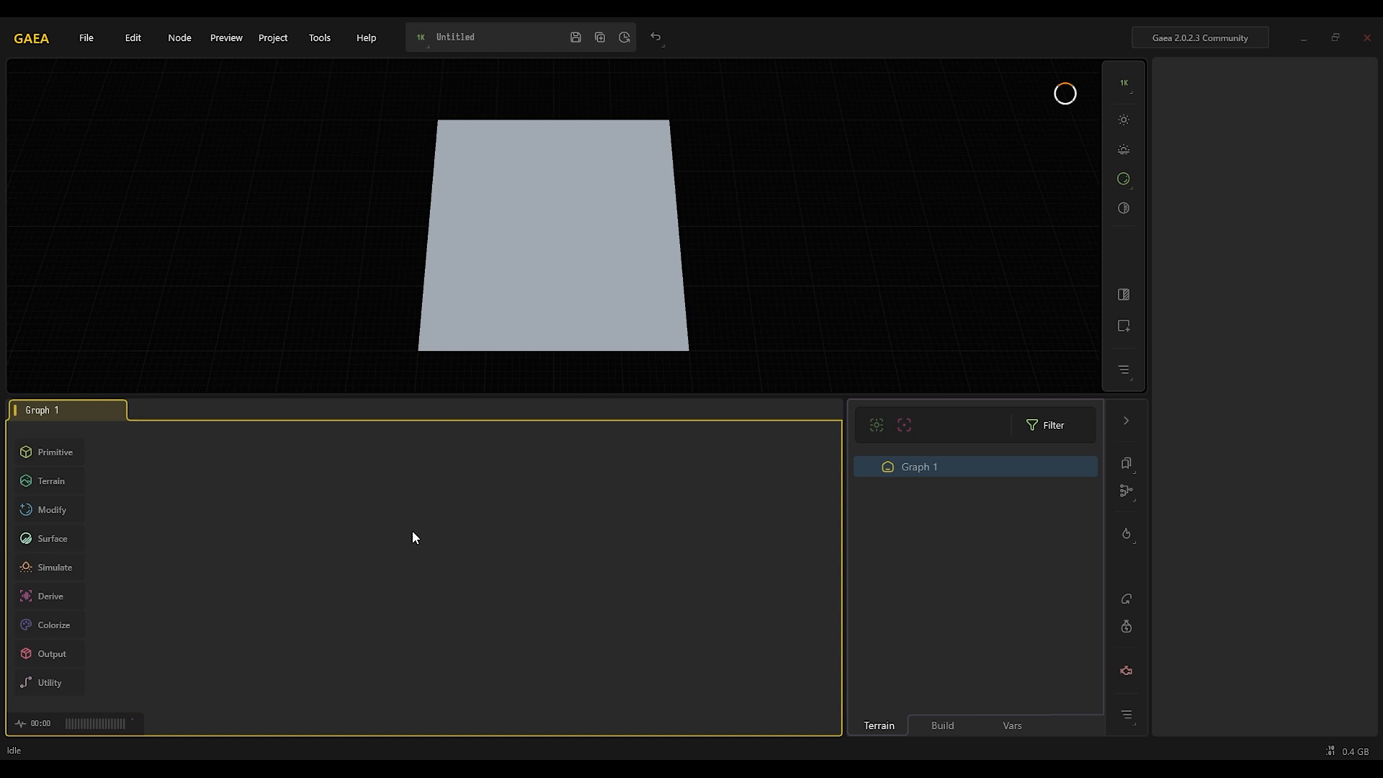
Try an Island primitive node in the graph, view its terrain, and delete the node
{"action": "key", "text": "Tab"}
{"action": "type", "text": "is"}
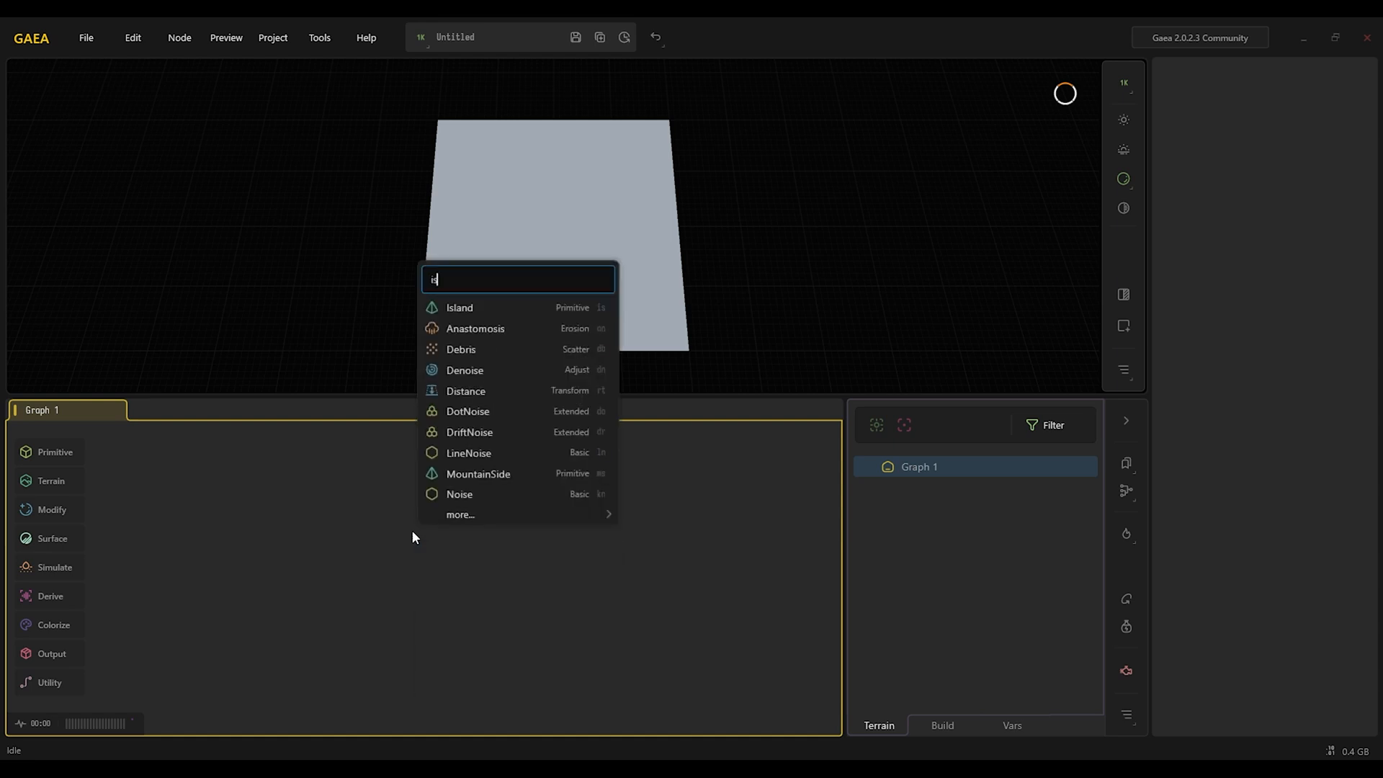
{"action": "left_click", "coordinate": [462, 308]}
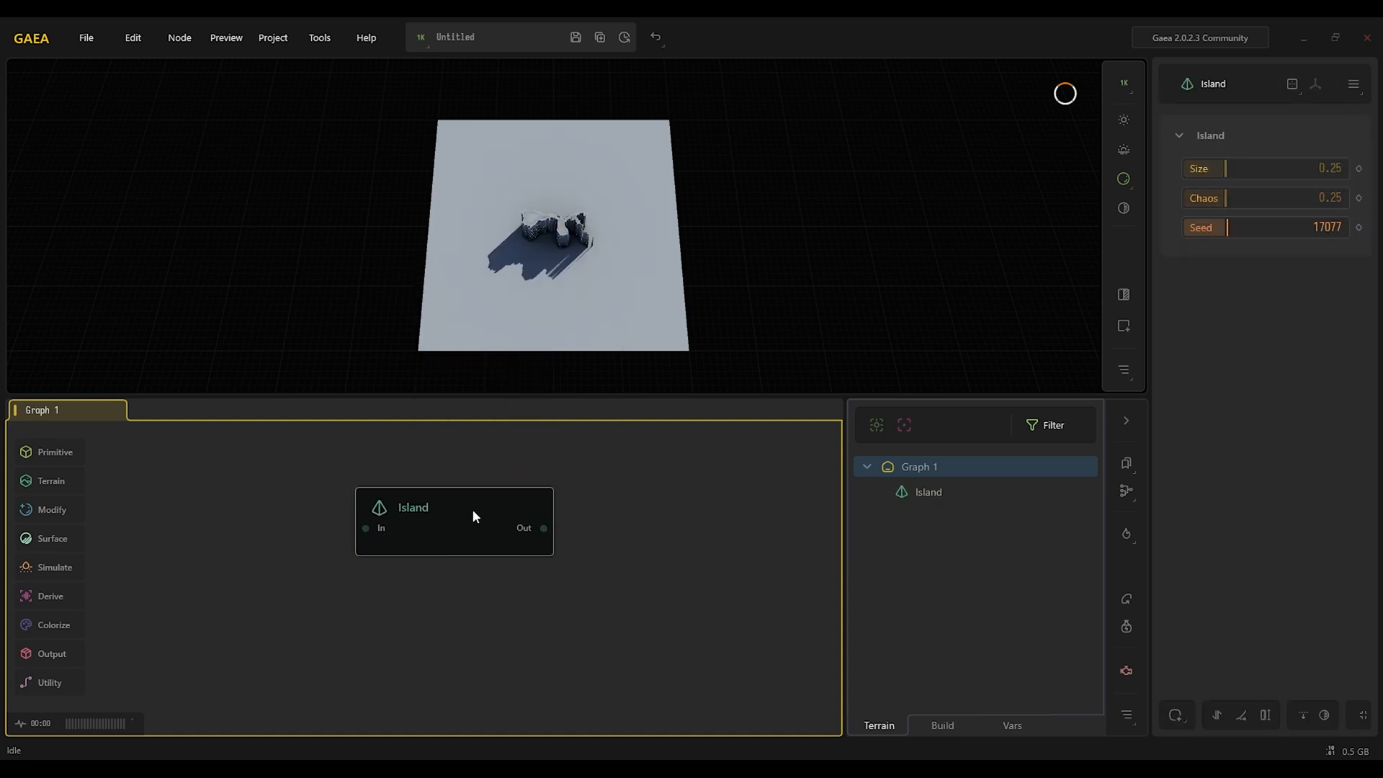
{"action": "mouse_move", "coordinate": [564, 200]}
{"action": "left_mouse_down"}
{"action": "mouse_move", "coordinate": [501, 272]}
{"action": "mouse_move", "coordinate": [585, 194]}
{"action": "mouse_move", "coordinate": [709, 176]}
{"action": "mouse_move", "coordinate": [494, 171]}
{"action": "mouse_move", "coordinate": [547, 170]}
{"action": "mouse_move", "coordinate": [552, 223]}
{"action": "left_mouse_up"}
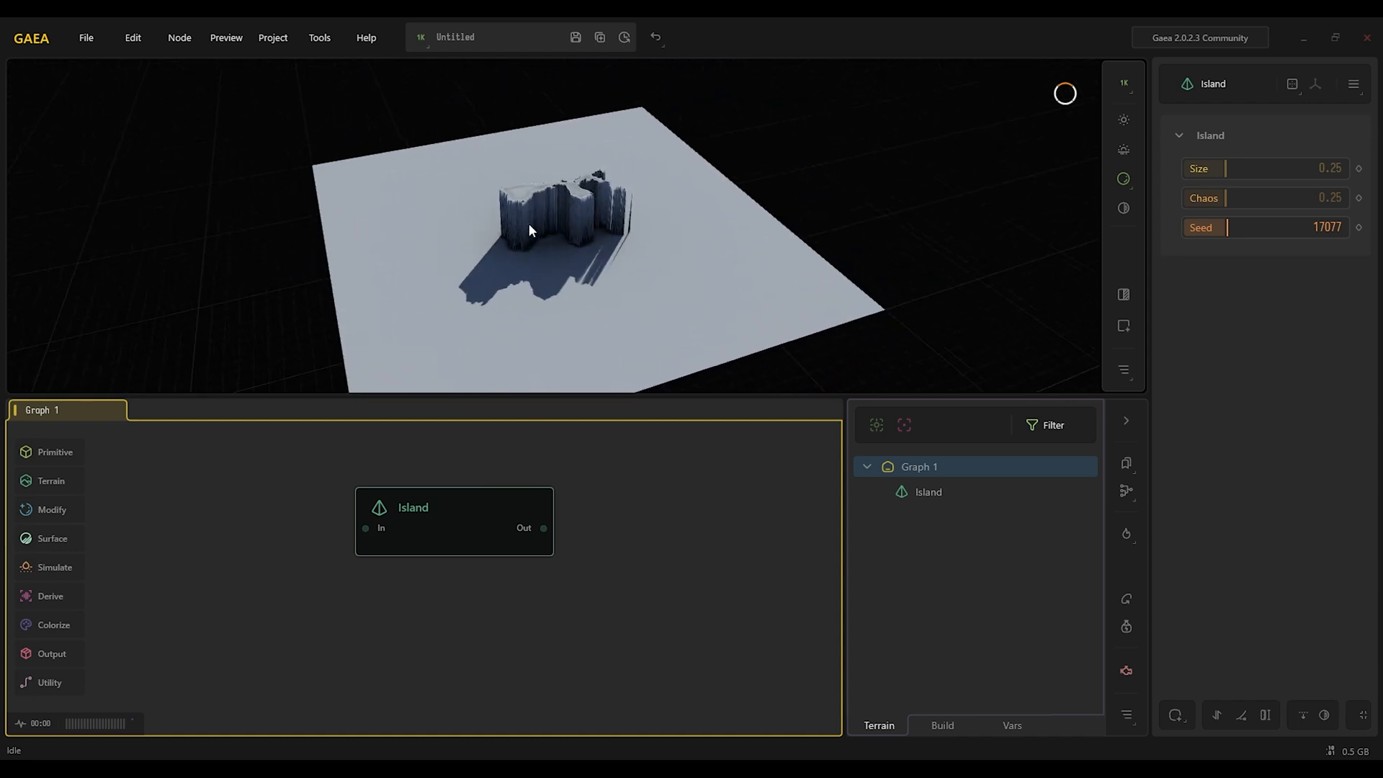
{"action": "key", "text": "Delete"}
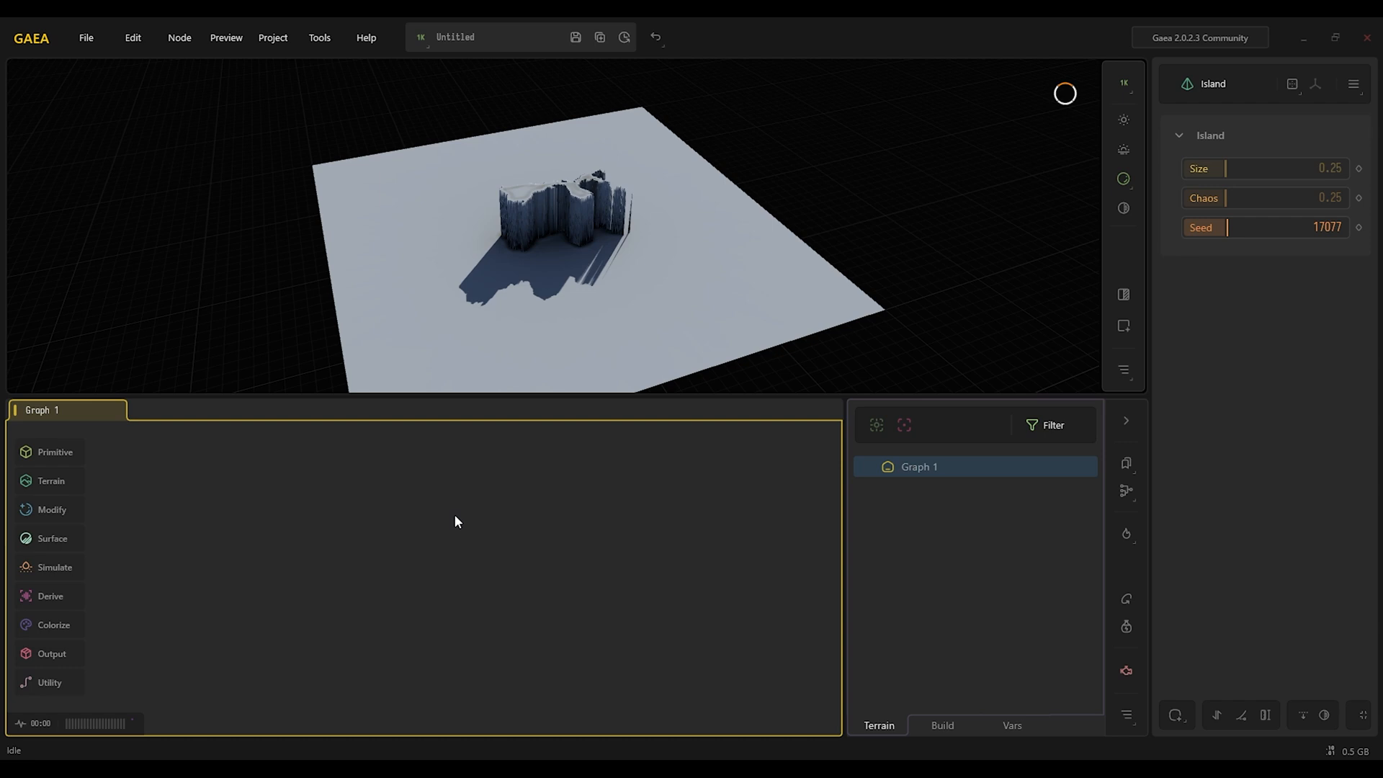
Switch to Azgaar's Fantasy Map Generator, generate a new map from the High Island heightmap template, and regenerate it with different map seeds
{"action": "left_click", "coordinate": [240, 713]}
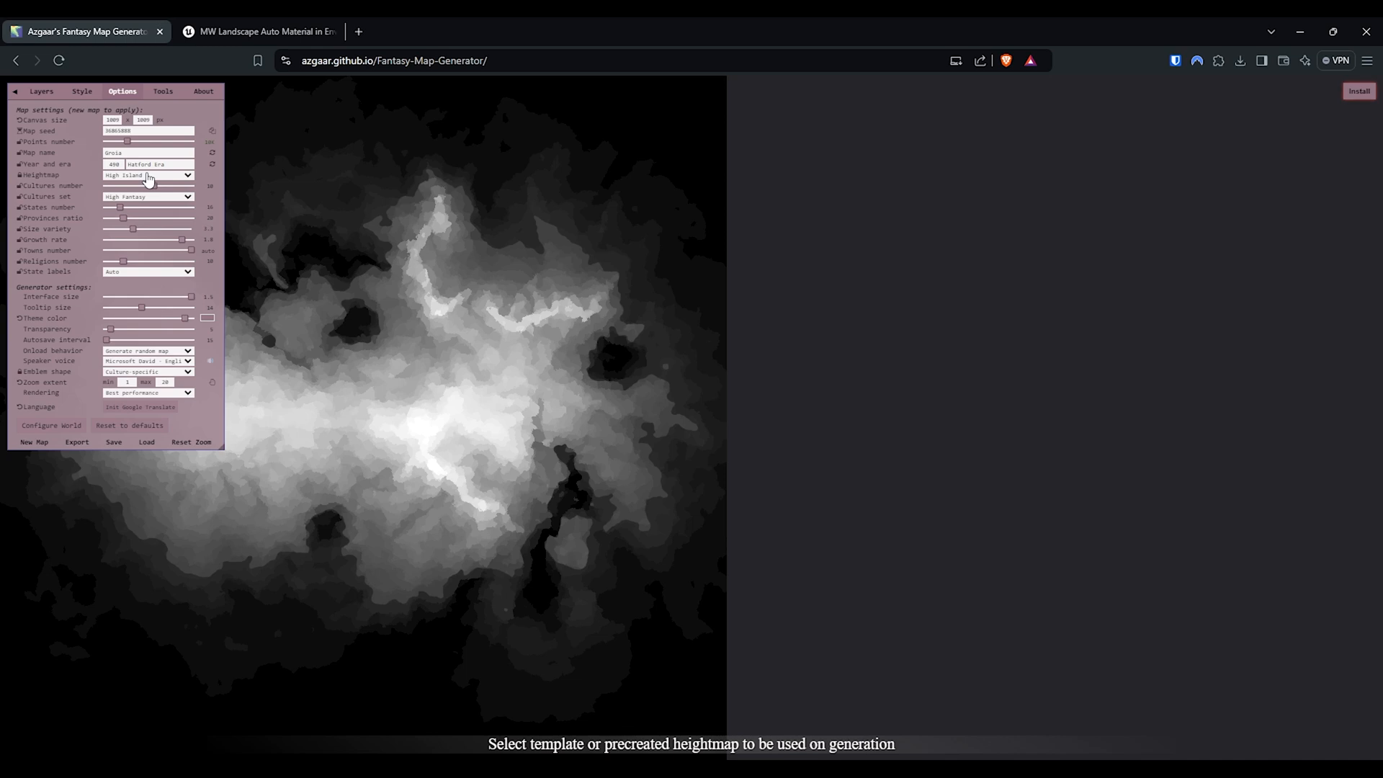
{"action": "left_click", "coordinate": [149, 177]}
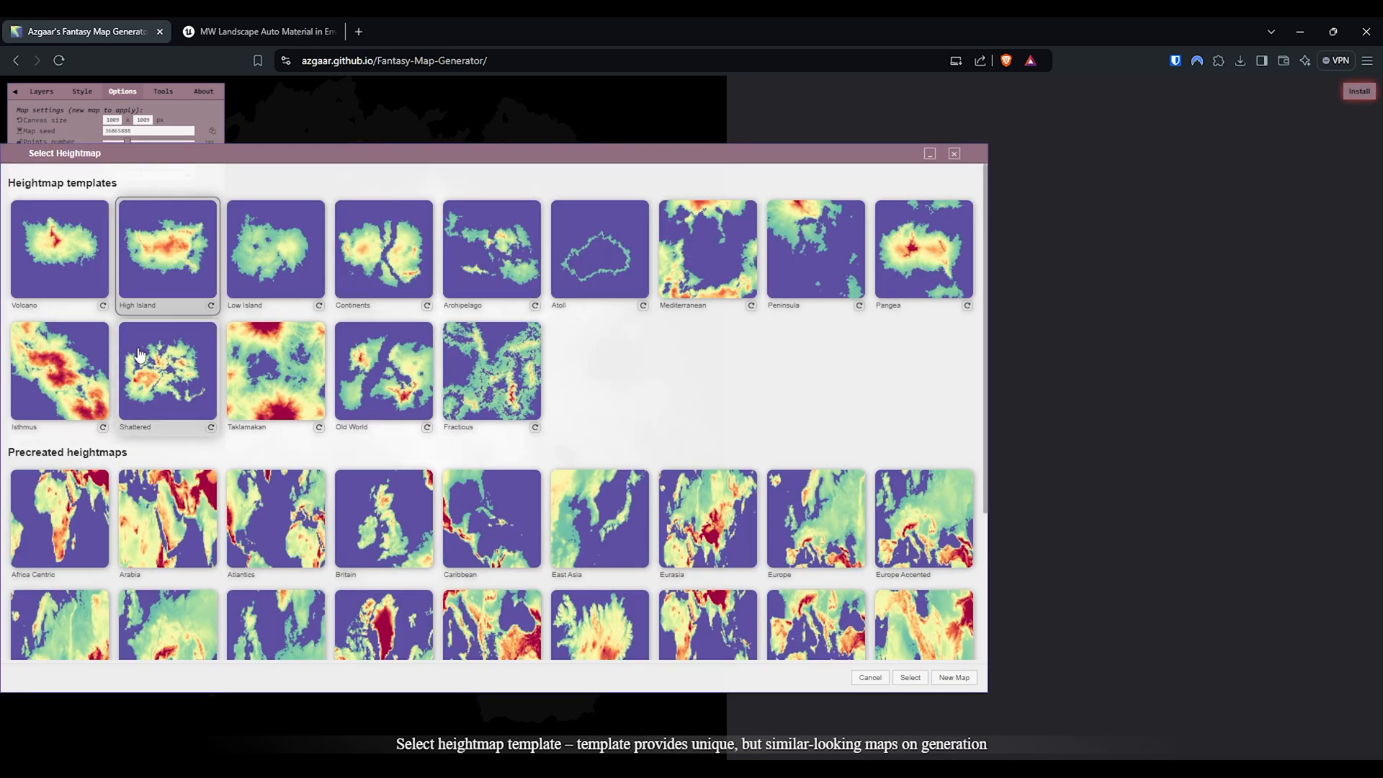
{"action": "scroll", "coordinate": [338, 401], "scroll_direction": "down", "scroll_amount": 3}
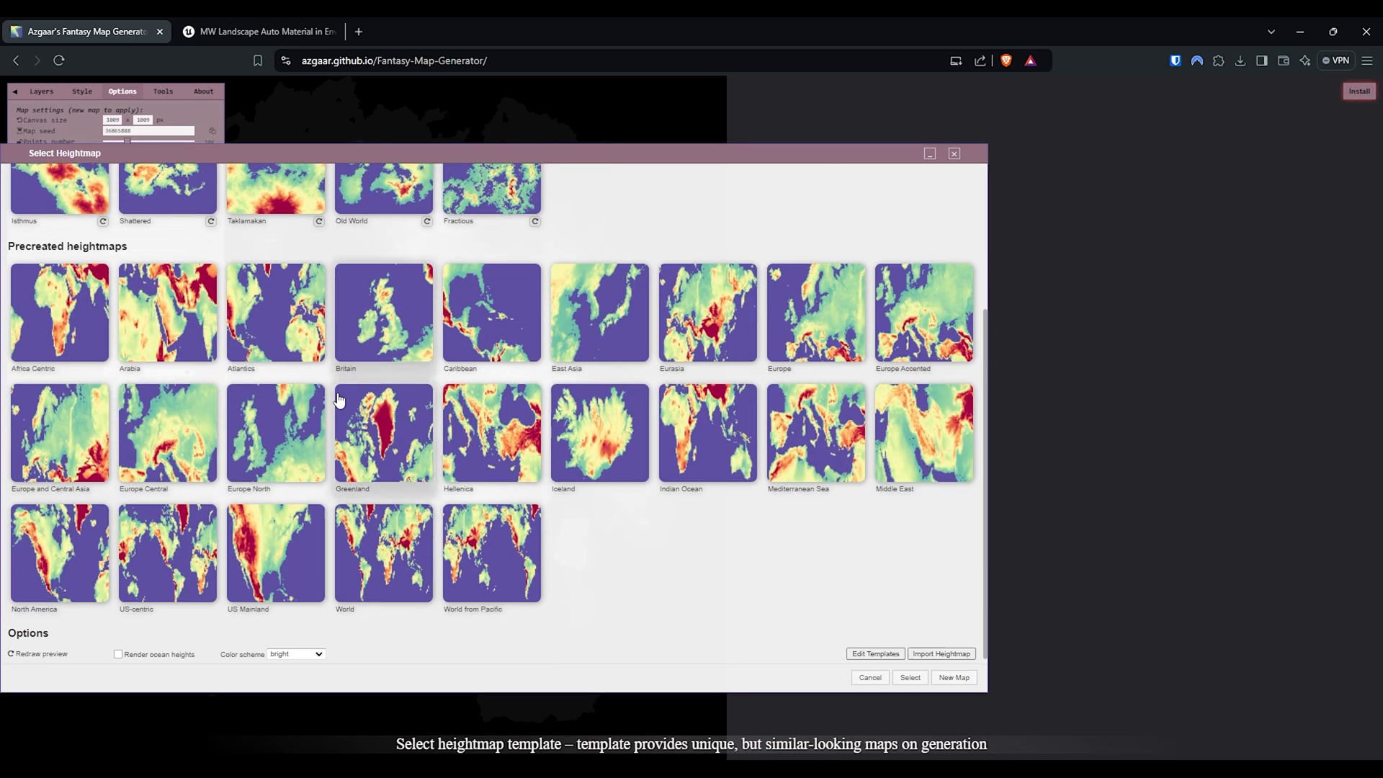
{"action": "scroll", "coordinate": [339, 401], "scroll_direction": "up", "scroll_amount": 3}
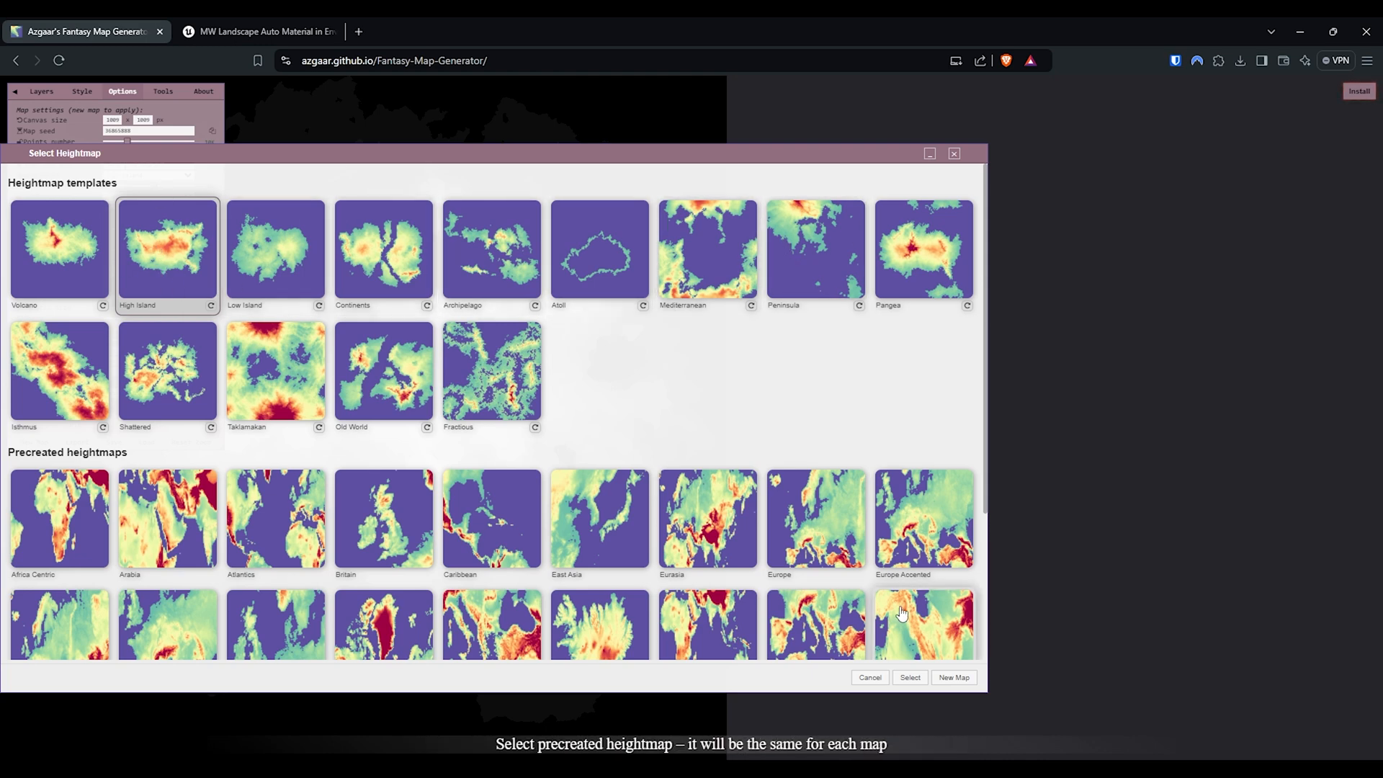
{"action": "left_click", "coordinate": [954, 678]}
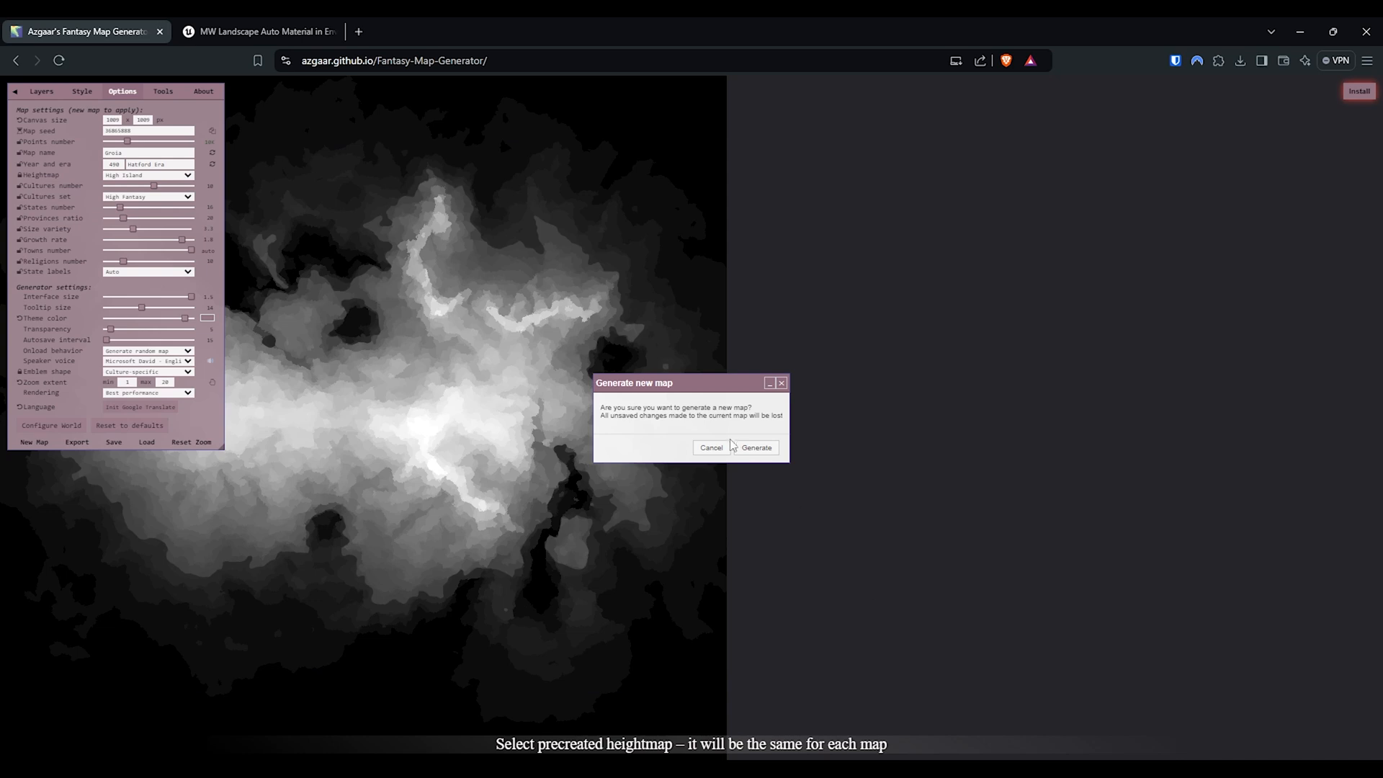
{"action": "left_click", "coordinate": [758, 448]}
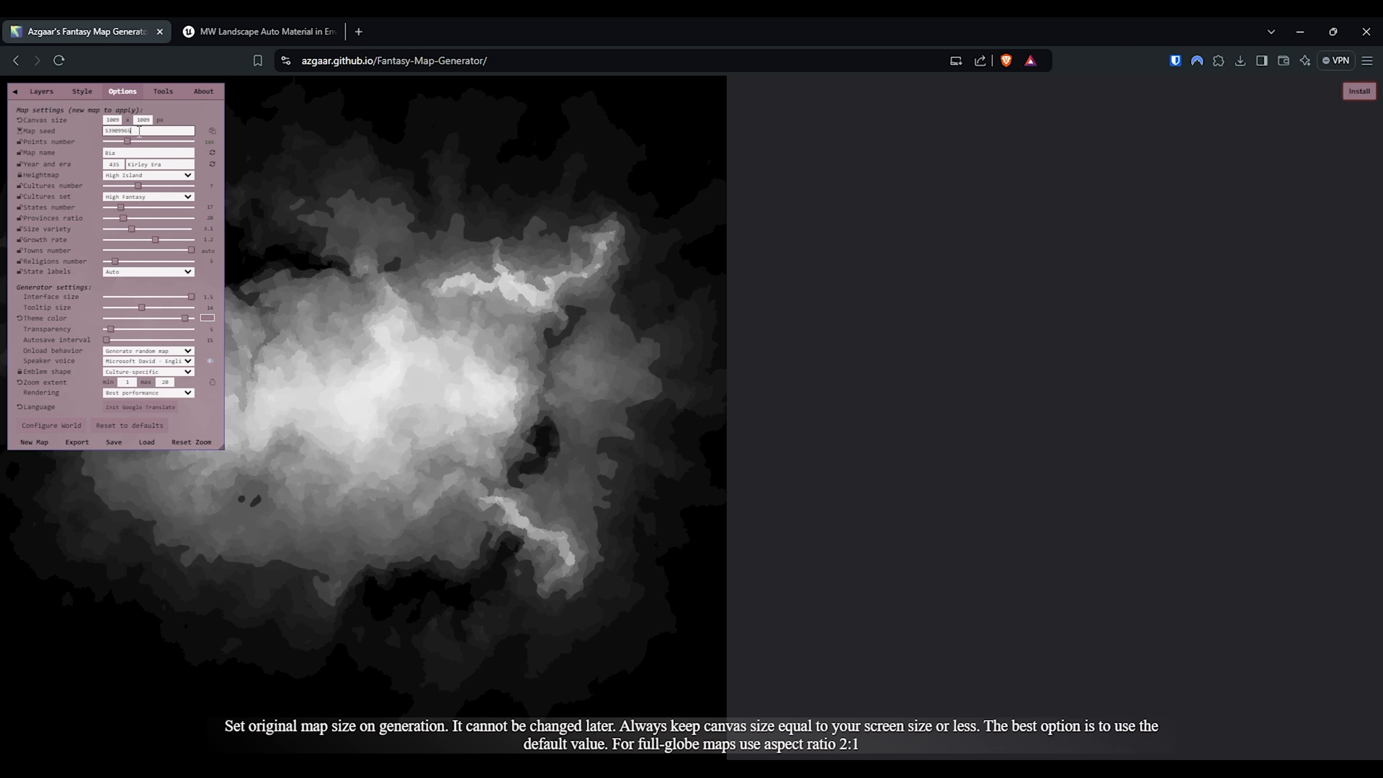
{"action": "key", "text": "Return"}
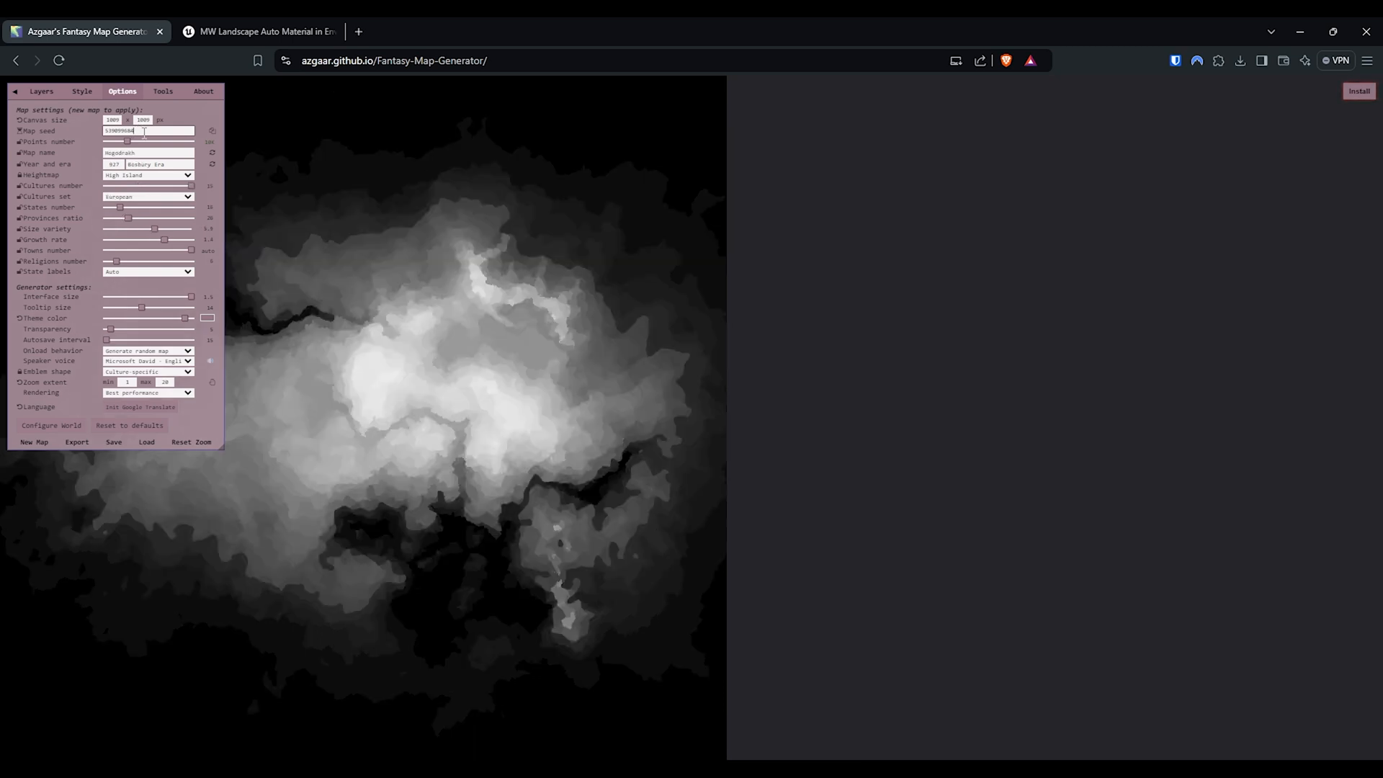
{"action": "key", "text": "Return"}
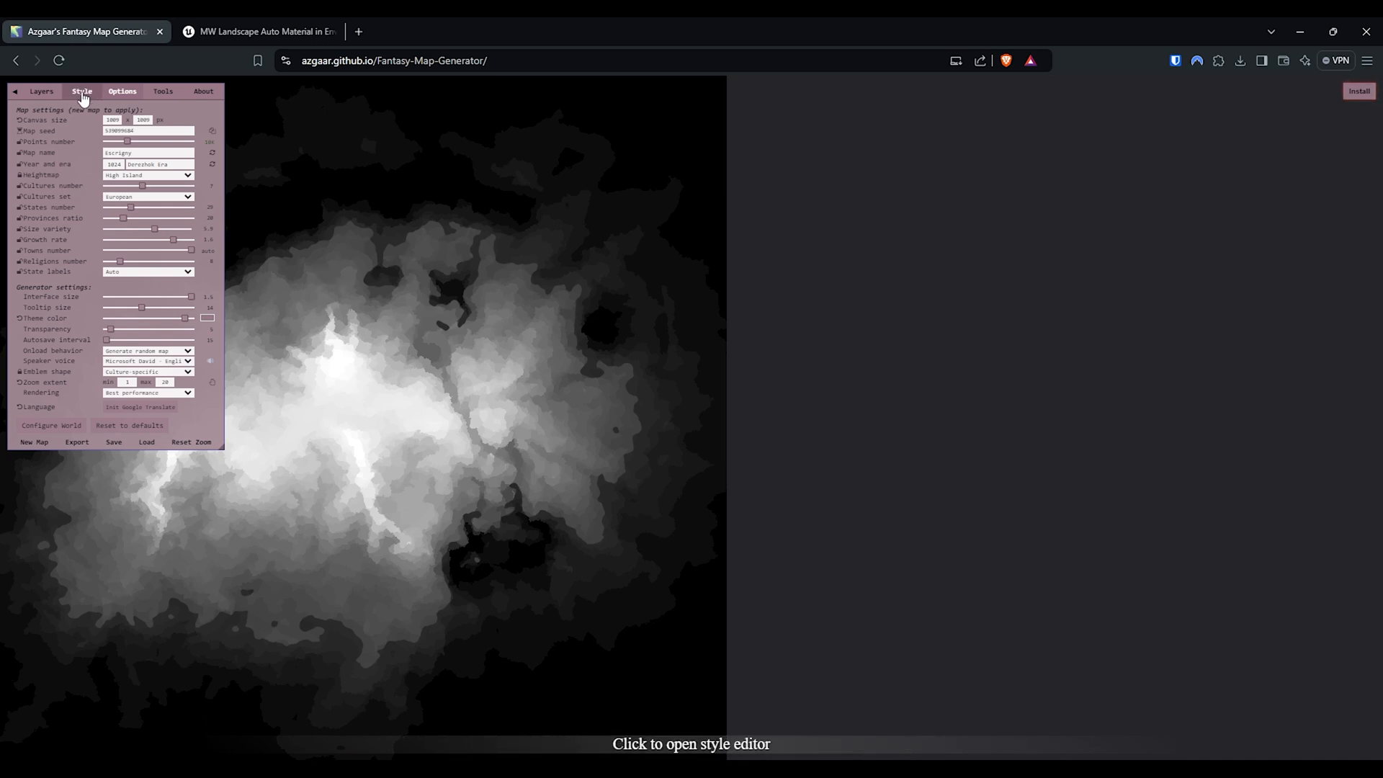
Apply the Monochrome style preset to the generated map
{"action": "left_click", "coordinate": [149, 394]}
{"action": "left_click", "coordinate": [146, 425]}
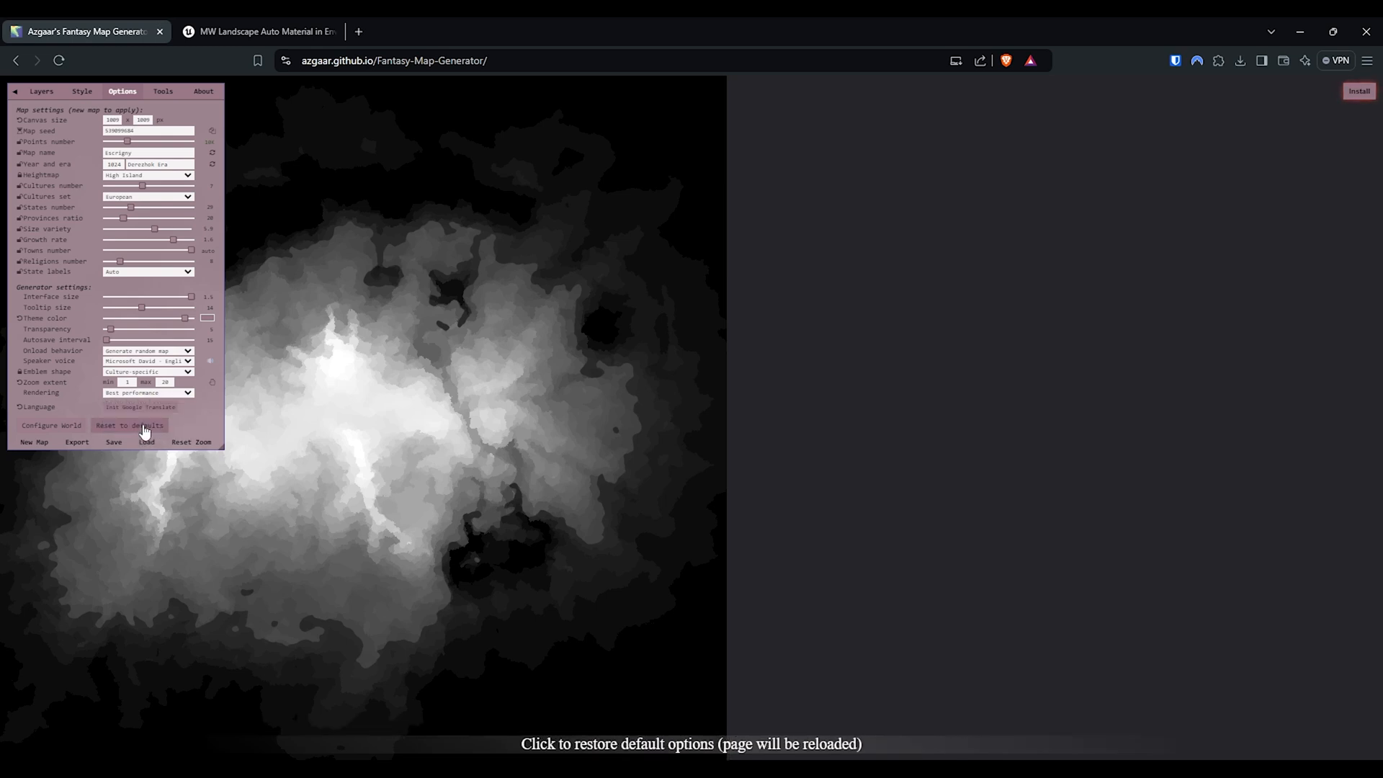
{"action": "left_click", "coordinate": [81, 94]}
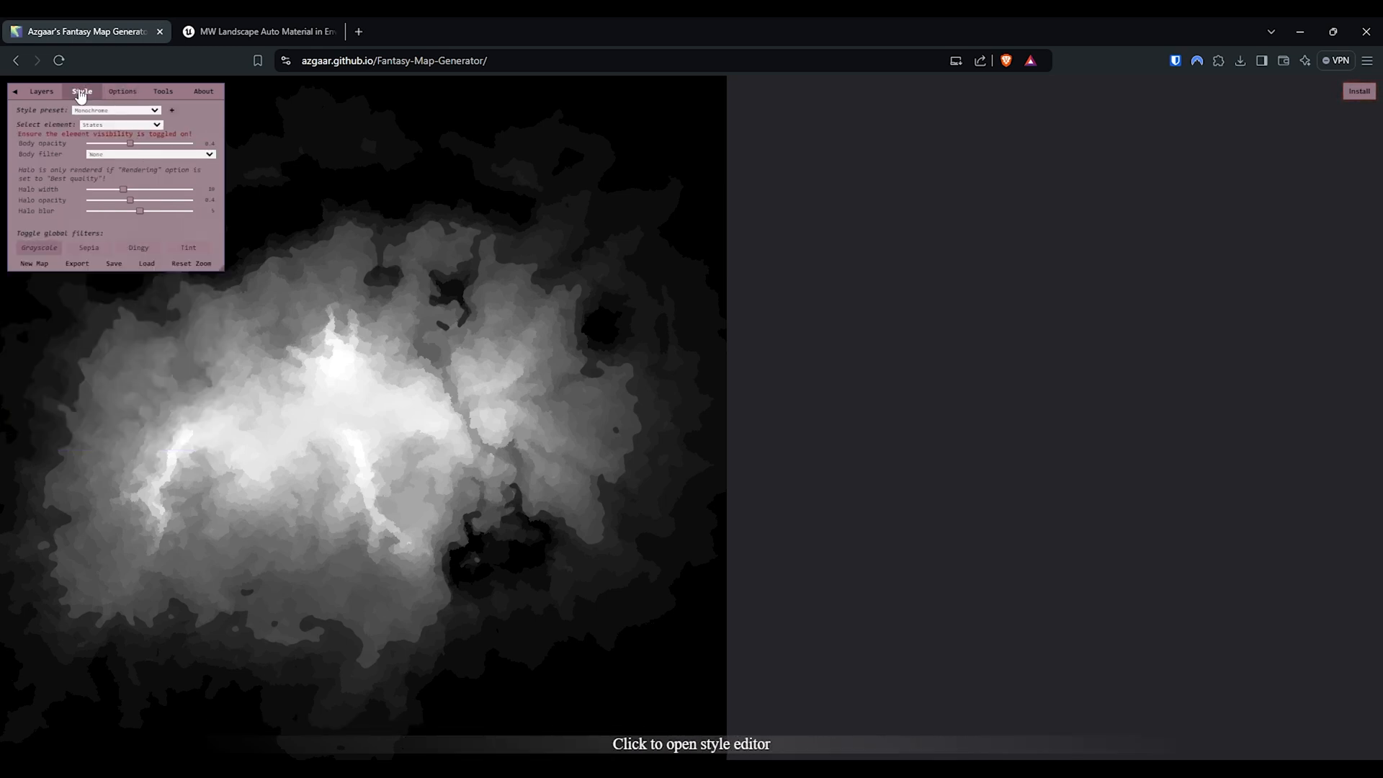
{"action": "left_click", "coordinate": [126, 110]}
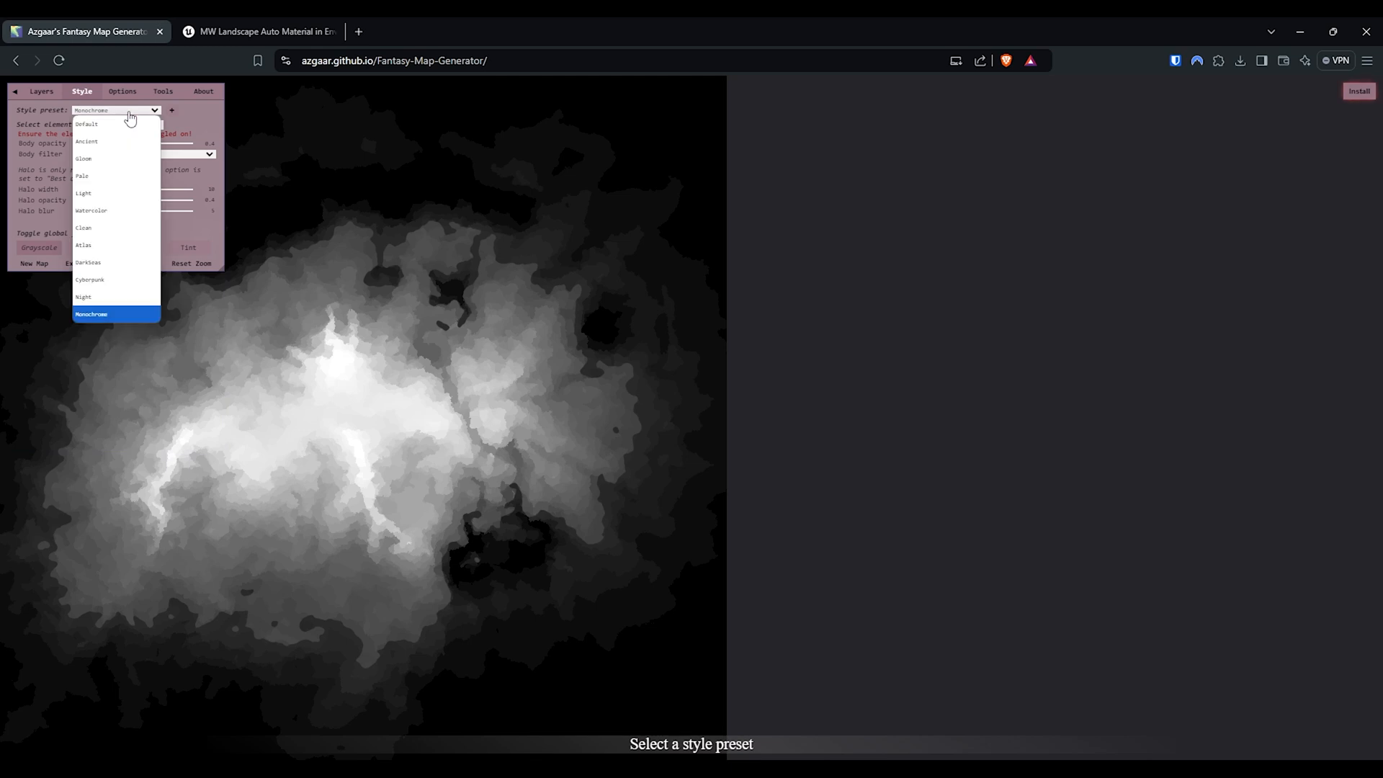
{"action": "left_click", "coordinate": [110, 314]}
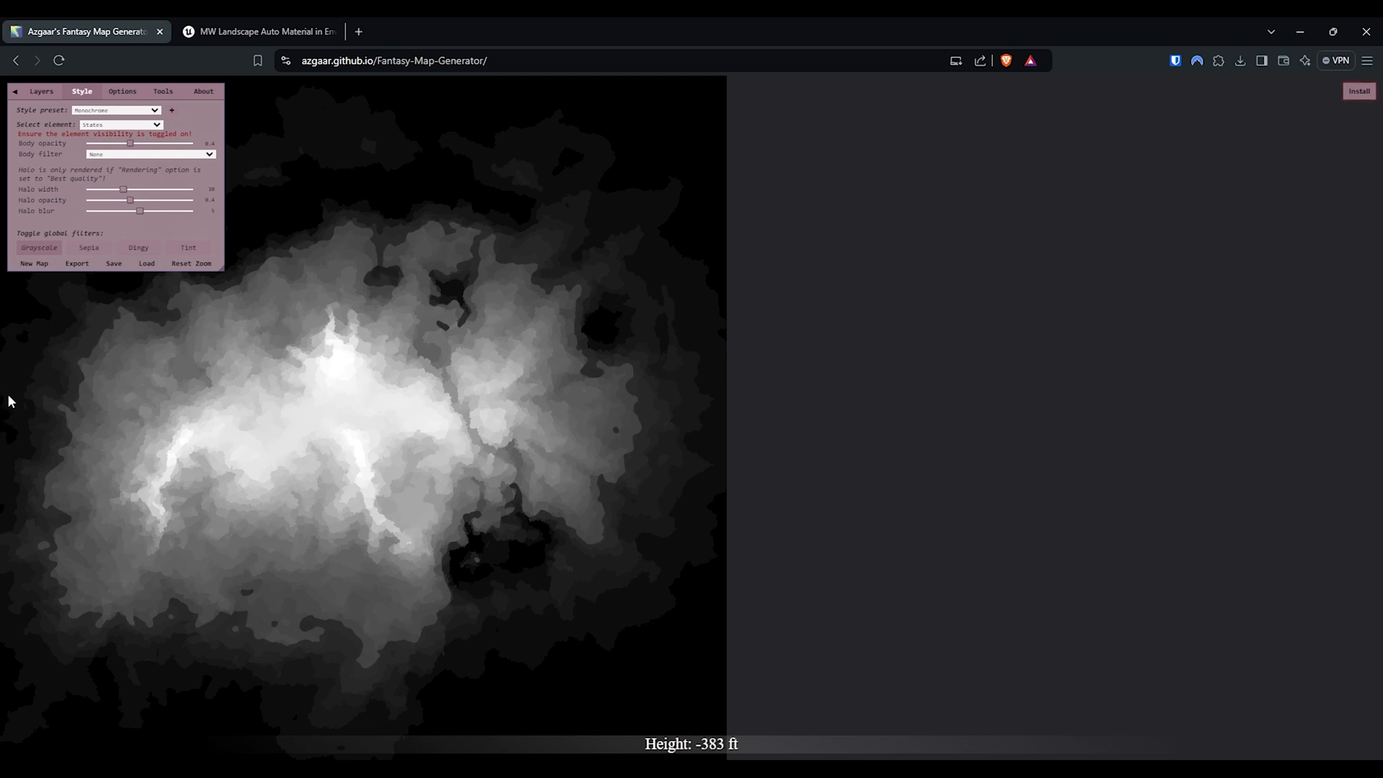
Check the map's layers preset and open the map export options
{"action": "left_click", "coordinate": [41, 91]}
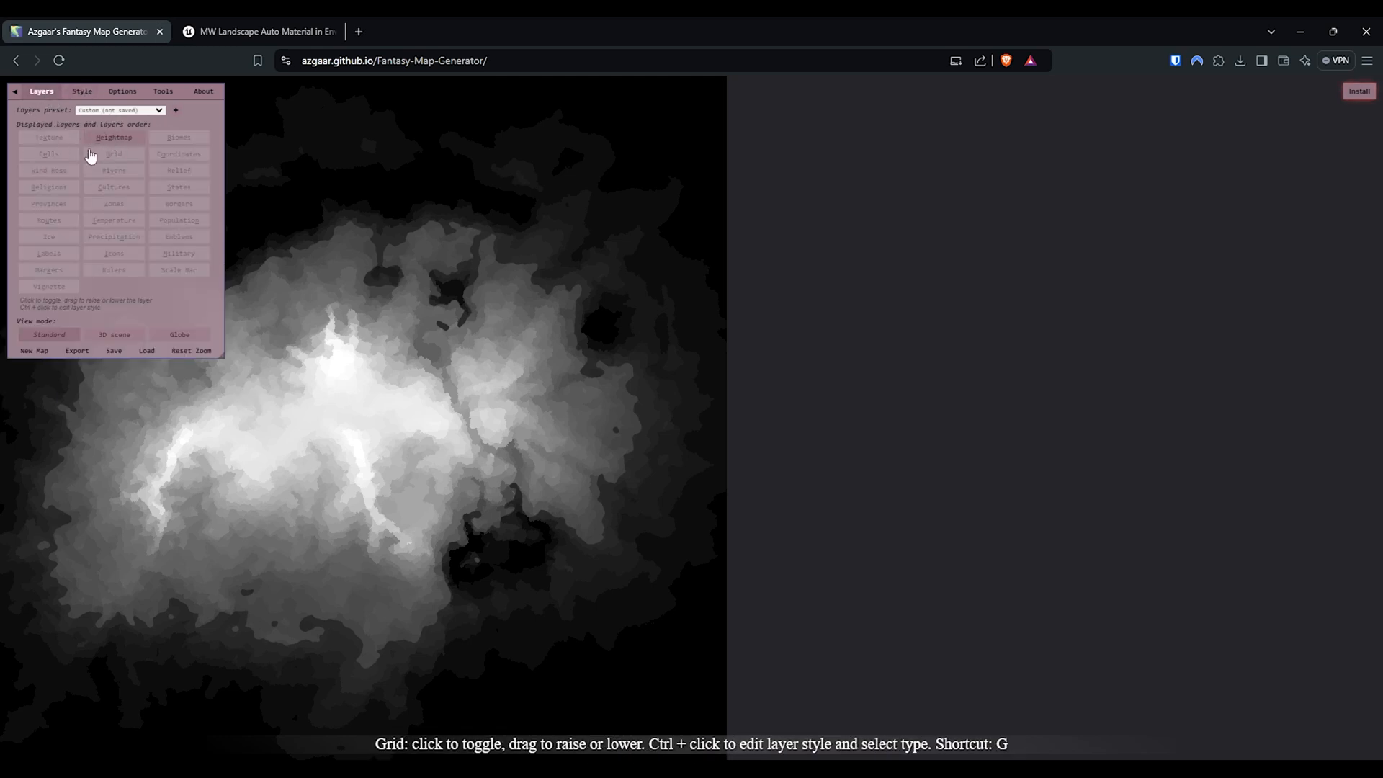
{"action": "left_click", "coordinate": [120, 111]}
{"action": "left_click", "coordinate": [121, 111]}
{"action": "left_click", "coordinate": [78, 351]}
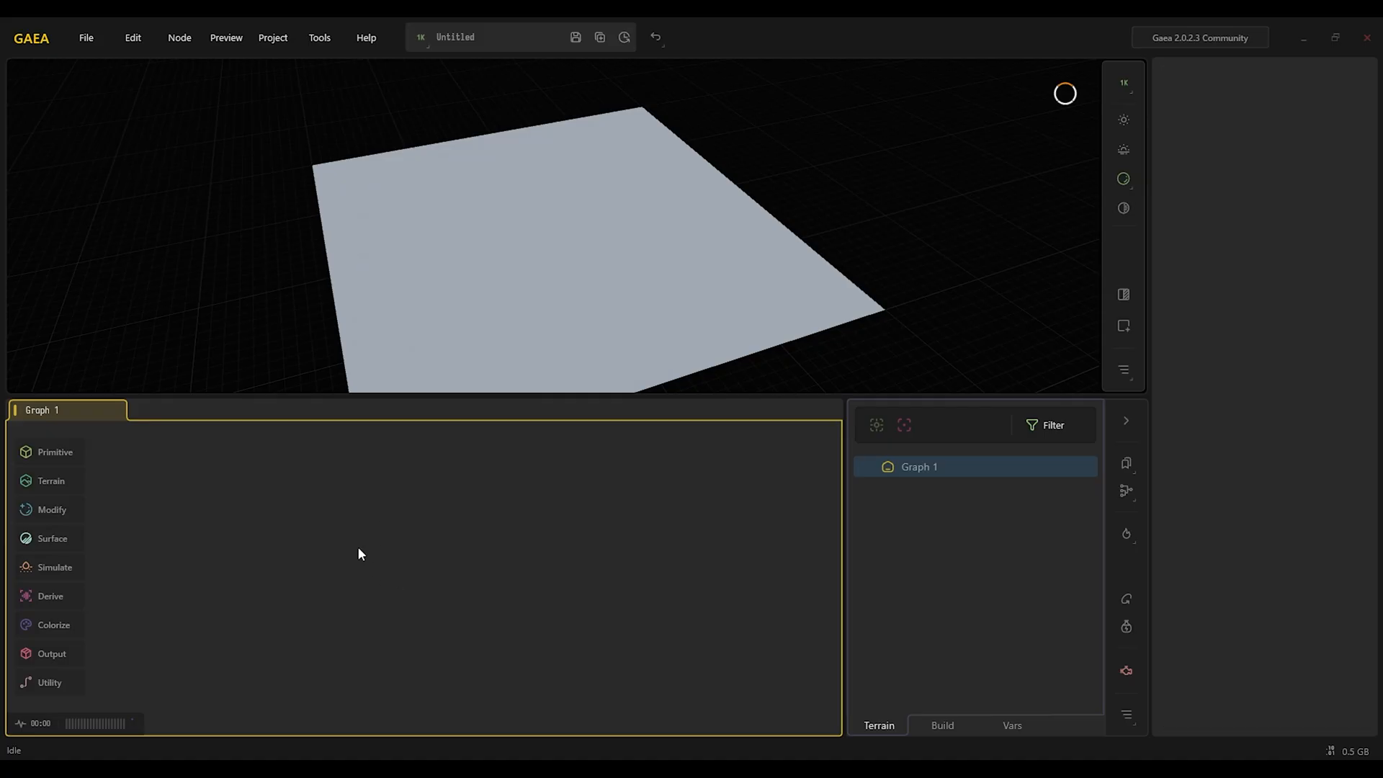
Switch to Gaea and add a File node that loads the exported heightmap PNG
{"action": "key", "text": "Tab"}
{"action": "type", "text": "file"}
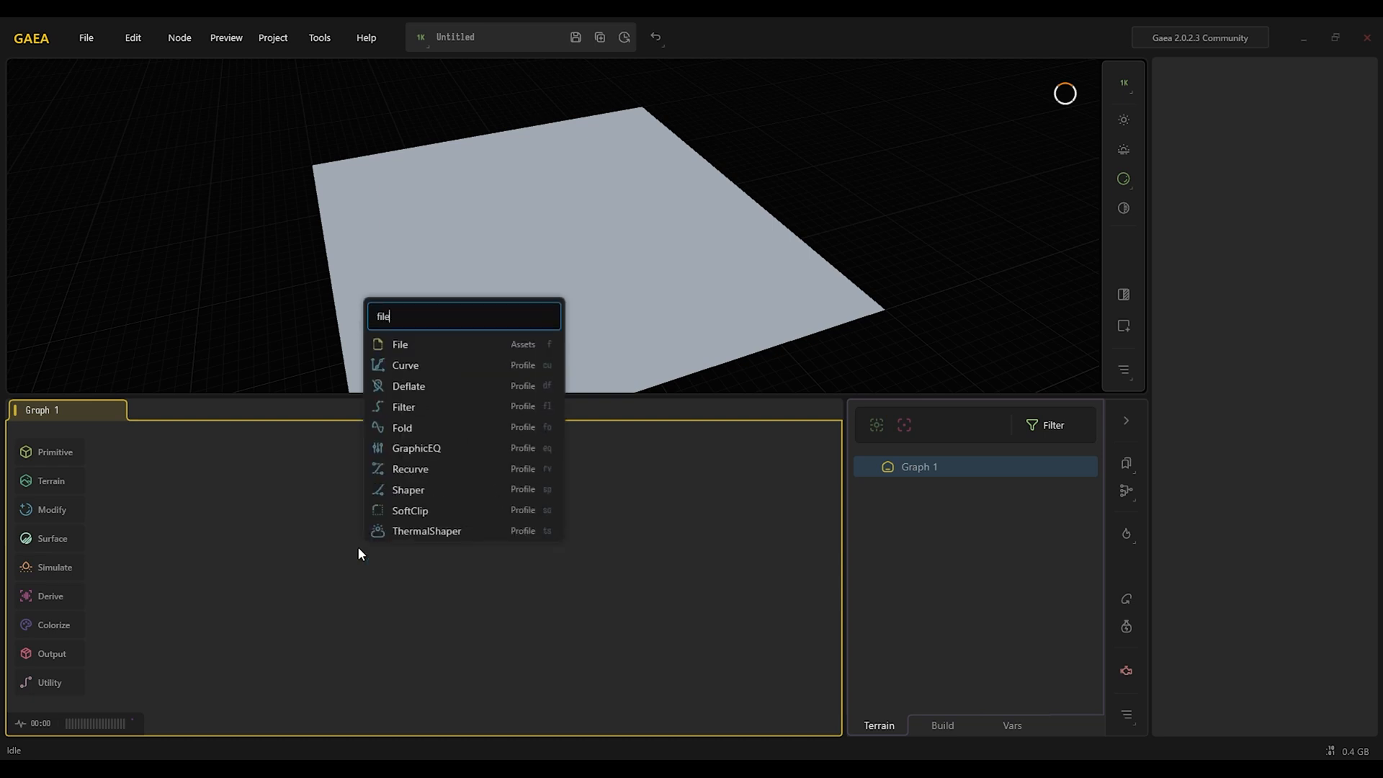
{"action": "left_click", "coordinate": [471, 345]}
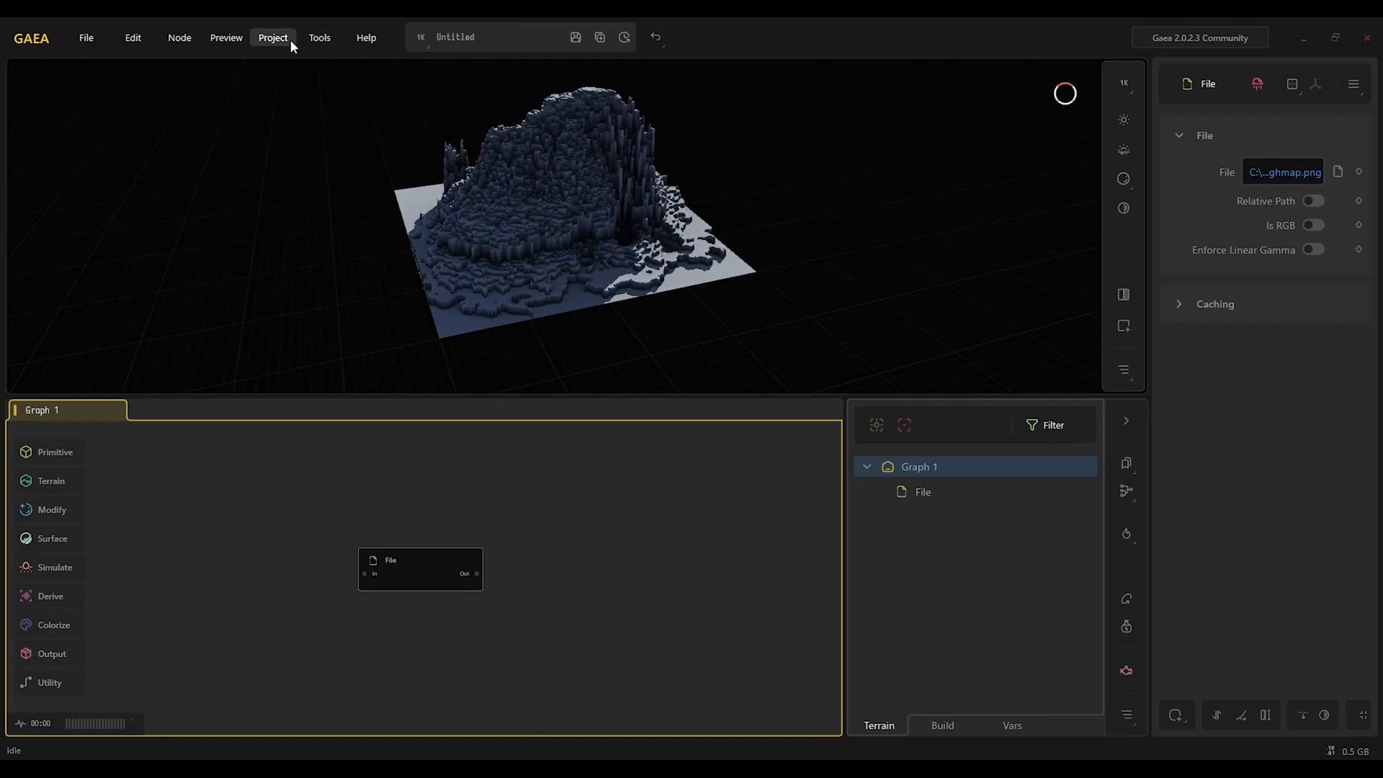
Check the terrain width and height in the build settings, and save the project as Island2.terrain
{"action": "left_click", "coordinate": [288, 40]}
{"action": "left_click", "coordinate": [301, 104]}
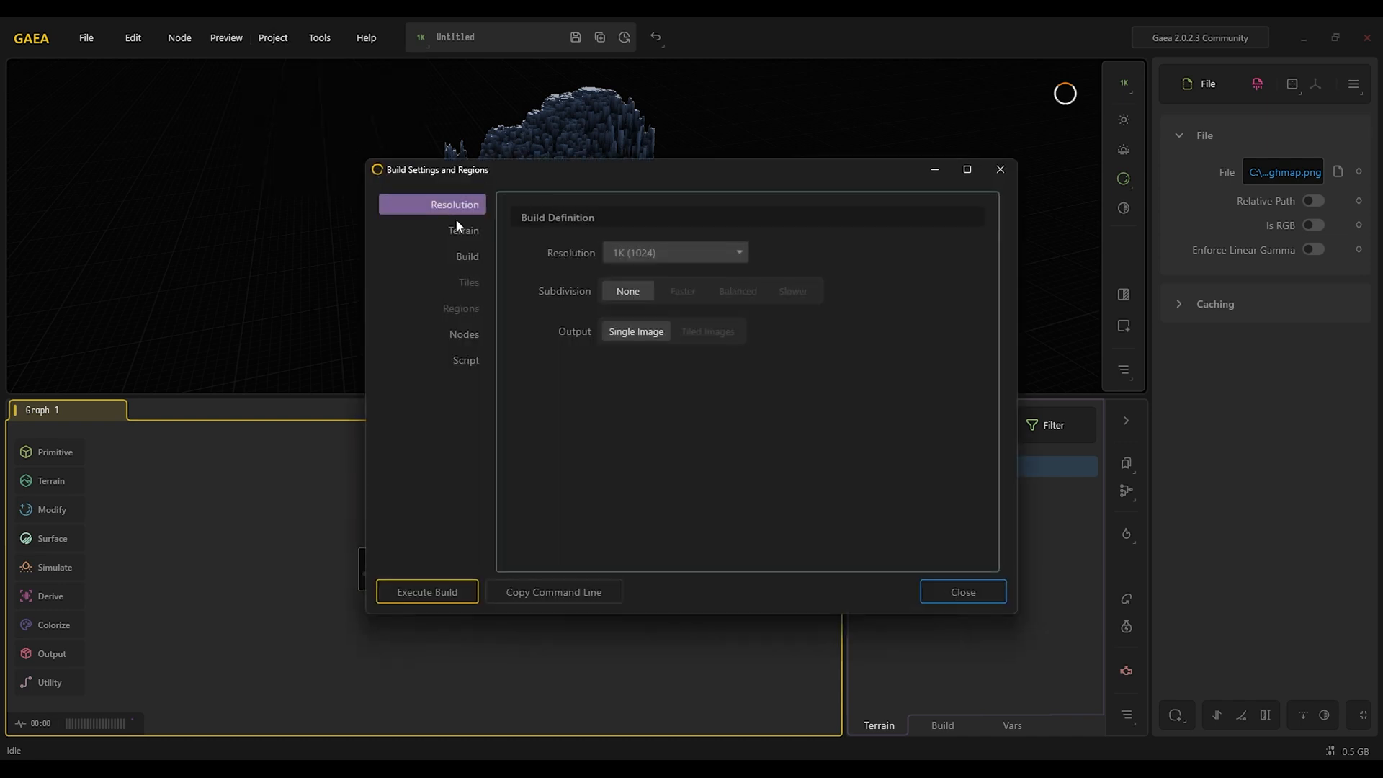
{"action": "left_click", "coordinate": [463, 231]}
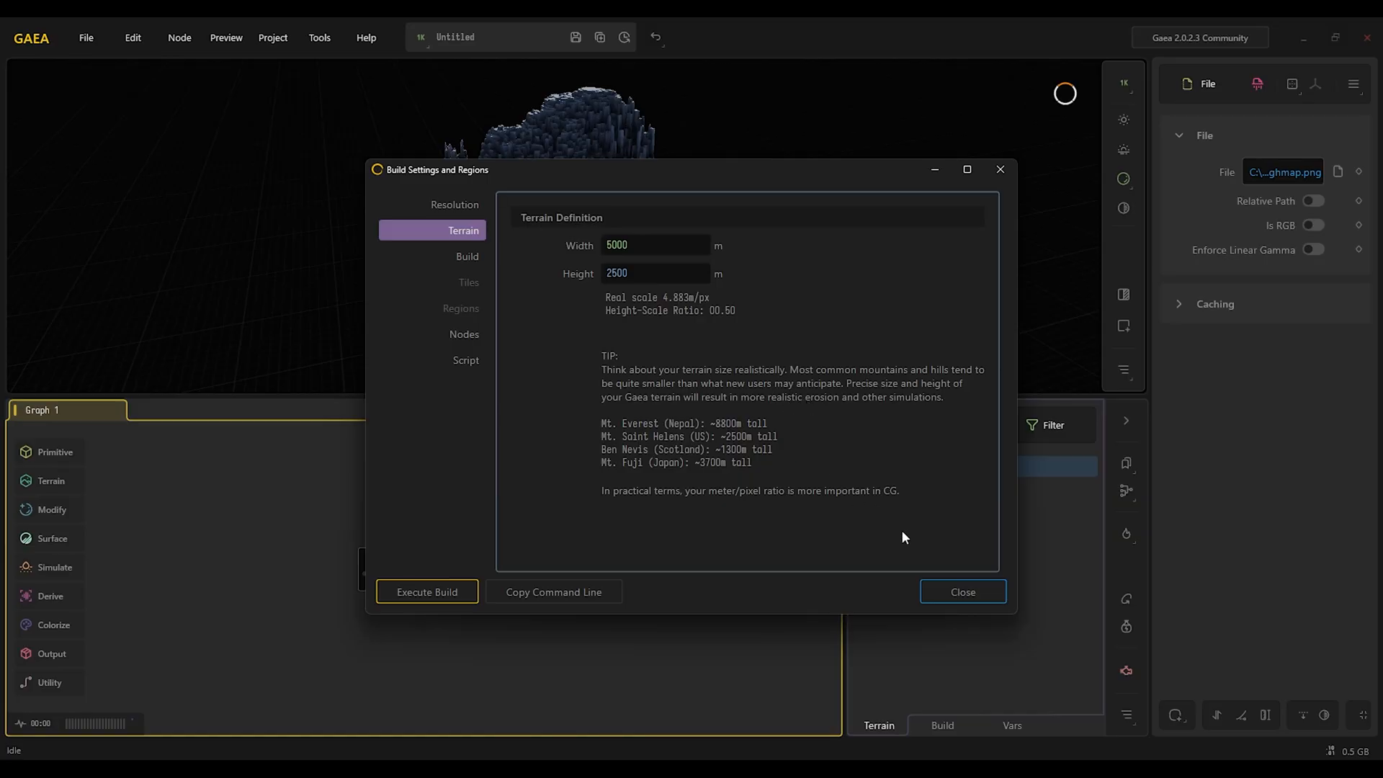
{"action": "left_click", "coordinate": [952, 591]}
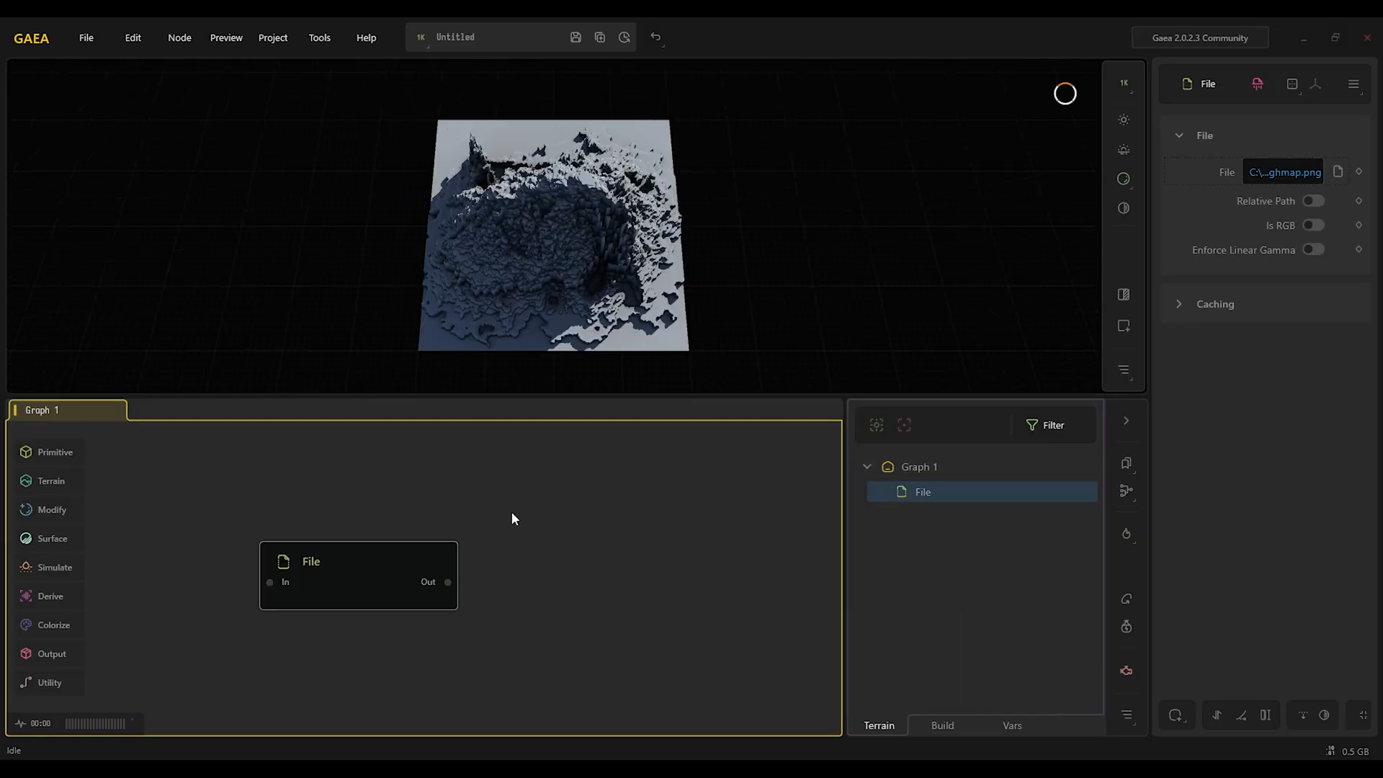
{"action": "left_click", "coordinate": [577, 37]}
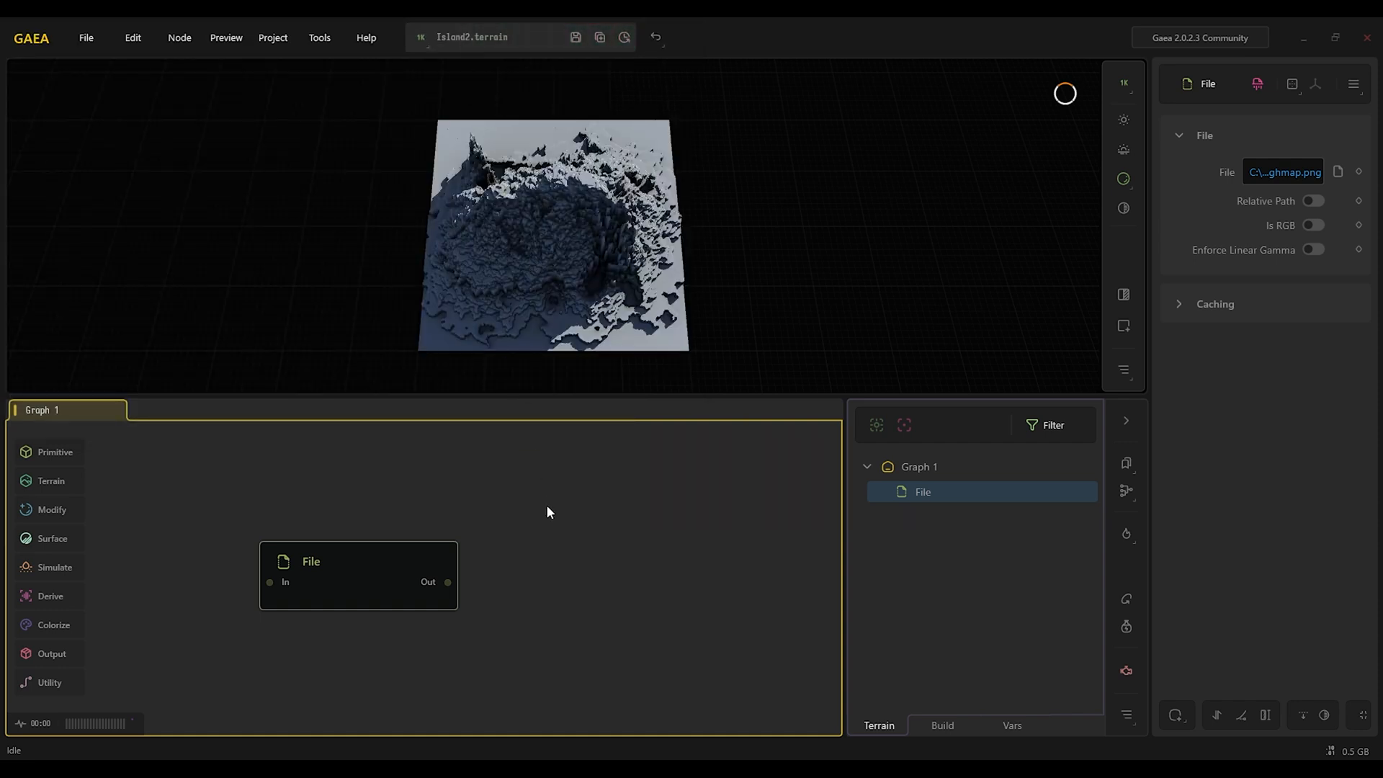
Examine the imported heightmap terrain from several angles and distances in the 3D preview
{"action": "middle_click_drag", "start_coordinate": [539, 524], "coordinate": [498, 525]}
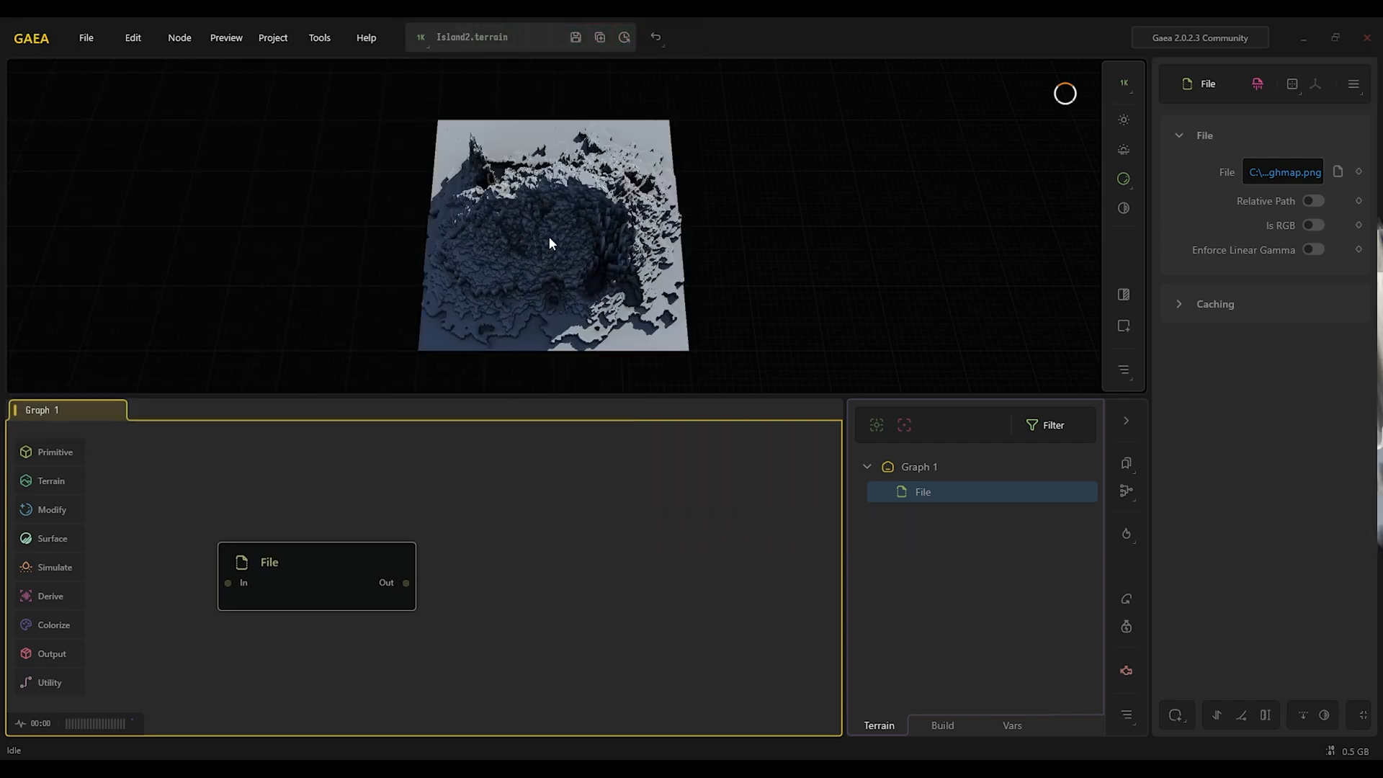
{"action": "scroll", "coordinate": [548, 234], "scroll_direction": "up", "scroll_amount": 5}
{"action": "scroll", "coordinate": [546, 239], "scroll_direction": "down", "scroll_amount": 5}
{"action": "left_click_drag", "start_coordinate": [530, 293], "coordinate": [559, 190]}
{"action": "scroll", "coordinate": [559, 188], "scroll_direction": "up", "scroll_amount": 6}
{"action": "scroll", "coordinate": [559, 188], "scroll_direction": "down", "scroll_amount": 5}
{"action": "left_click_drag", "start_coordinate": [447, 228], "coordinate": [474, 262]}
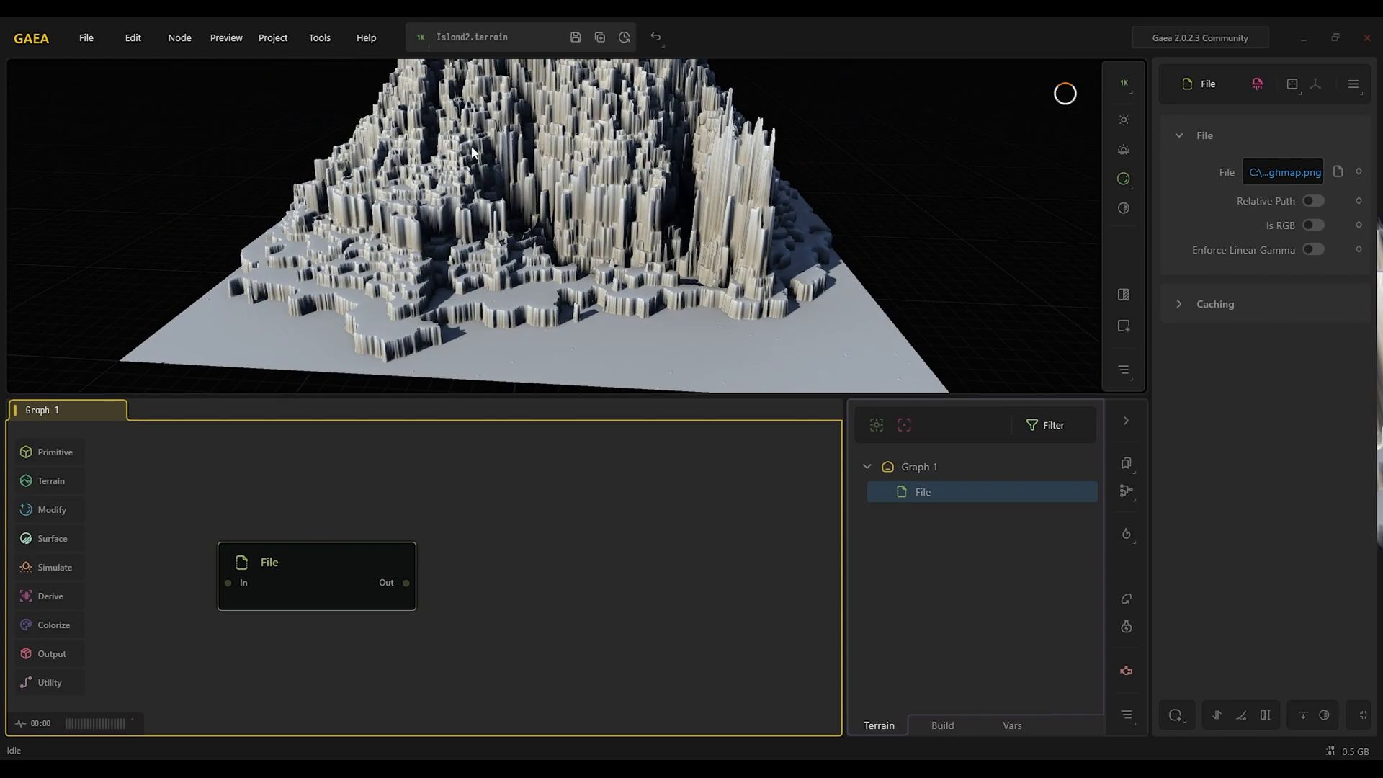
{"action": "scroll", "coordinate": [484, 158], "scroll_direction": "up", "scroll_amount": 4}
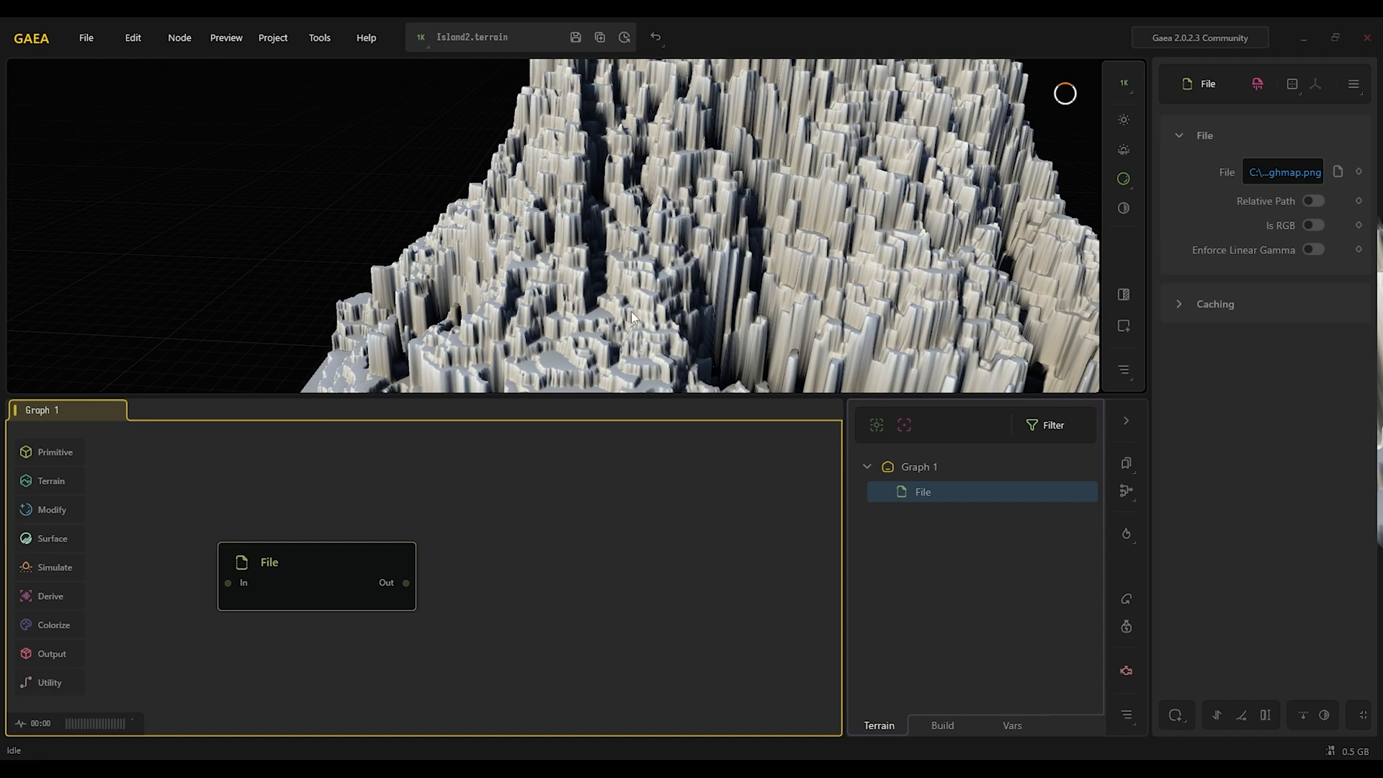
{"action": "scroll", "coordinate": [686, 324], "scroll_direction": "down", "scroll_amount": 2}
{"action": "scroll", "coordinate": [686, 325], "scroll_direction": "down", "scroll_amount": 2}
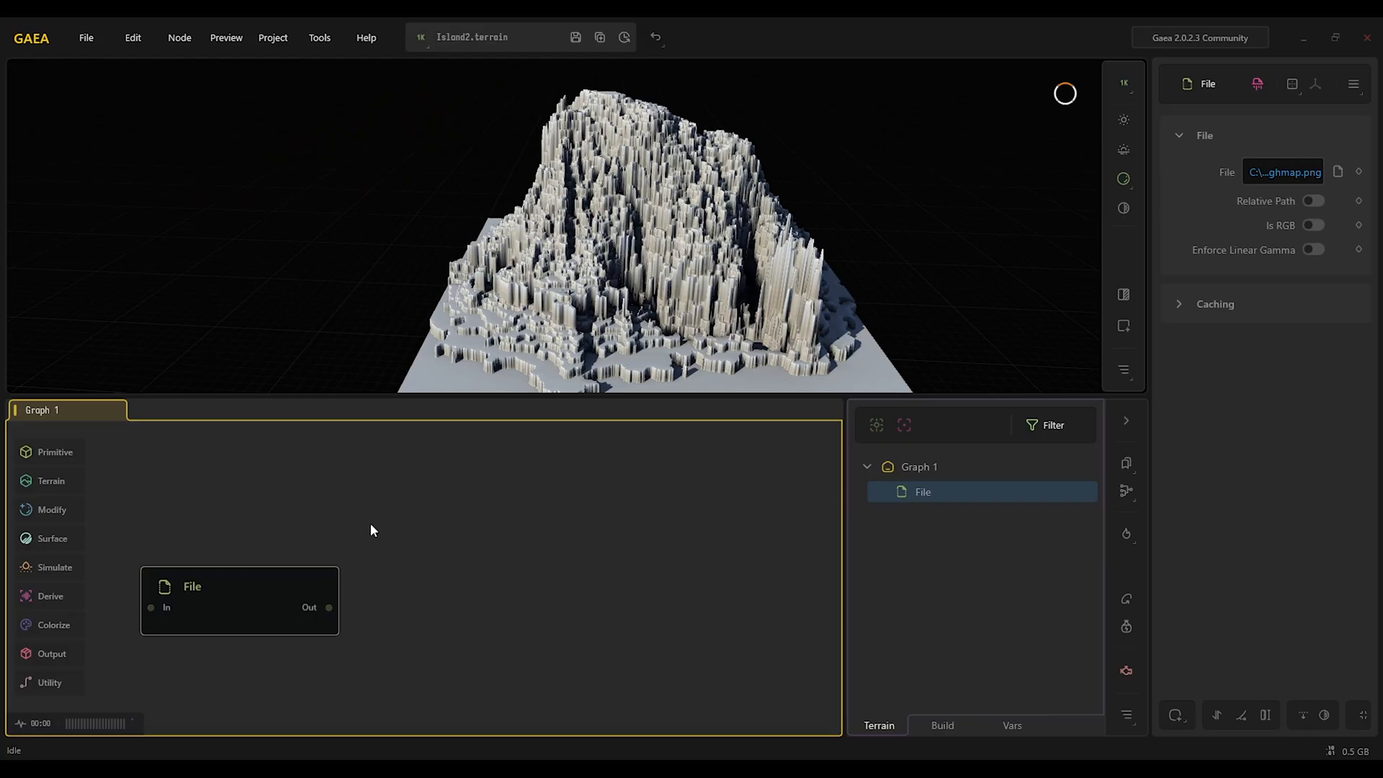
Add a Blur node fed by the File node's output and set its radius to 0.01
{"action": "double_click", "coordinate": [370, 523]}
{"action": "type", "text": "blur"}
{"action": "left_click", "coordinate": [460, 574]}
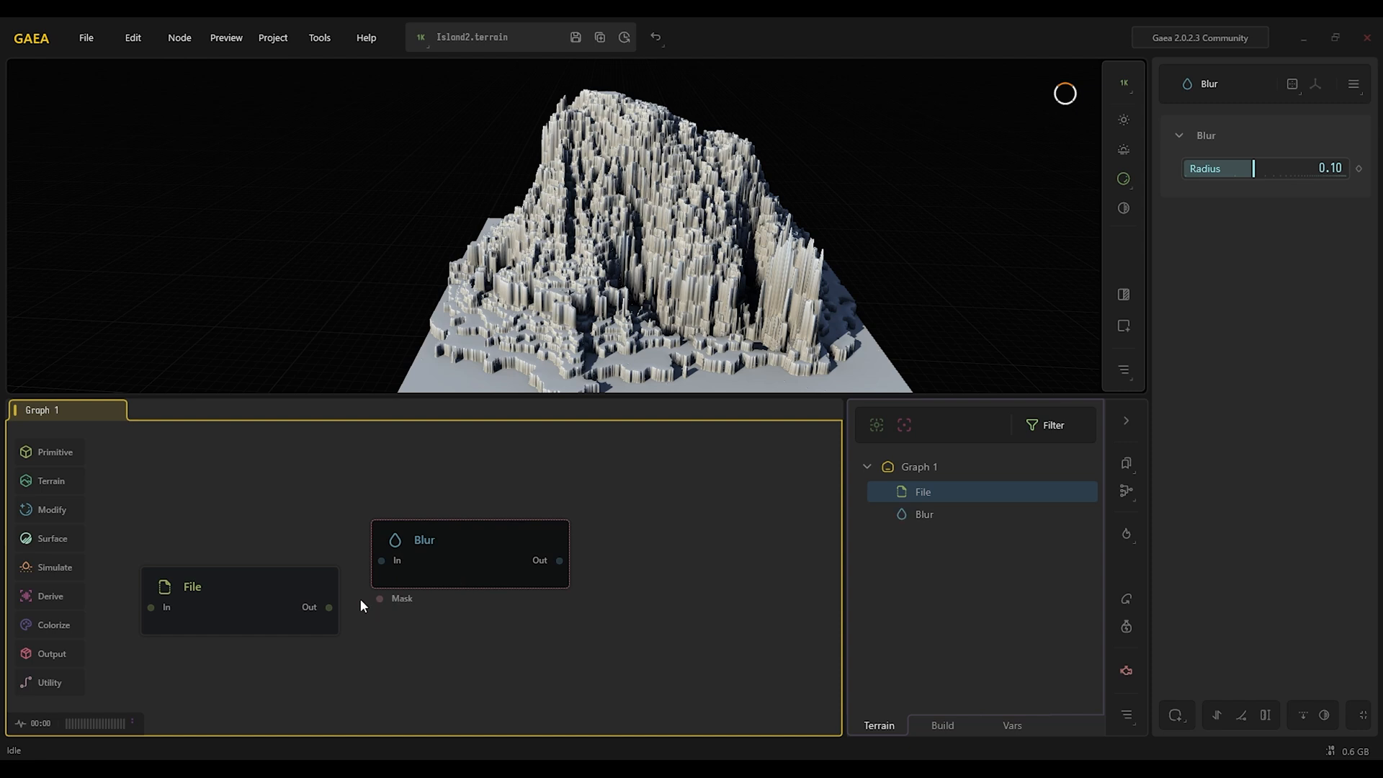
{"action": "left_click_drag", "start_coordinate": [366, 563], "coordinate": [455, 525]}
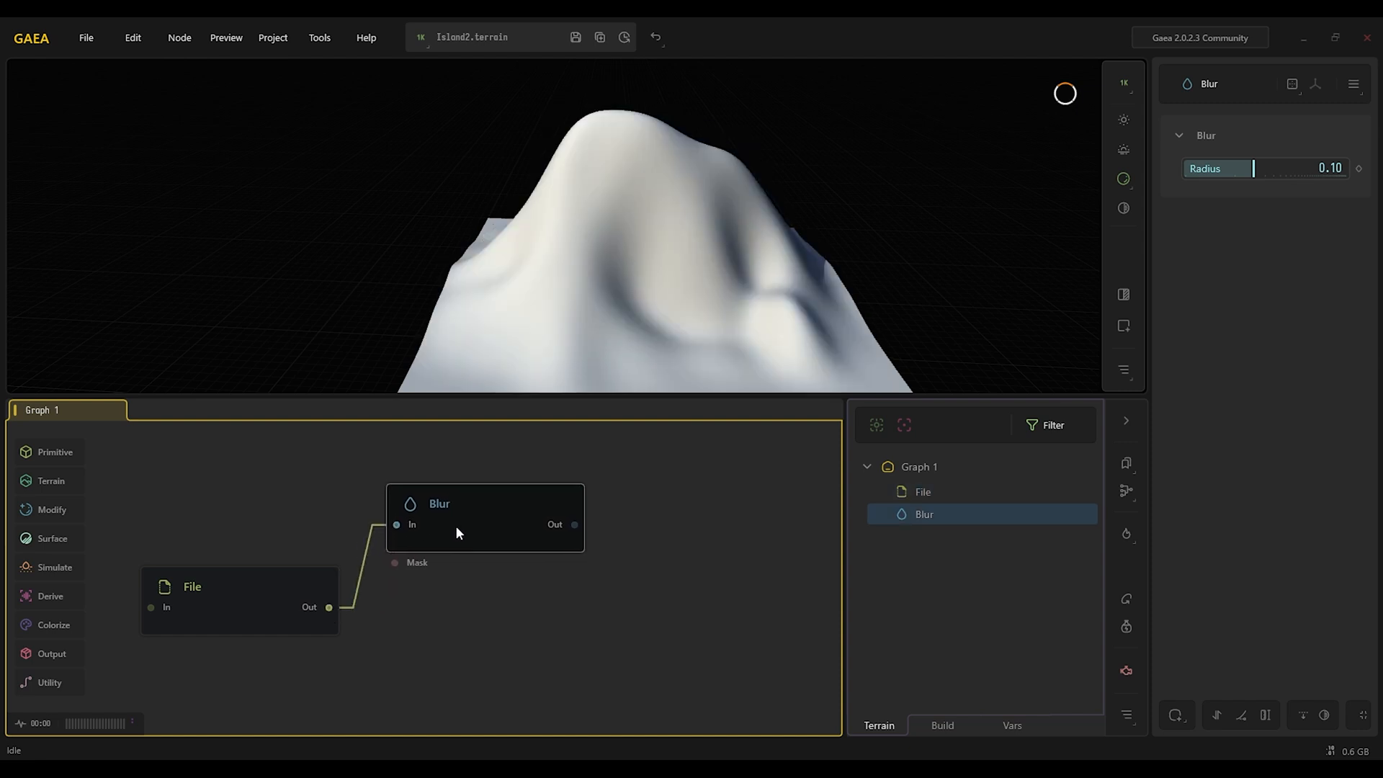
{"action": "left_click_drag", "start_coordinate": [1254, 167], "coordinate": [1211, 168]}
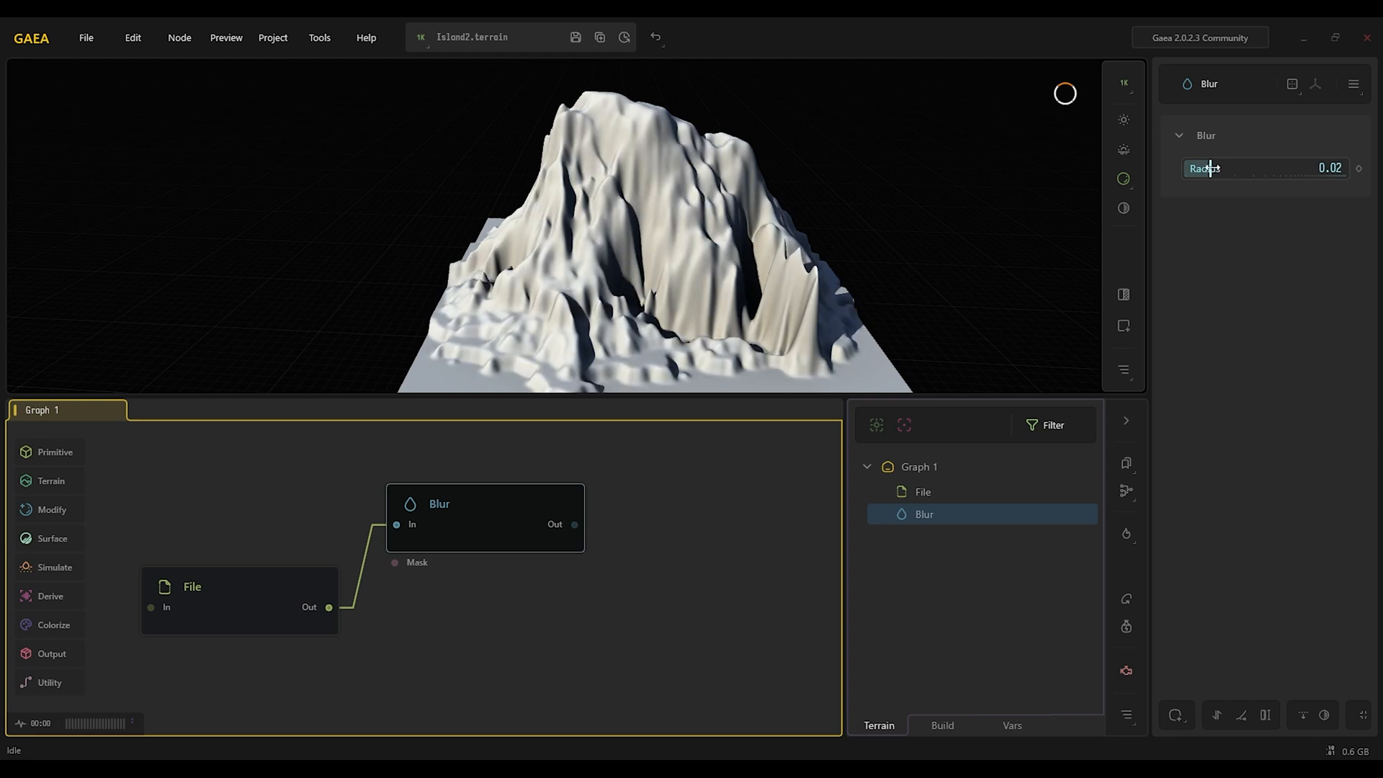
{"action": "left_click_drag", "start_coordinate": [1214, 168], "coordinate": [1208, 168]}
Examine the blurred terrain from other sides in the 3D preview
{"action": "middle_click_drag", "start_coordinate": [621, 461], "coordinate": [576, 461]}
{"action": "left_click_drag", "start_coordinate": [593, 270], "coordinate": [754, 249]}
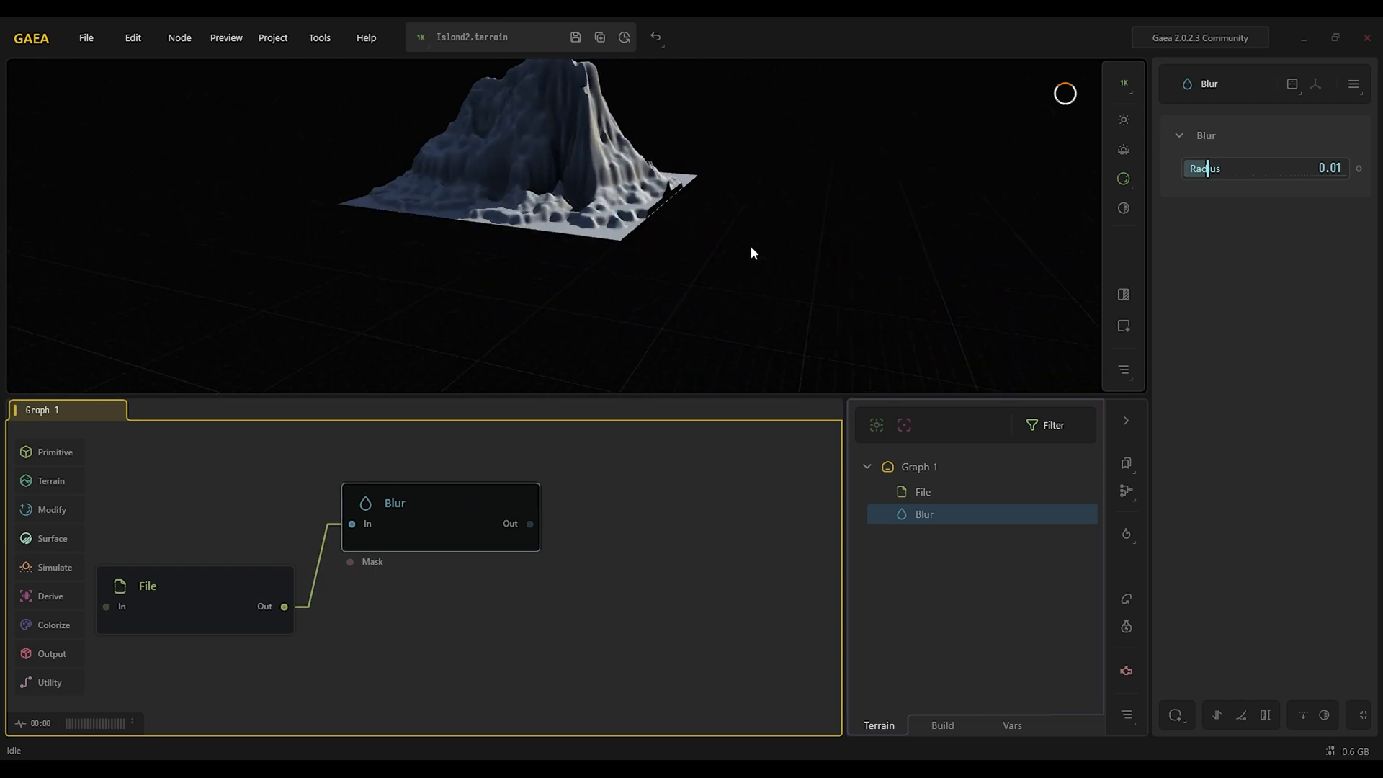
{"action": "scroll", "coordinate": [720, 238], "scroll_direction": "up", "scroll_amount": 3}
{"action": "middle_click_drag", "start_coordinate": [626, 158], "coordinate": [579, 221]}
{"action": "scroll", "coordinate": [580, 222], "scroll_direction": "down", "scroll_amount": 2}
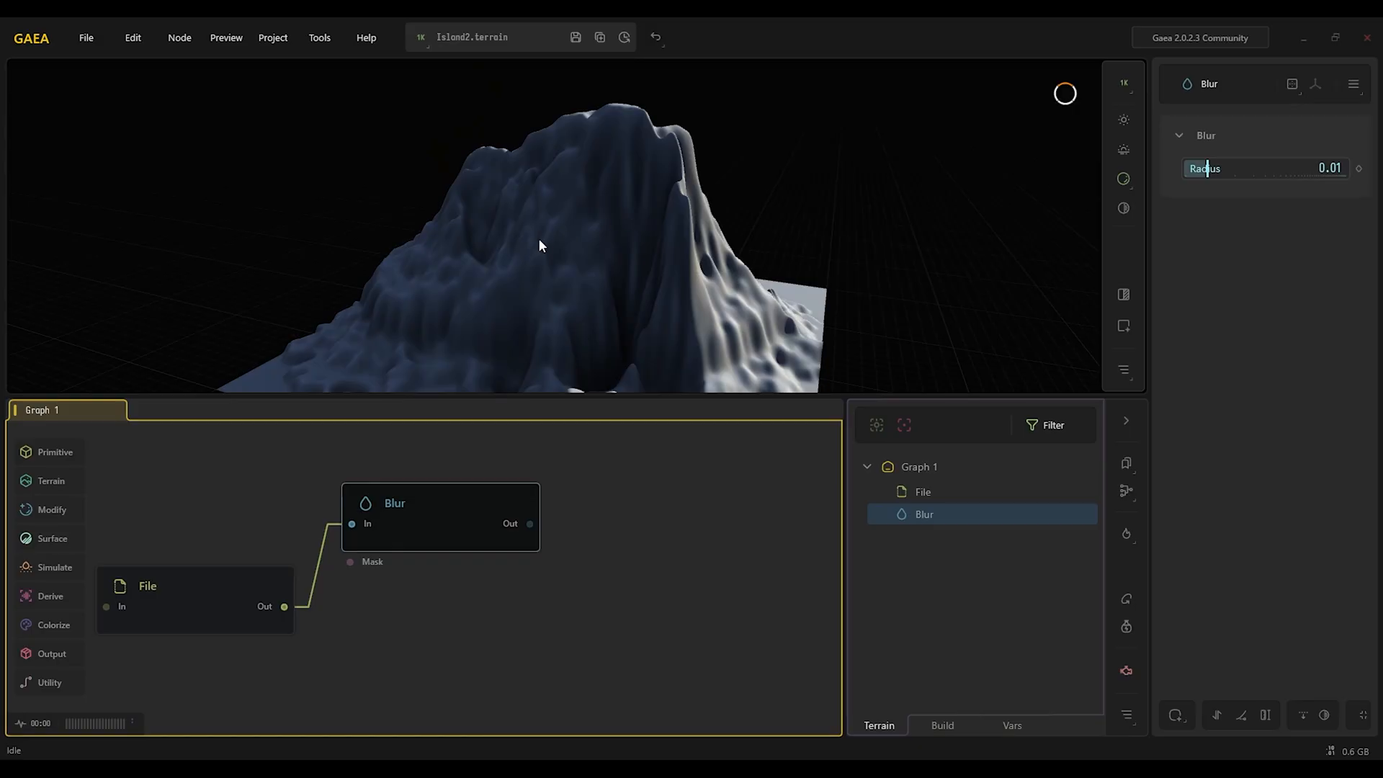
{"action": "mouse_move", "coordinate": [539, 239]}
{"action": "left_mouse_down"}
{"action": "mouse_move", "coordinate": [576, 259]}
{"action": "mouse_move", "coordinate": [552, 238]}
{"action": "left_mouse_up"}
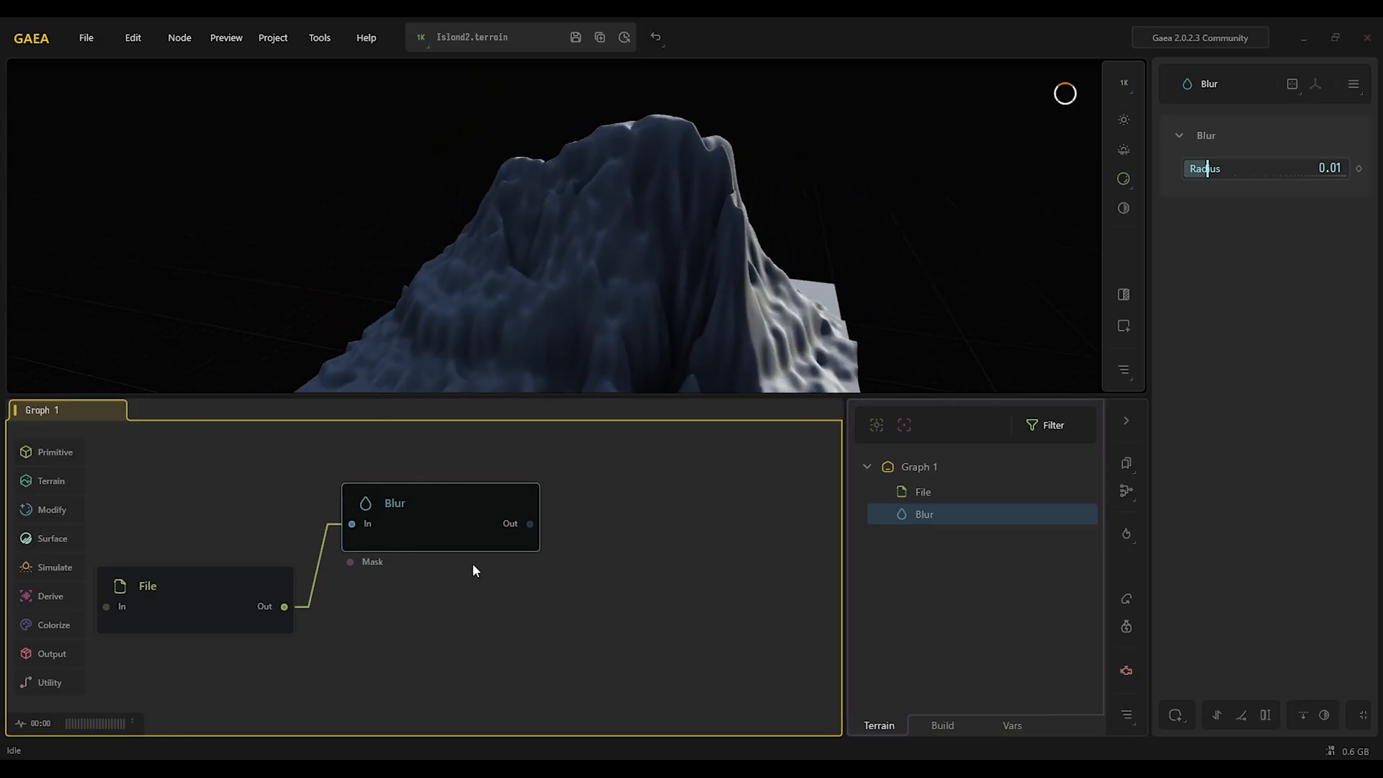
Add a Perlin noise node to the graph below the Blur node
{"action": "scroll", "coordinate": [475, 569], "scroll_direction": "down", "scroll_amount": 2}
{"action": "key", "text": "Tab"}
{"action": "type", "text": "pe"}
{"action": "key", "text": "Return"}
{"action": "middle_click_drag", "start_coordinate": [585, 575], "coordinate": [526, 545]}
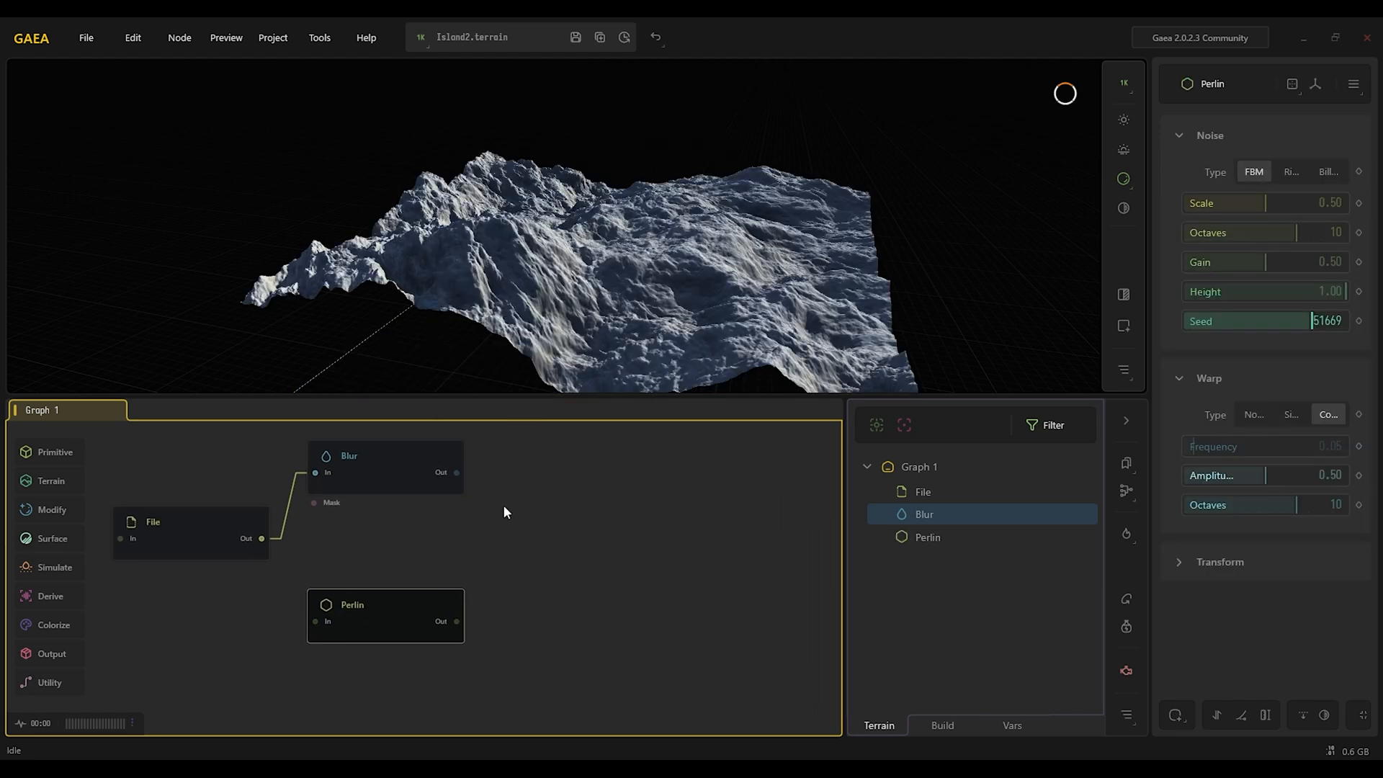
Combine the Blur and Perlin outputs with a Combine node in Multiply mode at ratio 1.00
{"action": "left_click_drag", "start_coordinate": [457, 473], "coordinate": [457, 621]}
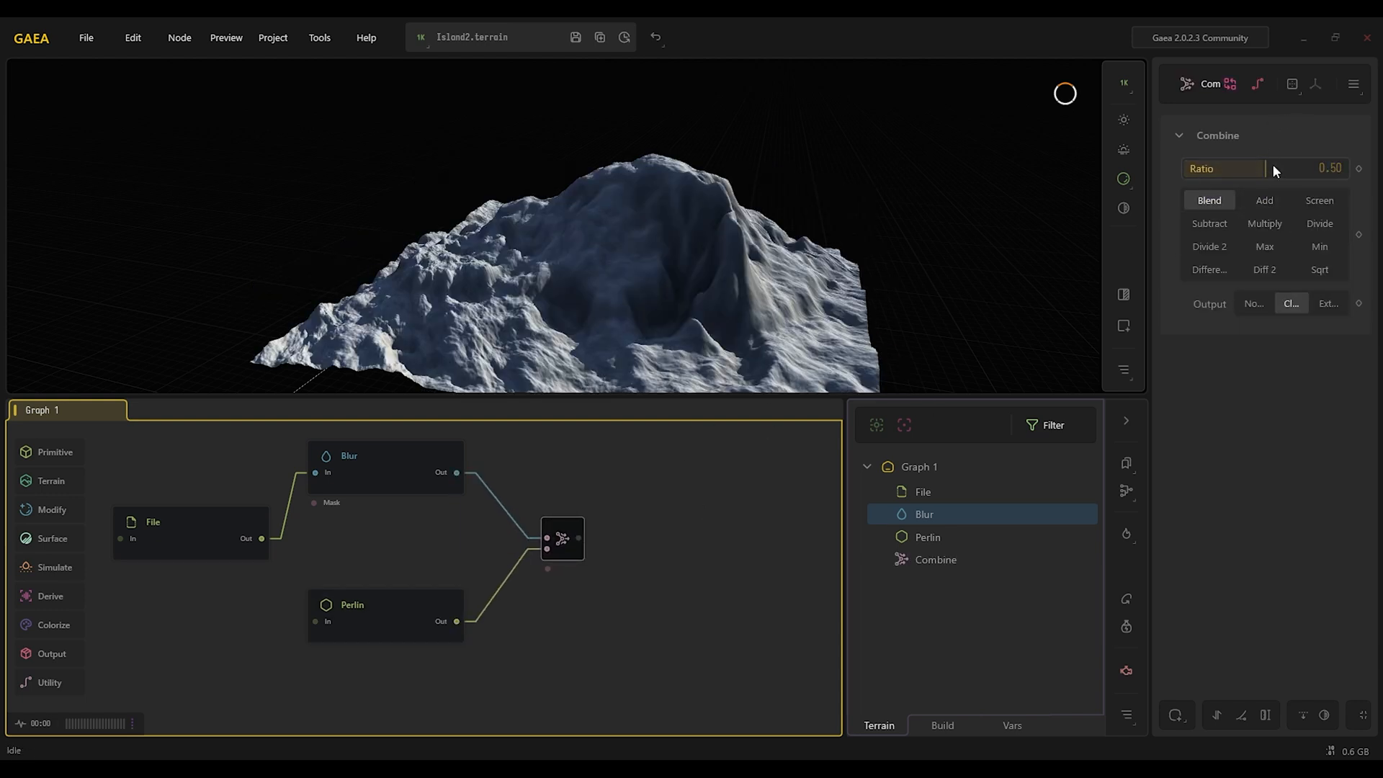
{"action": "left_click_drag", "start_coordinate": [1266, 166], "coordinate": [1341, 168]}
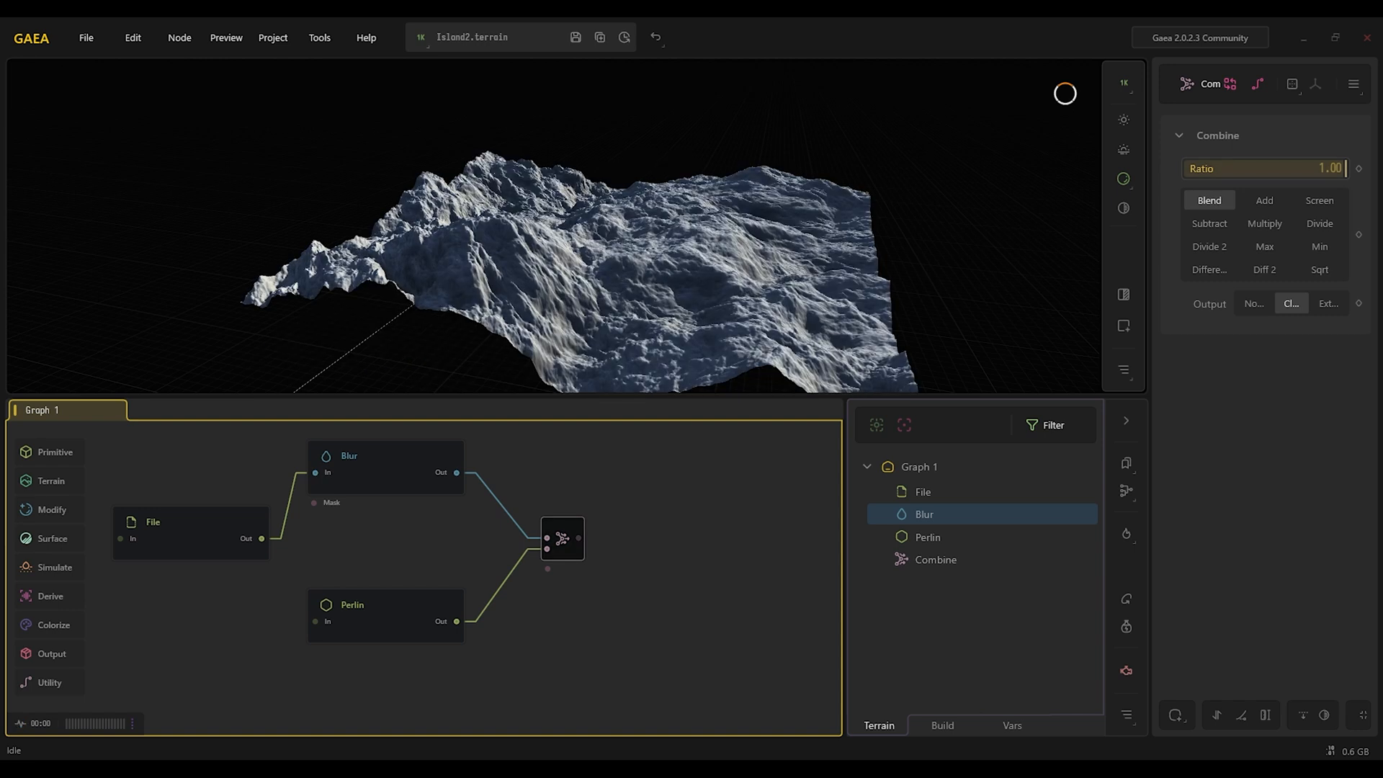
{"action": "left_click", "coordinate": [1271, 223]}
{"action": "left_click_drag", "start_coordinate": [592, 322], "coordinate": [411, 238]}
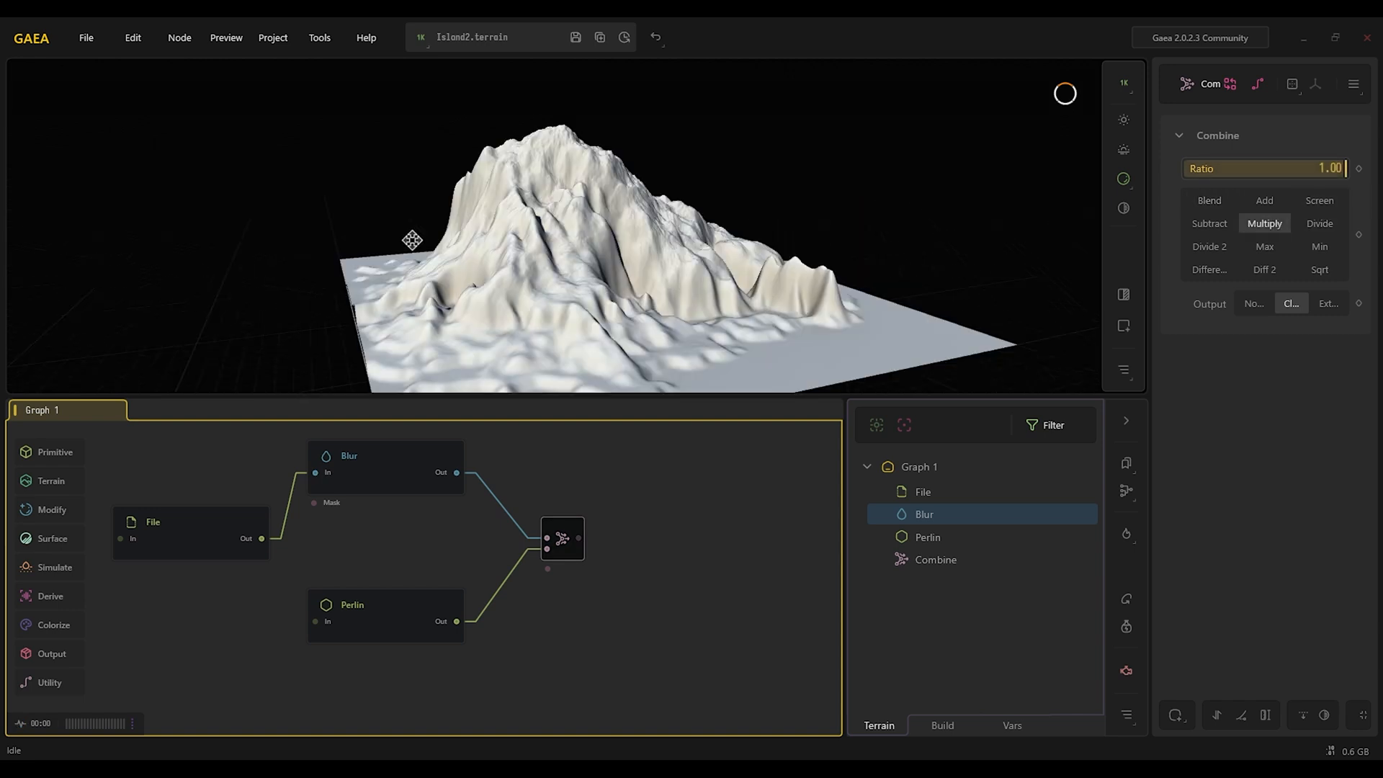
Change the Perlin node's noise type to Ridged and set its scale to 0.00
{"action": "left_click", "coordinate": [421, 593]}
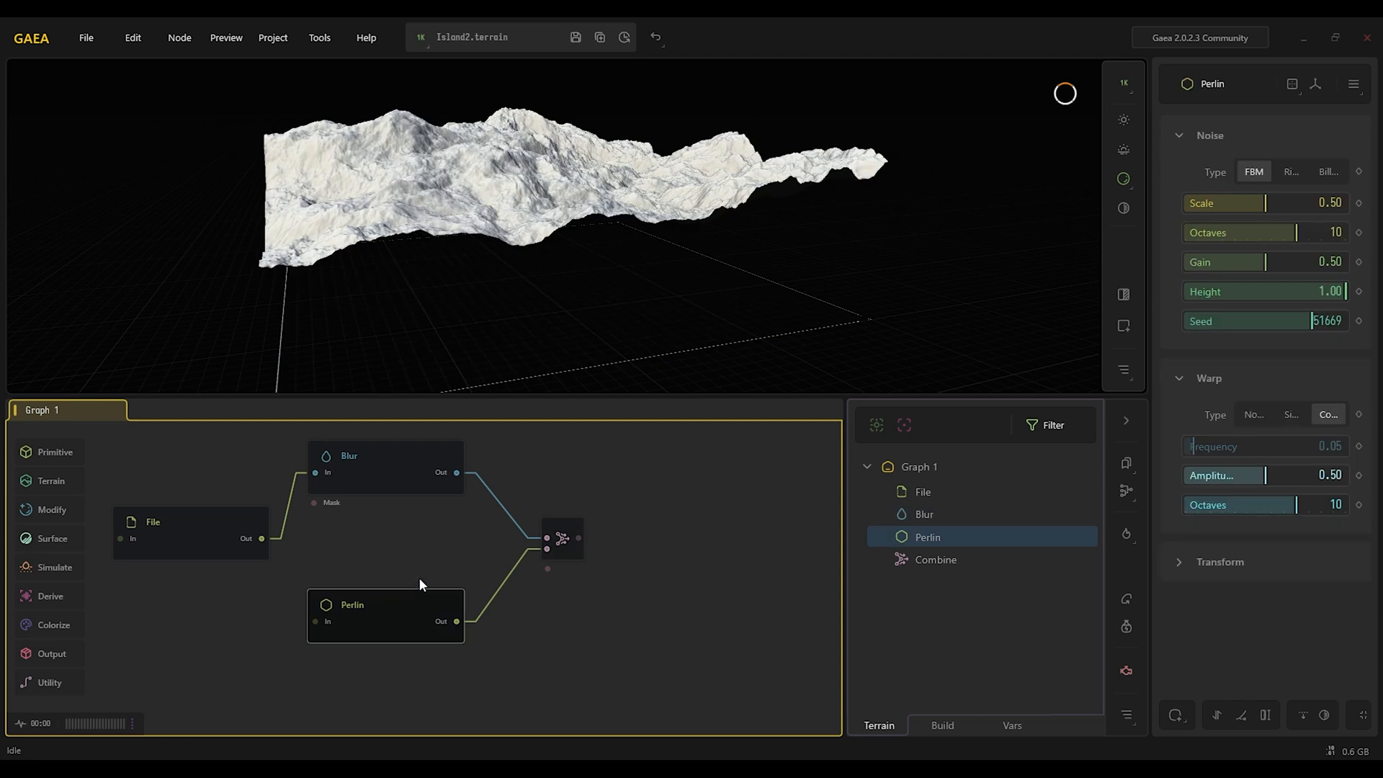
{"action": "left_click_drag", "start_coordinate": [487, 216], "coordinate": [513, 248]}
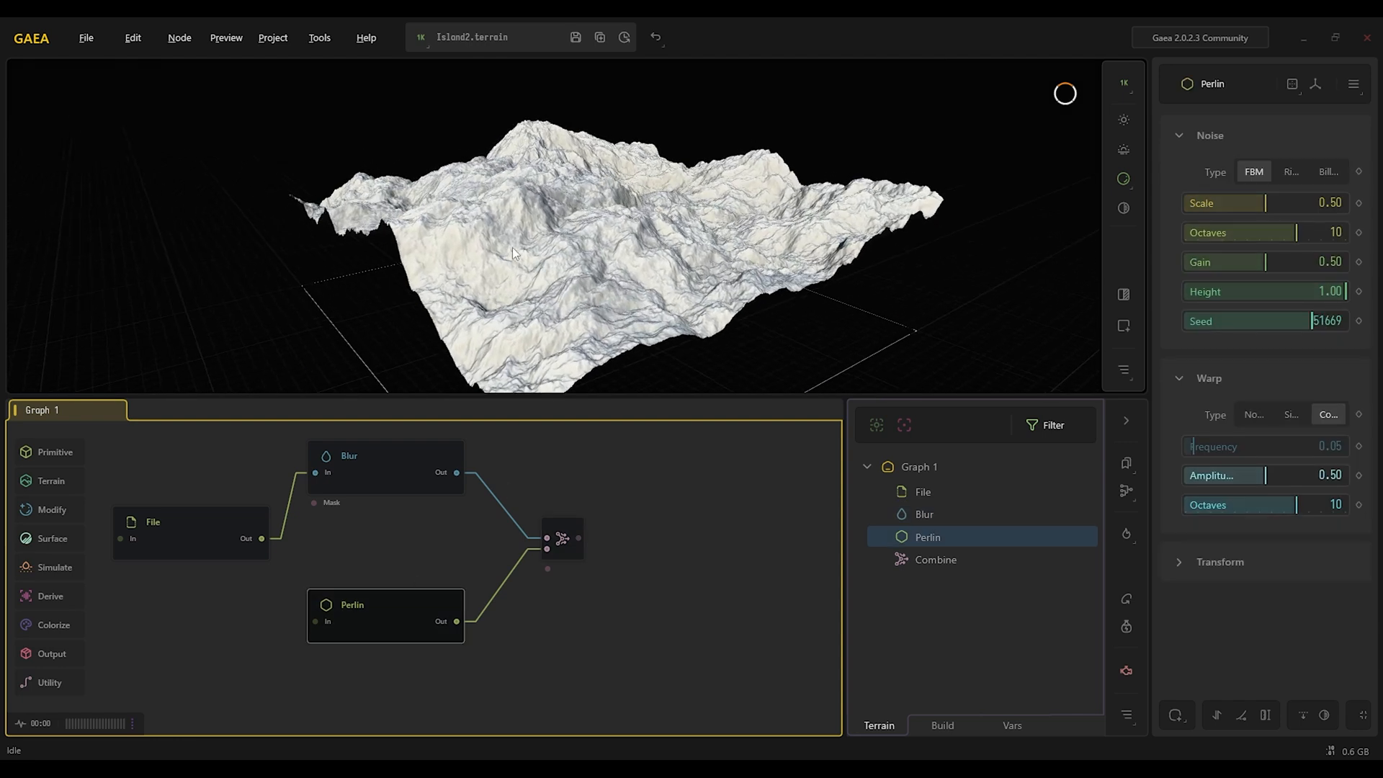
{"action": "left_click_drag", "start_coordinate": [1143, 281], "coordinate": [958, 310]}
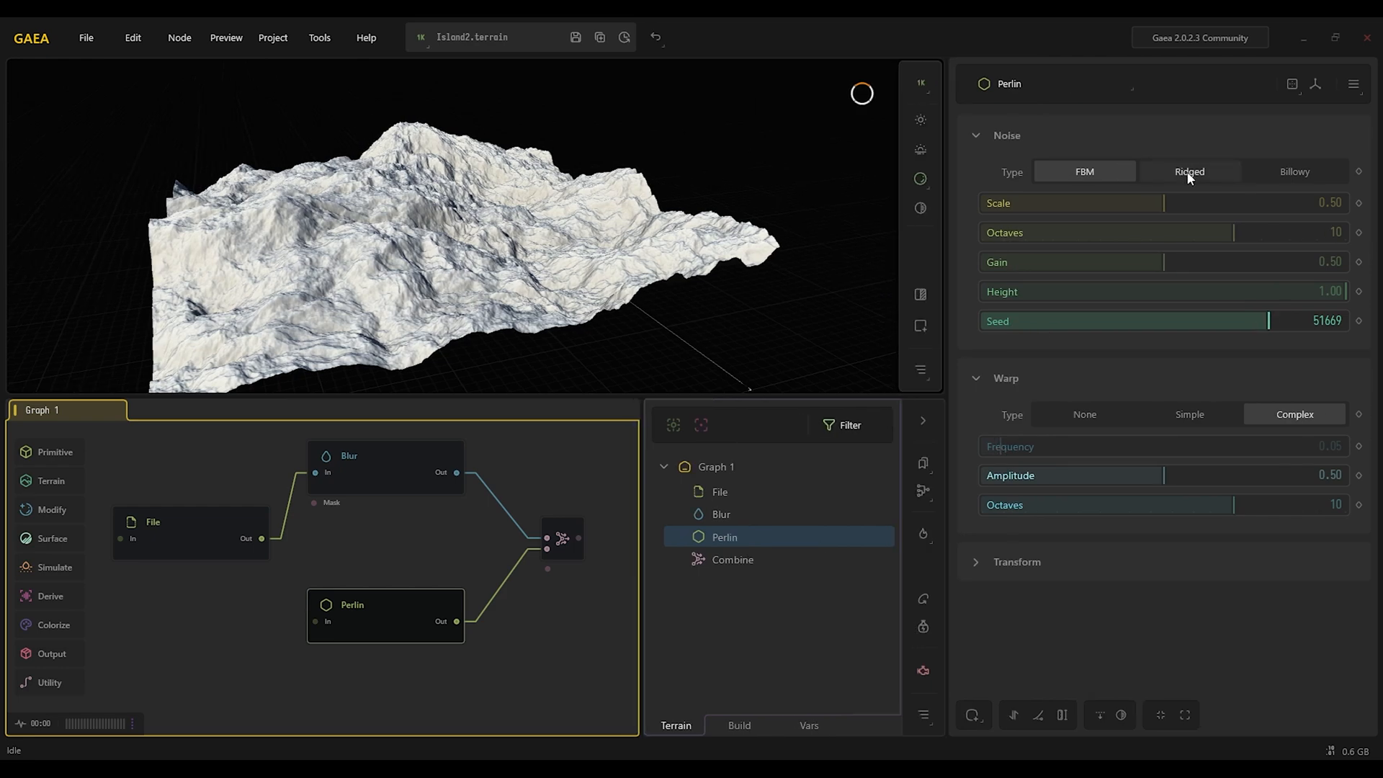
{"action": "left_click", "coordinate": [1189, 173]}
{"action": "left_click_drag", "start_coordinate": [1072, 203], "coordinate": [957, 210]}
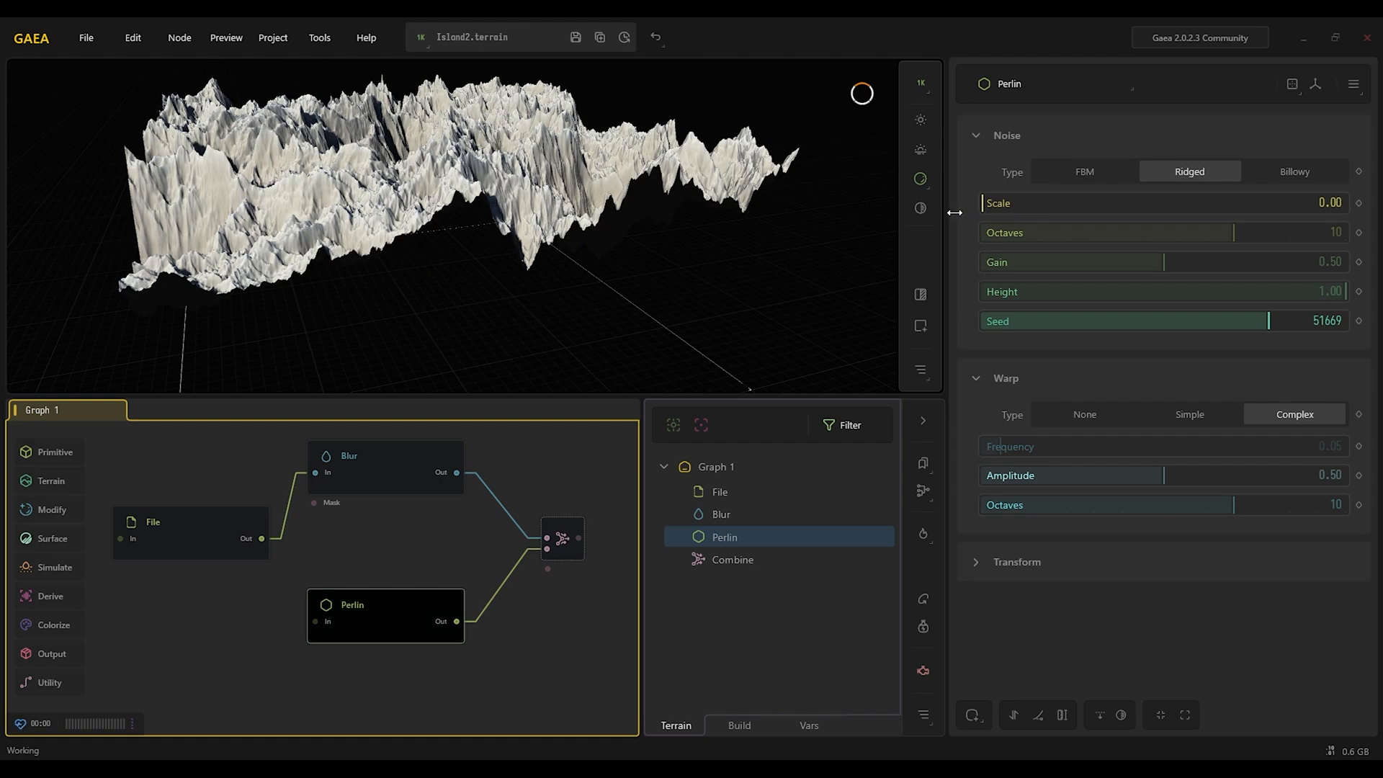
{"action": "scroll", "coordinate": [428, 149], "scroll_direction": "down", "scroll_amount": 3}
{"action": "scroll", "coordinate": [428, 149], "scroll_direction": "up", "scroll_amount": 5}
{"action": "left_click_drag", "start_coordinate": [428, 149], "coordinate": [433, 188]}
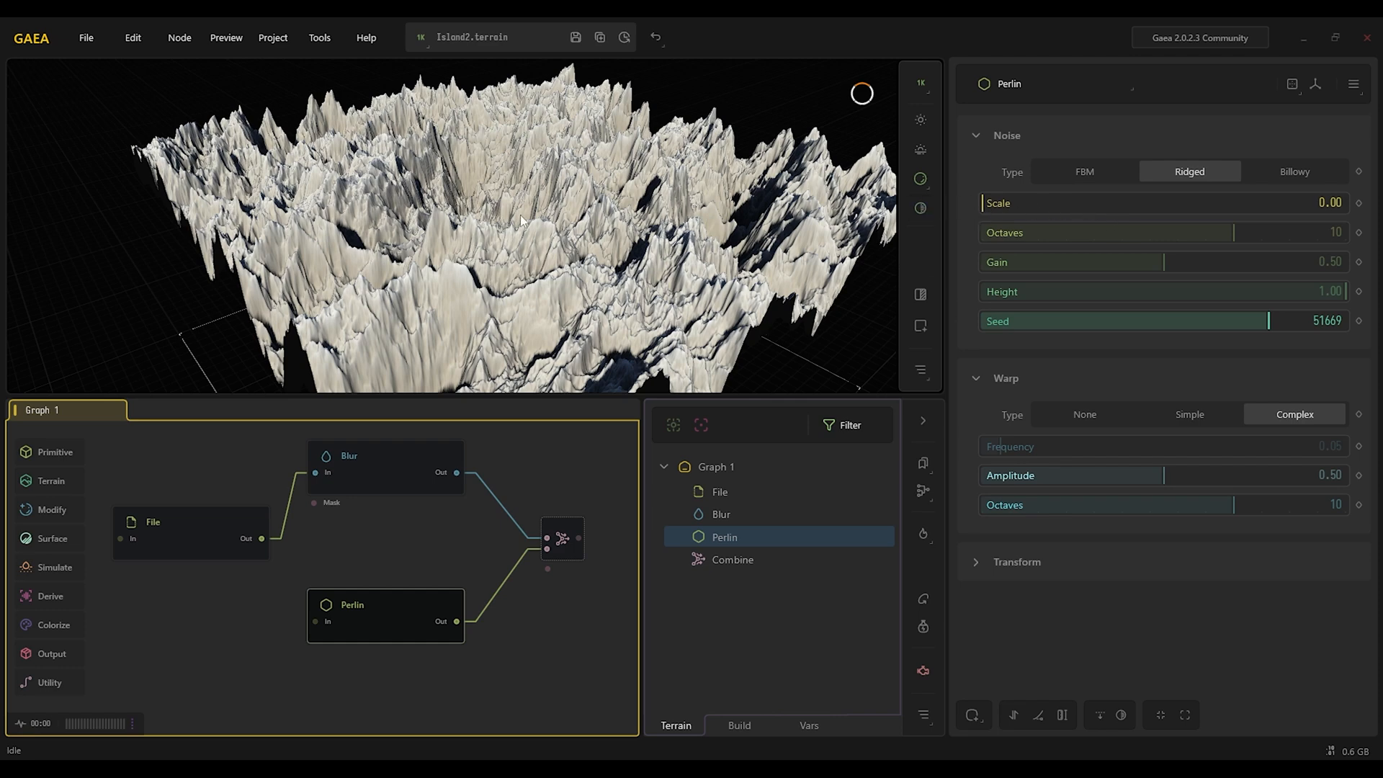
Try several Perlin seeds, settle on 50797, and preview the Combine node's terrain
{"action": "left_click", "coordinate": [1150, 321]}
{"action": "left_click", "coordinate": [1206, 322]}
{"action": "left_click", "coordinate": [1239, 320]}
{"action": "left_click", "coordinate": [1145, 319]}
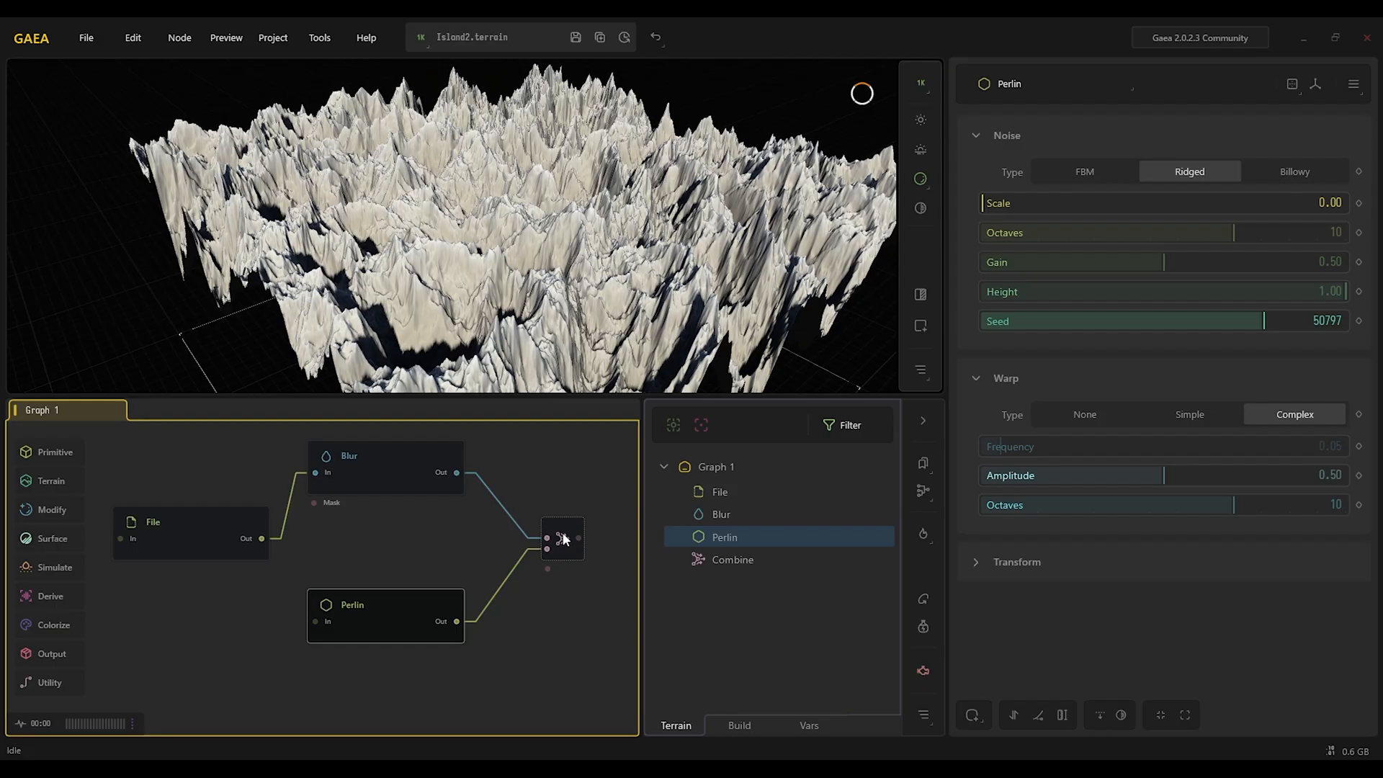
{"action": "left_click", "coordinate": [564, 540]}
{"action": "scroll", "coordinate": [498, 303], "scroll_direction": "down", "scroll_amount": 3}
{"action": "scroll", "coordinate": [499, 303], "scroll_direction": "up", "scroll_amount": 2}
{"action": "left_click_drag", "start_coordinate": [465, 323], "coordinate": [453, 283]}
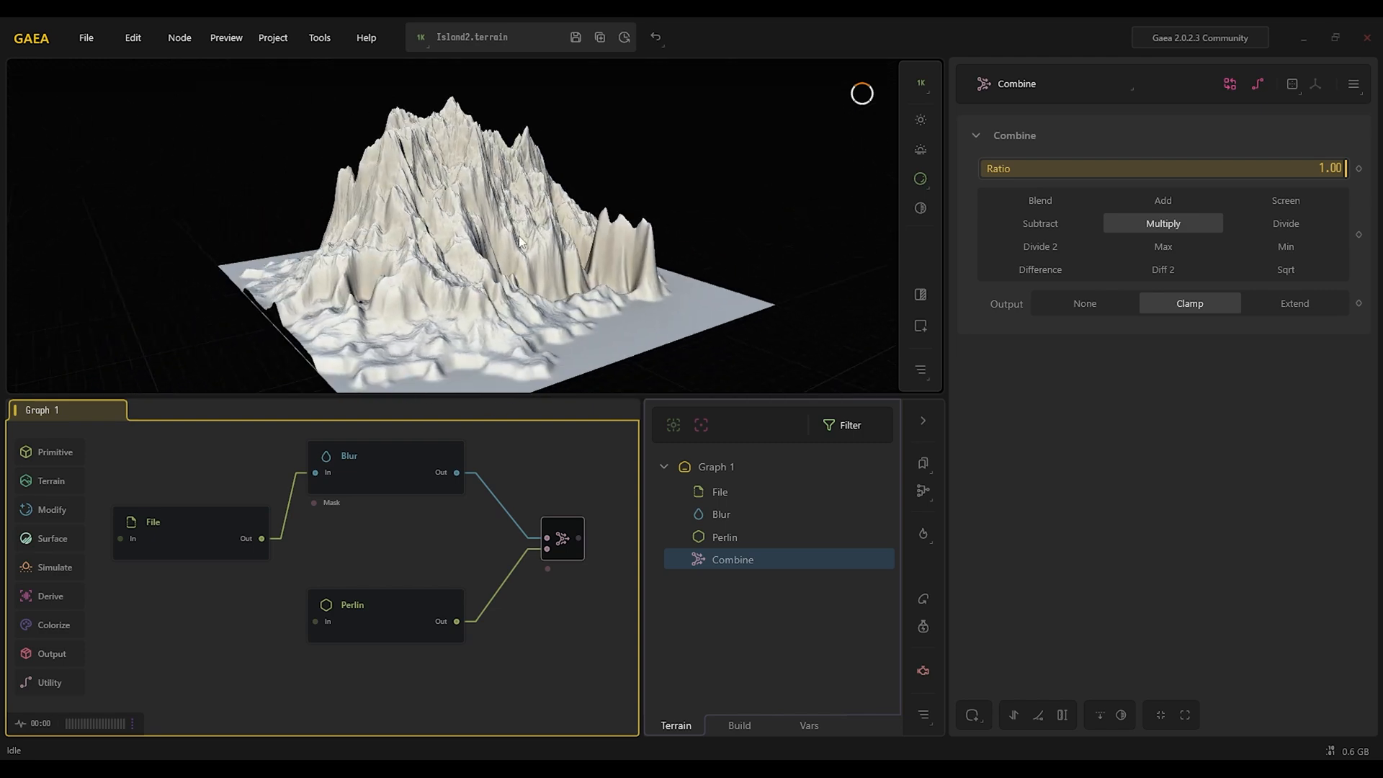
Add a Height node fed by the File node and connect its output to the Combine node's mask
{"action": "middle_click_drag", "start_coordinate": [387, 513], "coordinate": [336, 481]}
{"action": "right_click", "coordinate": [299, 510]}
{"action": "type", "text": "heig"}
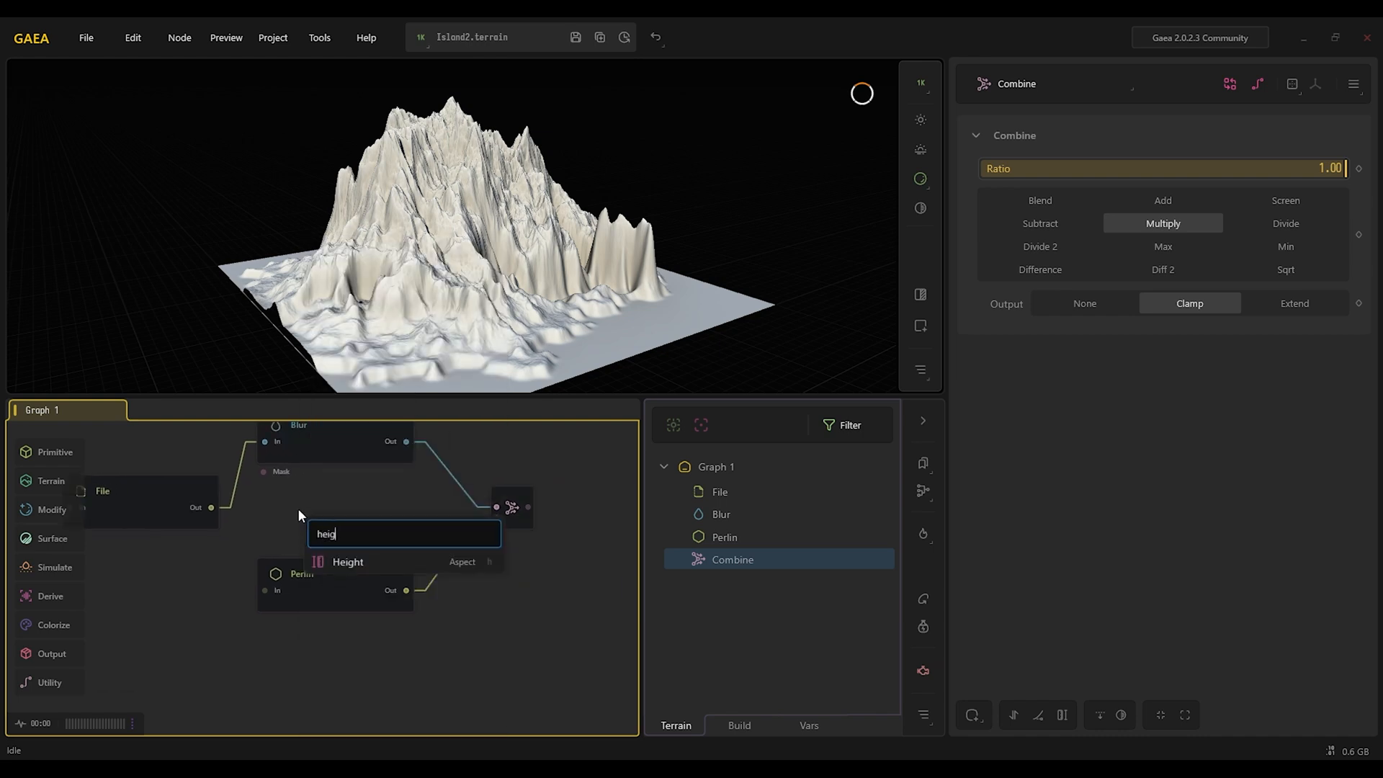
{"action": "key", "text": "Return"}
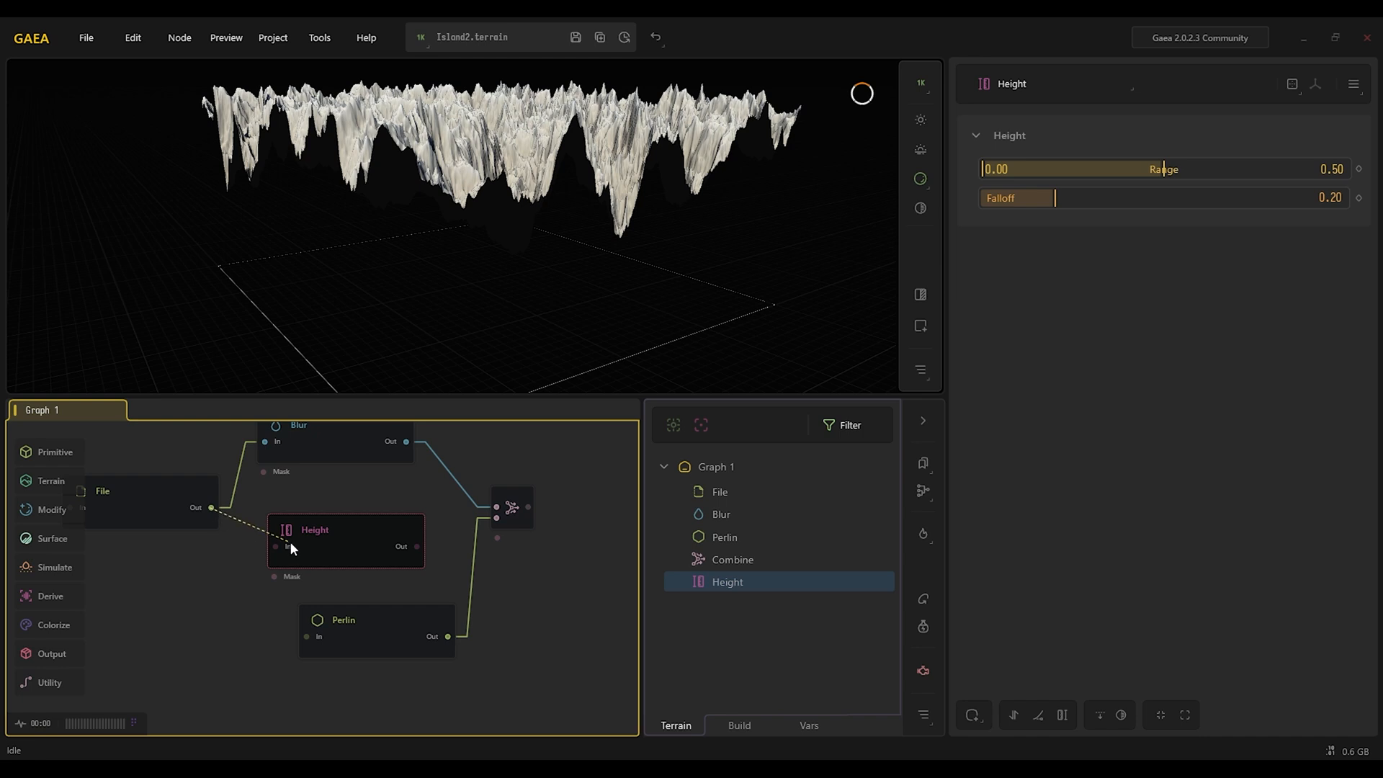
{"action": "left_click_drag", "start_coordinate": [276, 544], "coordinate": [278, 546]}
{"action": "left_click_drag", "start_coordinate": [416, 546], "coordinate": [497, 538]}
{"action": "left_click", "coordinate": [508, 516]}
Set the Height node's range to 0.98–1.00 and its falloff to 0.65
{"action": "left_click", "coordinate": [344, 540]}
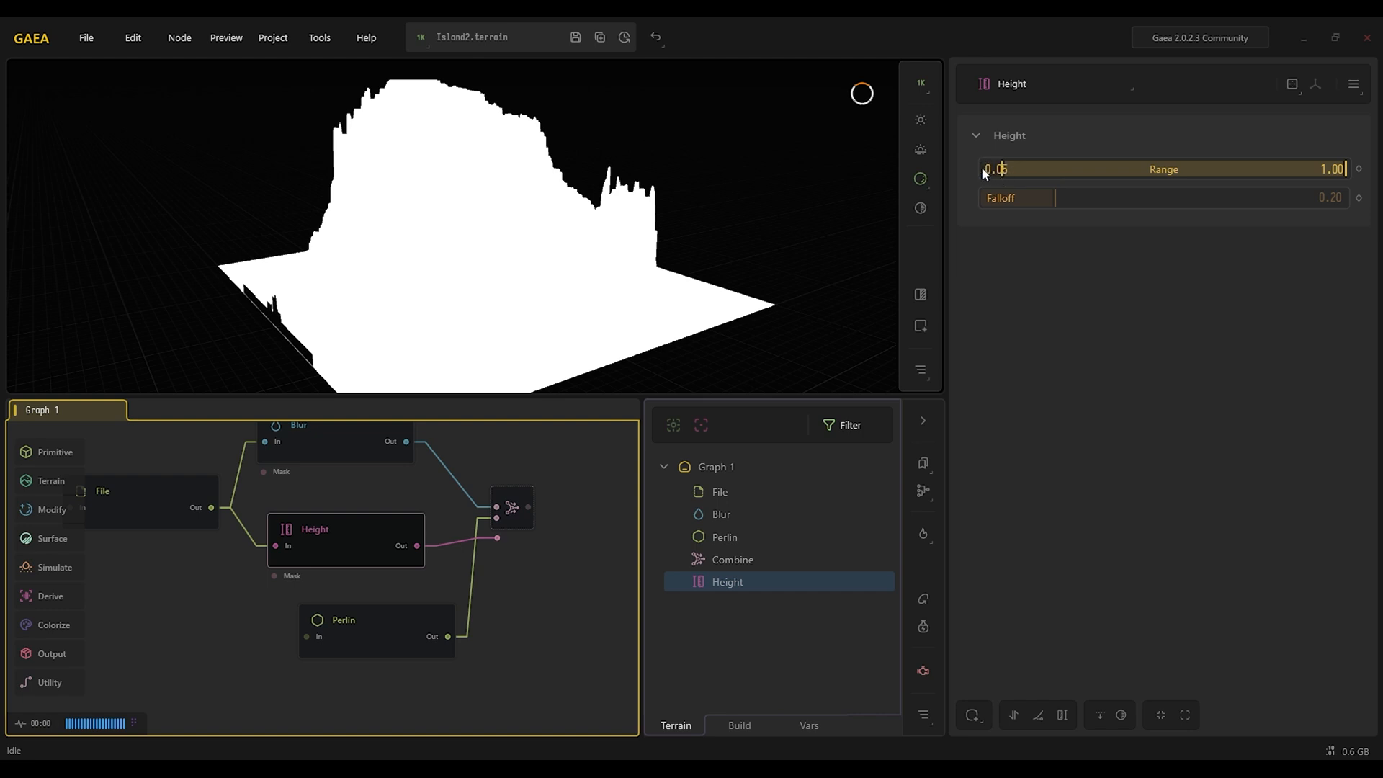
{"action": "left_click_drag", "start_coordinate": [983, 168], "coordinate": [1339, 172]}
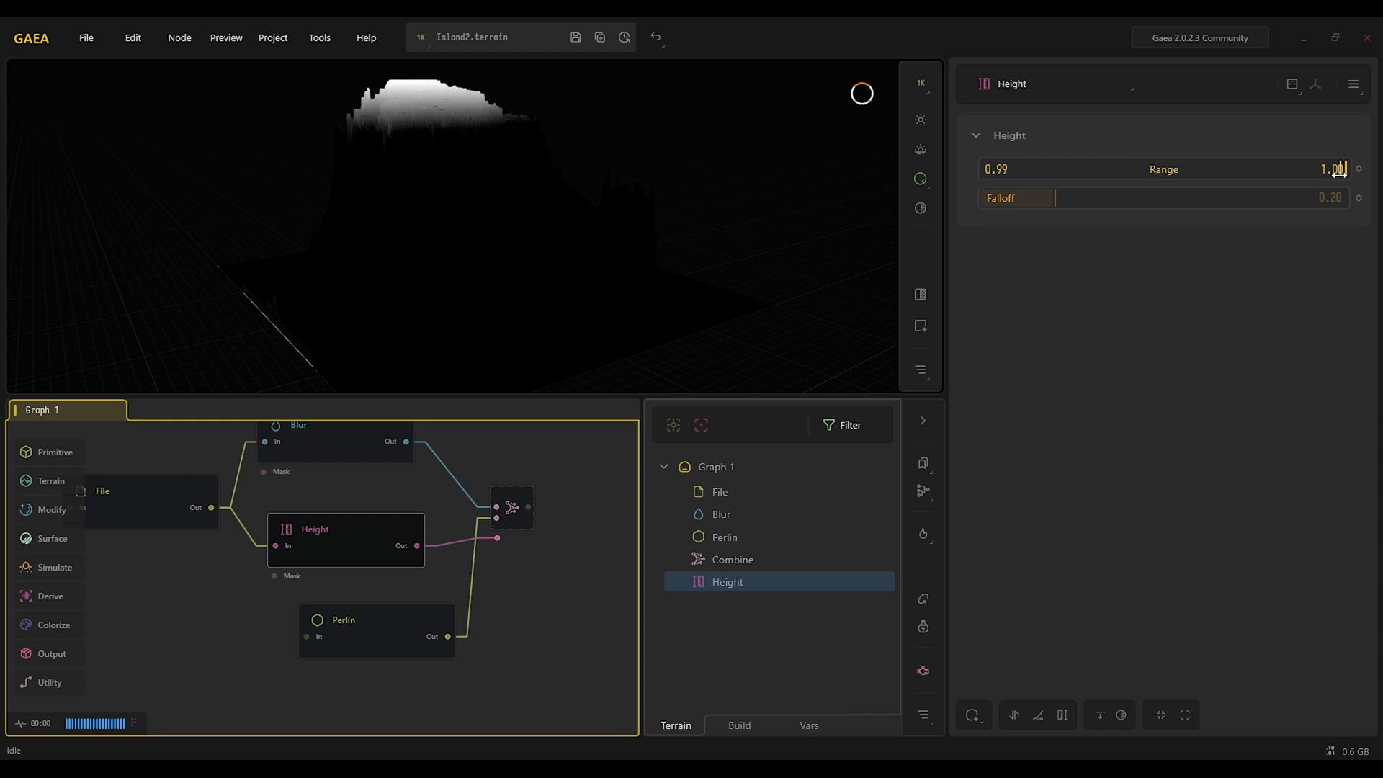
{"action": "left_click_drag", "start_coordinate": [1053, 199], "coordinate": [1218, 197]}
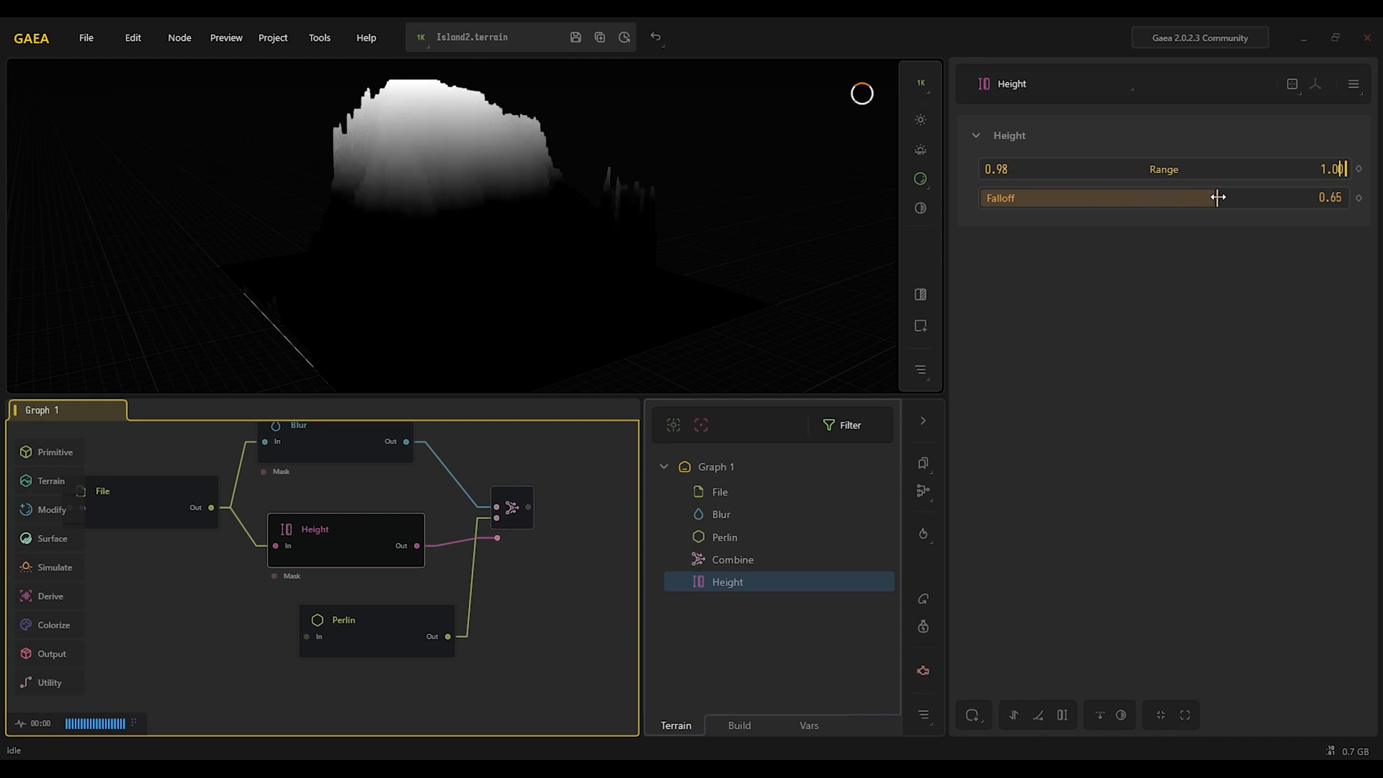
{"action": "left_click_drag", "start_coordinate": [576, 221], "coordinate": [429, 217]}
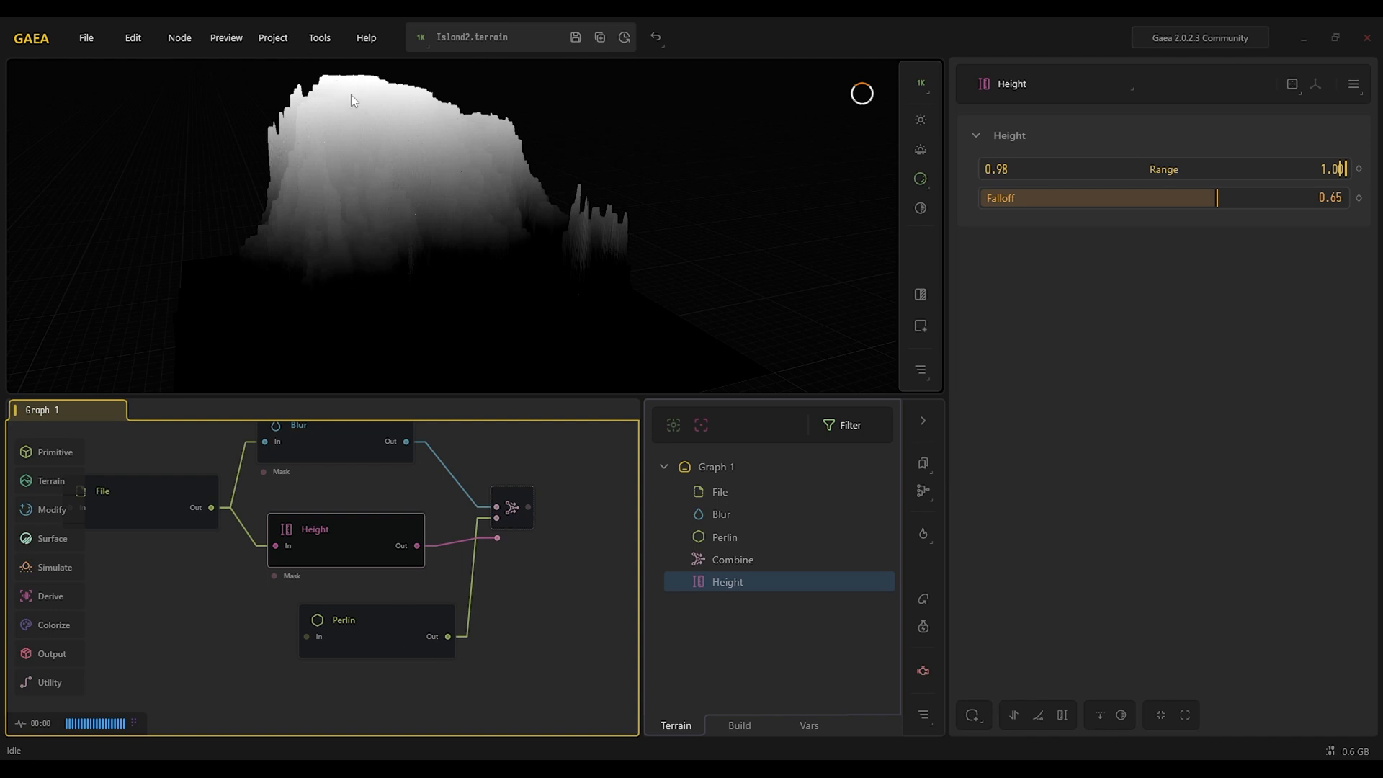
Align the Perlin node beneath the Height node in the graph and preview the Combine node's result
{"action": "left_click", "coordinate": [510, 505]}
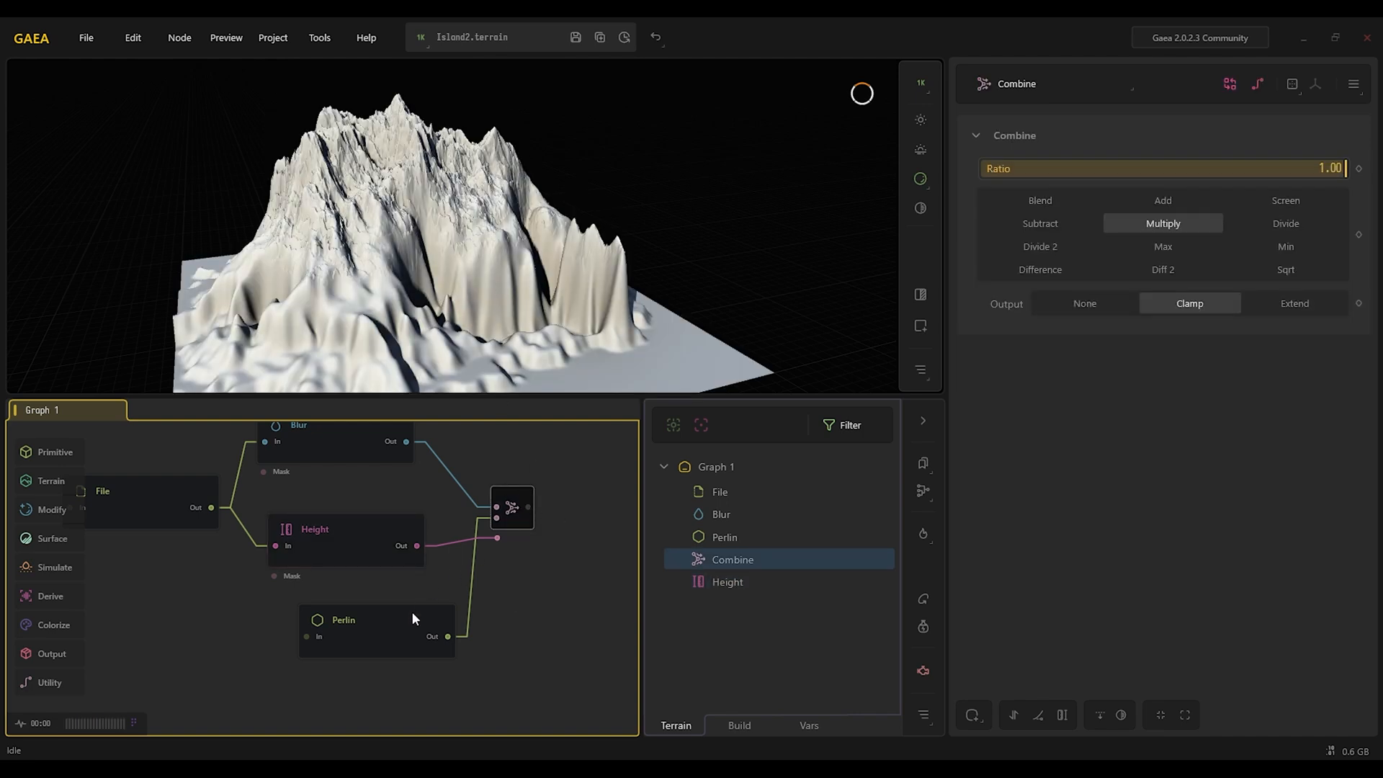
{"action": "left_click_drag", "start_coordinate": [414, 618], "coordinate": [384, 617]}
{"action": "left_click", "coordinate": [514, 504]}
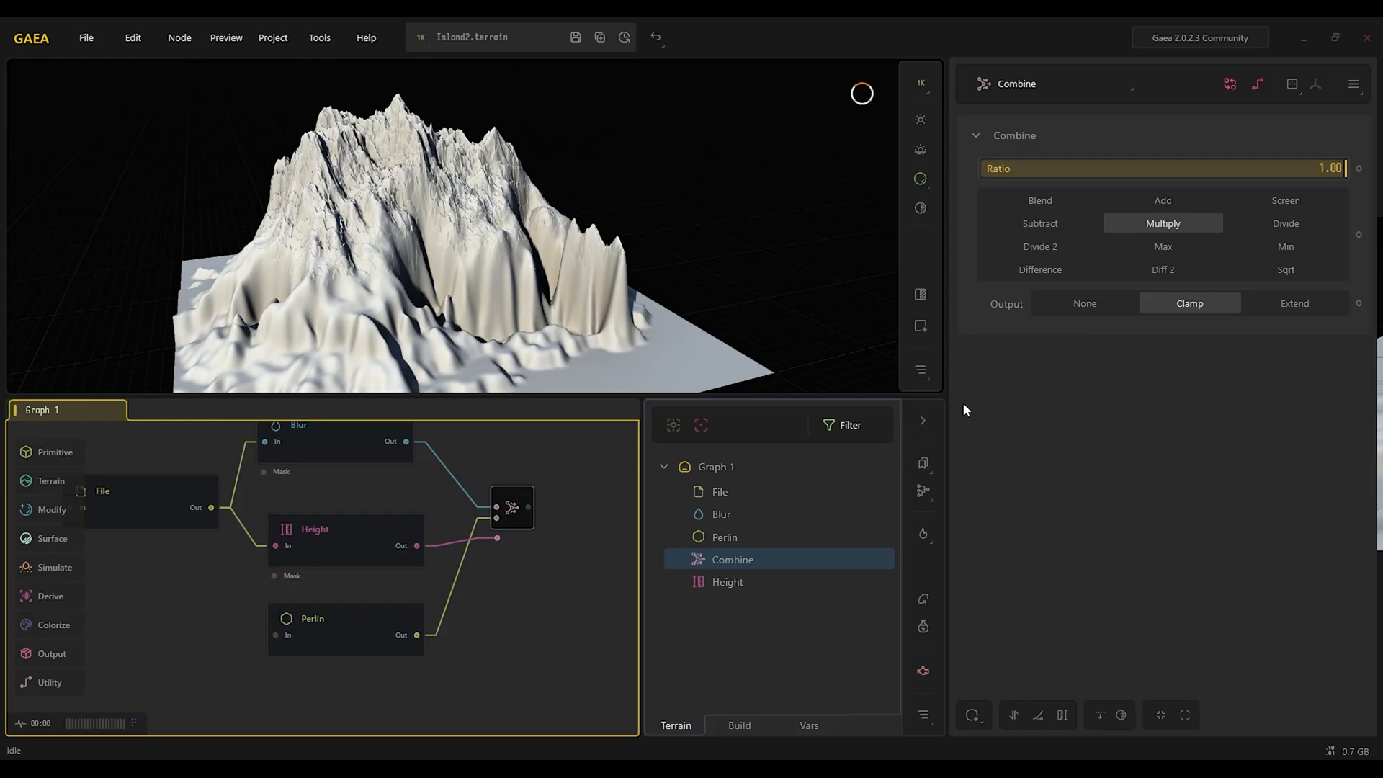
Enable the Shaper and Height Remap modifiers on the Combine node and set Shaper to -0.09
{"action": "left_click", "coordinate": [1039, 717]}
{"action": "left_click", "coordinate": [1062, 717]}
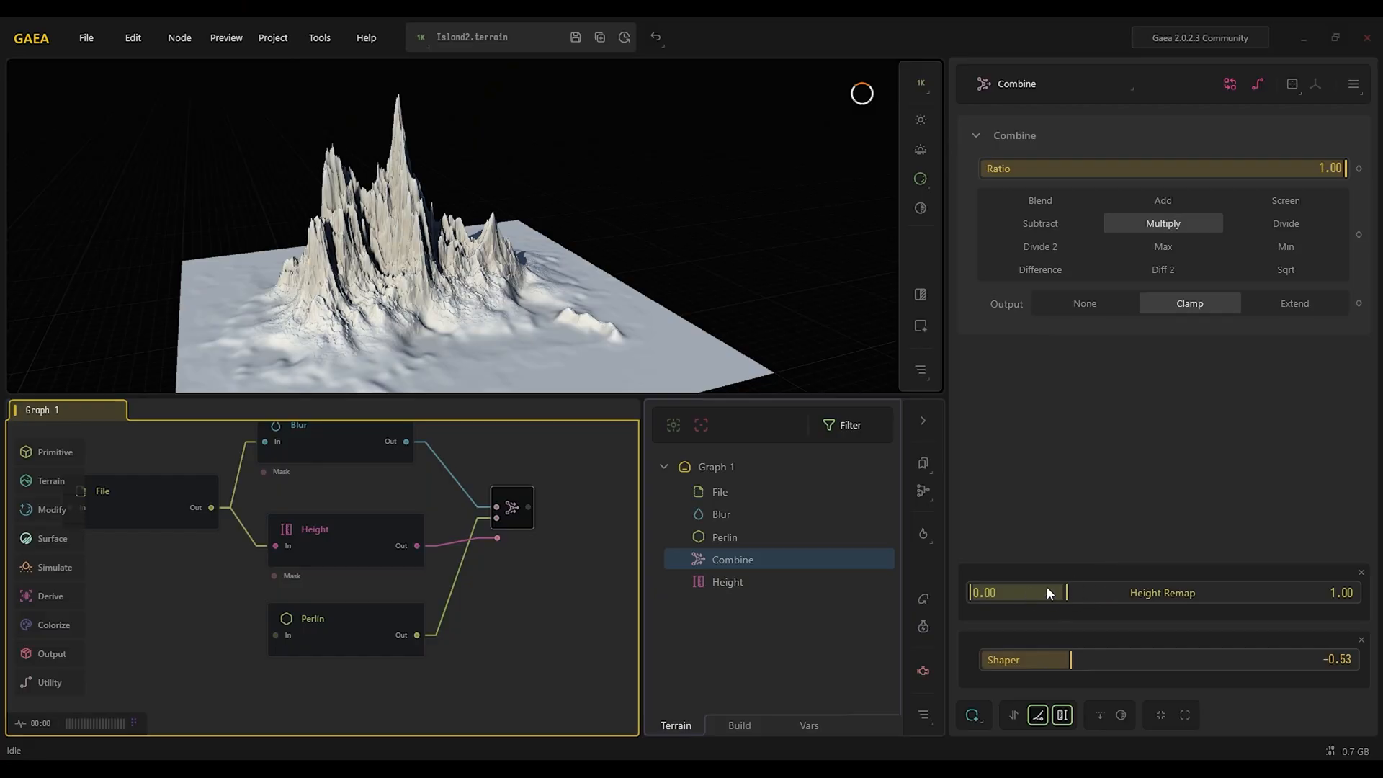
{"action": "left_click_drag", "start_coordinate": [1071, 661], "coordinate": [1153, 660]}
{"action": "mouse_move", "coordinate": [976, 592]}
{"action": "left_mouse_down"}
{"action": "mouse_move", "coordinate": [1038, 594]}
{"action": "mouse_move", "coordinate": [971, 592]}
{"action": "left_mouse_up"}
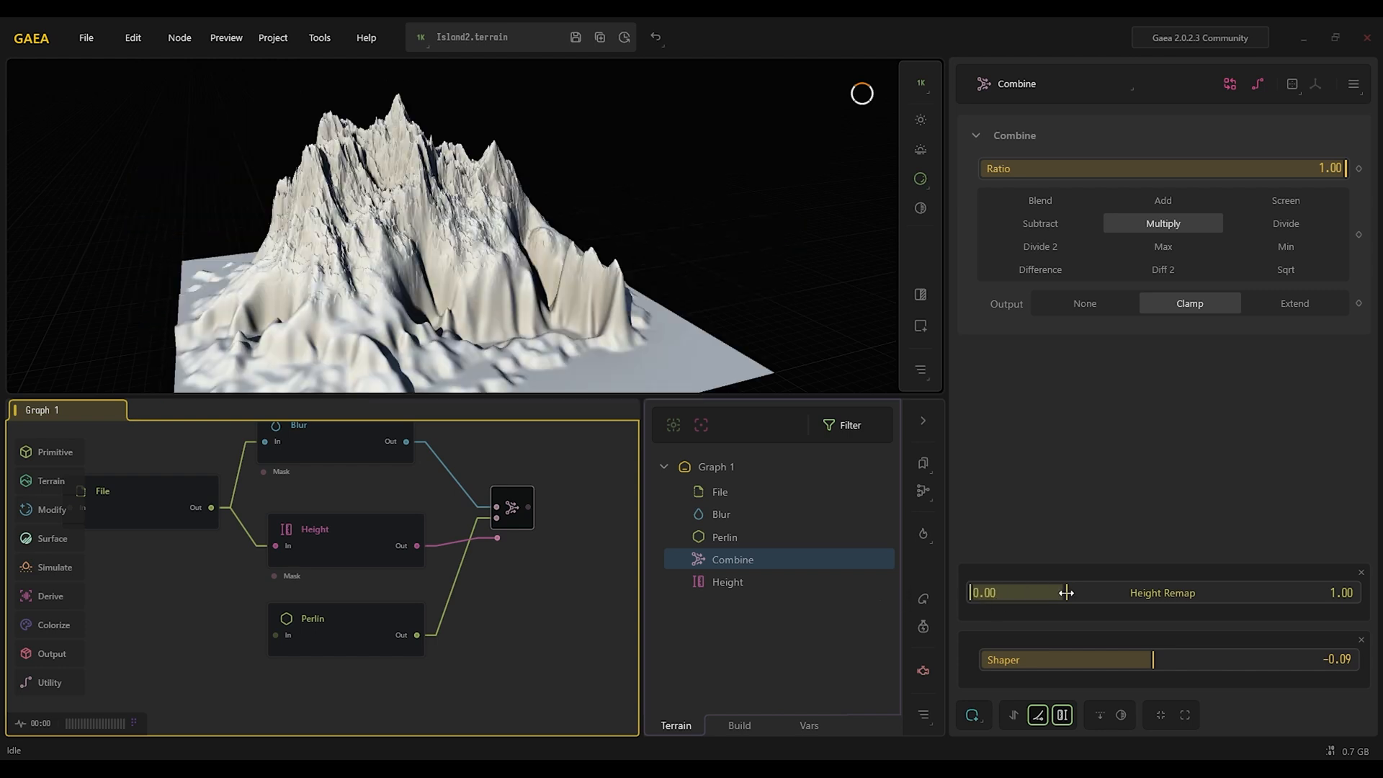
Try the Combine node's Height Remap maximum at 0.24 and at 2.51
{"action": "left_click_drag", "start_coordinate": [1068, 591], "coordinate": [996, 593]}
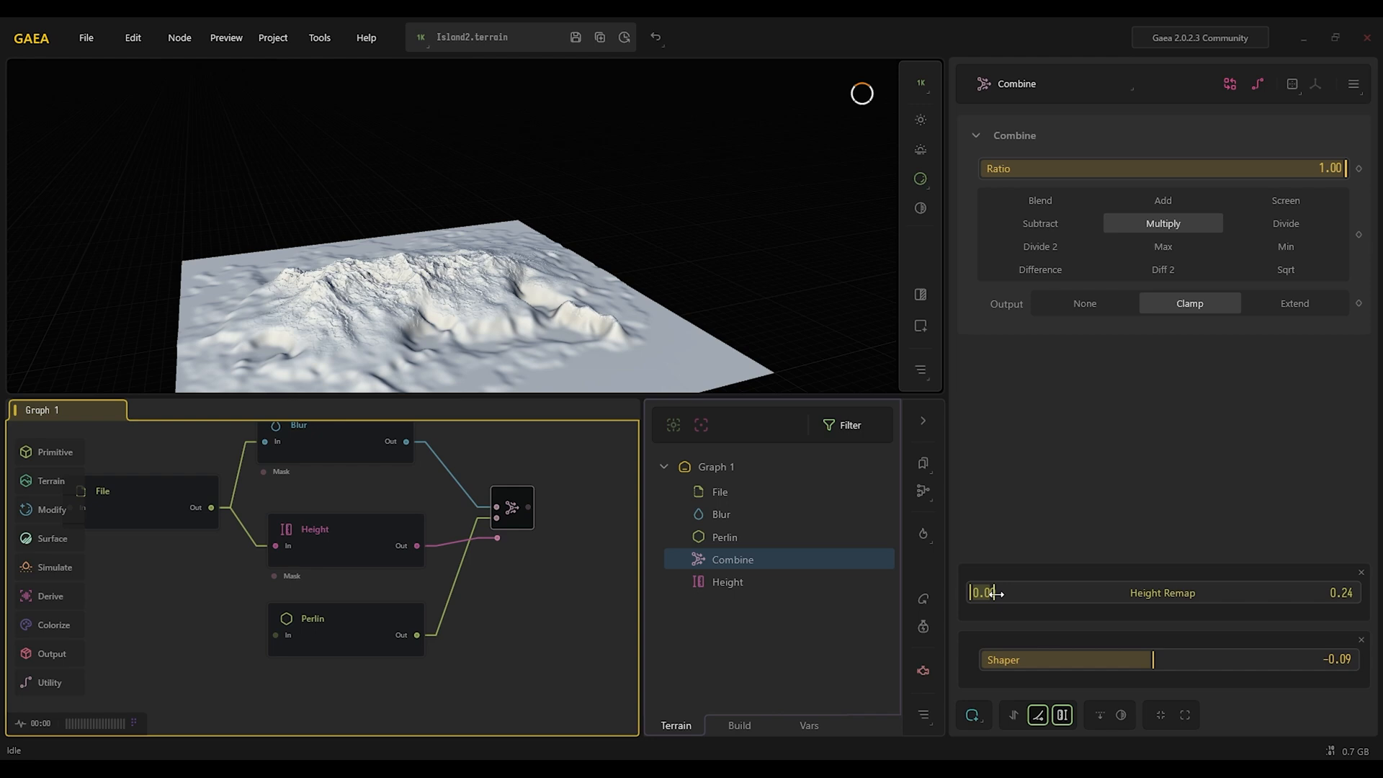
{"action": "left_click_drag", "start_coordinate": [996, 593], "coordinate": [1215, 587]}
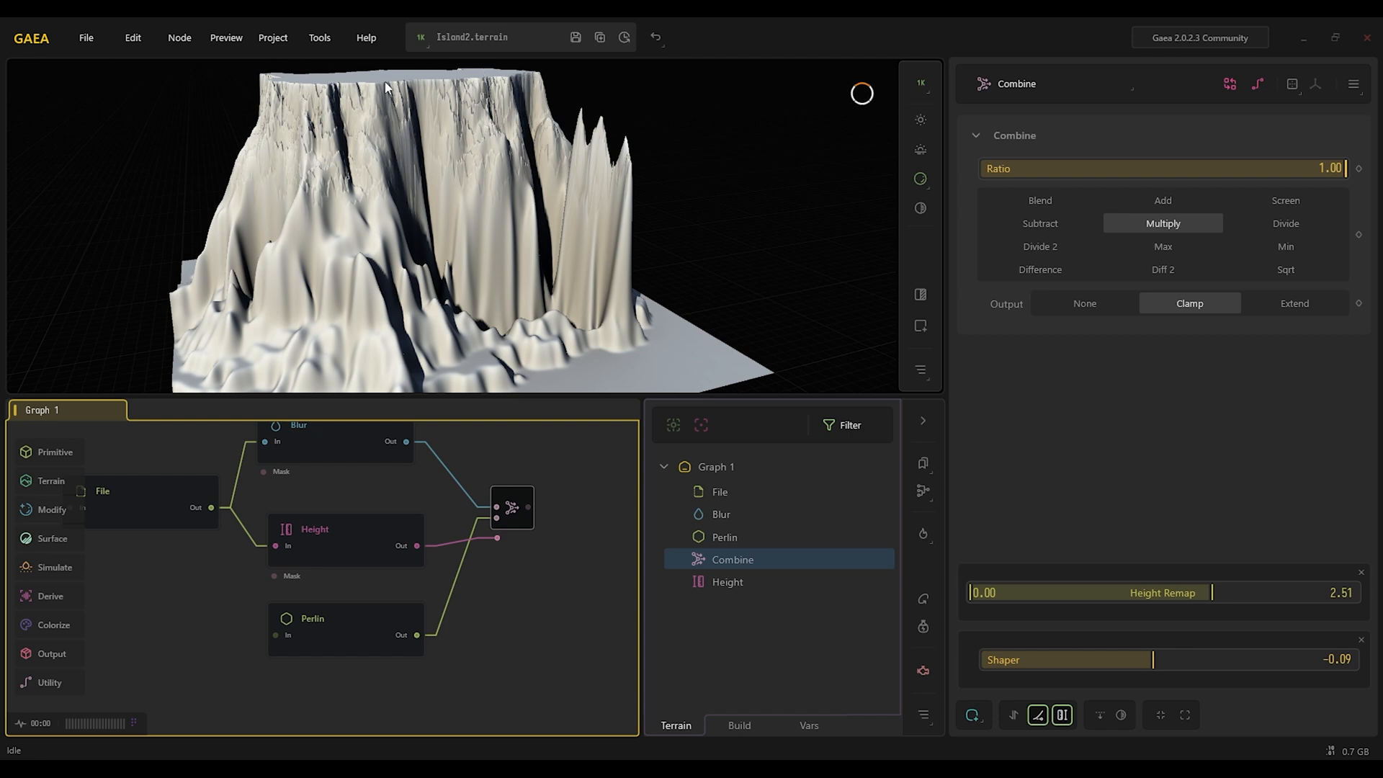
Check the terrain width and height definition in the build settings
{"action": "left_click", "coordinate": [321, 43]}
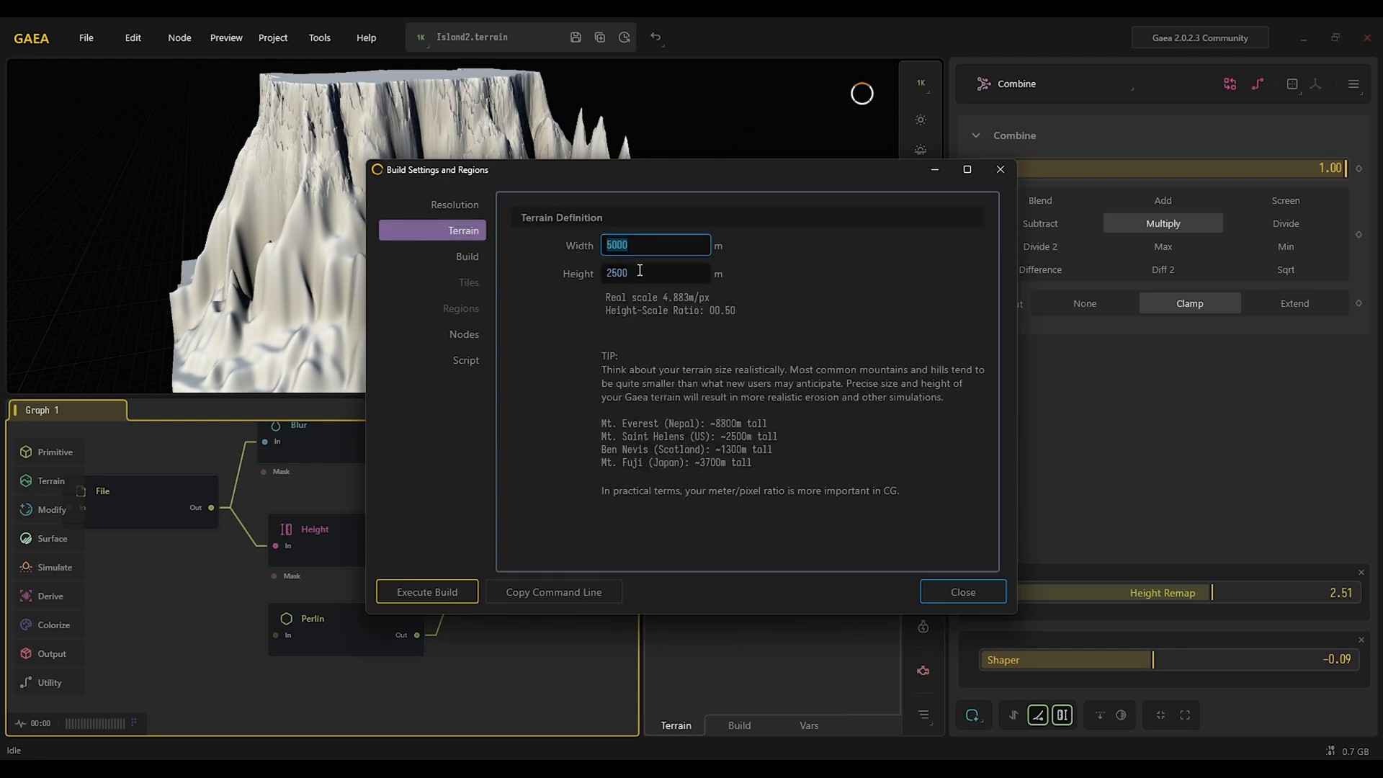
{"action": "key", "text": "Tab"}
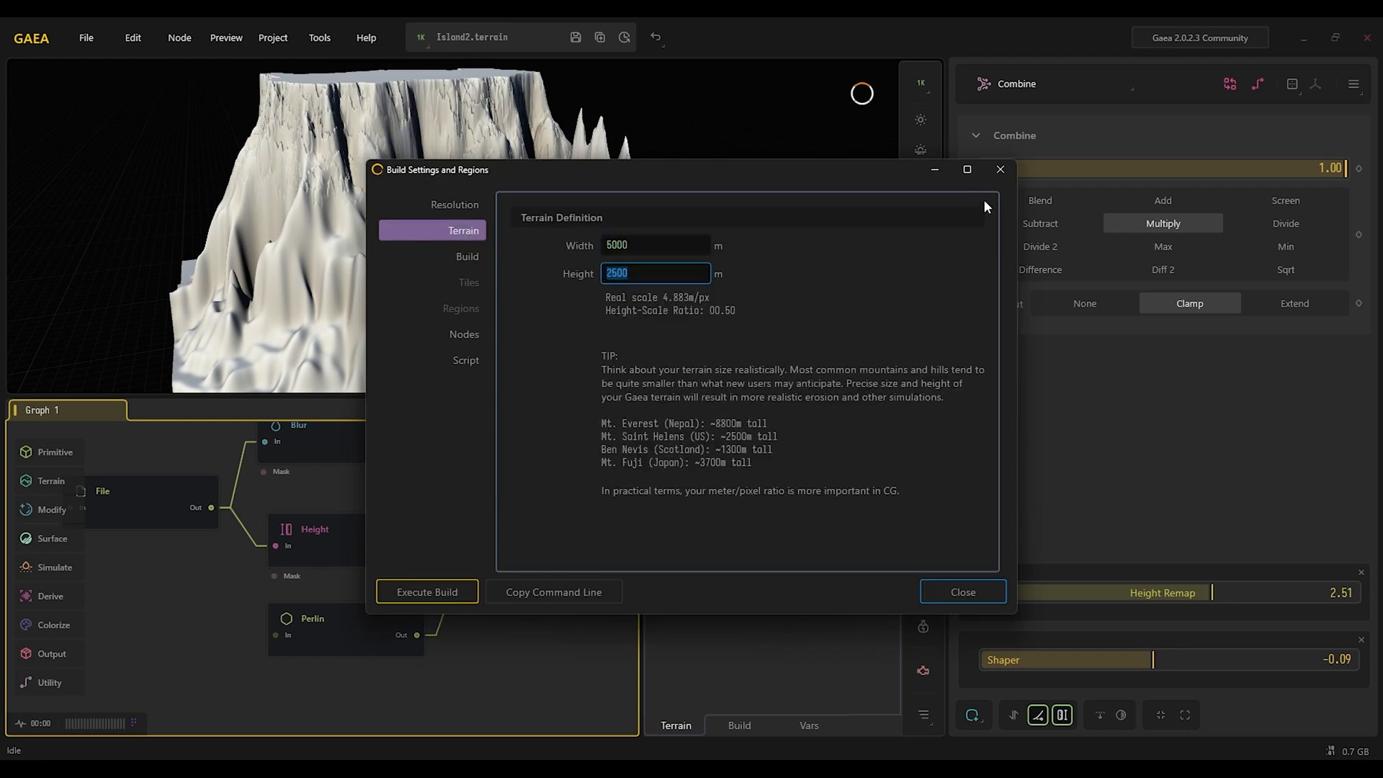
{"action": "left_click", "coordinate": [1000, 170]}
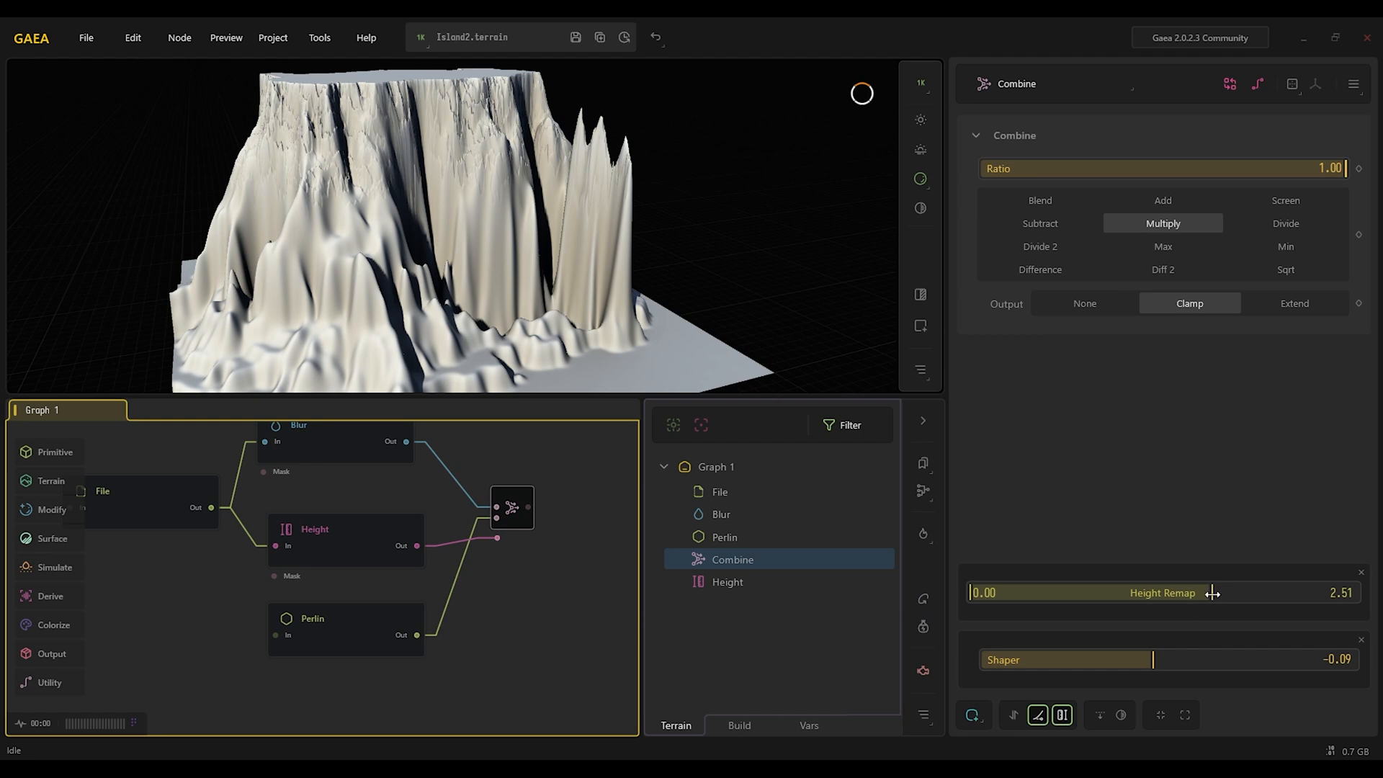
Set the Combine node's Height Remap maximum to 0.15 and inspect the lowered terrain
{"action": "left_click_drag", "start_coordinate": [1214, 594], "coordinate": [1075, 593]}
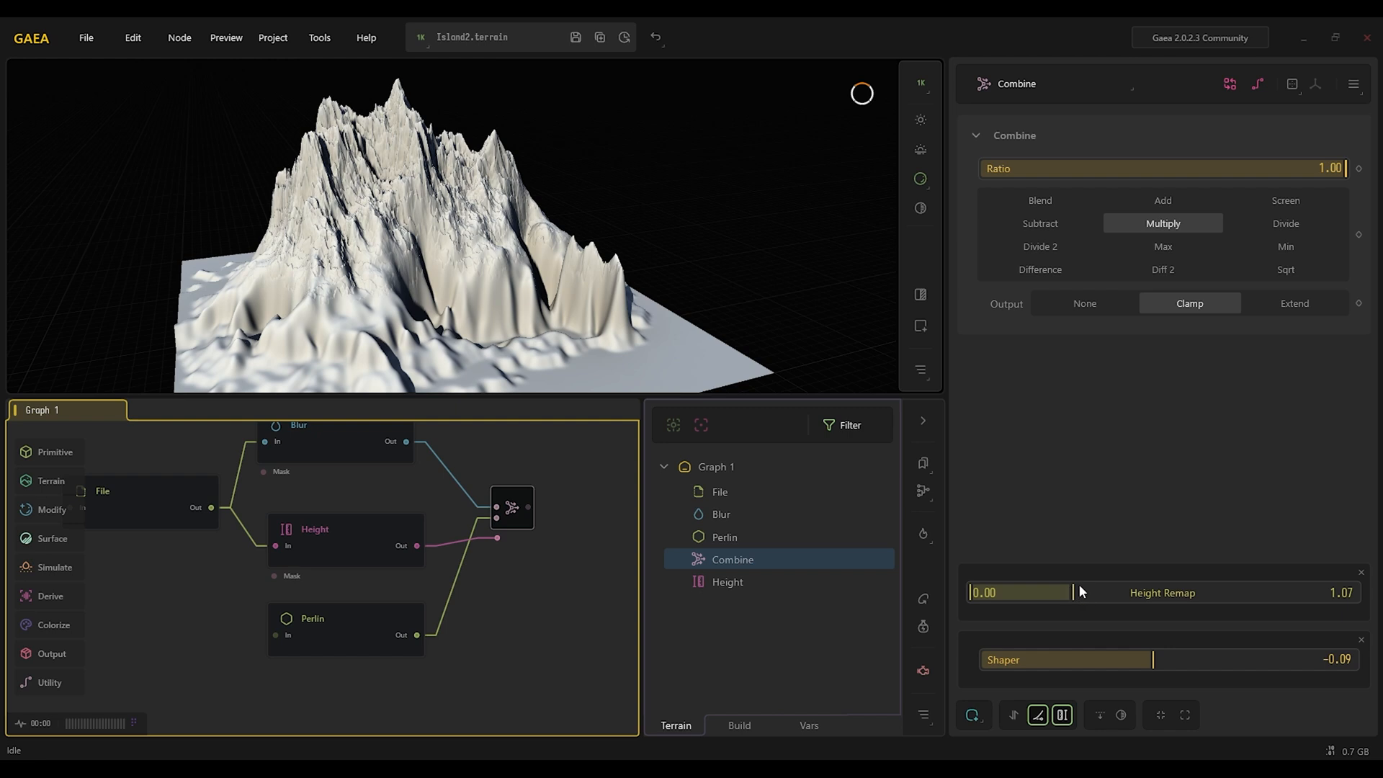
{"action": "left_click_drag", "start_coordinate": [1074, 592], "coordinate": [984, 592]}
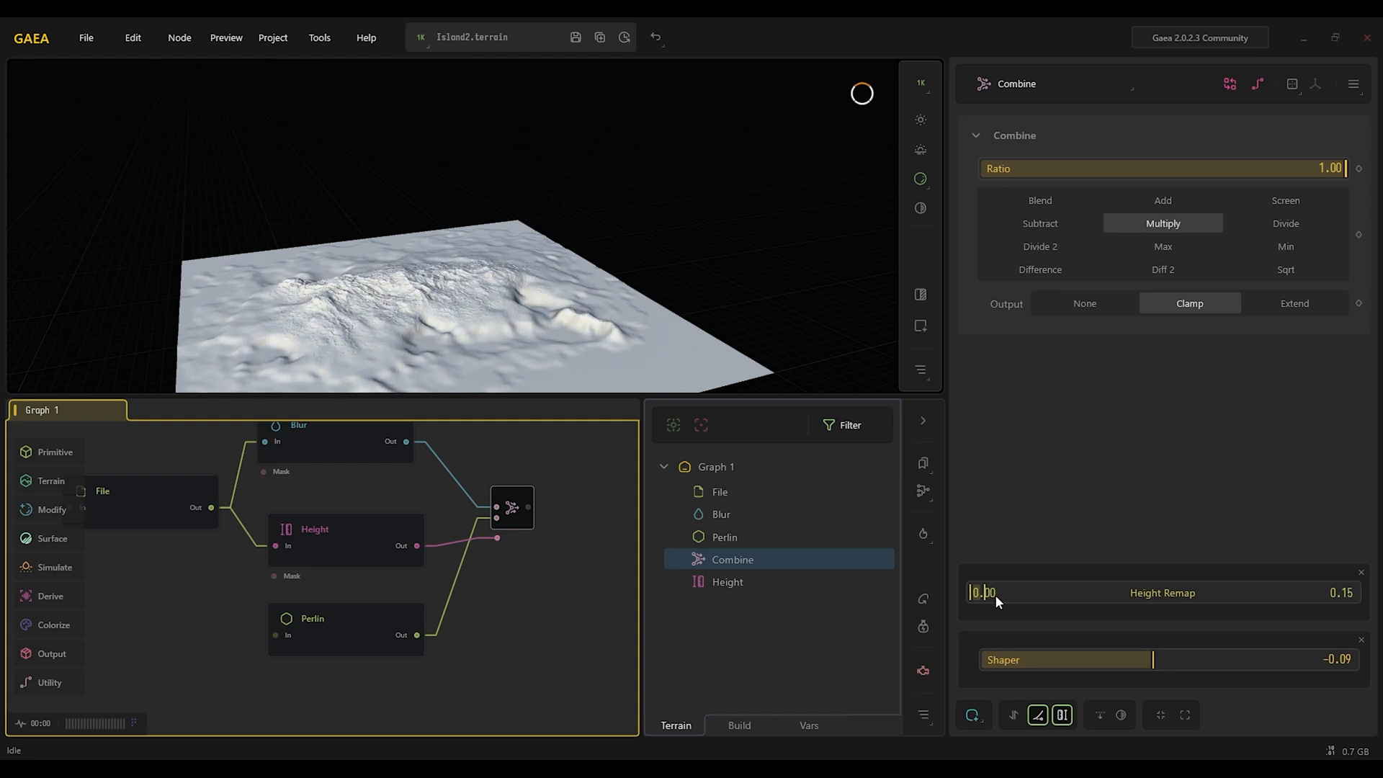
{"action": "left_click_drag", "start_coordinate": [405, 329], "coordinate": [355, 318]}
{"action": "scroll", "coordinate": [465, 318], "scroll_direction": "up", "scroll_amount": 5}
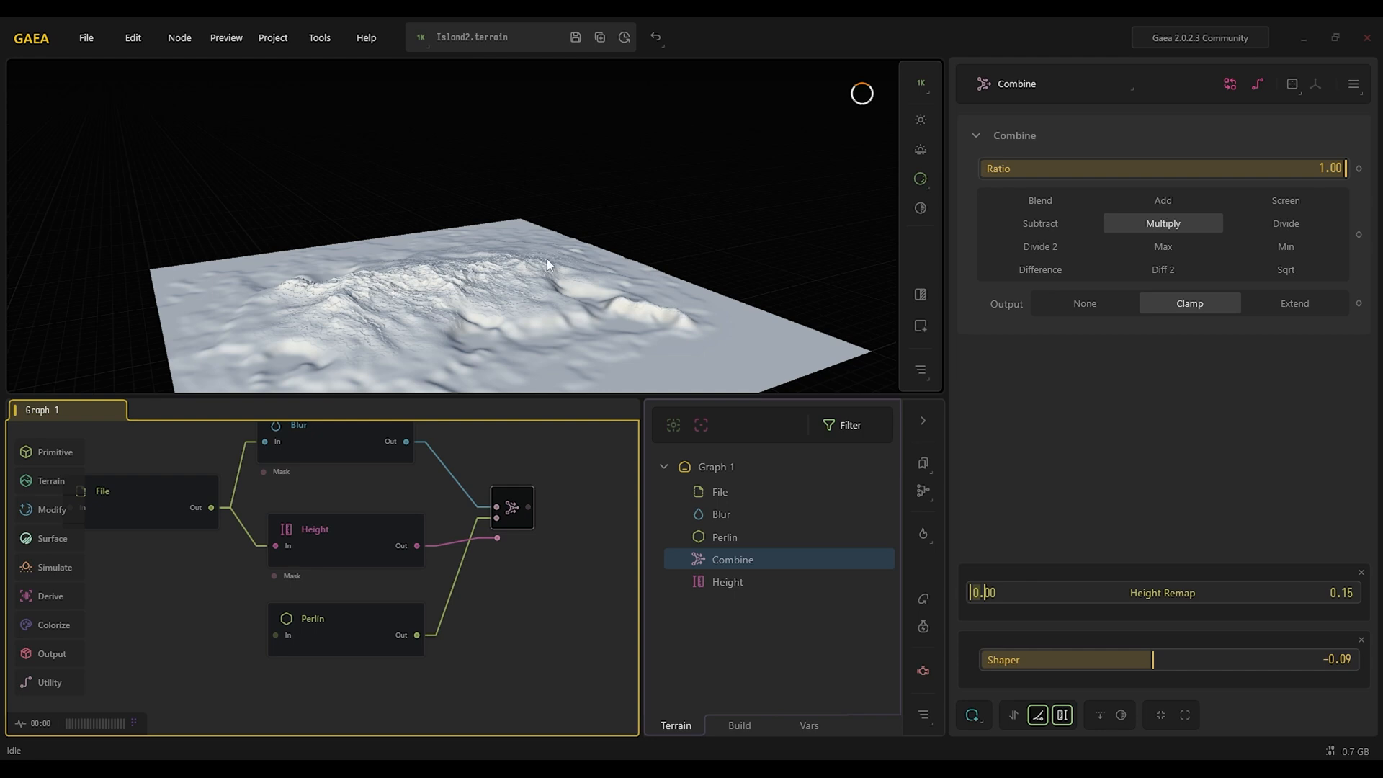
{"action": "scroll", "coordinate": [508, 295], "scroll_direction": "up", "scroll_amount": 5}
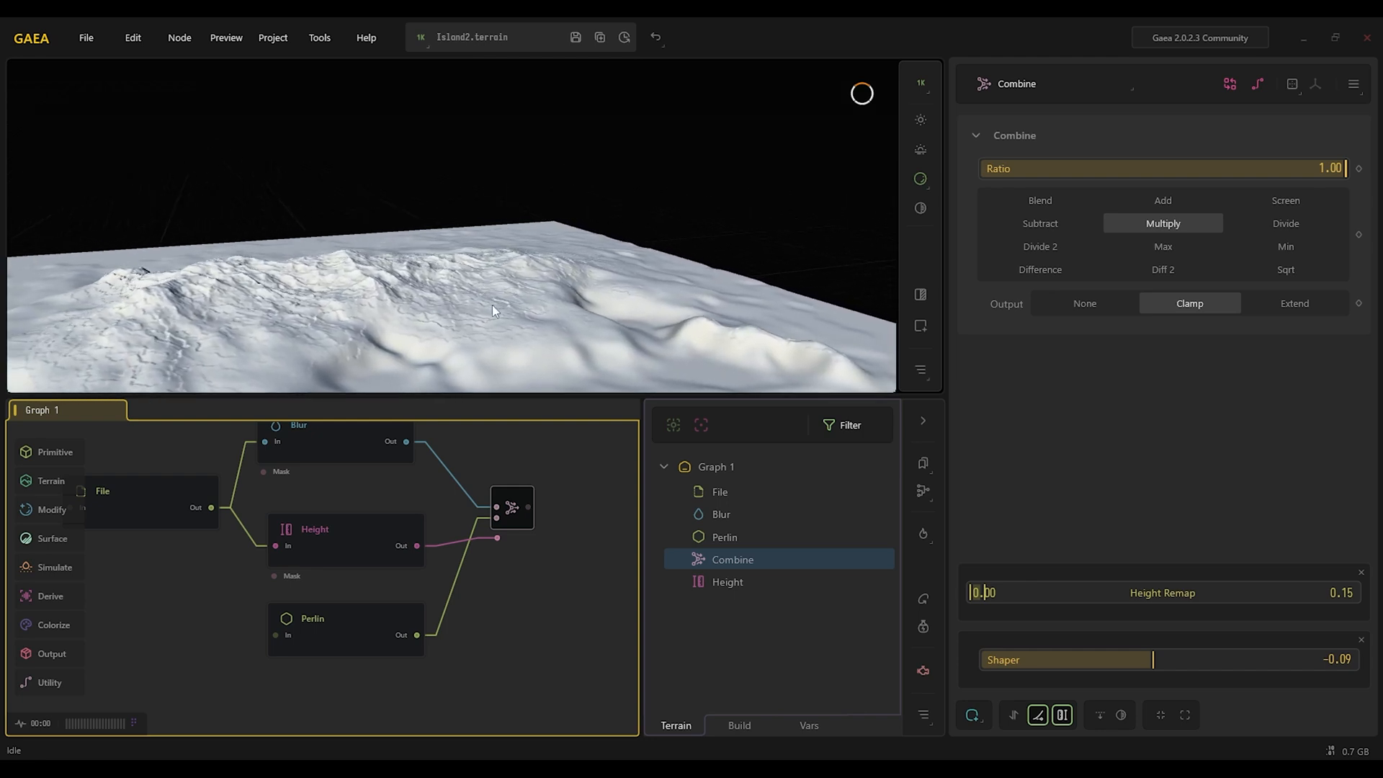
{"action": "left_click_drag", "start_coordinate": [493, 310], "coordinate": [655, 312]}
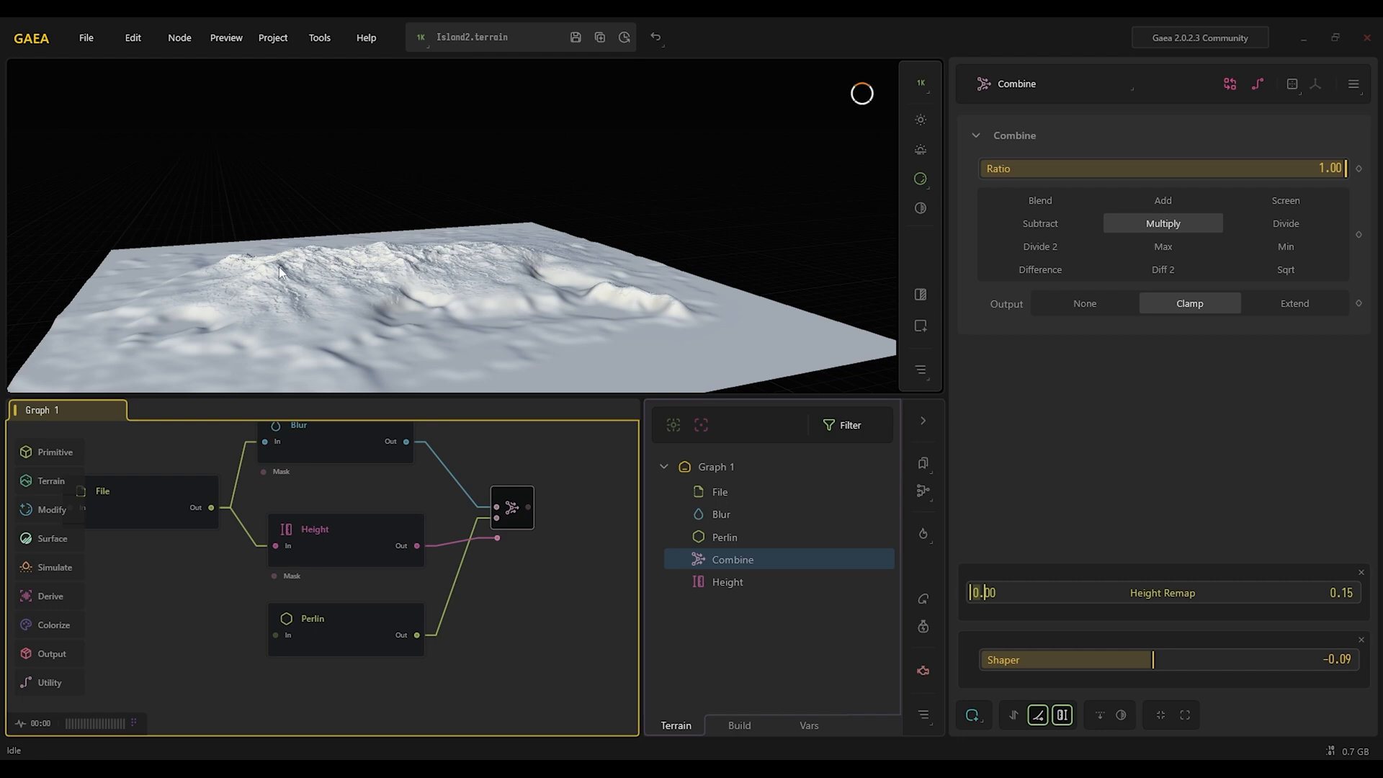
{"action": "scroll", "coordinate": [351, 271], "scroll_direction": "up", "scroll_amount": 2}
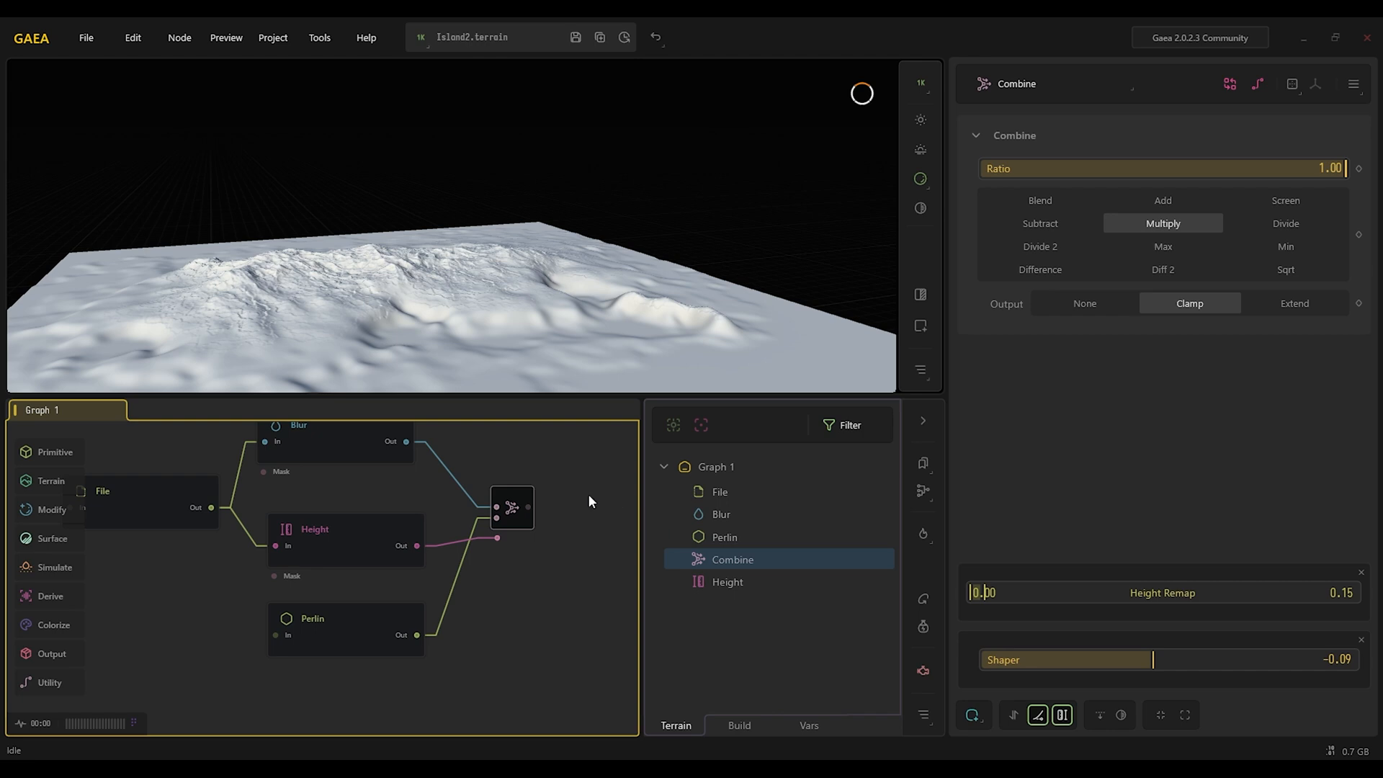
Add a FractalTerraces node fed by the Combine node, with seed 43776 and spacing 0.08
{"action": "middle_click_drag", "start_coordinate": [573, 498], "coordinate": [409, 532]}
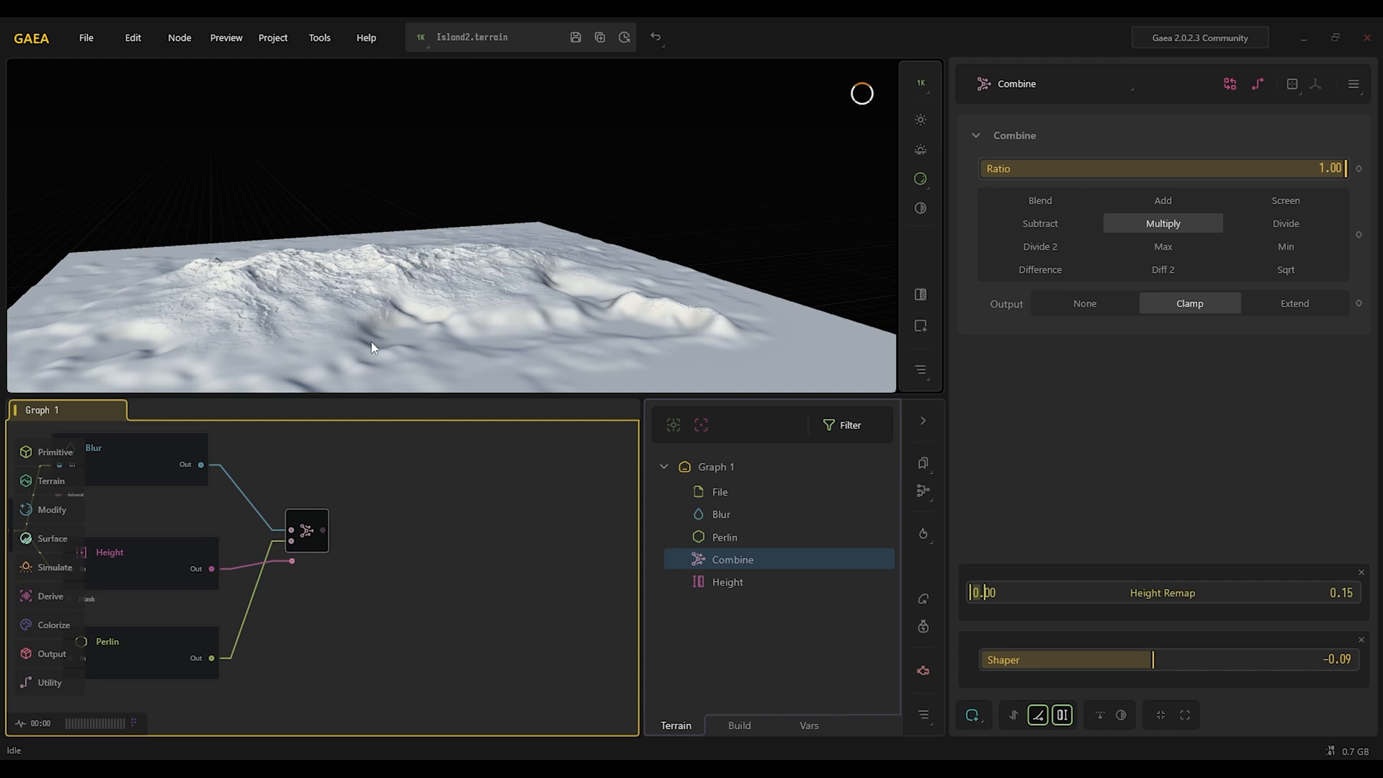
{"action": "double_click", "coordinate": [396, 507]}
{"action": "type", "text": "frac"}
{"action": "key", "text": "Return"}
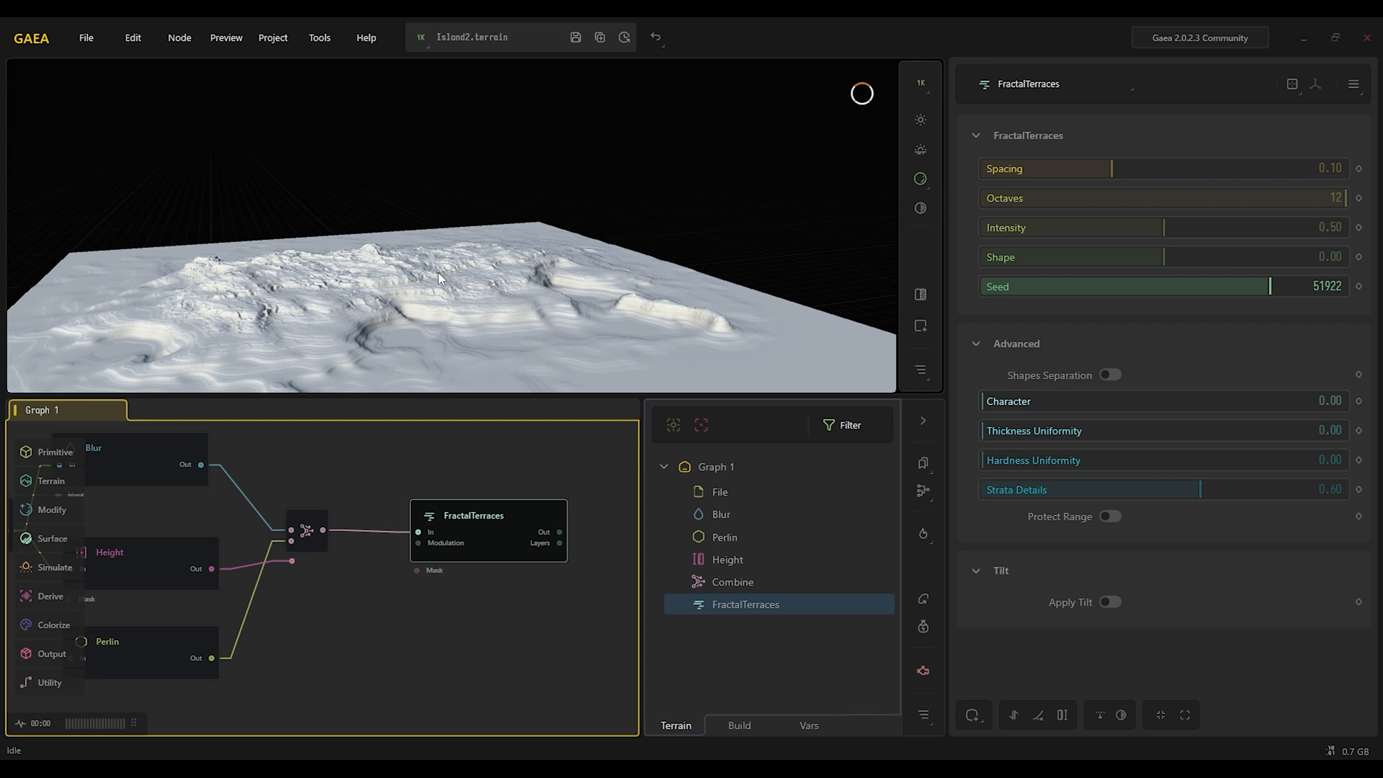
{"action": "mouse_move", "coordinate": [1025, 286]}
{"action": "left_mouse_down"}
{"action": "mouse_move", "coordinate": [1244, 285]}
{"action": "mouse_move", "coordinate": [1021, 287]}
{"action": "left_mouse_up"}
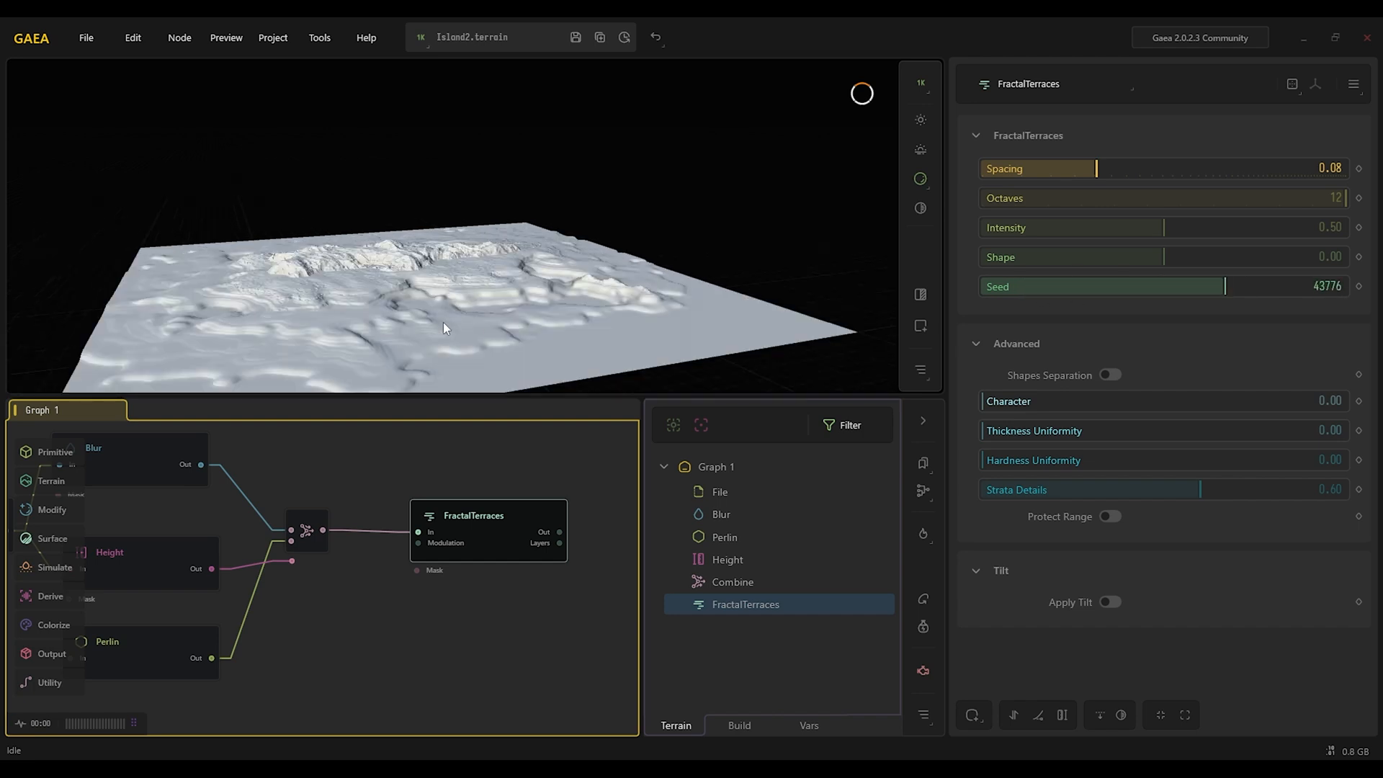
{"action": "left_click_drag", "start_coordinate": [443, 322], "coordinate": [394, 309]}
Add an Erosion2 node fed by the FractalTerraces output
{"action": "middle_click_drag", "start_coordinate": [527, 460], "coordinate": [262, 464]}
{"action": "double_click", "coordinate": [453, 544]}
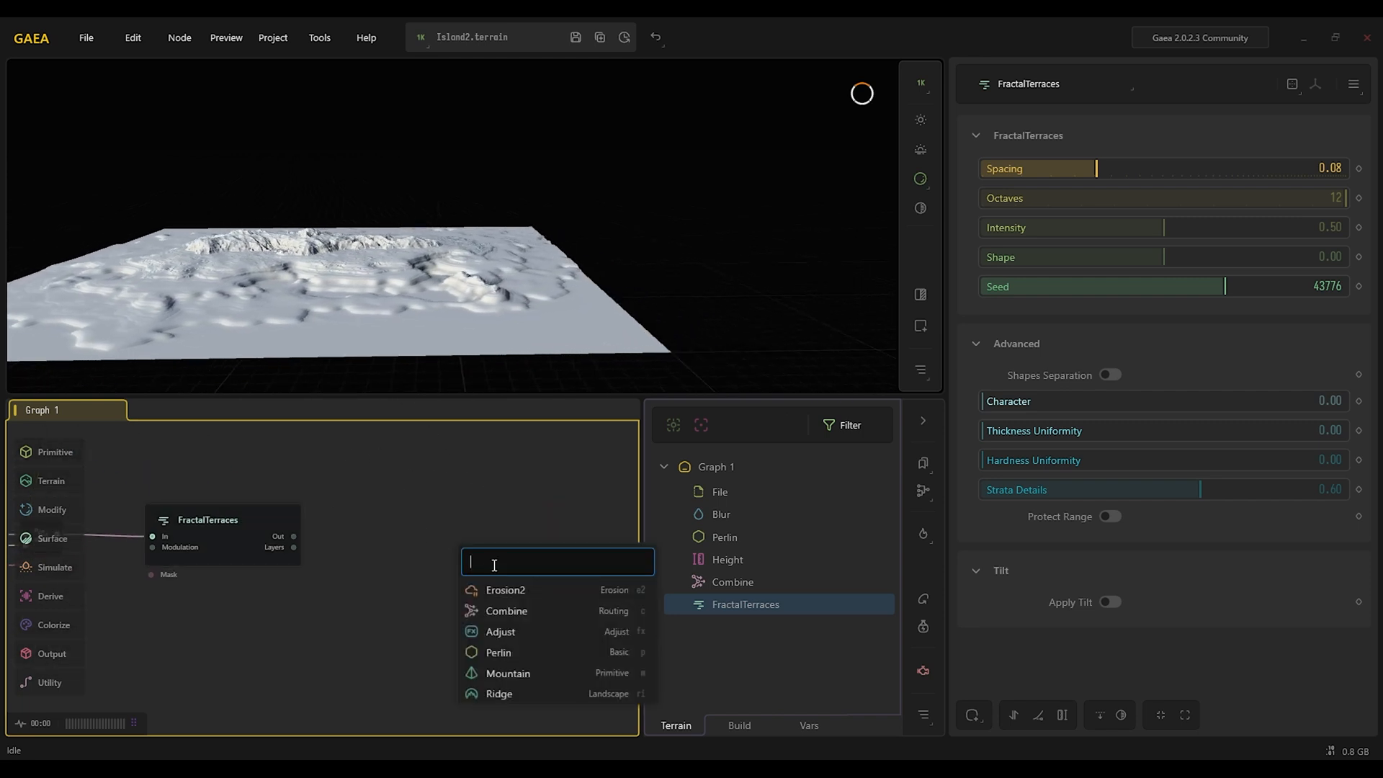
{"action": "left_click", "coordinate": [524, 590]}
{"action": "left_click_drag", "start_coordinate": [294, 537], "coordinate": [460, 570]}
{"action": "left_click", "coordinate": [552, 570]}
Set the Erosion2 node's Duration to 13.86, Erosion Scale to 603.73 and Seed to 42416
{"action": "left_click_drag", "start_coordinate": [436, 277], "coordinate": [403, 250]}
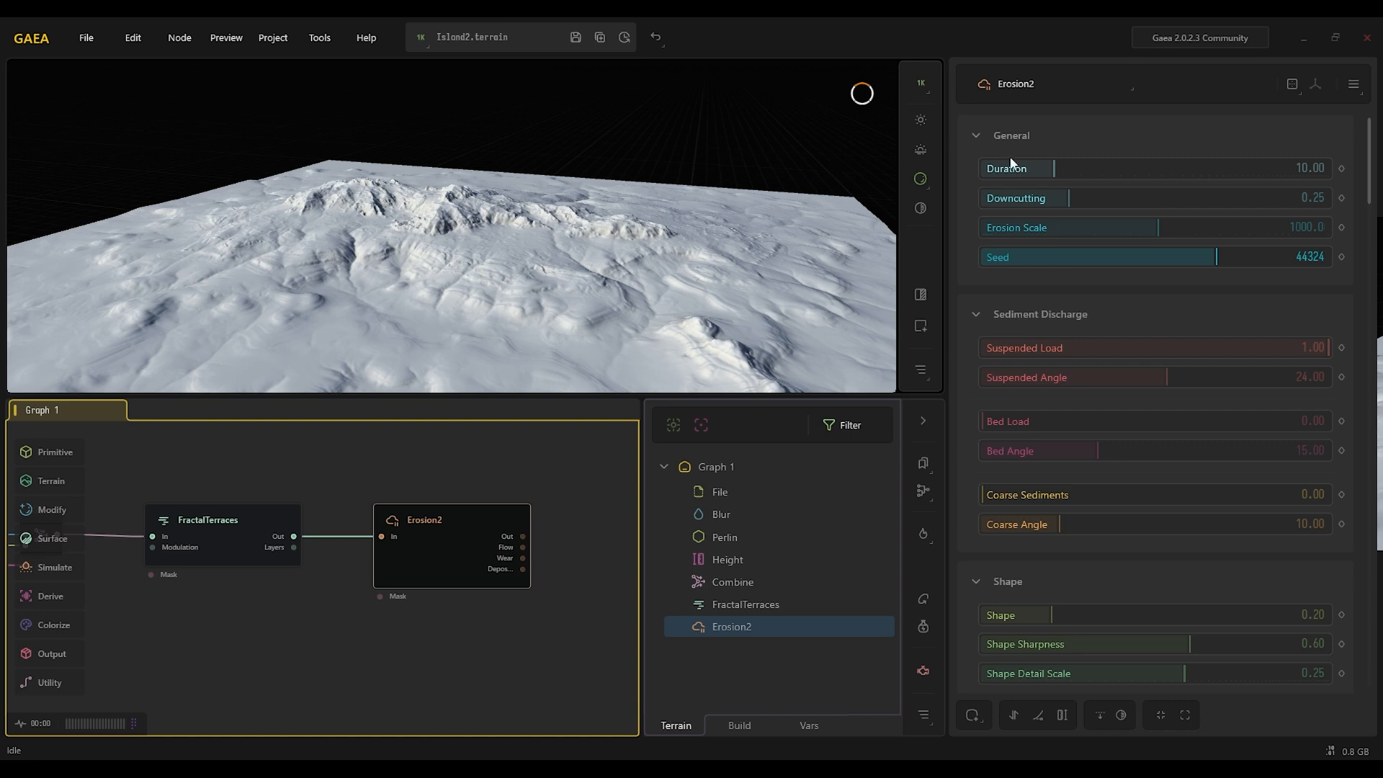
{"action": "left_click_drag", "start_coordinate": [1054, 170], "coordinate": [1073, 170]}
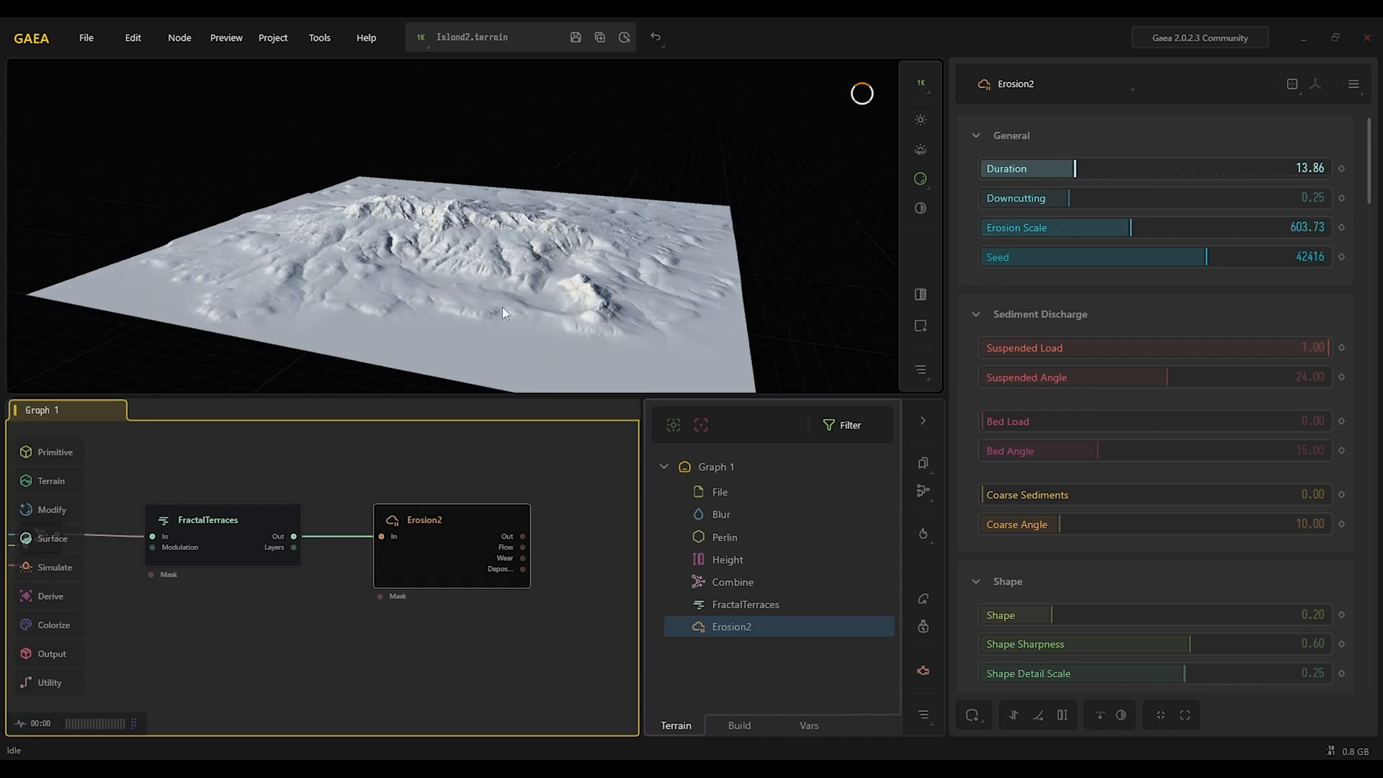
{"action": "mouse_move", "coordinate": [516, 291]}
{"action": "left_mouse_down"}
{"action": "mouse_move", "coordinate": [569, 287]}
{"action": "mouse_move", "coordinate": [497, 296]}
{"action": "left_mouse_up"}
Set the Erosion2 node's Shape to 0.40, Shape Sharpness to 0.39 and Shape Detail Scale to 0.10, and inspect the eroded terrain
{"action": "scroll", "coordinate": [1023, 516], "scroll_direction": "down", "scroll_amount": 2}
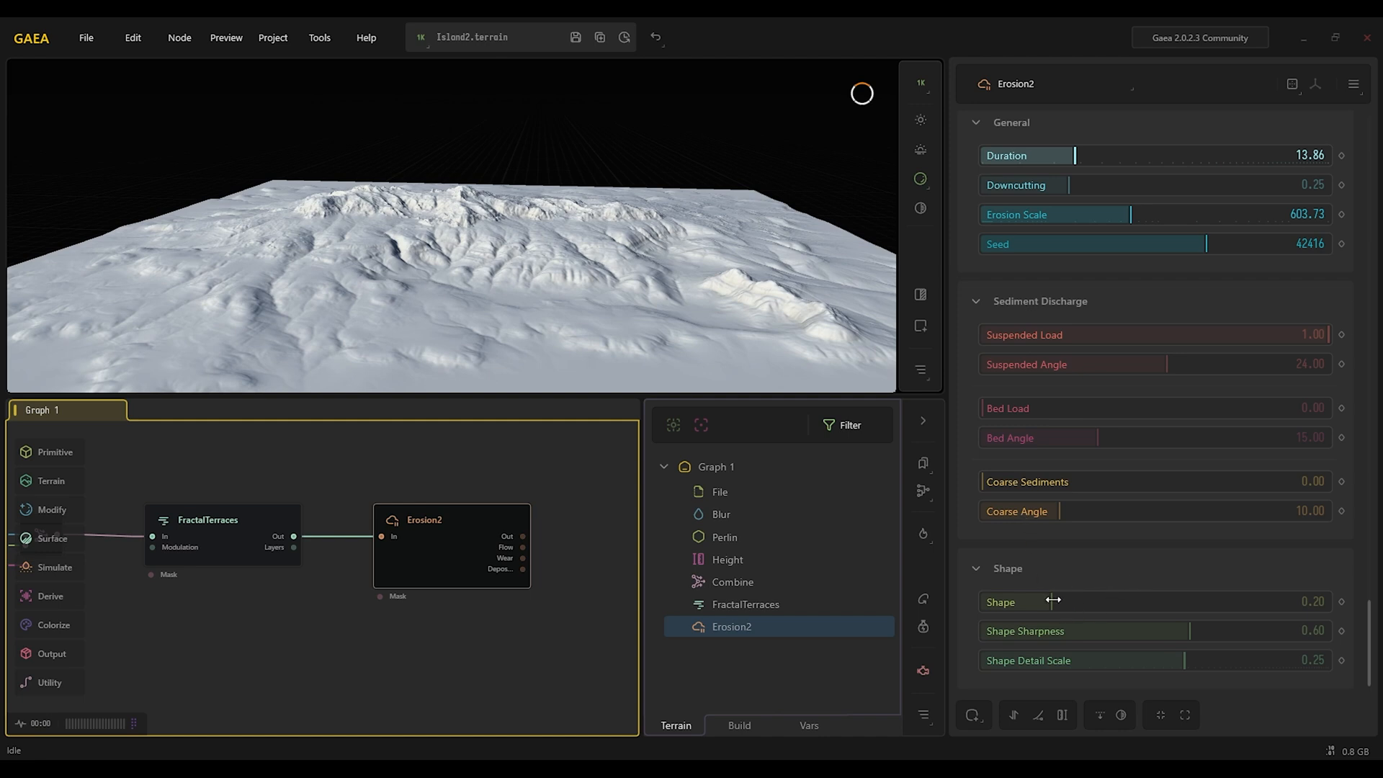
{"action": "left_click_drag", "start_coordinate": [1053, 600], "coordinate": [1122, 605]}
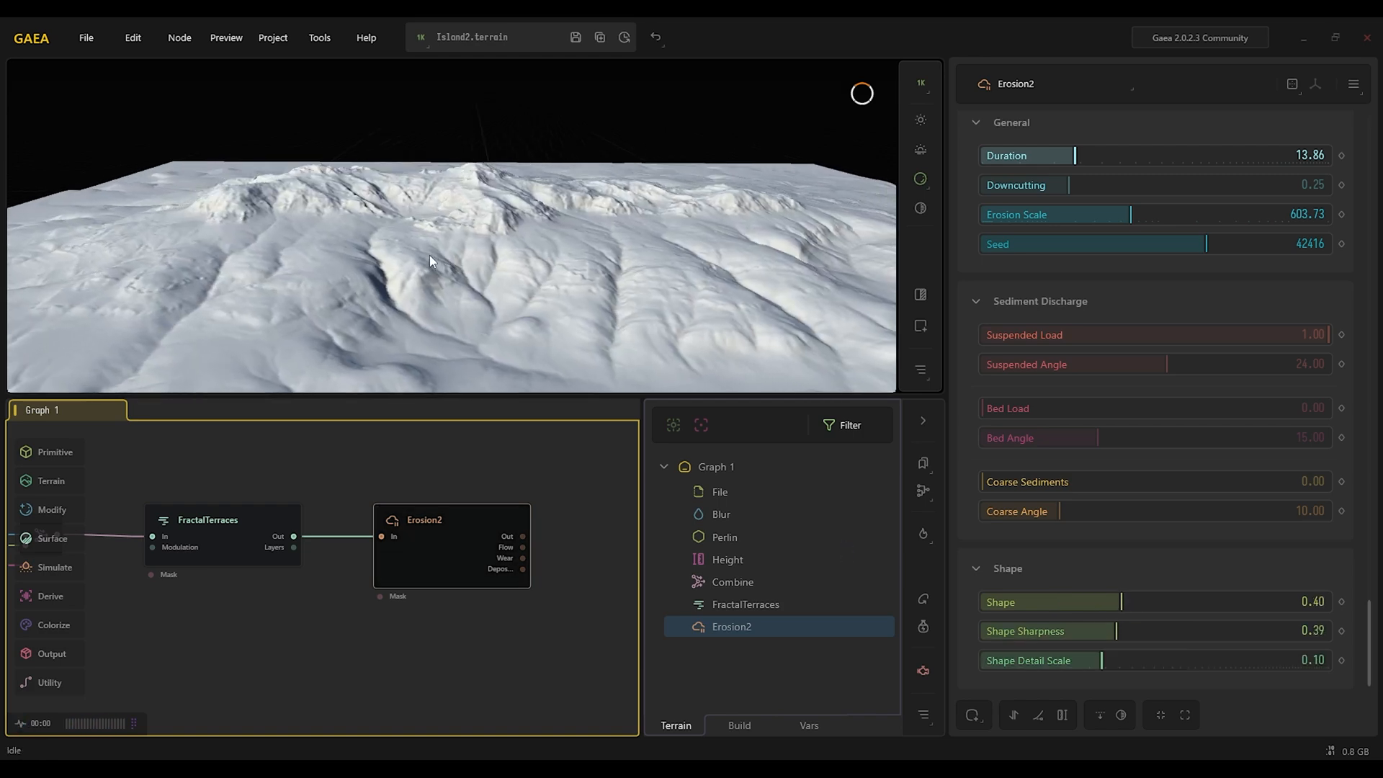
{"action": "left_click_drag", "start_coordinate": [429, 255], "coordinate": [426, 349]}
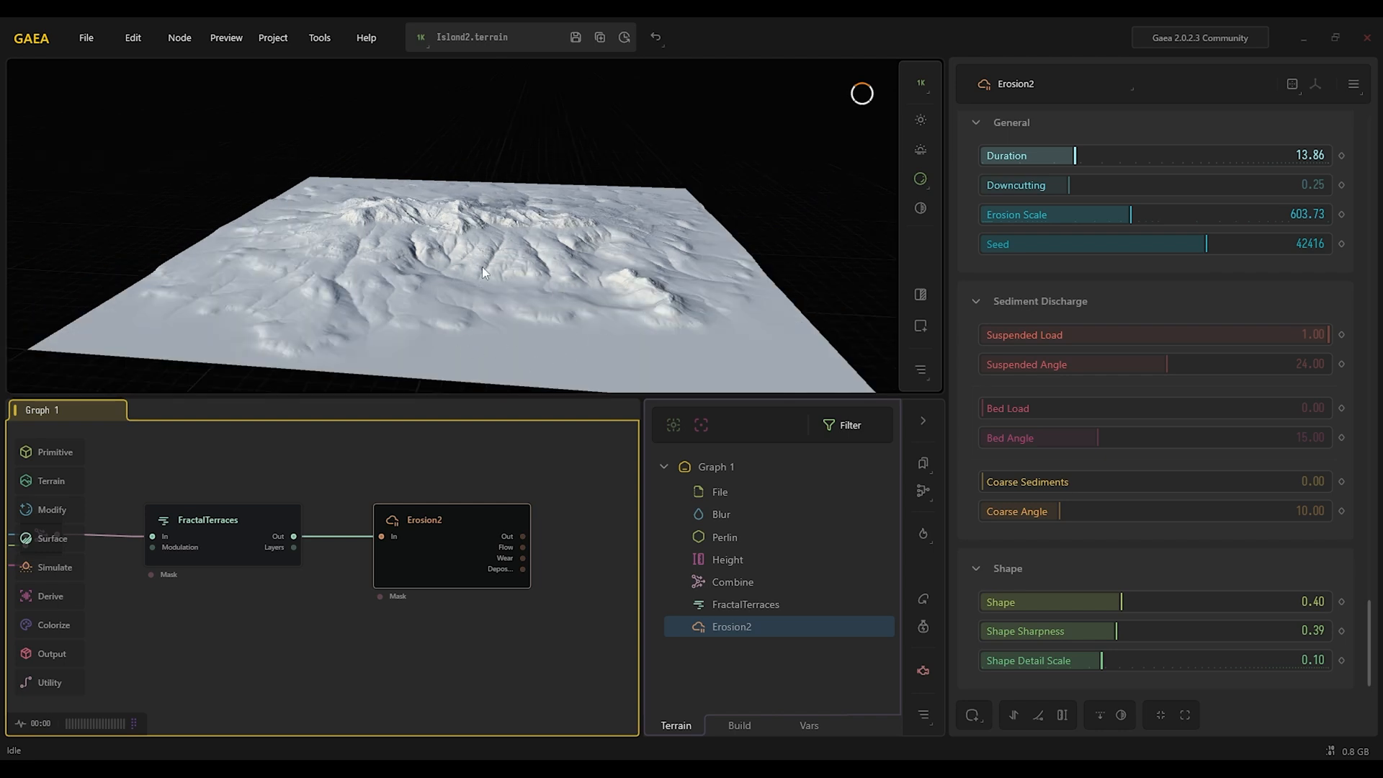
{"action": "left_click_drag", "start_coordinate": [439, 283], "coordinate": [570, 243]}
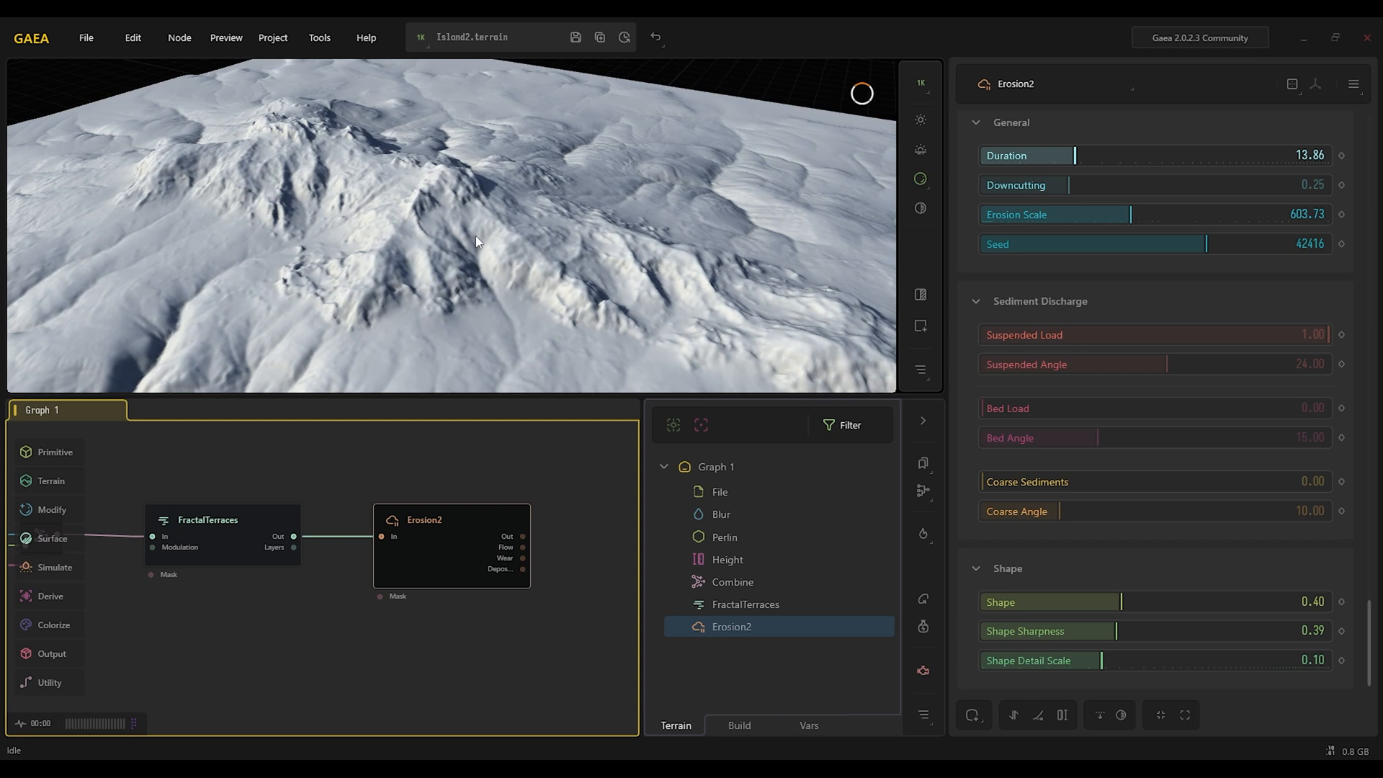
{"action": "left_click_drag", "start_coordinate": [475, 236], "coordinate": [364, 332]}
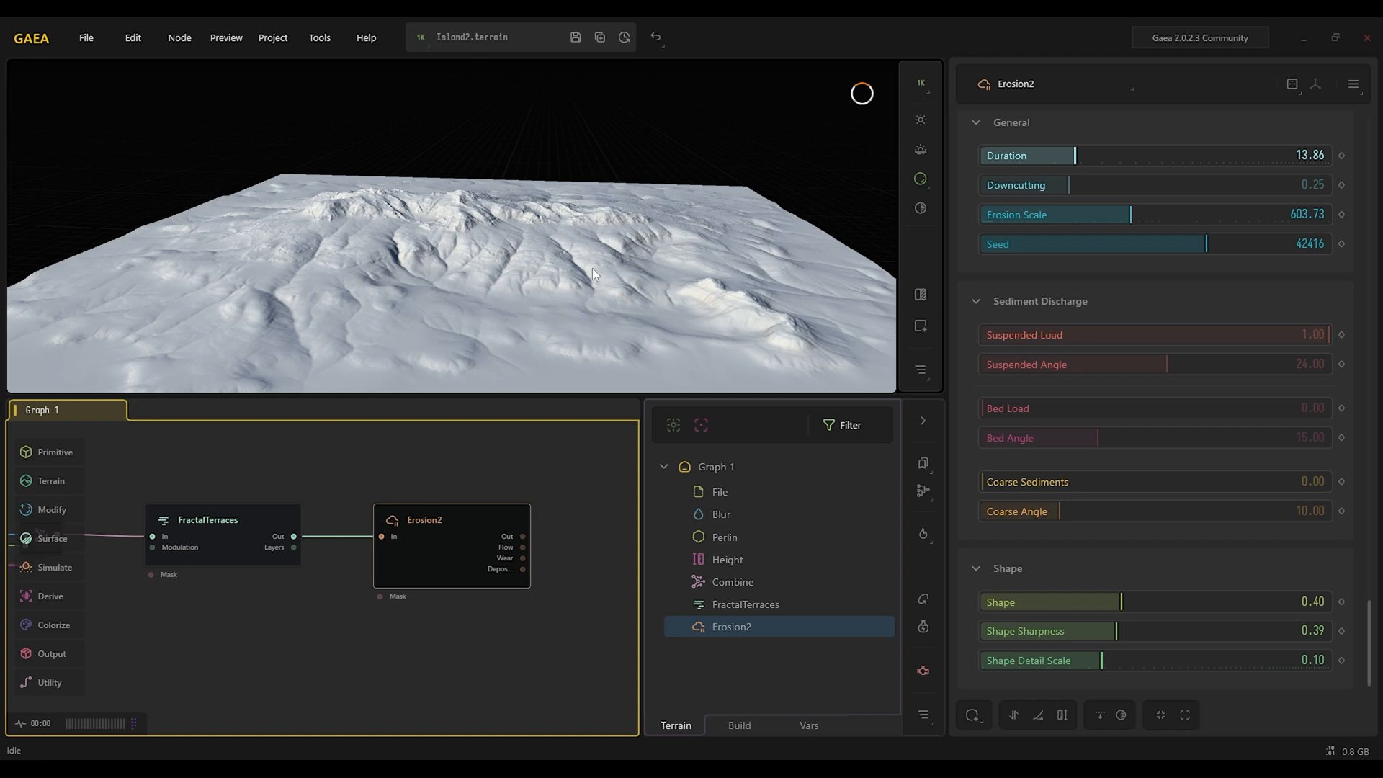
Add a Sea node fed by the Erosion2 output
{"action": "scroll", "coordinate": [590, 481], "scroll_direction": "down", "scroll_amount": 2}
{"action": "middle_click_drag", "start_coordinate": [580, 479], "coordinate": [410, 493]}
{"action": "right_click", "coordinate": [387, 516]}
{"action": "type", "text": "sea"}
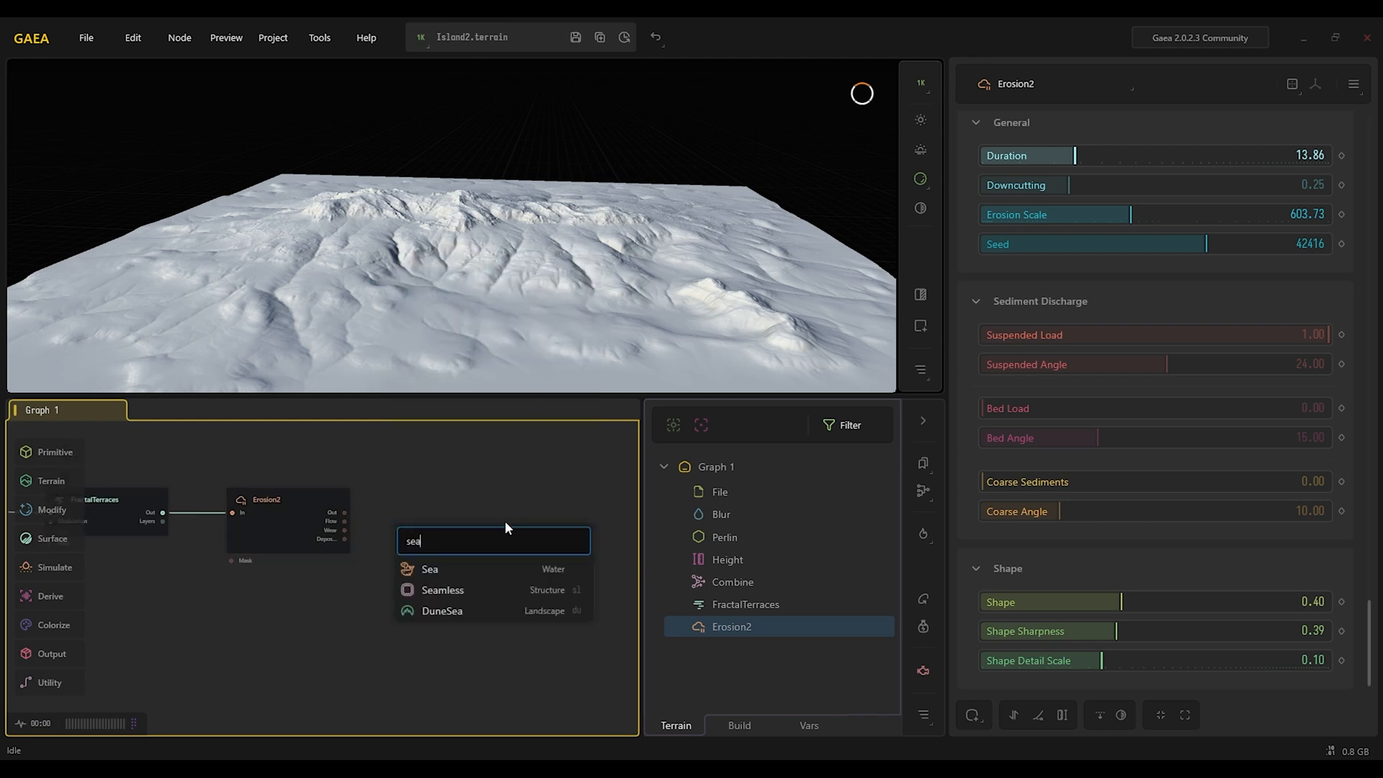
{"action": "left_click", "coordinate": [481, 564]}
{"action": "left_click_drag", "start_coordinate": [366, 521], "coordinate": [425, 508]}
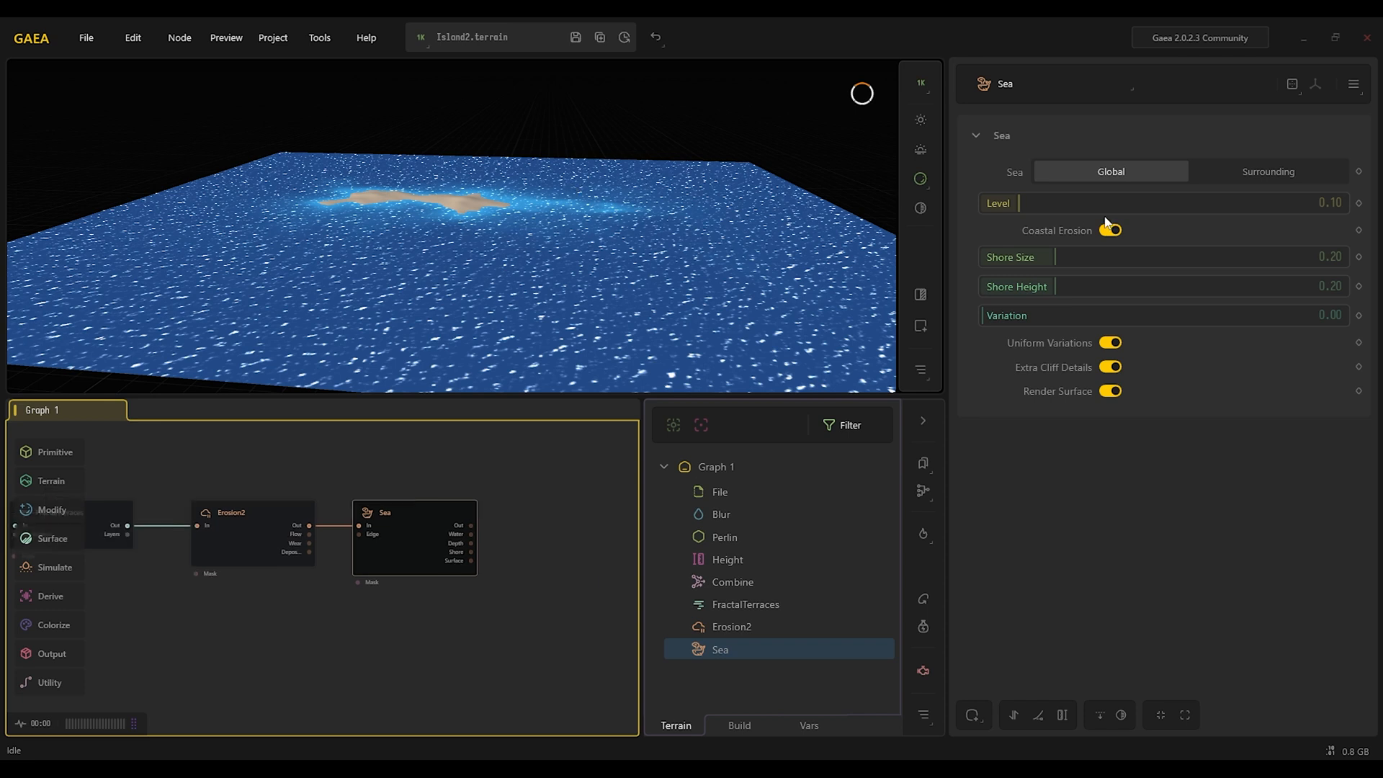
Set the Sea node's Level to 0.03, Shore Size to 0.13 and Shore Height to 0.12
{"action": "left_click_drag", "start_coordinate": [1018, 204], "coordinate": [995, 203]}
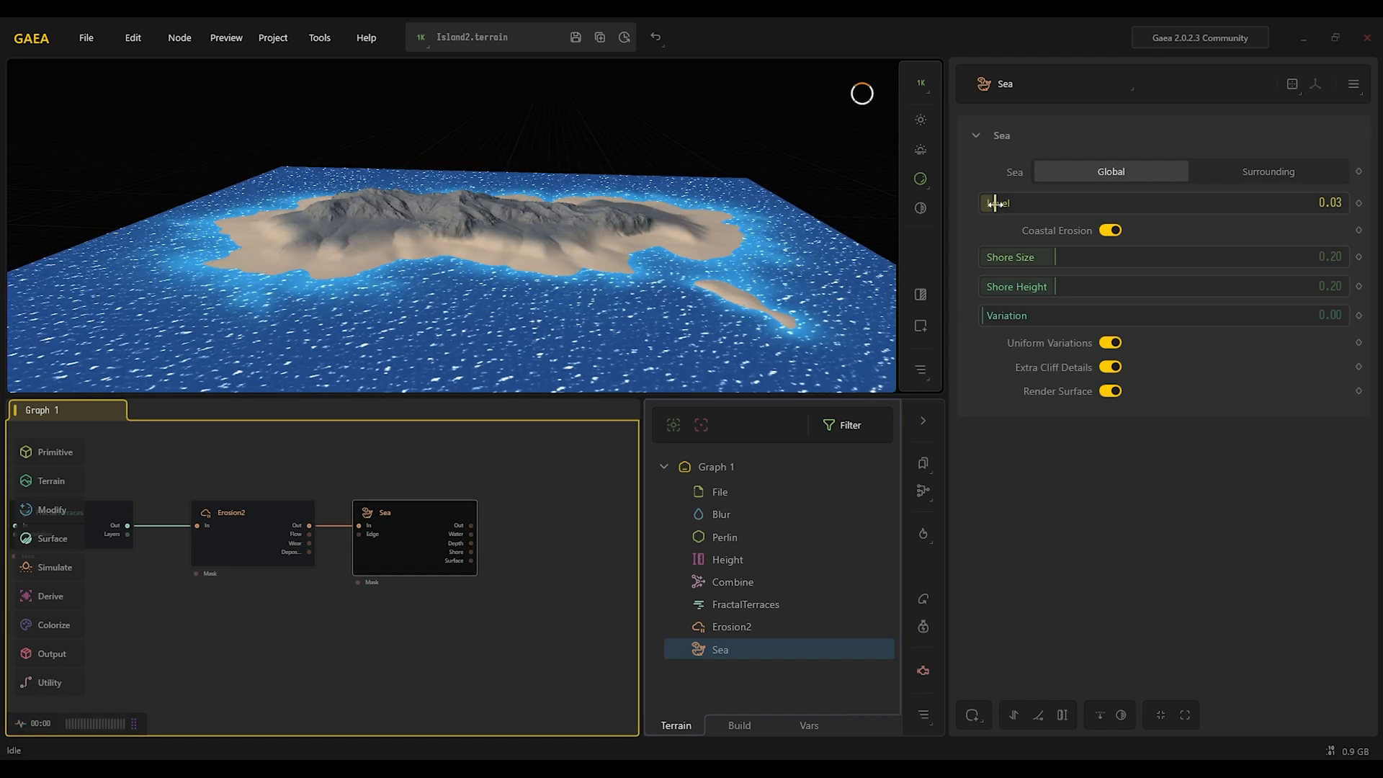
{"action": "scroll", "coordinate": [441, 281], "scroll_direction": "up", "scroll_amount": 5}
{"action": "scroll", "coordinate": [441, 281], "scroll_direction": "down", "scroll_amount": 3}
{"action": "left_click_drag", "start_coordinate": [441, 281], "coordinate": [468, 272]}
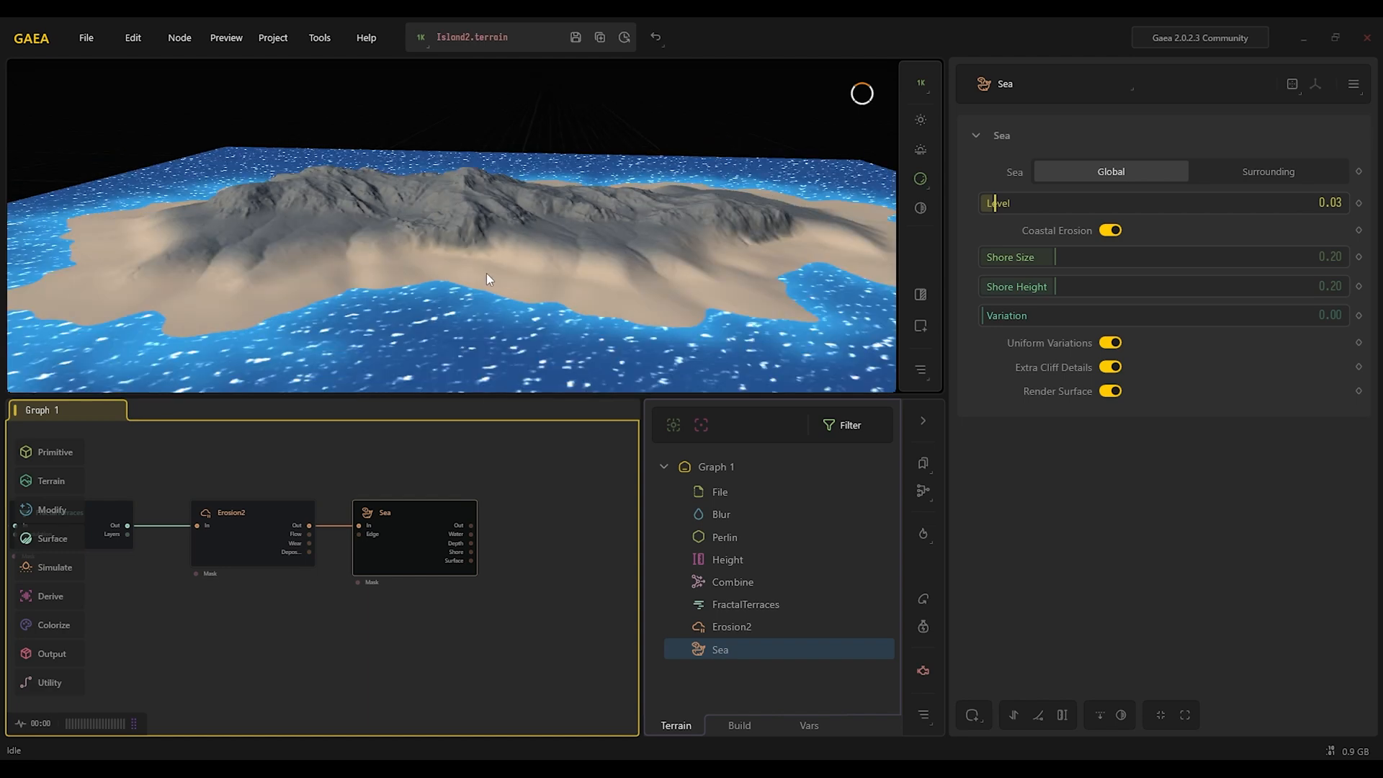
{"action": "left_click_drag", "start_coordinate": [1056, 256], "coordinate": [1029, 256]}
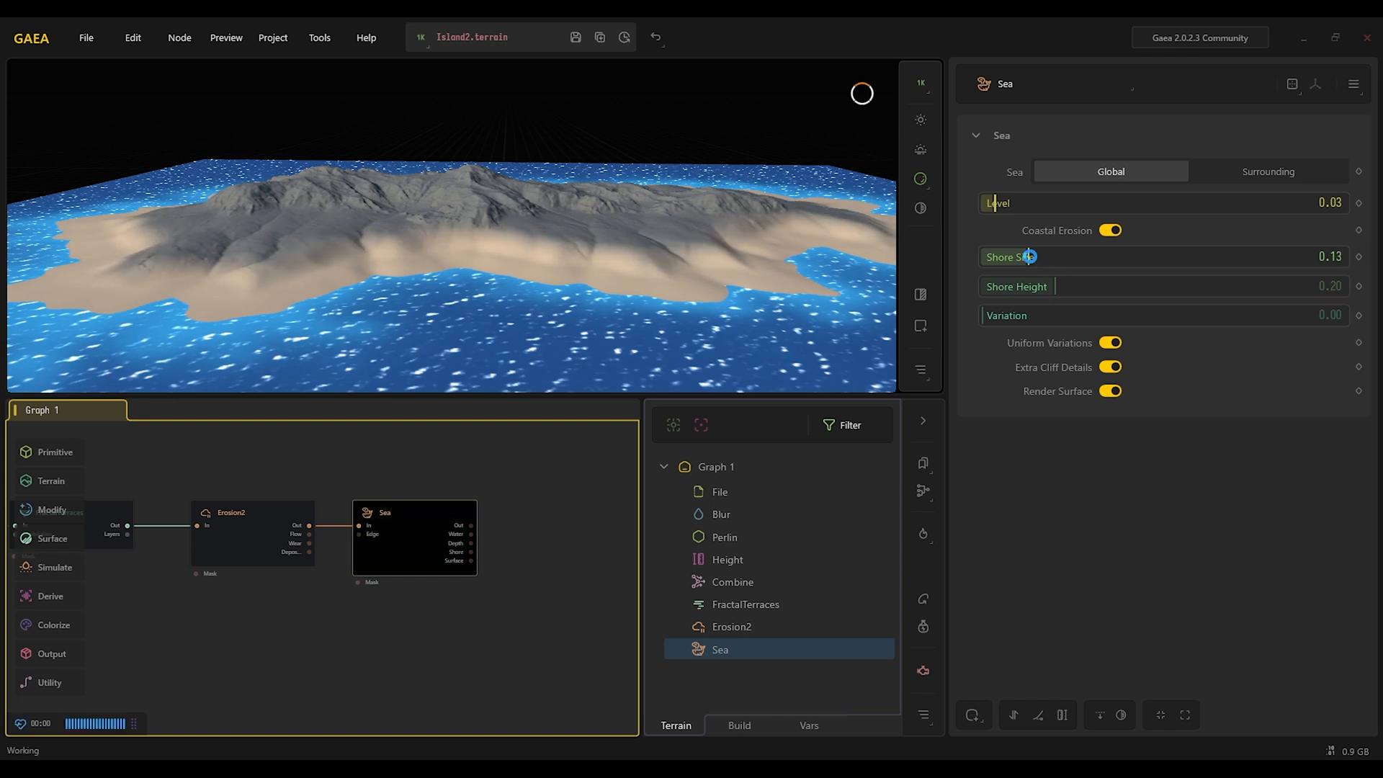
{"action": "left_click_drag", "start_coordinate": [1057, 288], "coordinate": [1025, 287]}
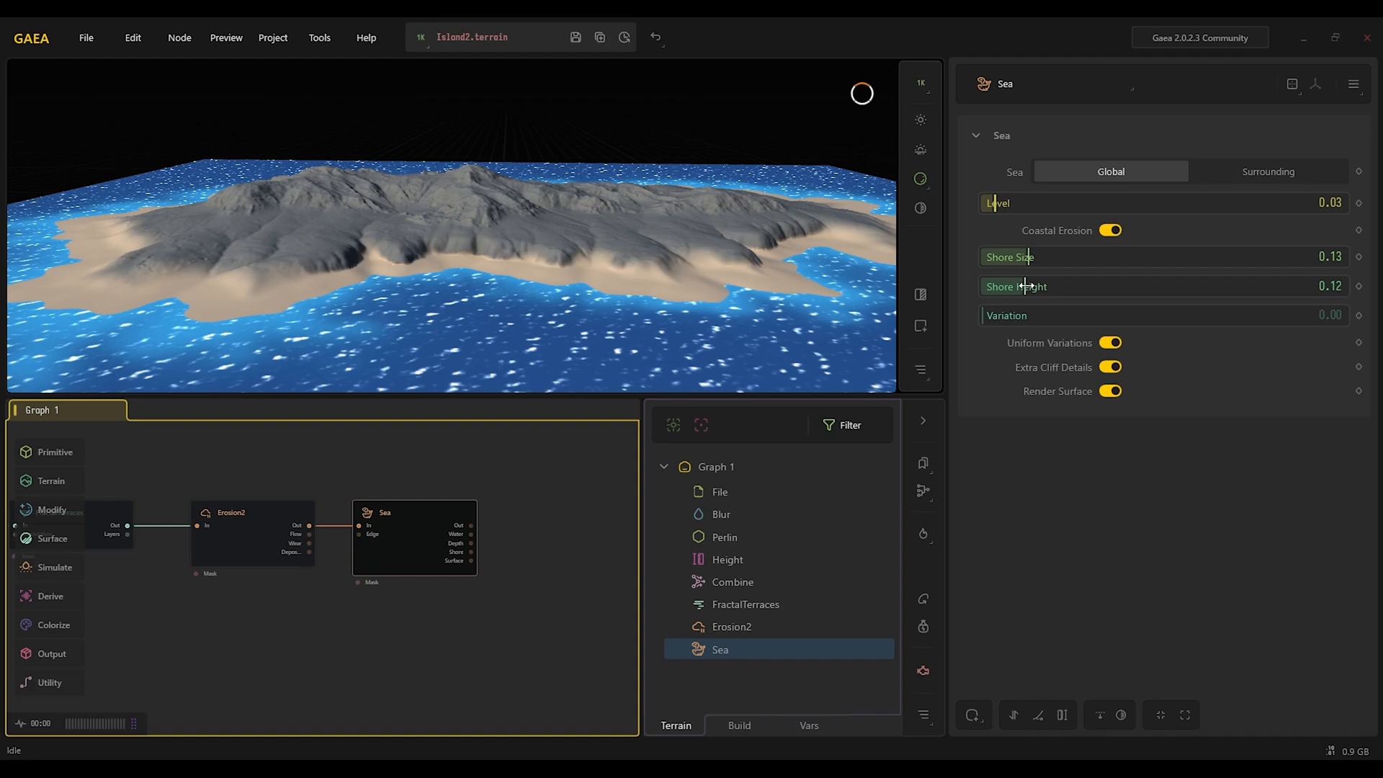
{"action": "left_click_drag", "start_coordinate": [490, 253], "coordinate": [616, 236]}
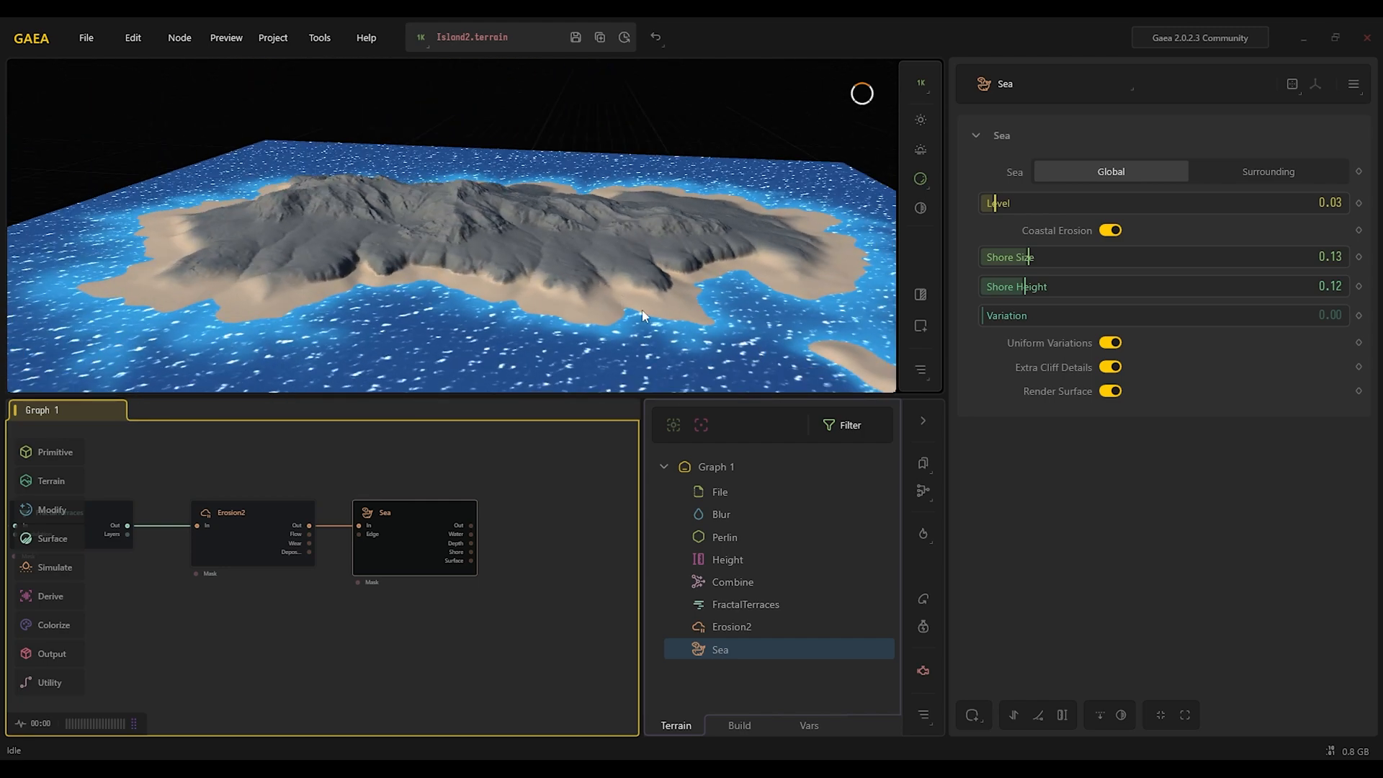
{"action": "scroll", "coordinate": [672, 302], "scroll_direction": "up", "scroll_amount": 5}
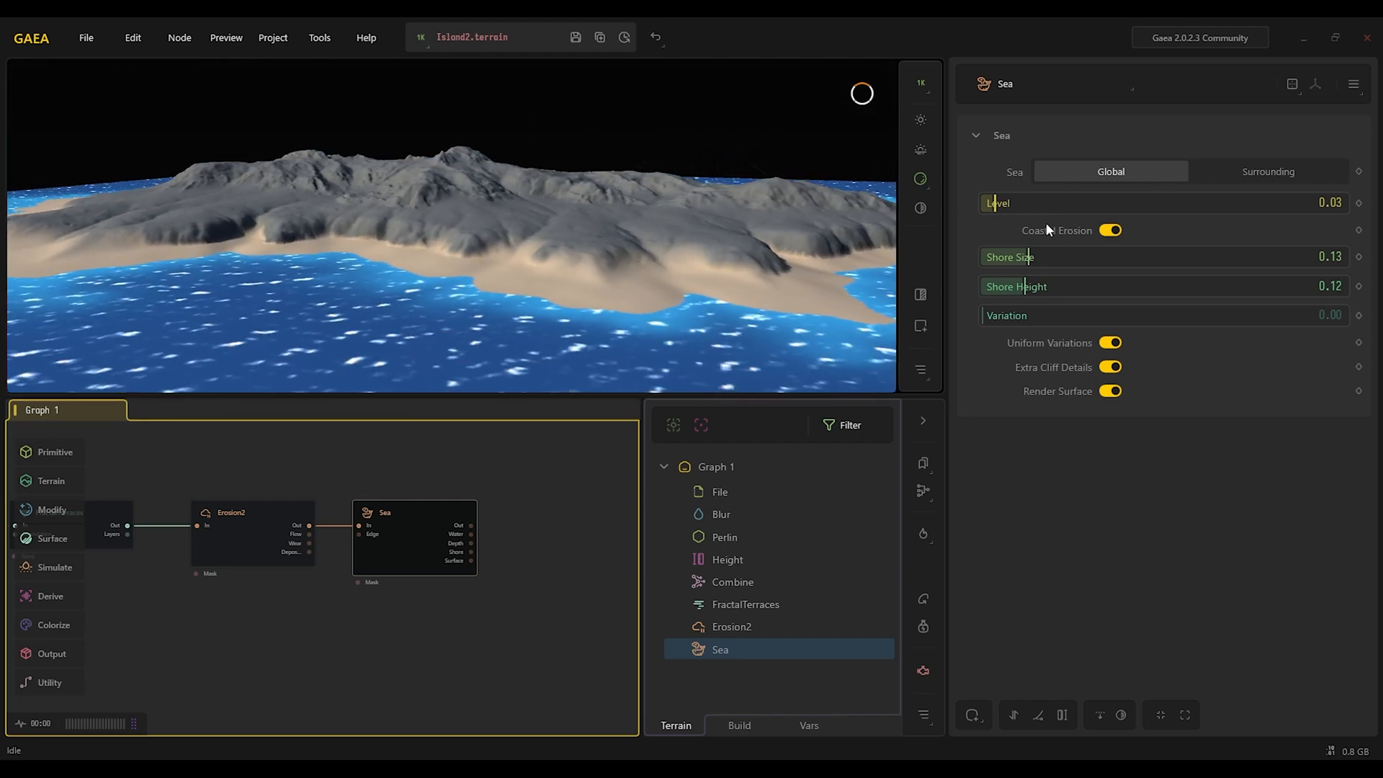
Lower the Sea node's Level to 0.02 and inspect the island's coastline
{"action": "left_click_drag", "start_coordinate": [995, 202], "coordinate": [992, 202]}
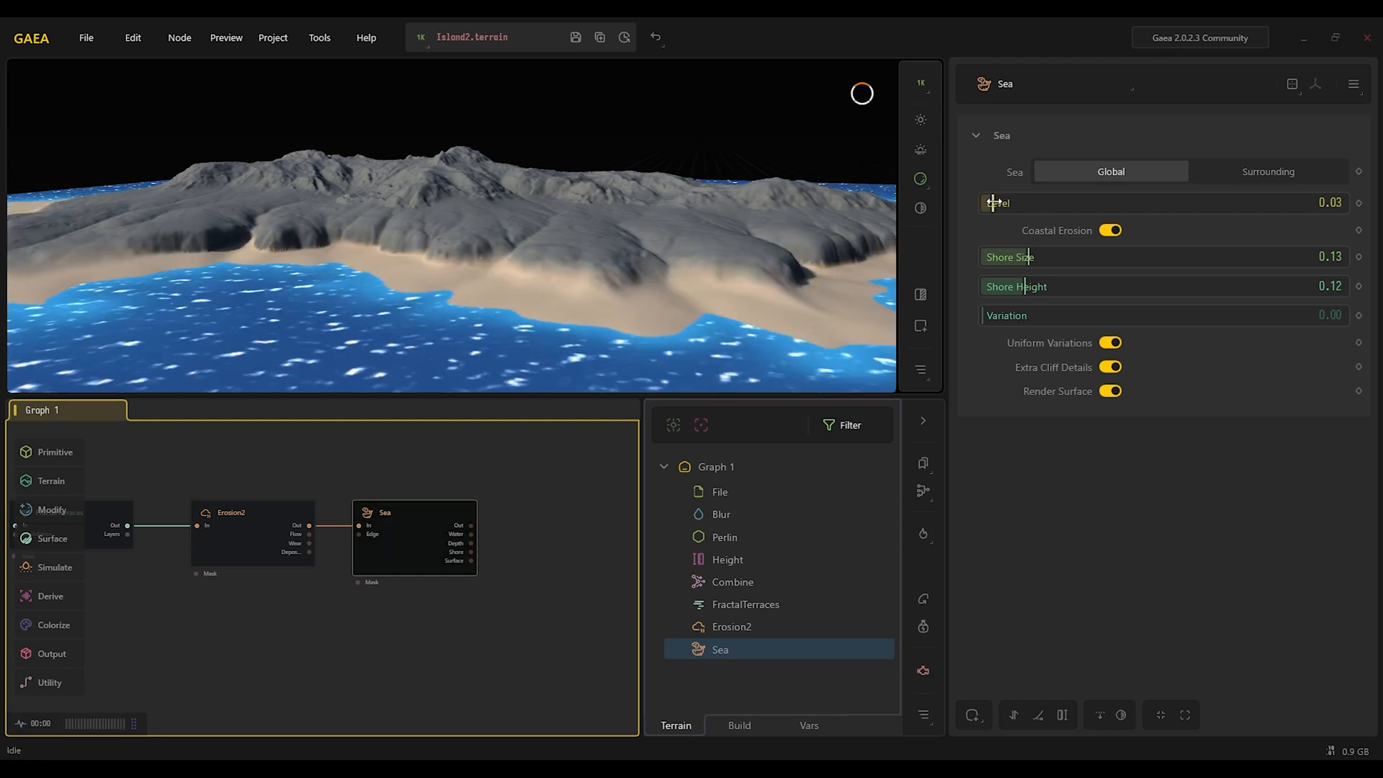
{"action": "scroll", "coordinate": [590, 281], "scroll_direction": "down", "scroll_amount": 5}
{"action": "scroll", "coordinate": [590, 281], "scroll_direction": "up", "scroll_amount": 3}
{"action": "scroll", "coordinate": [589, 281], "scroll_direction": "down", "scroll_amount": 3}
{"action": "mouse_move", "coordinate": [589, 286]}
{"action": "left_mouse_down"}
{"action": "mouse_move", "coordinate": [621, 305]}
{"action": "mouse_move", "coordinate": [563, 303]}
{"action": "mouse_move", "coordinate": [580, 369]}
{"action": "mouse_move", "coordinate": [590, 305]}
{"action": "mouse_move", "coordinate": [641, 296]}
{"action": "mouse_move", "coordinate": [611, 295]}
{"action": "left_mouse_up"}
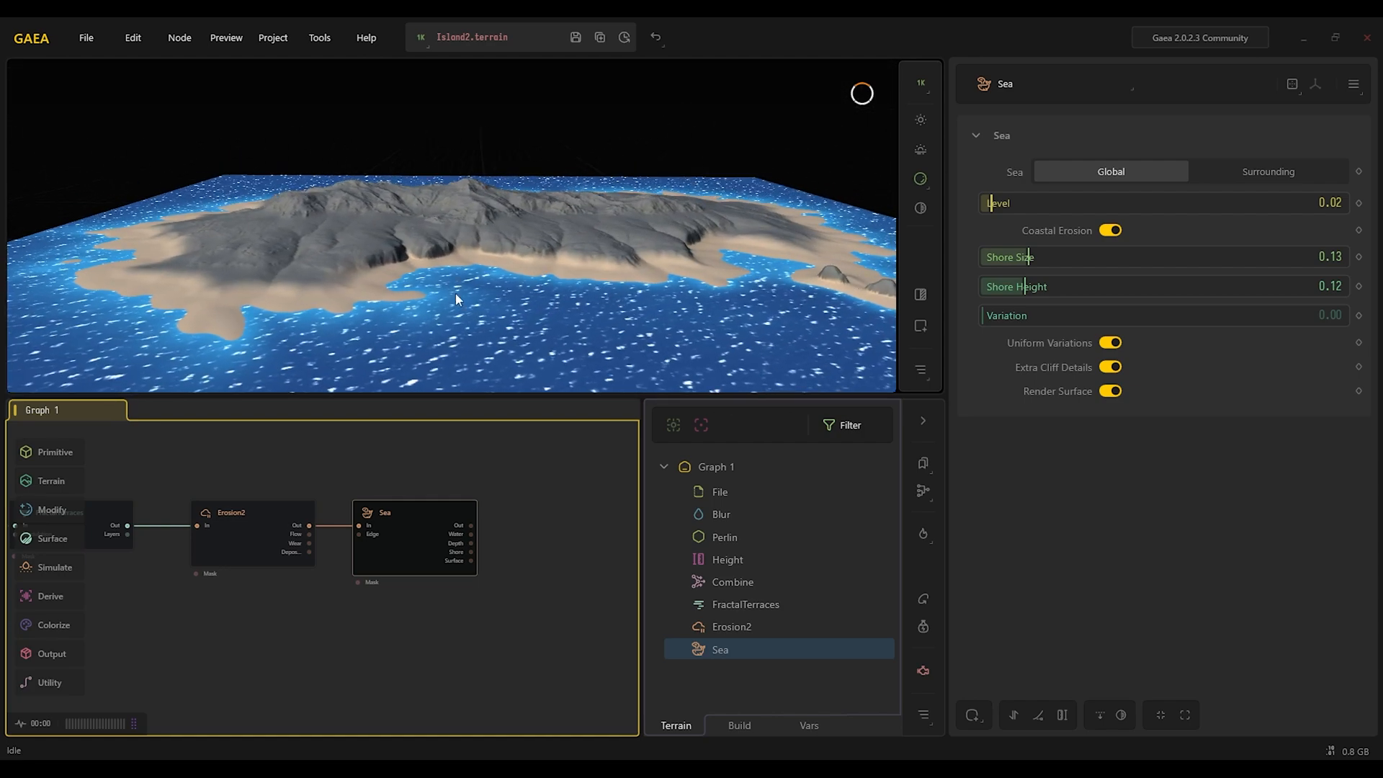
{"action": "scroll", "coordinate": [455, 292], "scroll_direction": "up", "scroll_amount": 2}
{"action": "mouse_move", "coordinate": [456, 299]}
{"action": "left_mouse_down"}
{"action": "mouse_move", "coordinate": [441, 269]}
{"action": "mouse_move", "coordinate": [445, 290]}
{"action": "left_mouse_up"}
Turn off Uniform Variations, Extra Cliff Details and Render Surface for the Sea node, and inspect the island from several angles
{"action": "left_click", "coordinate": [1111, 343]}
{"action": "left_click", "coordinate": [1114, 367]}
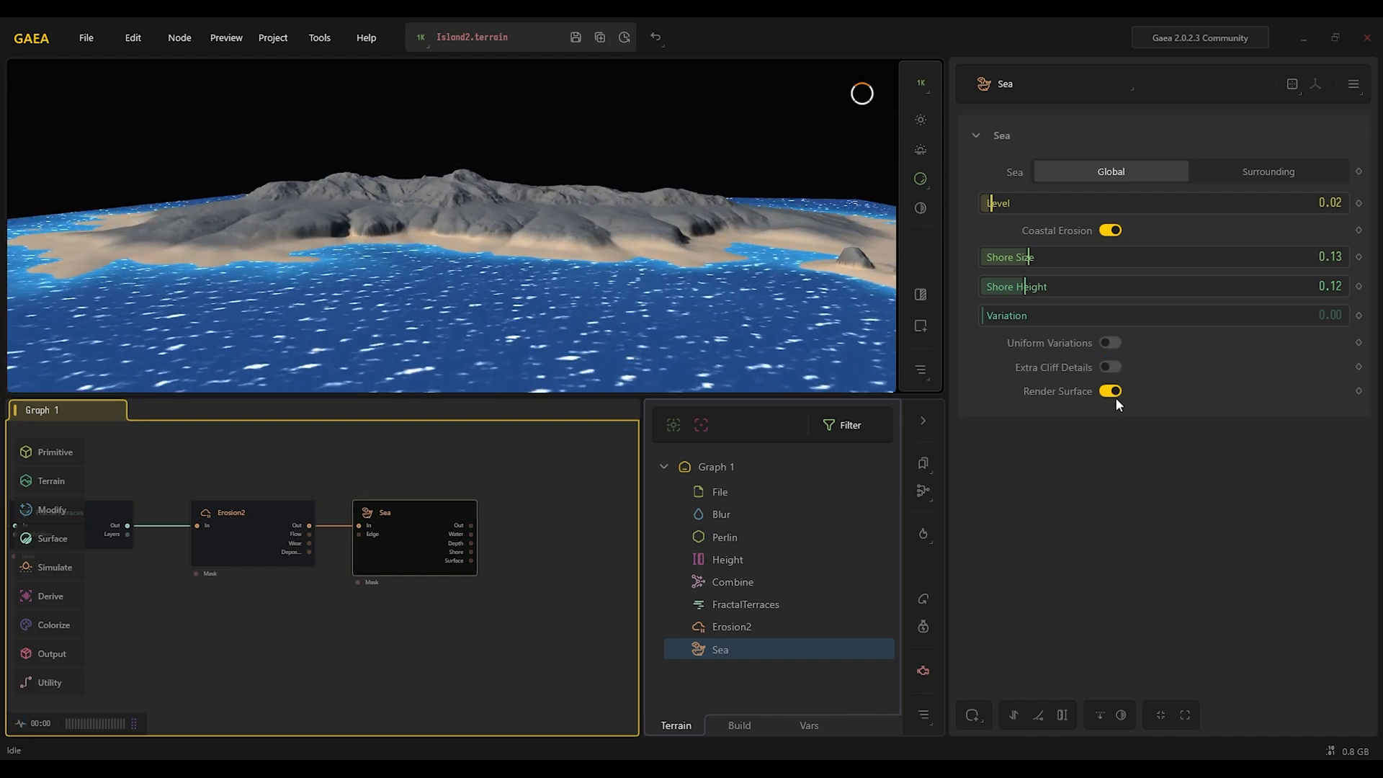
{"action": "left_click", "coordinate": [1113, 389]}
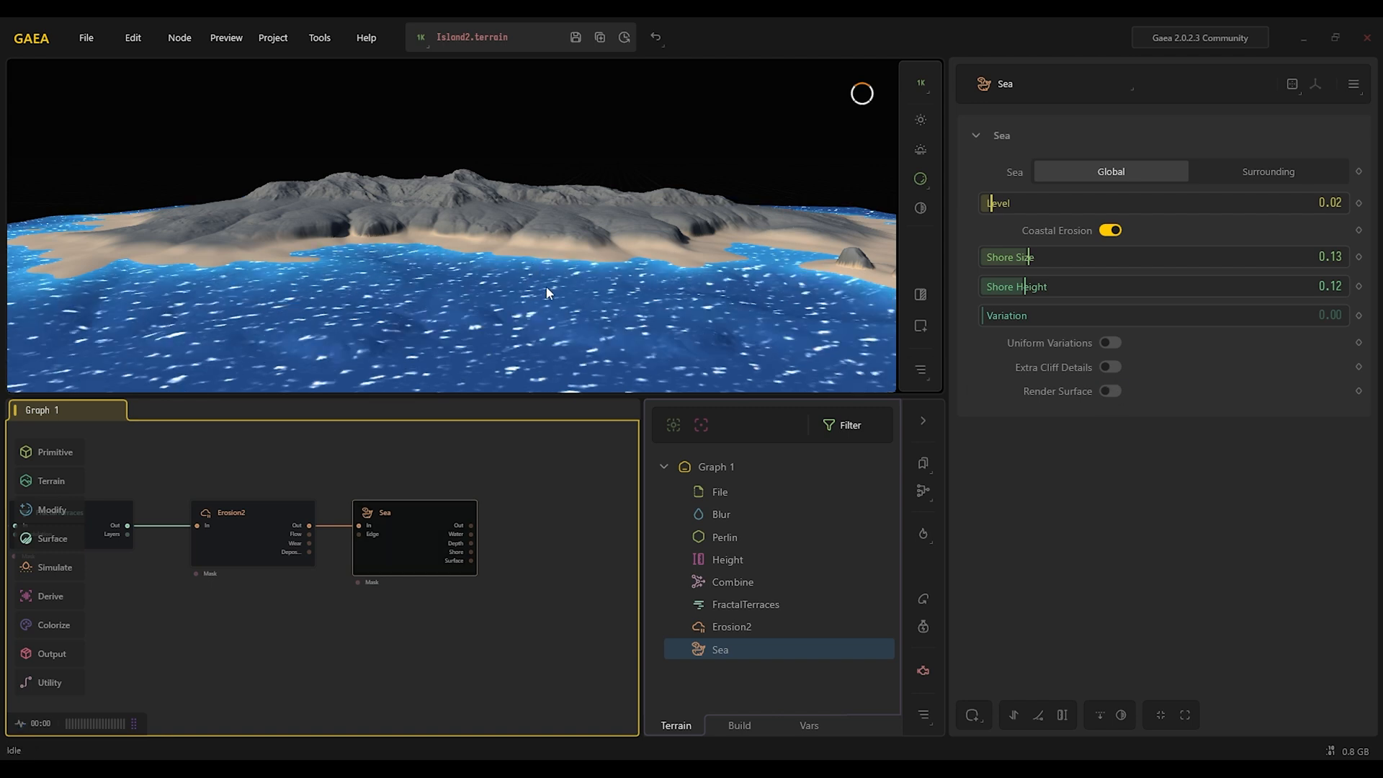
{"action": "left_click_drag", "start_coordinate": [481, 292], "coordinate": [521, 350]}
{"action": "left_click_drag", "start_coordinate": [320, 314], "coordinate": [431, 214]}
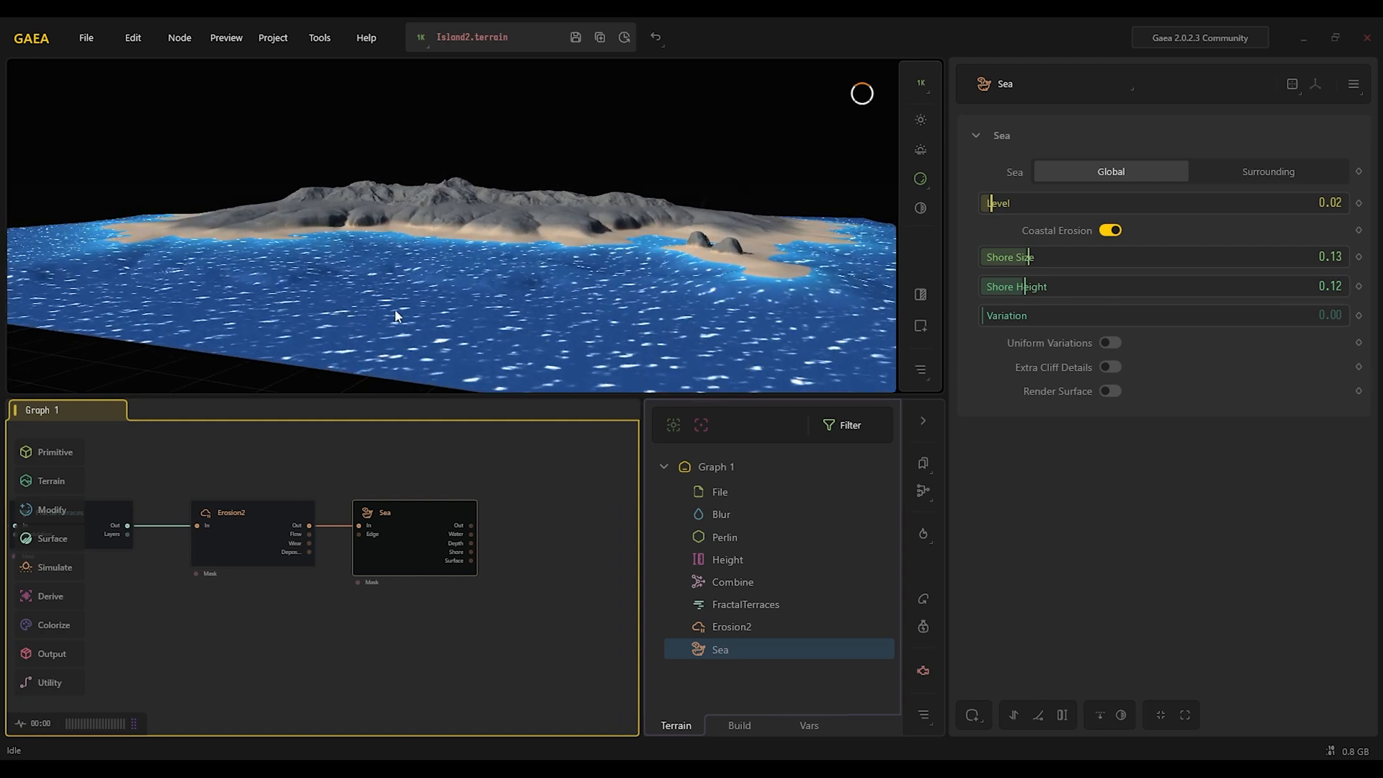
{"action": "left_click_drag", "start_coordinate": [335, 252], "coordinate": [404, 330]}
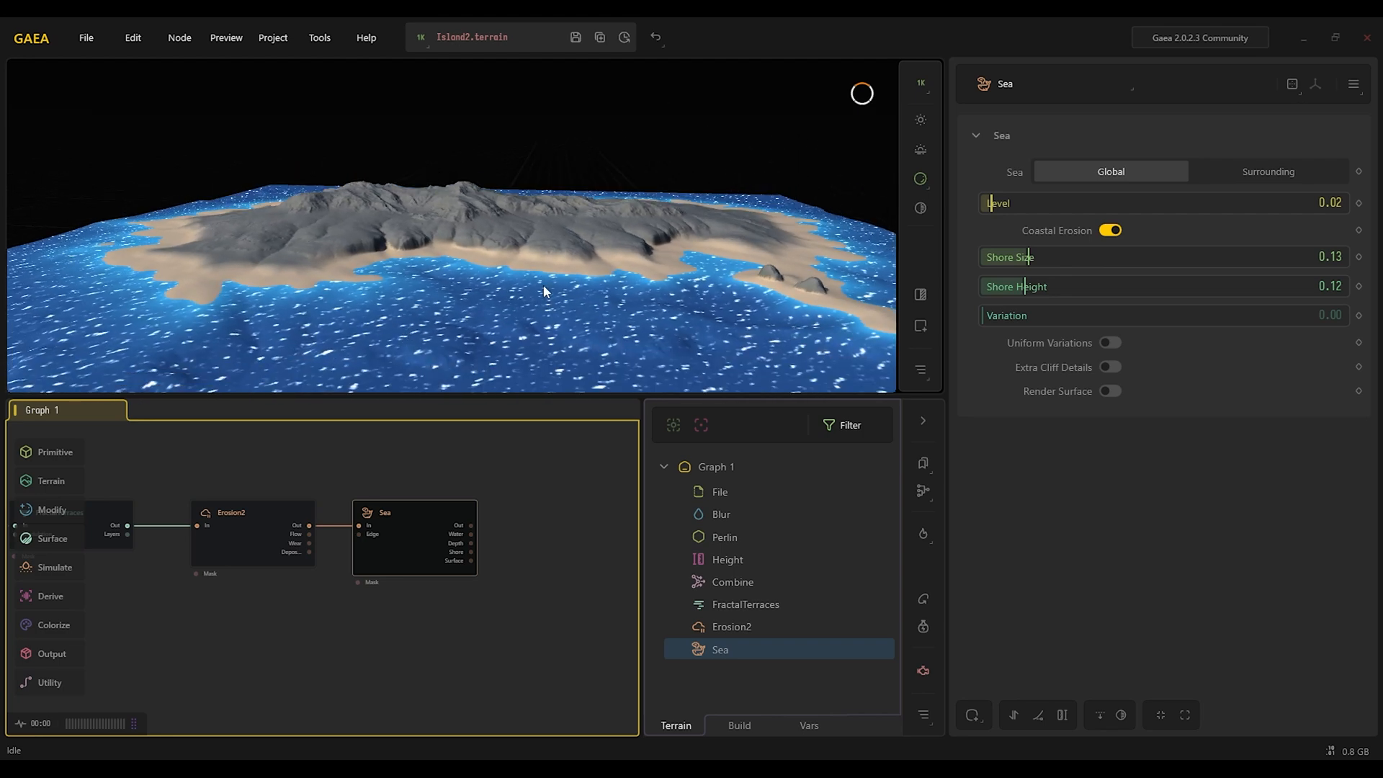
{"action": "left_click_drag", "start_coordinate": [358, 288], "coordinate": [373, 284]}
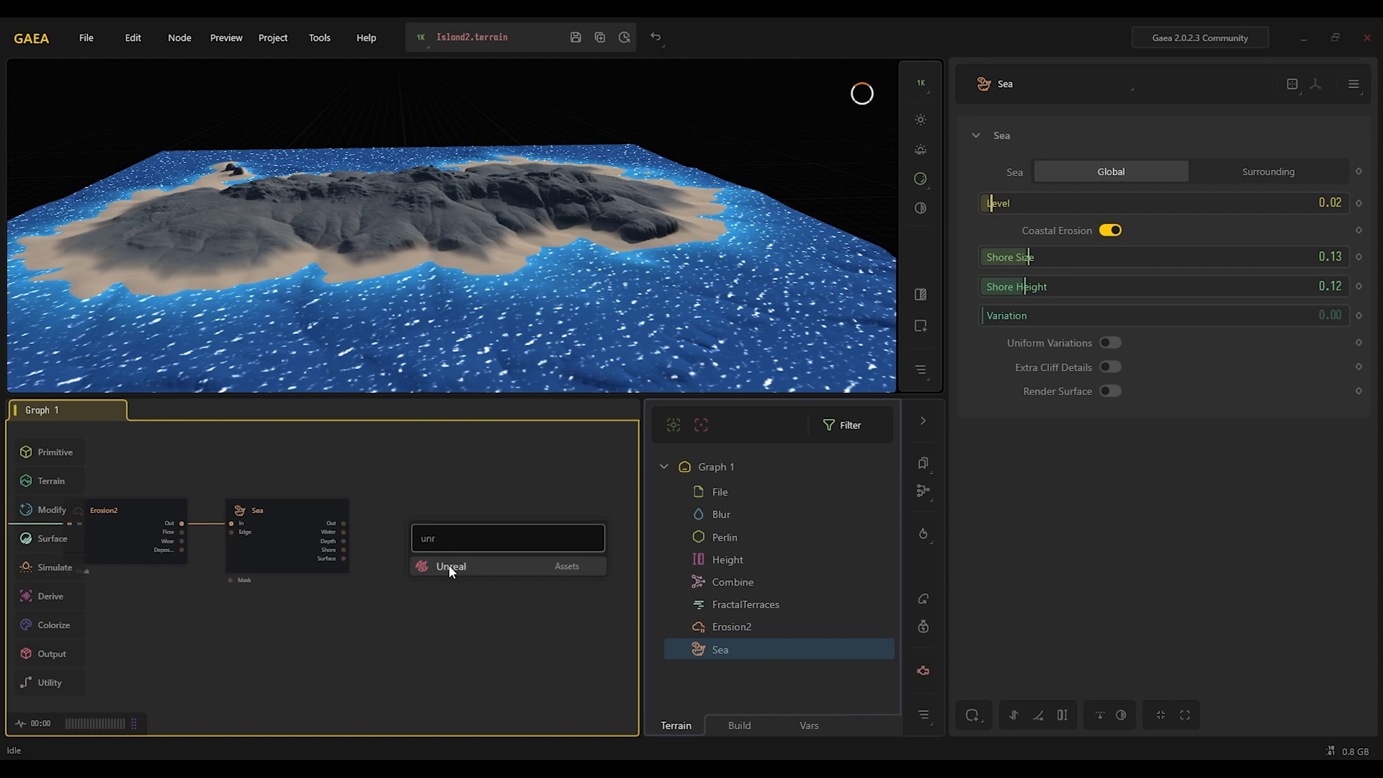
Add an Unreal node fed by the Sea output and set its Target Size to 1009 x 1009
{"action": "left_click", "coordinate": [448, 568]}
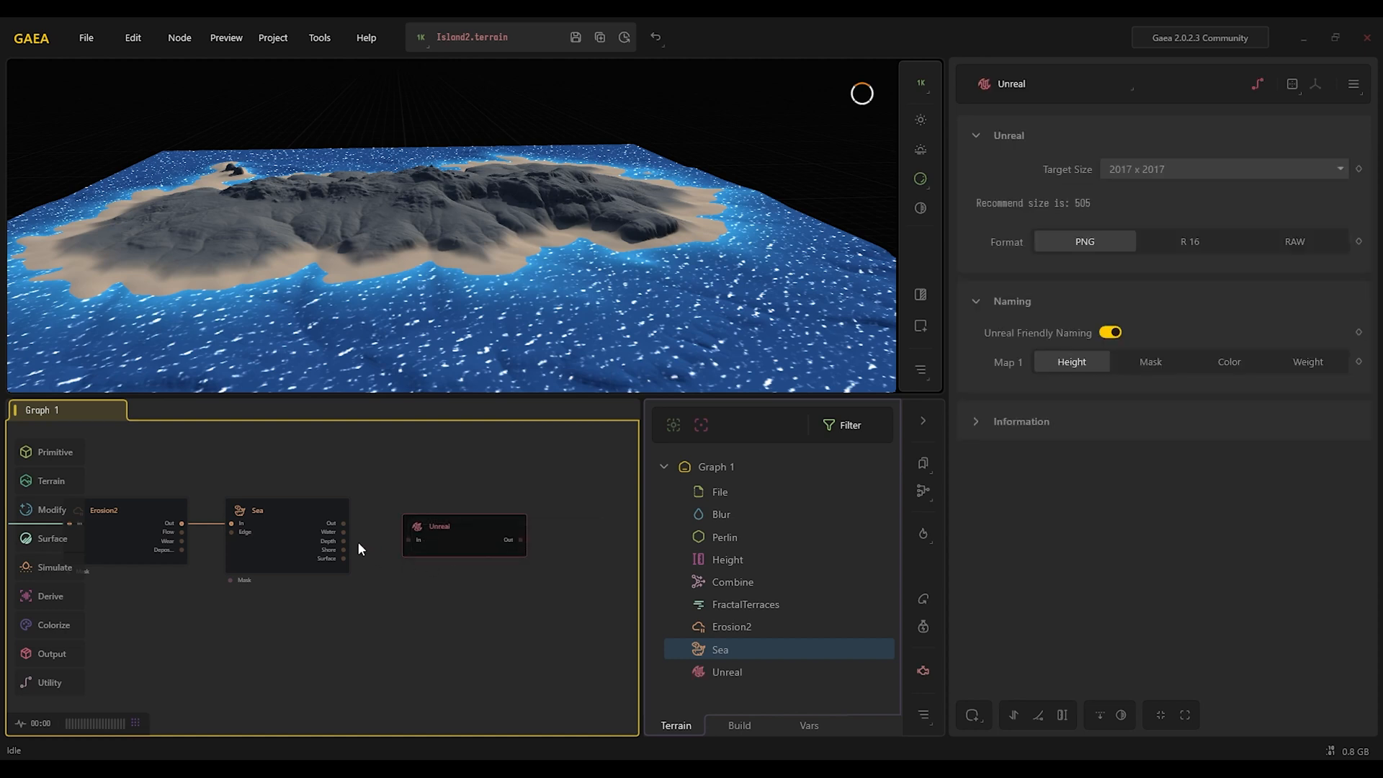
{"action": "left_click_drag", "start_coordinate": [344, 524], "coordinate": [414, 521]}
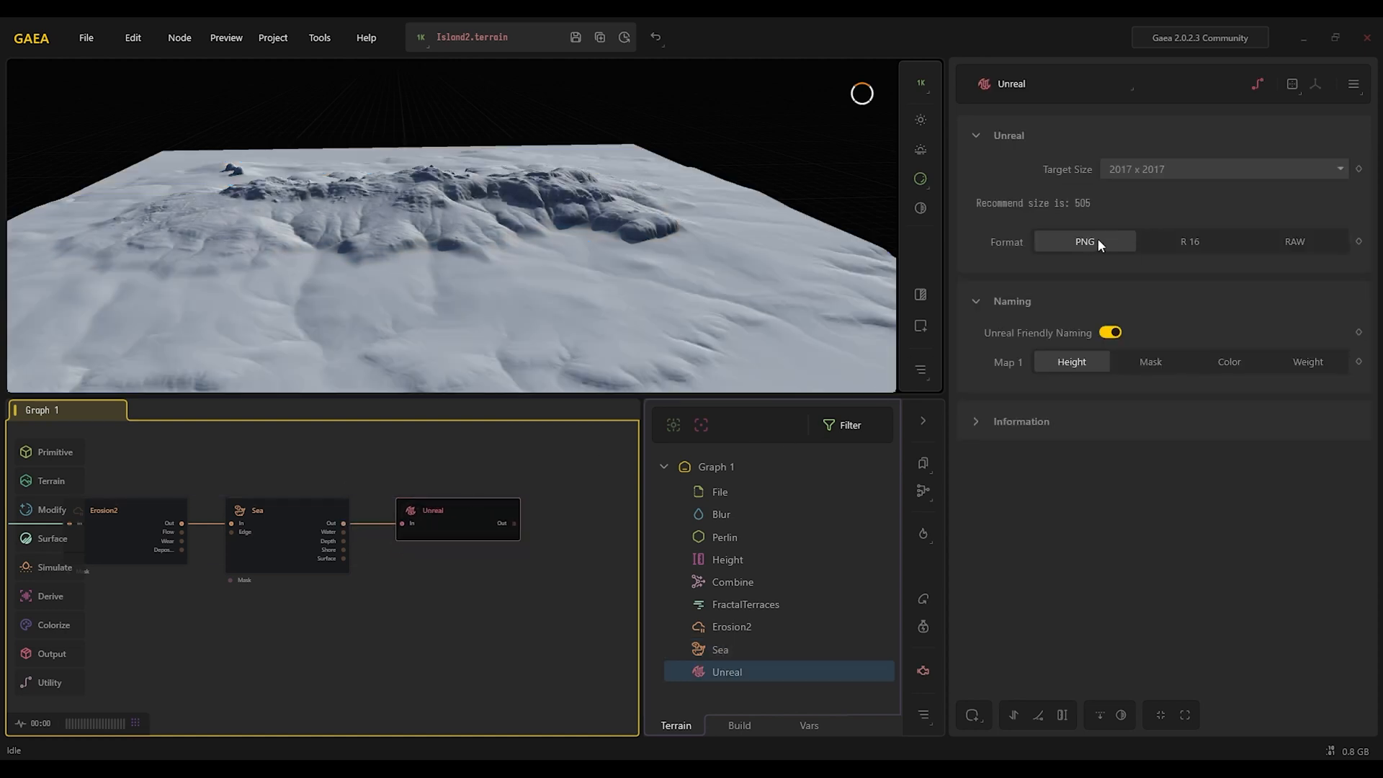
{"action": "left_click", "coordinate": [1173, 167]}
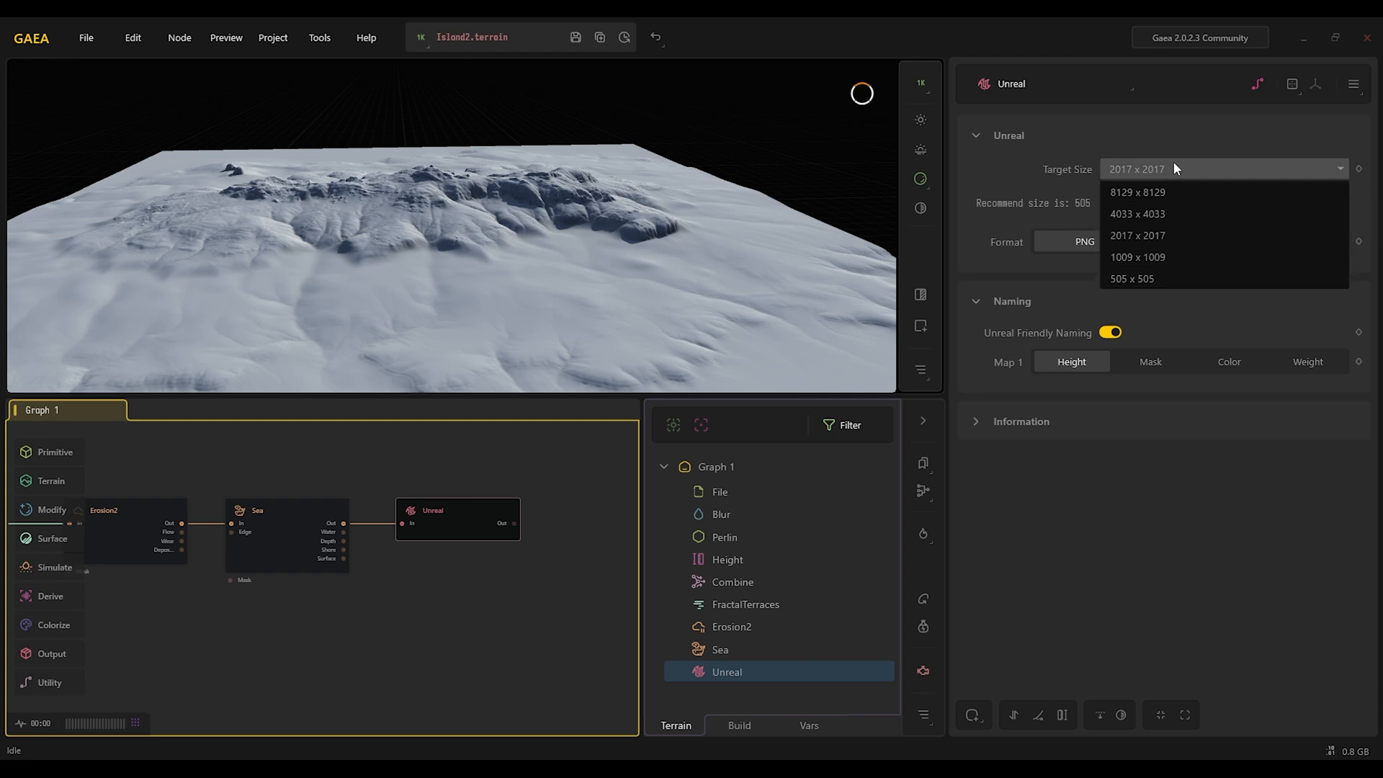
{"action": "left_click", "coordinate": [1146, 258]}
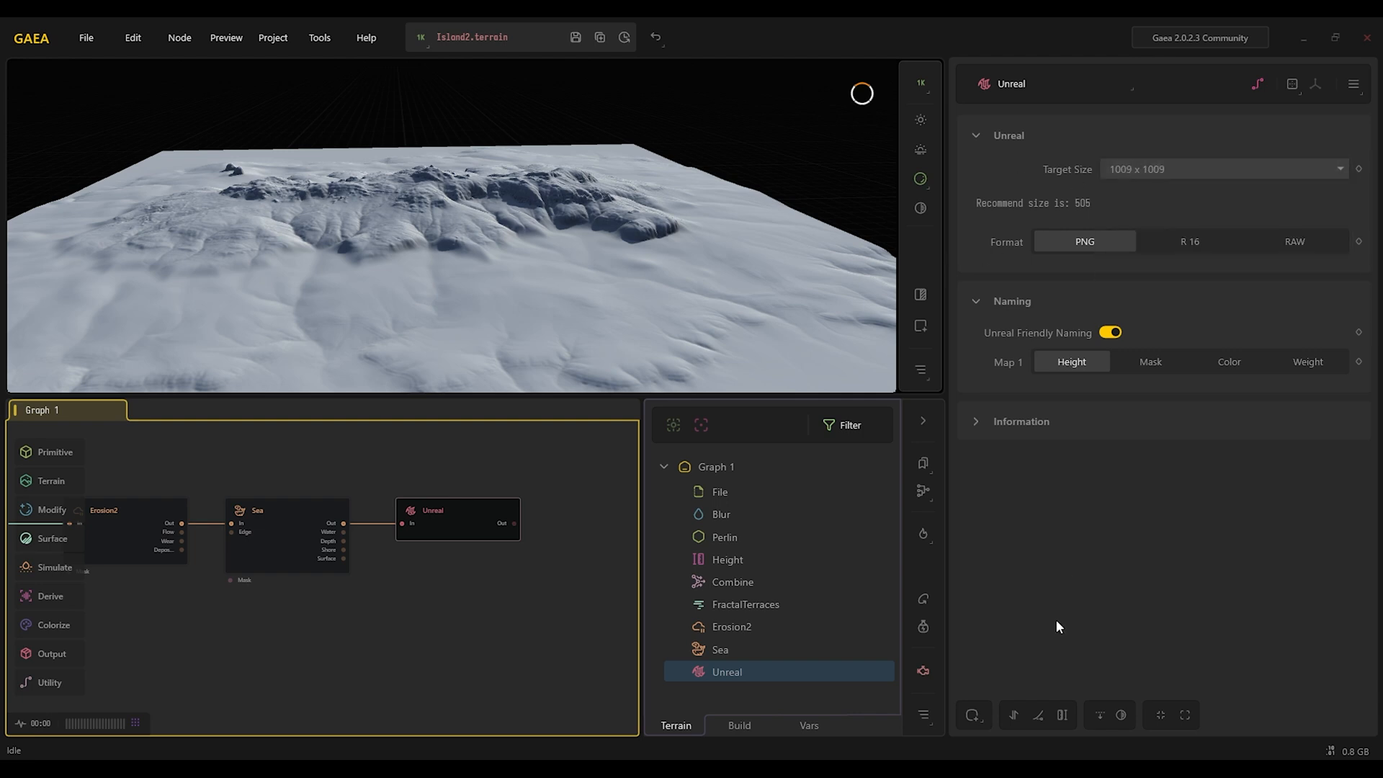
Build and export the terrain at 1024 x 1024
{"action": "left_click", "coordinate": [737, 726]}
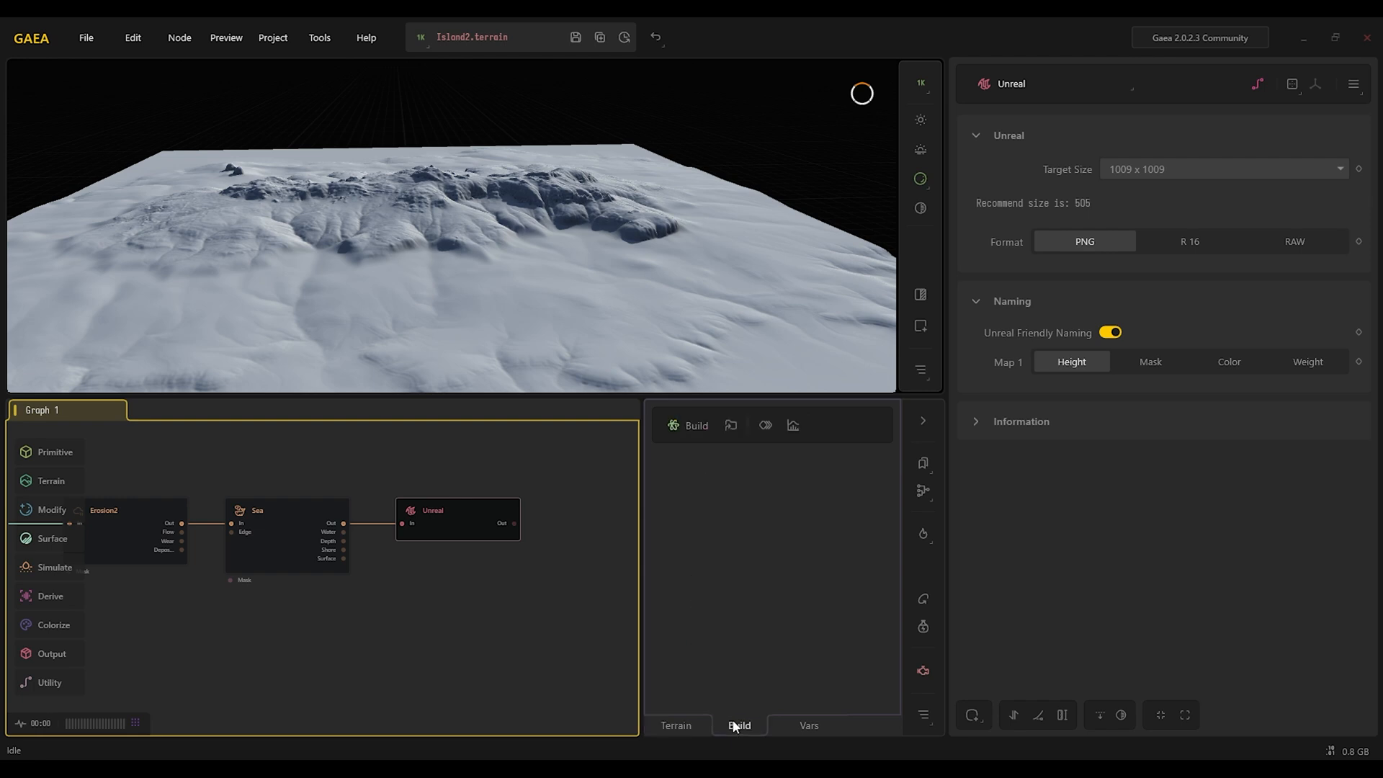
{"action": "left_click", "coordinate": [690, 425]}
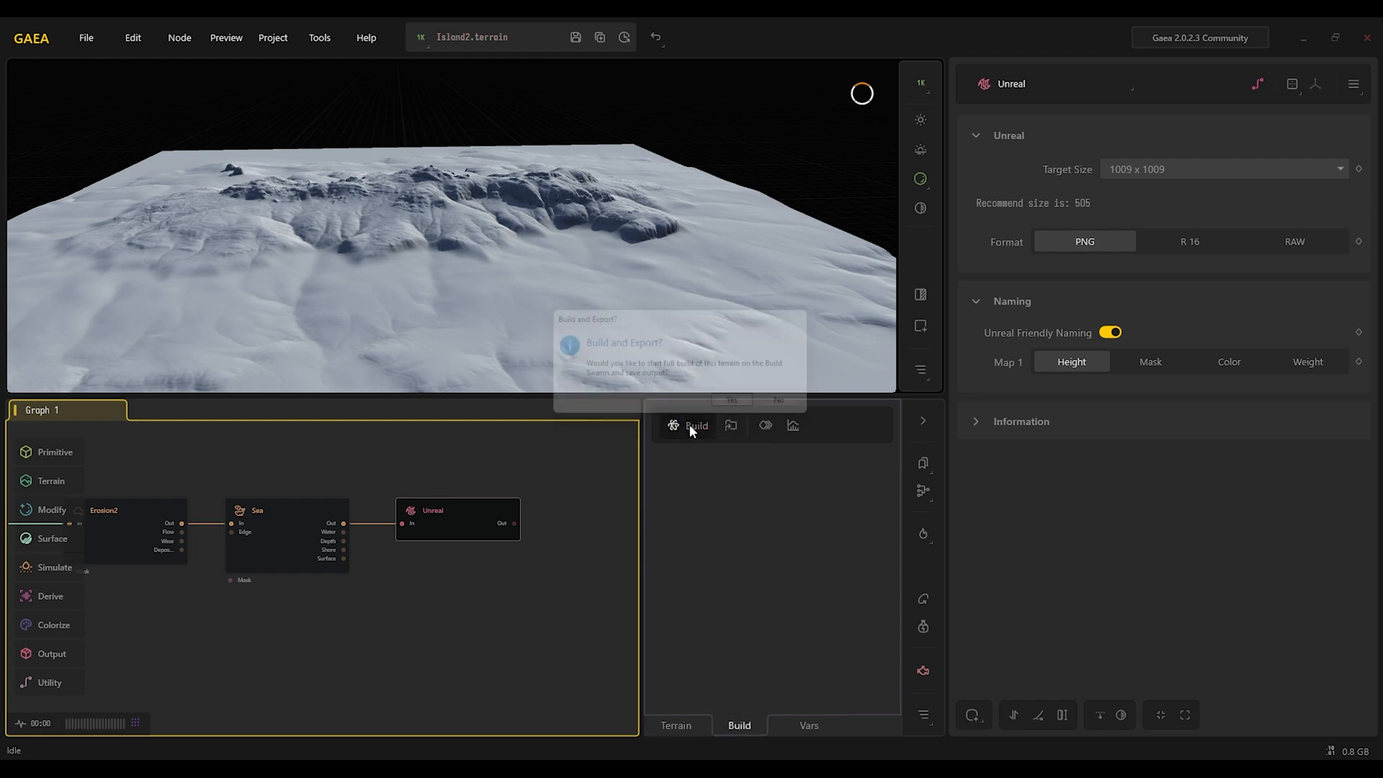
{"action": "left_click", "coordinate": [744, 407]}
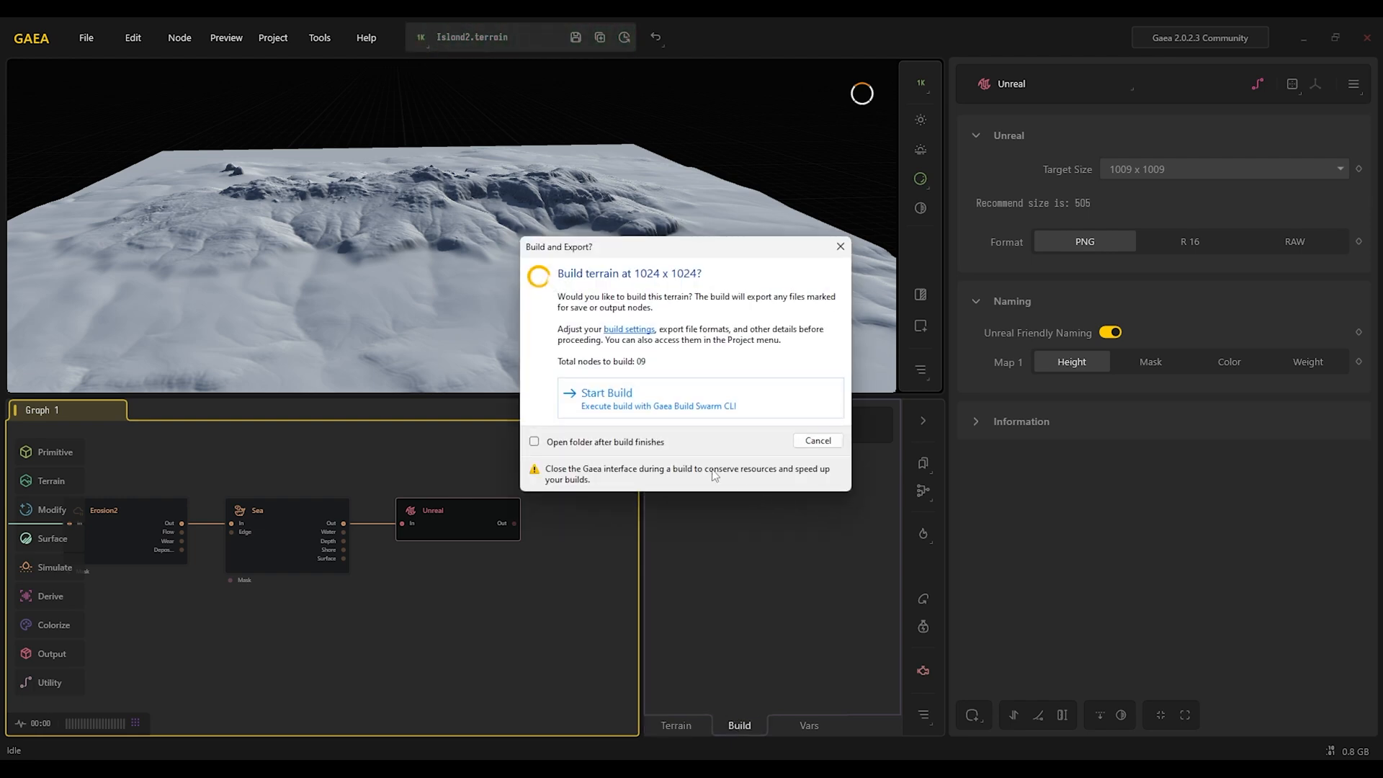
{"action": "left_click", "coordinate": [607, 396]}
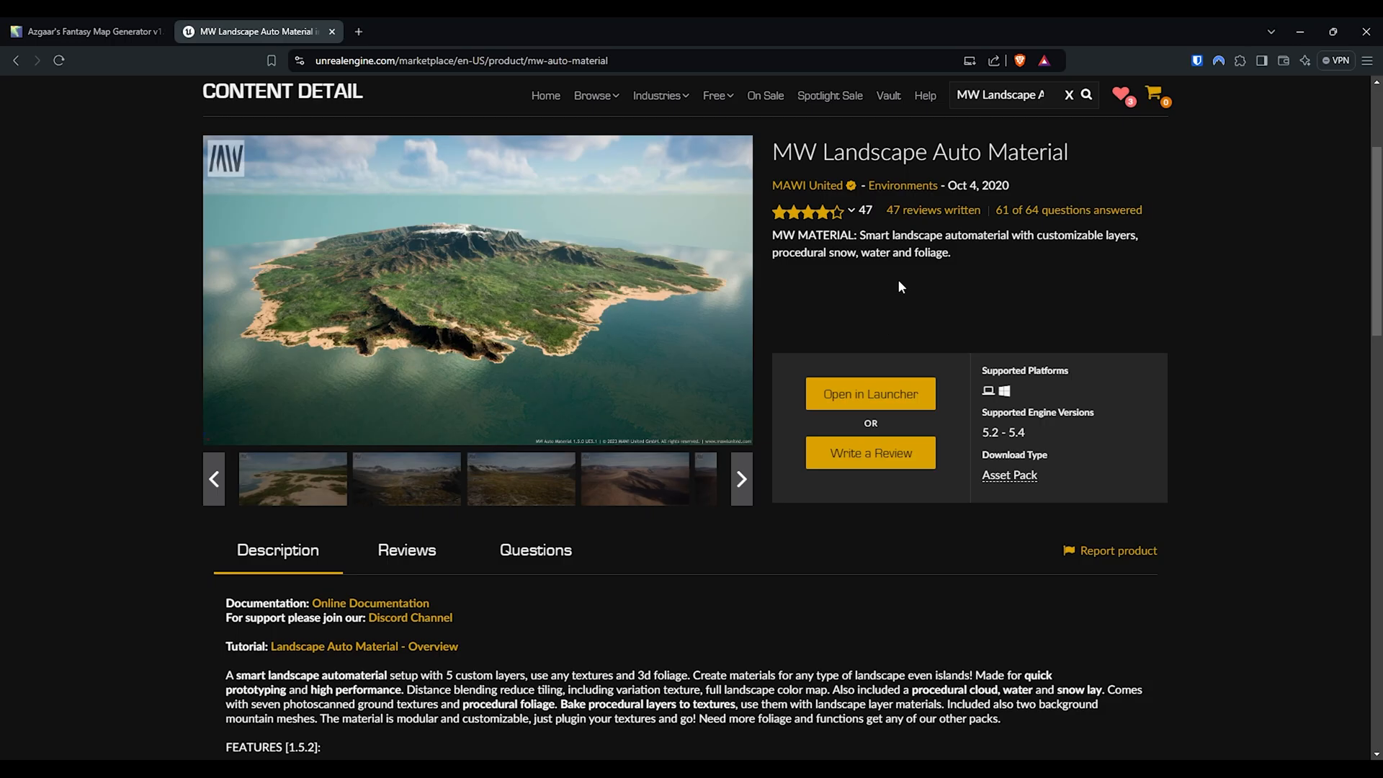
Switch to the browser and view the MW Landscape Auto Material marketplace page and its enlarged island preview image
{"action": "left_click_drag", "start_coordinate": [774, 153], "coordinate": [1071, 156]}
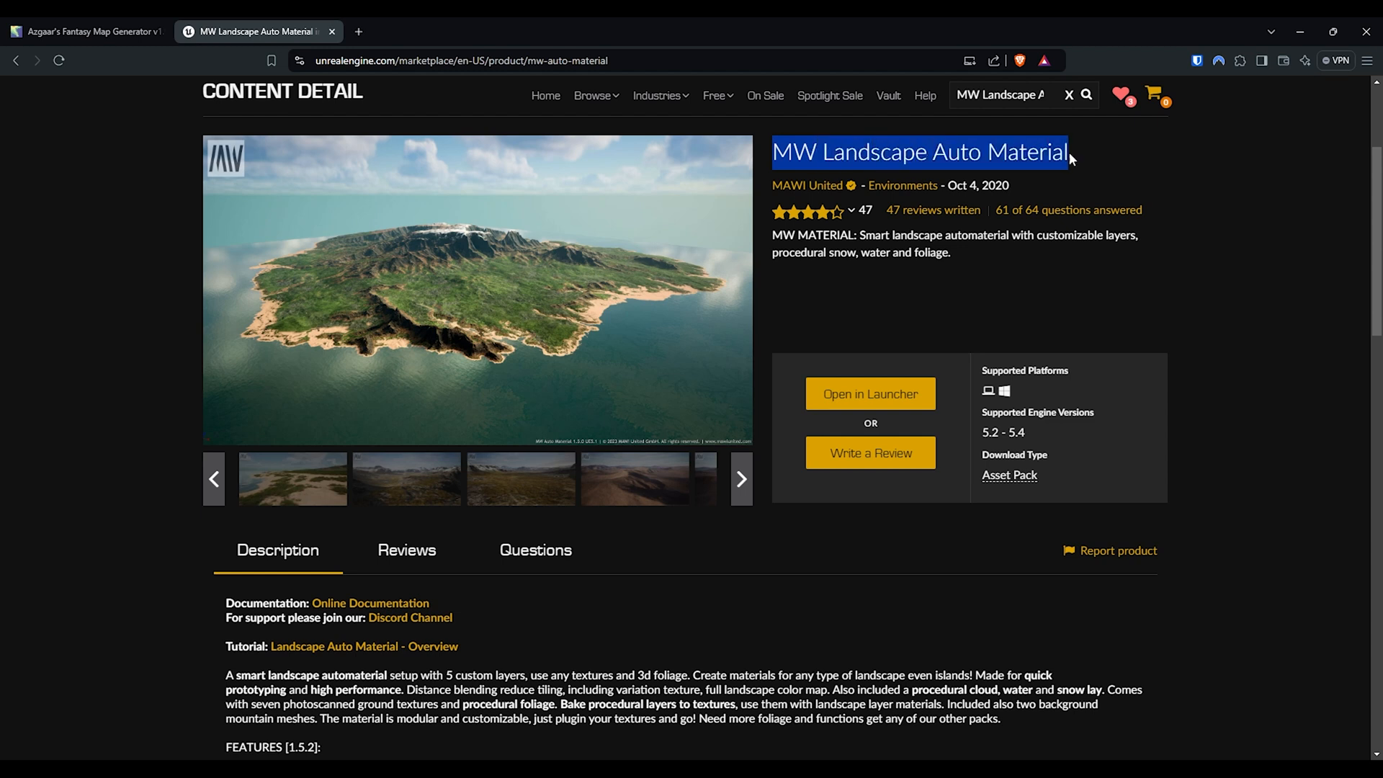
{"action": "left_click", "coordinate": [1133, 174]}
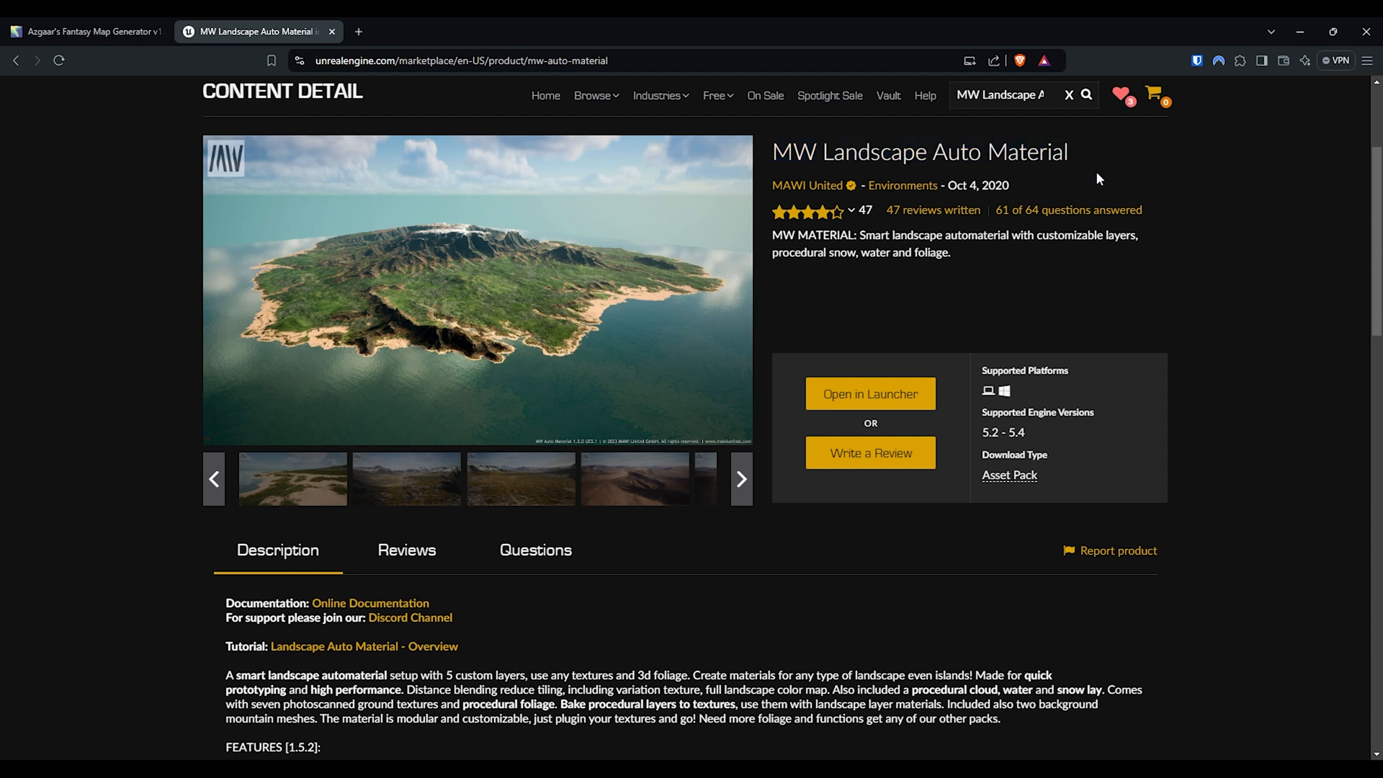
{"action": "left_click", "coordinate": [482, 310]}
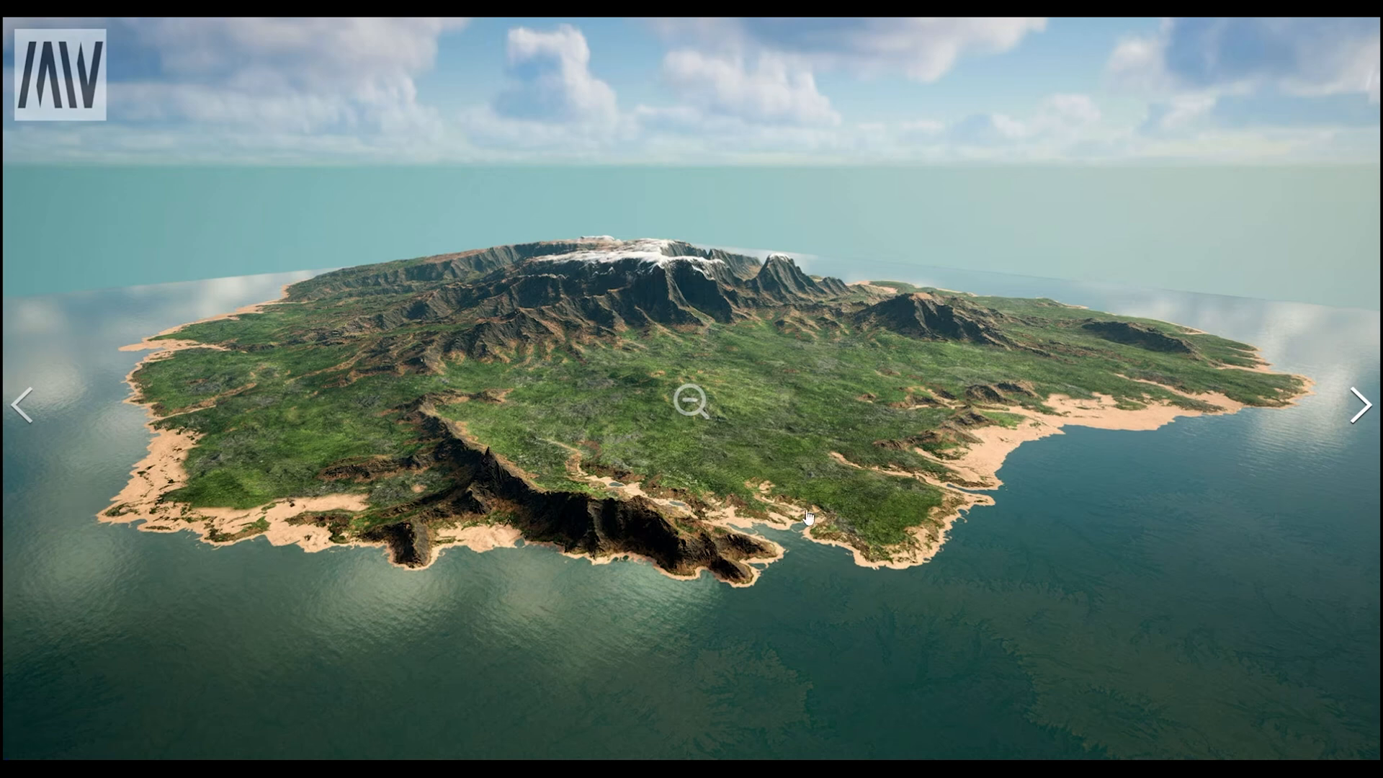
{"action": "left_click", "coordinate": [710, 450]}
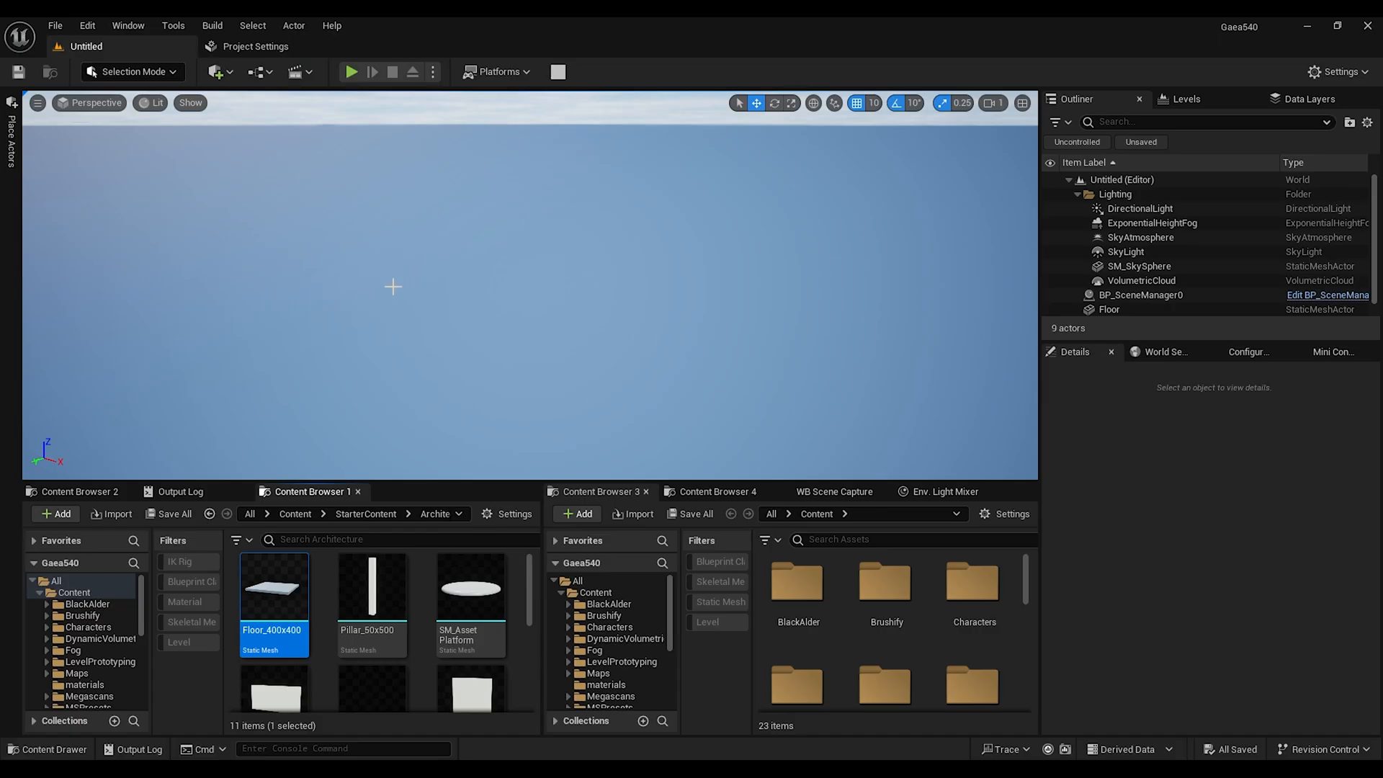
Open the Gaea Landscape Importer and load the T_Sea_Out_y0_x0 heightmap from the Island build folder 006
{"action": "left_click", "coordinate": [559, 73]}
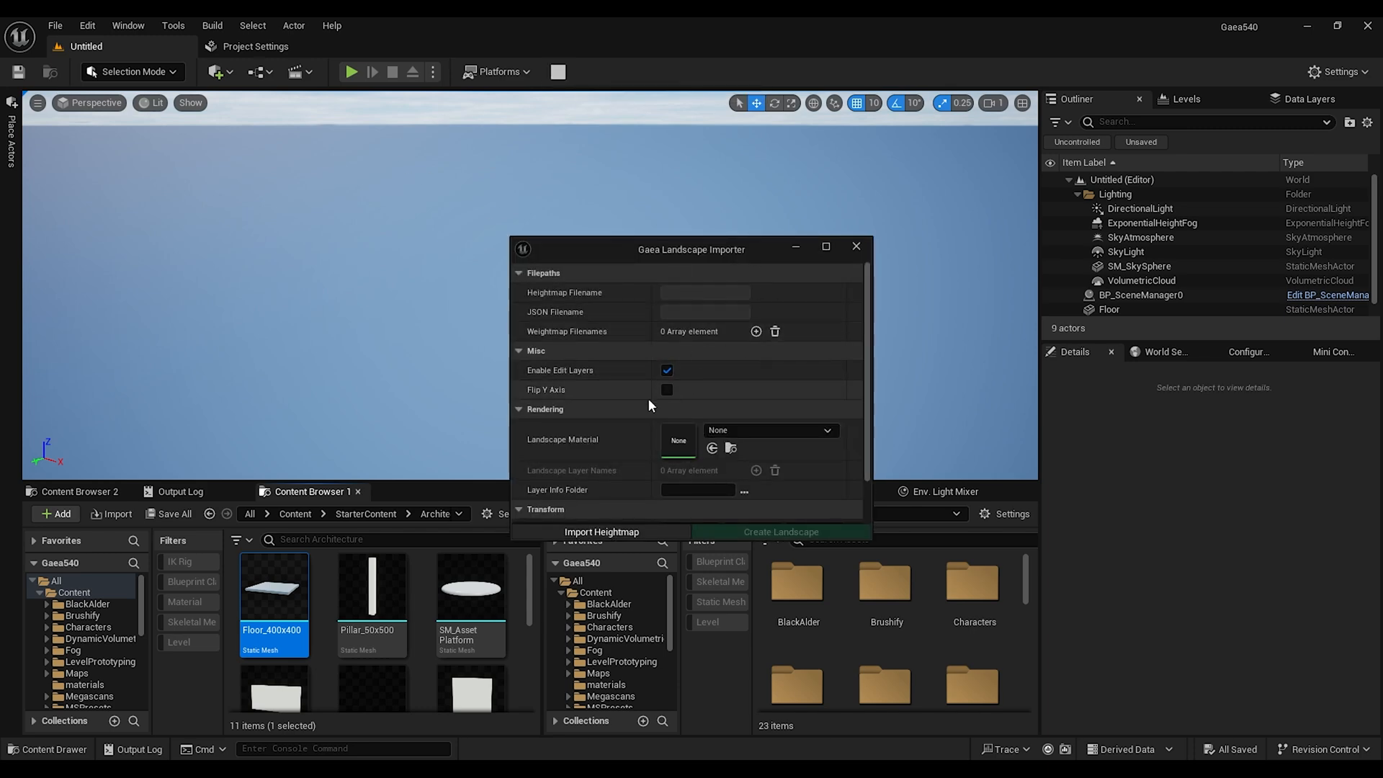
{"action": "scroll", "coordinate": [647, 399], "scroll_direction": "down", "scroll_amount": 2}
{"action": "left_click", "coordinate": [602, 531]}
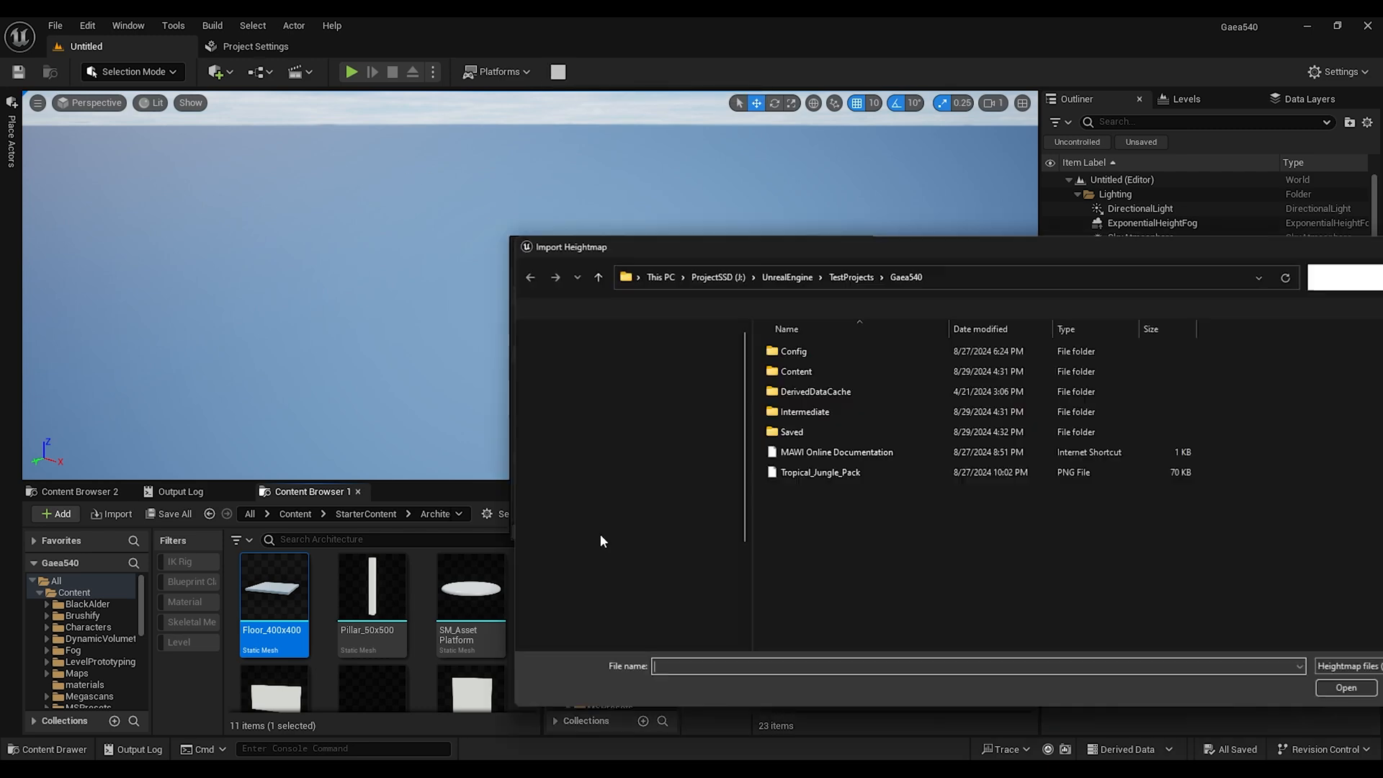
{"action": "left_click", "coordinate": [469, 261]}
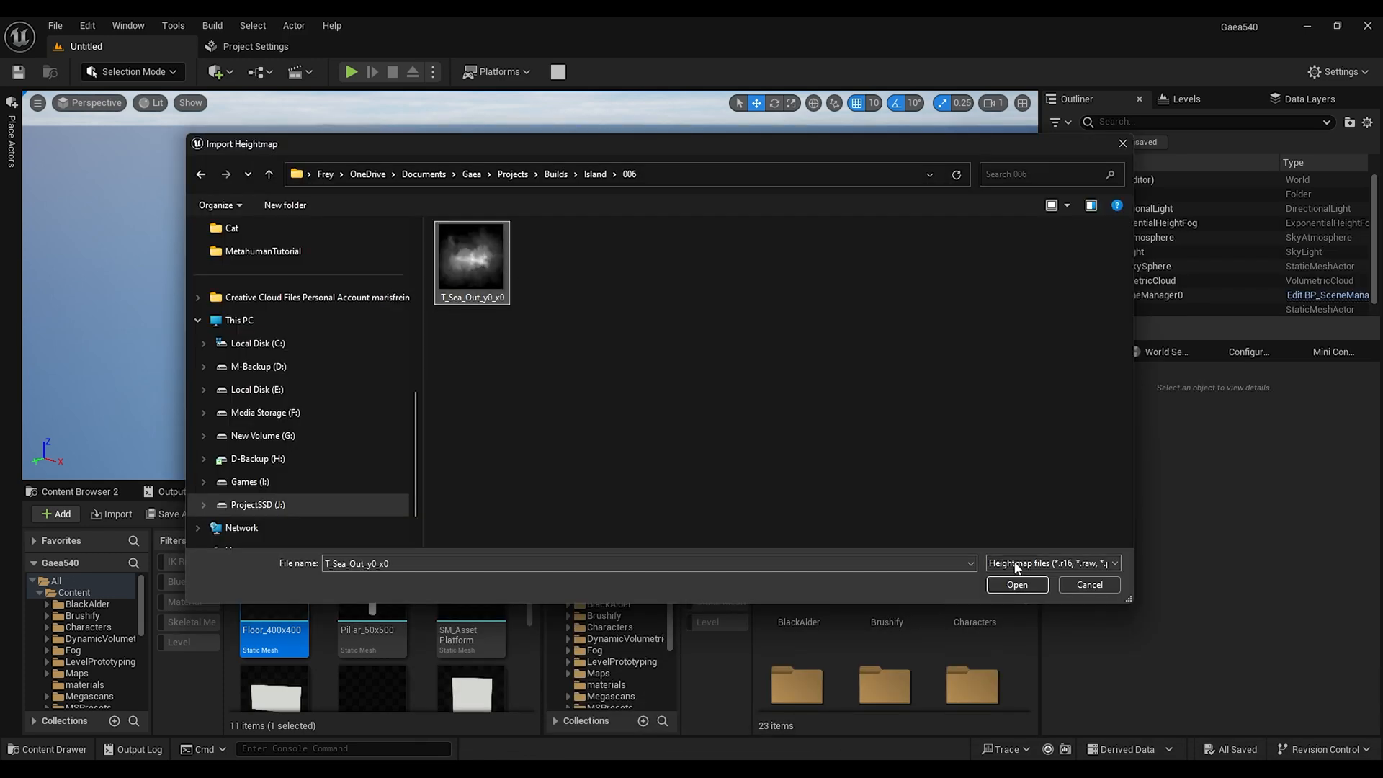
{"action": "left_click", "coordinate": [1038, 584]}
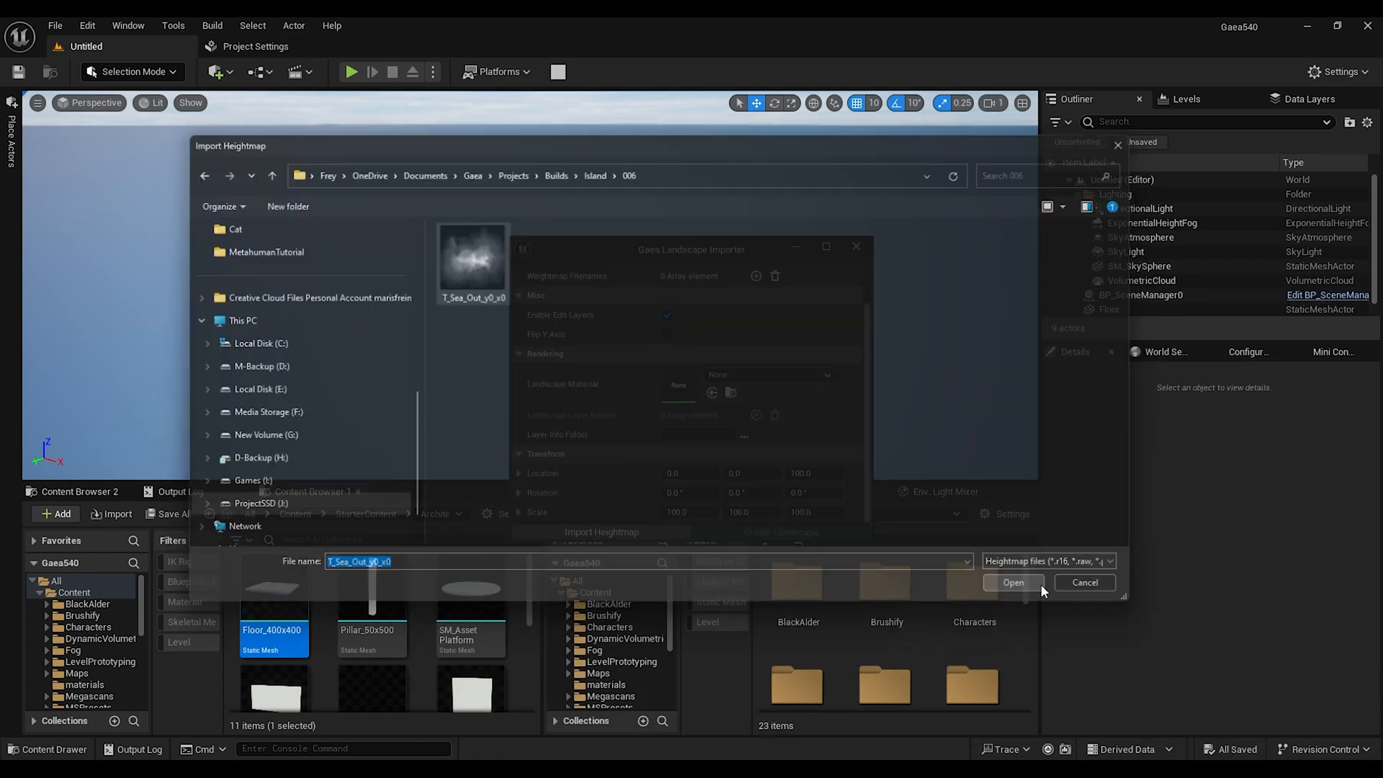
{"action": "left_click_drag", "start_coordinate": [717, 253], "coordinate": [663, 154]}
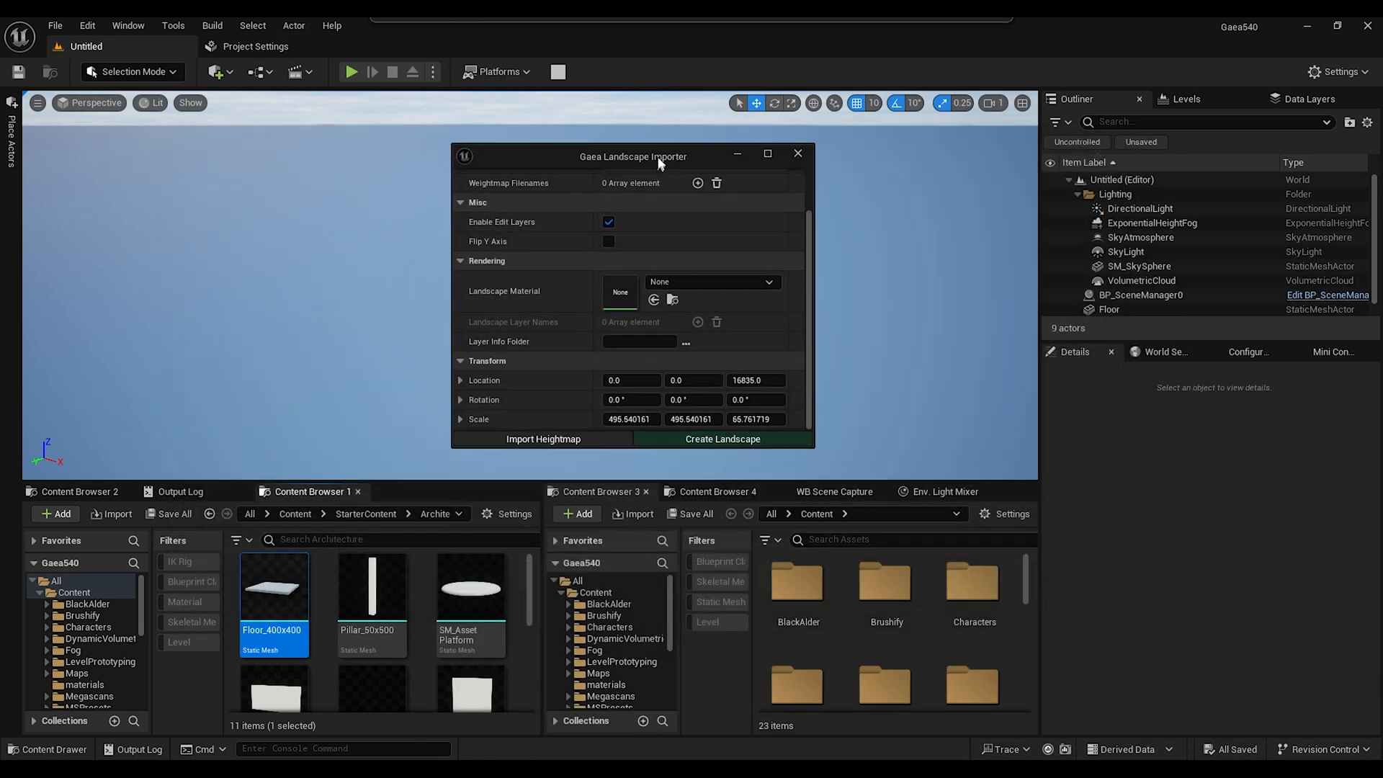
Browse to the MWLandscapeAutoMaterial Materials/Landscape folder and select the MTL_MWAM_Landscape_IslandExample material instance for copying
{"action": "scroll", "coordinate": [60, 655], "scroll_direction": "down", "scroll_amount": 3}
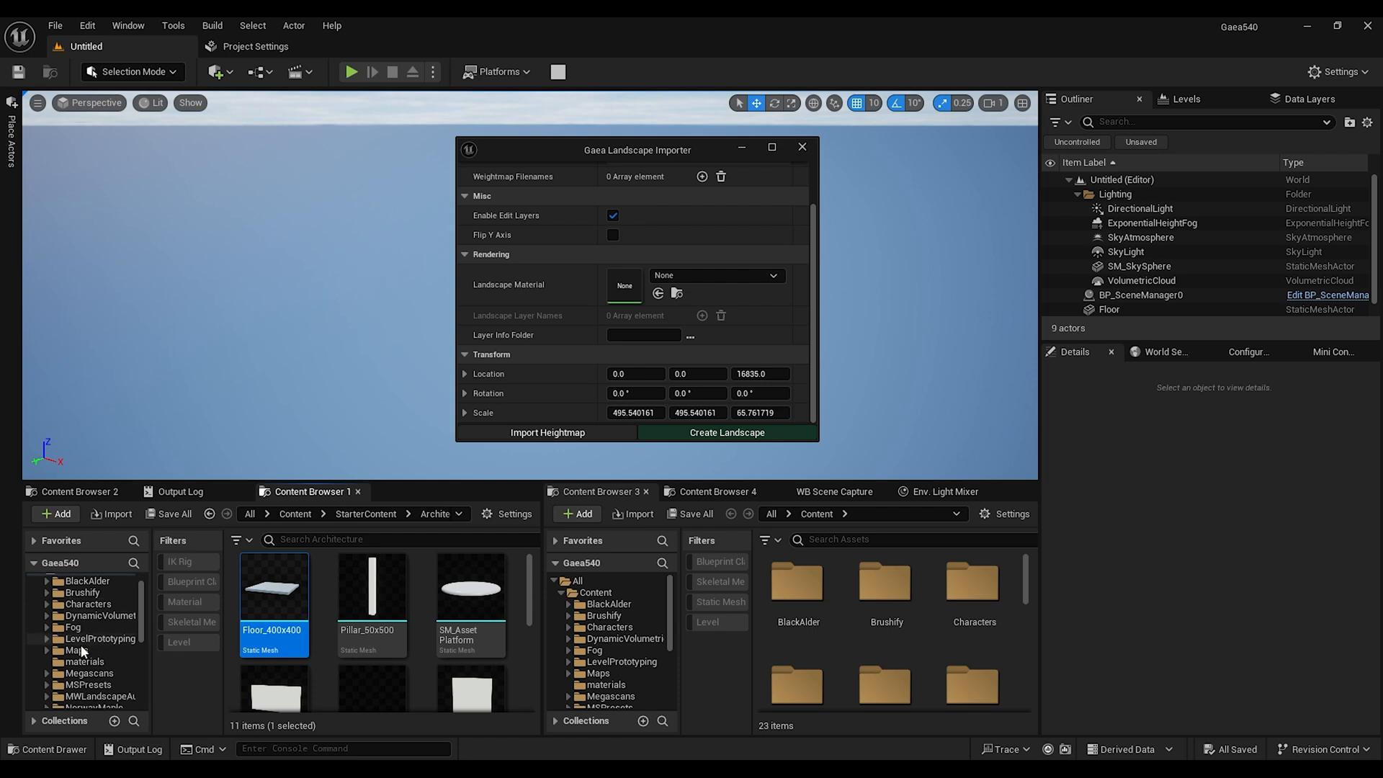
{"action": "left_click", "coordinate": [89, 650]}
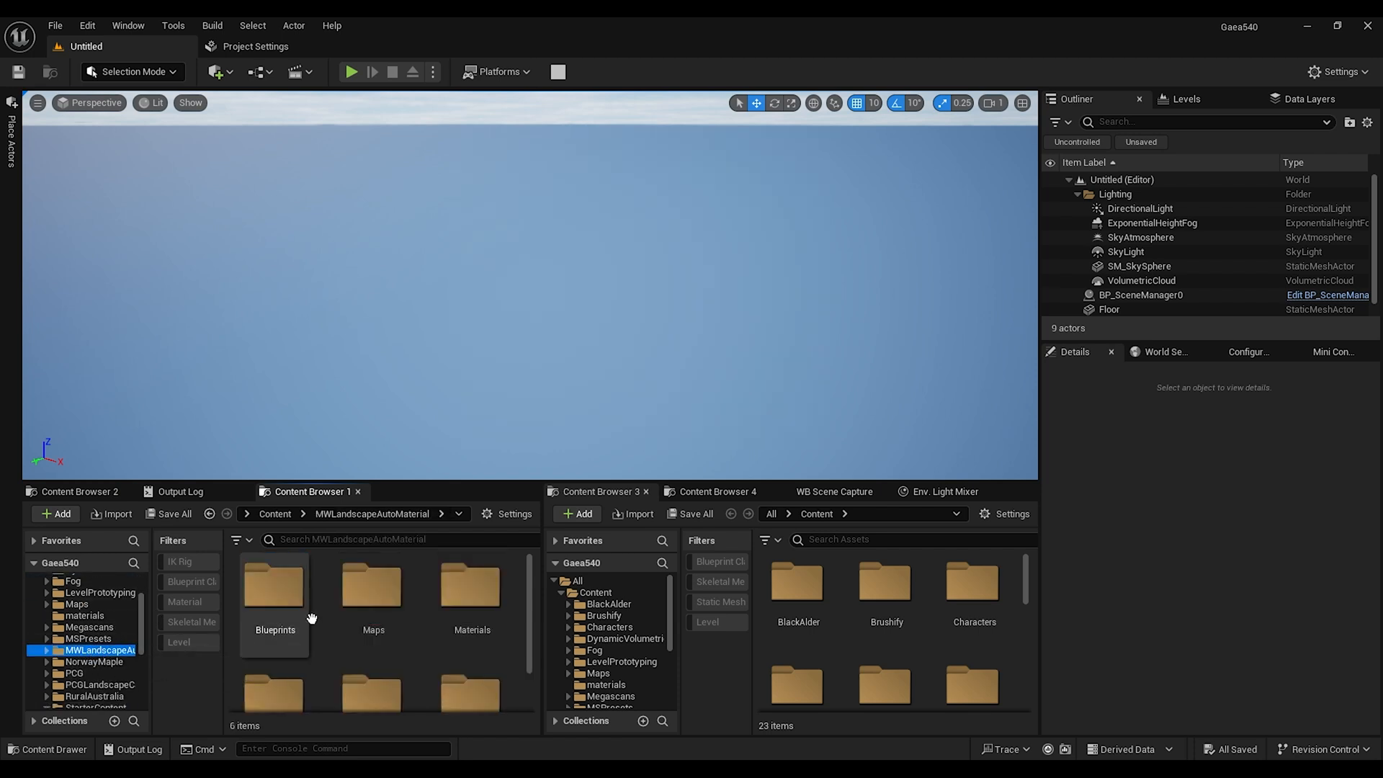
{"action": "double_click", "coordinate": [369, 601]}
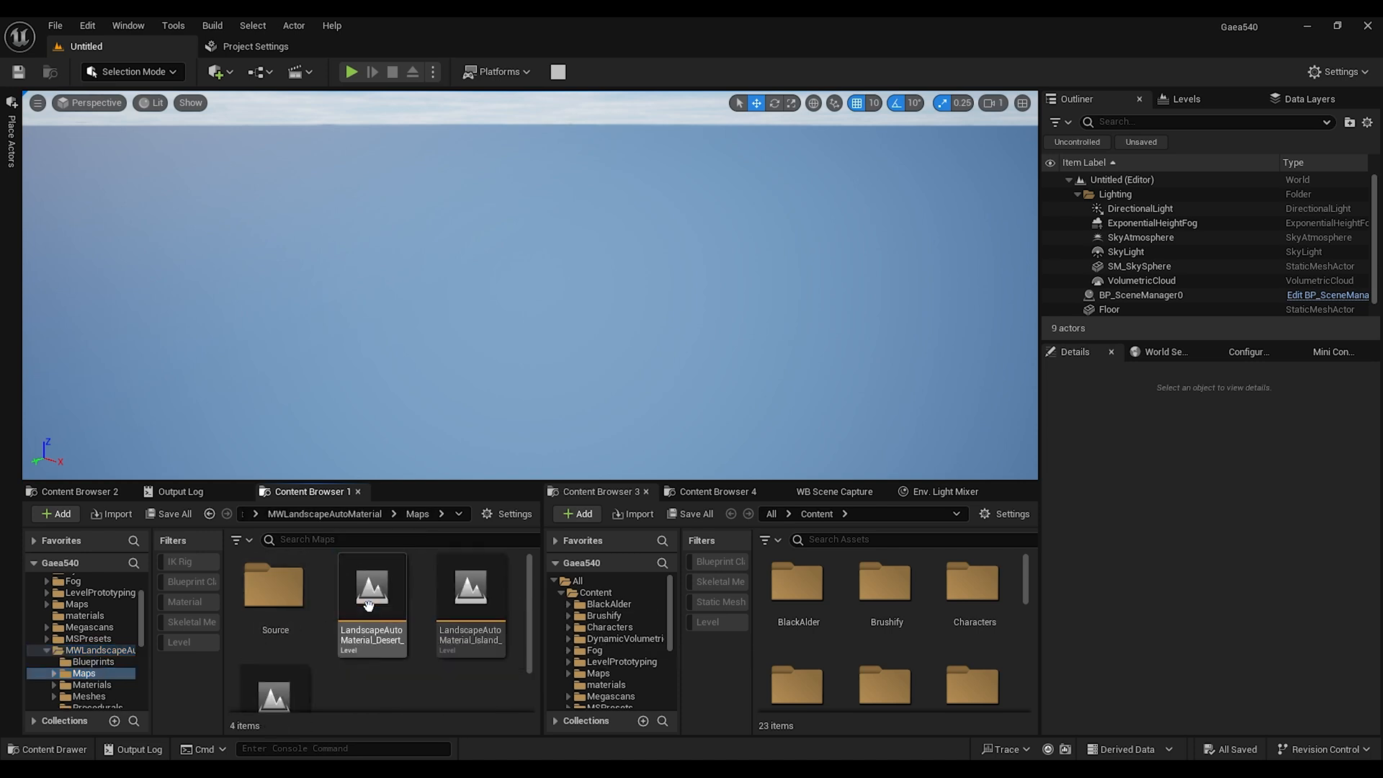
{"action": "left_click", "coordinate": [328, 514]}
{"action": "double_click", "coordinate": [469, 595]}
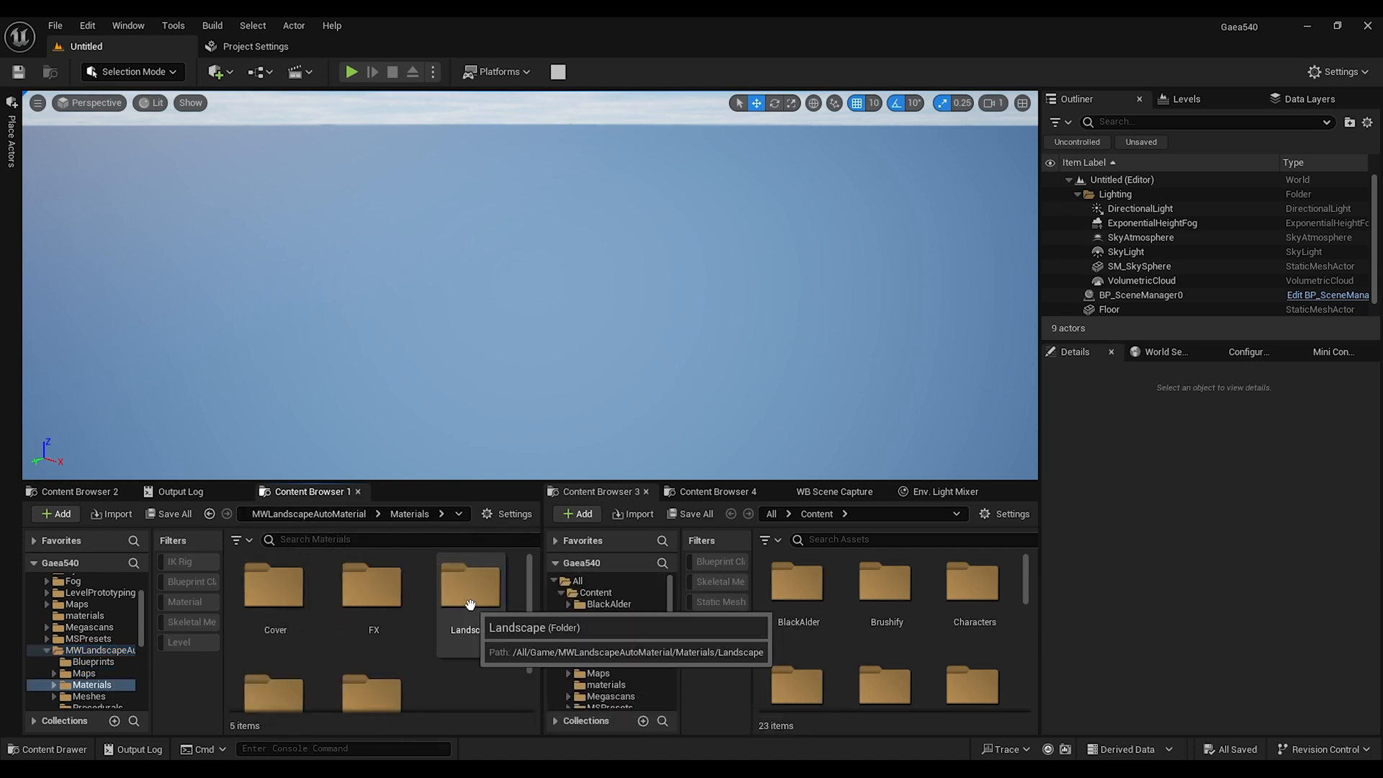
{"action": "scroll", "coordinate": [415, 695], "scroll_direction": "down", "scroll_amount": 2}
{"action": "double_click", "coordinate": [472, 588]}
{"action": "scroll", "coordinate": [451, 677], "scroll_direction": "up", "scroll_amount": 1}
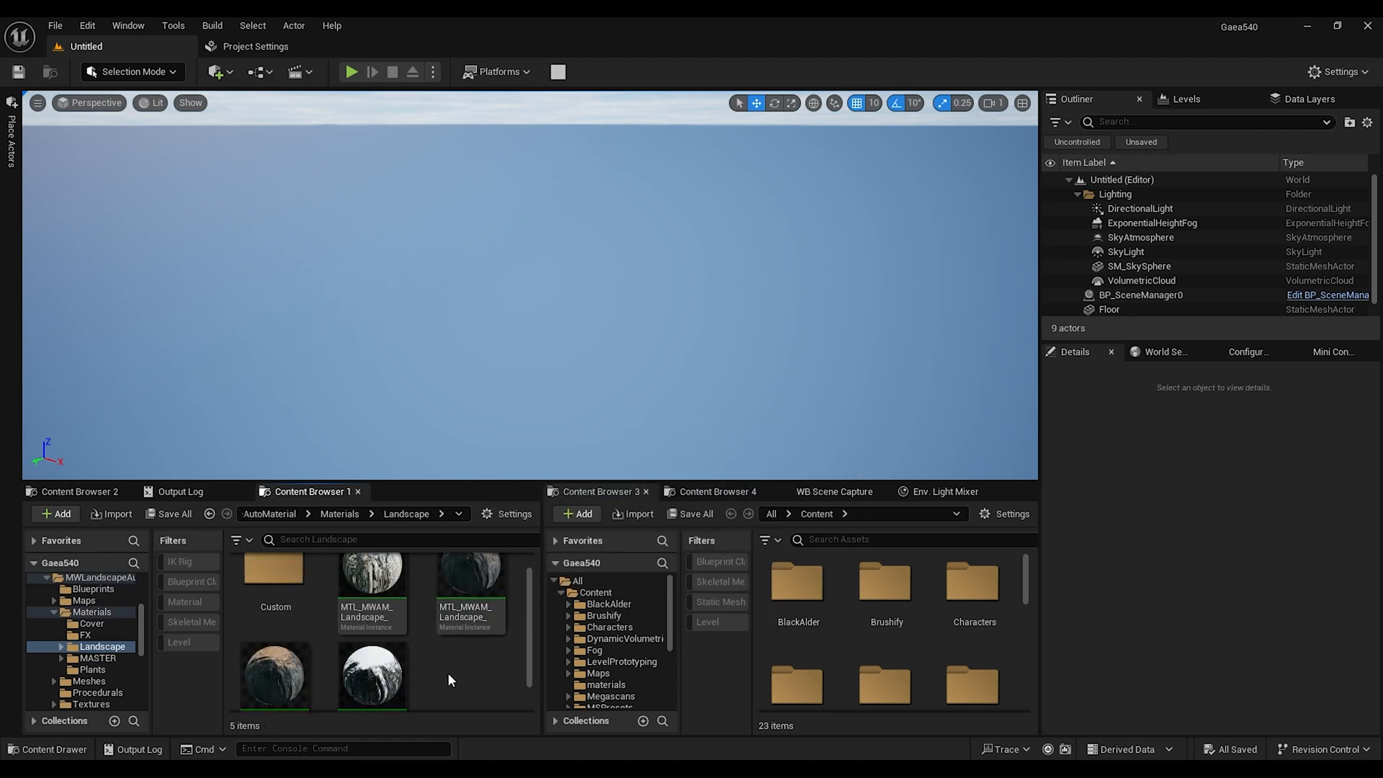
{"action": "scroll", "coordinate": [451, 673], "scroll_direction": "down", "scroll_amount": 1}
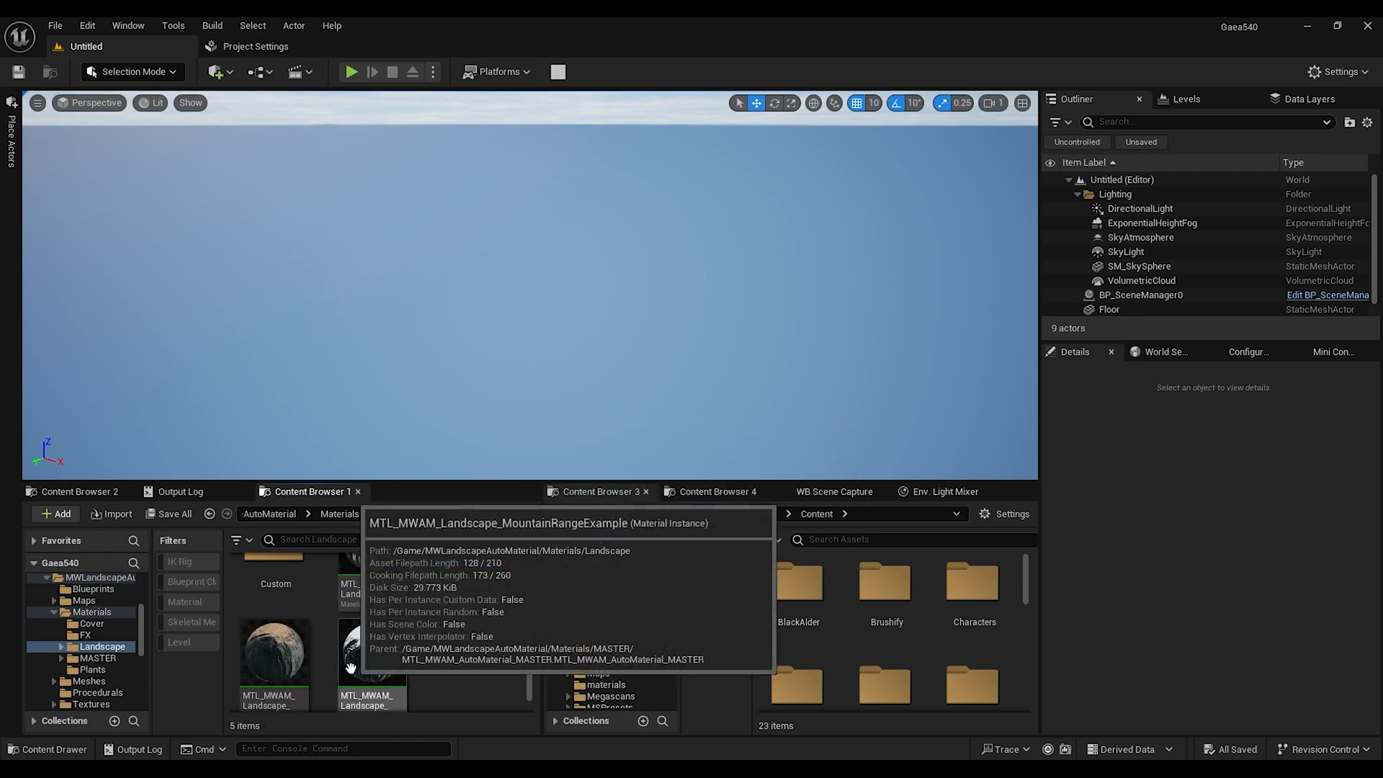
{"action": "scroll", "coordinate": [464, 653], "scroll_direction": "up", "scroll_amount": 1}
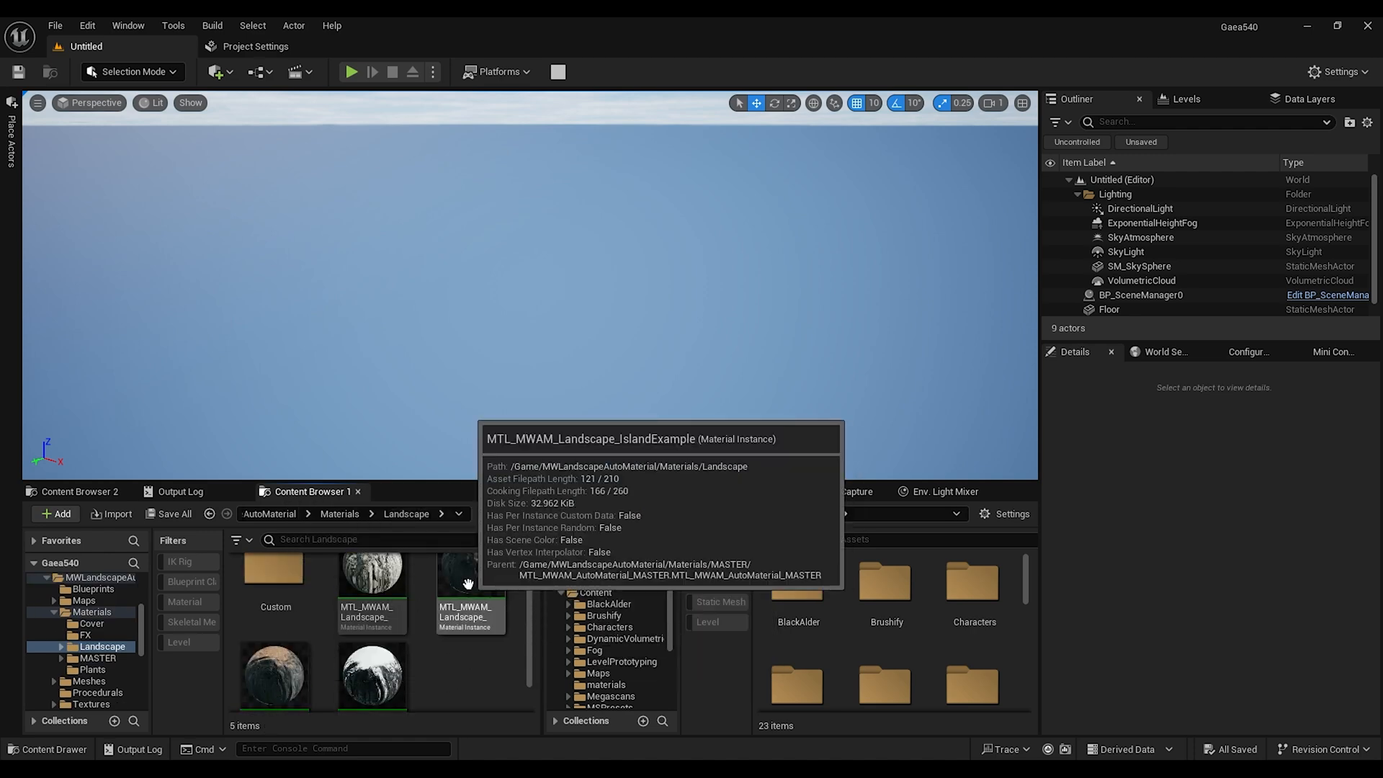
{"action": "left_click", "coordinate": [482, 576]}
{"action": "scroll", "coordinate": [484, 578], "scroll_direction": "up", "scroll_amount": 1}
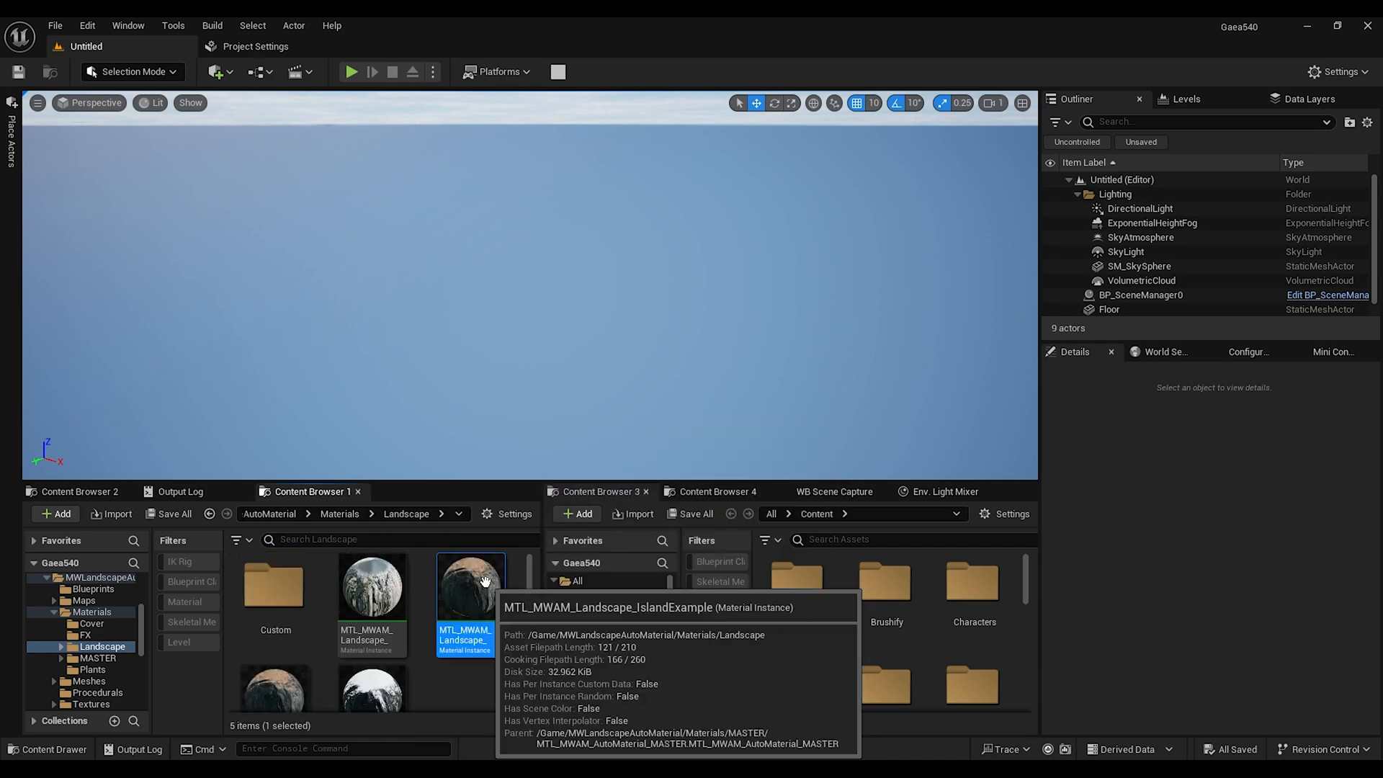
Create a folder named Tutorial inside the Landscape materials folder and paste the copied island material instance into it
{"action": "right_click", "coordinate": [452, 693]}
{"action": "left_click", "coordinate": [537, 205]}
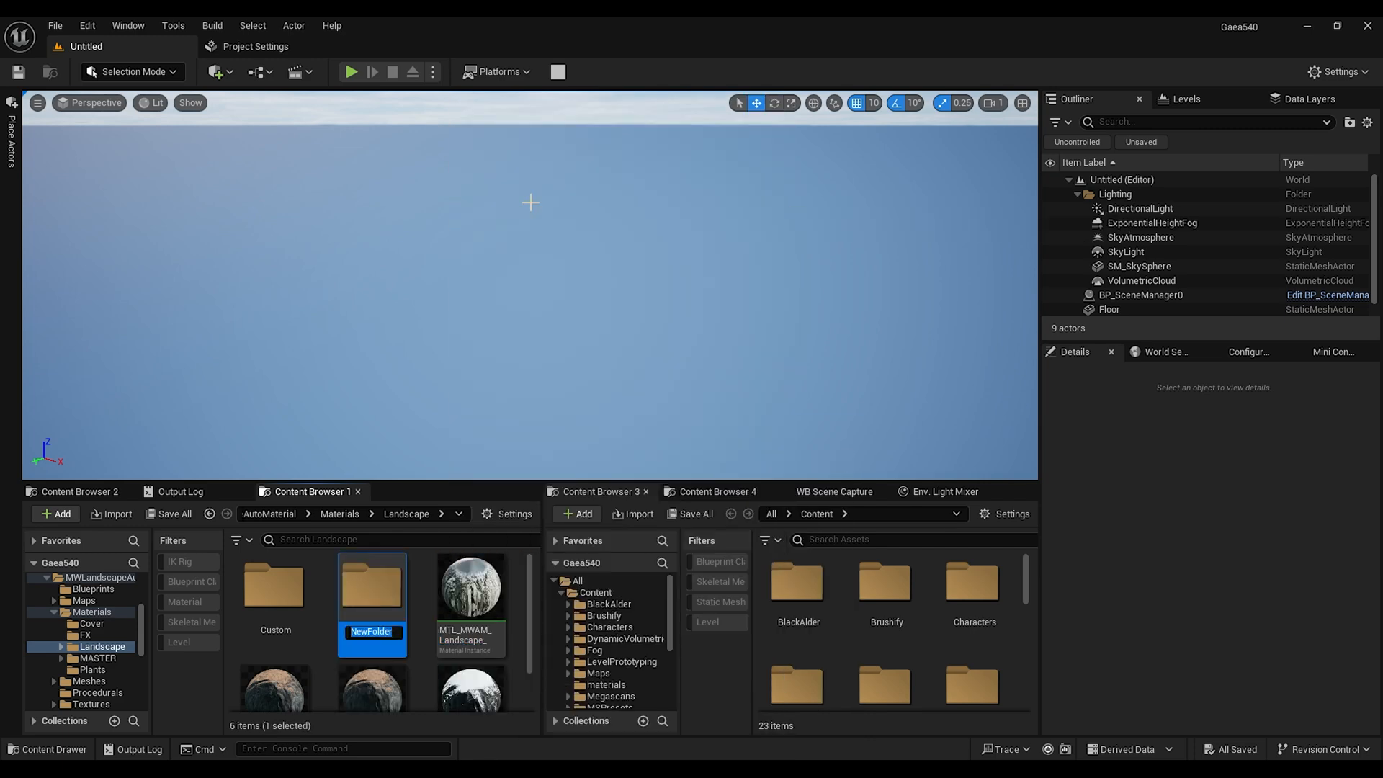
{"action": "type", "text": "Tutorial"}
{"action": "key", "text": "Return"}
{"action": "double_click", "coordinate": [392, 601]}
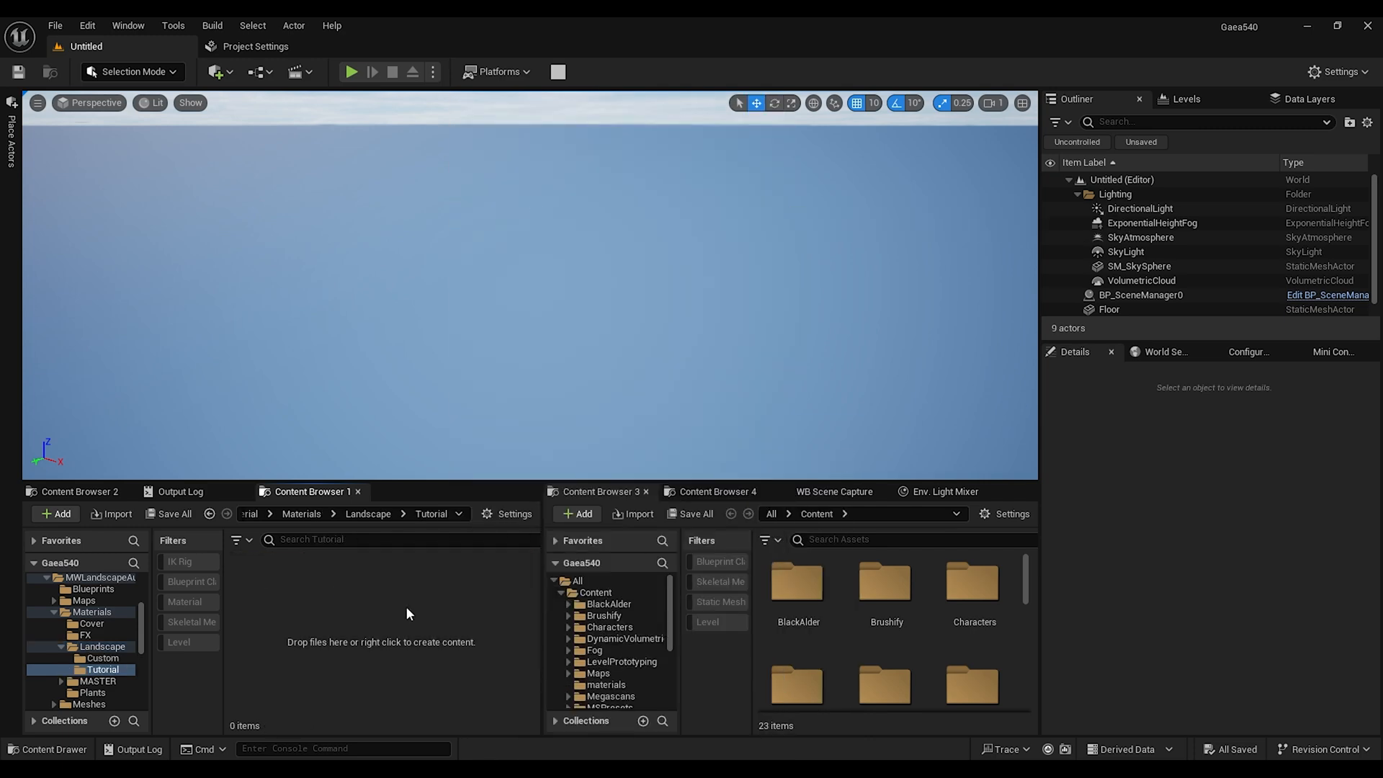
{"action": "key", "text": "ctrl+v"}
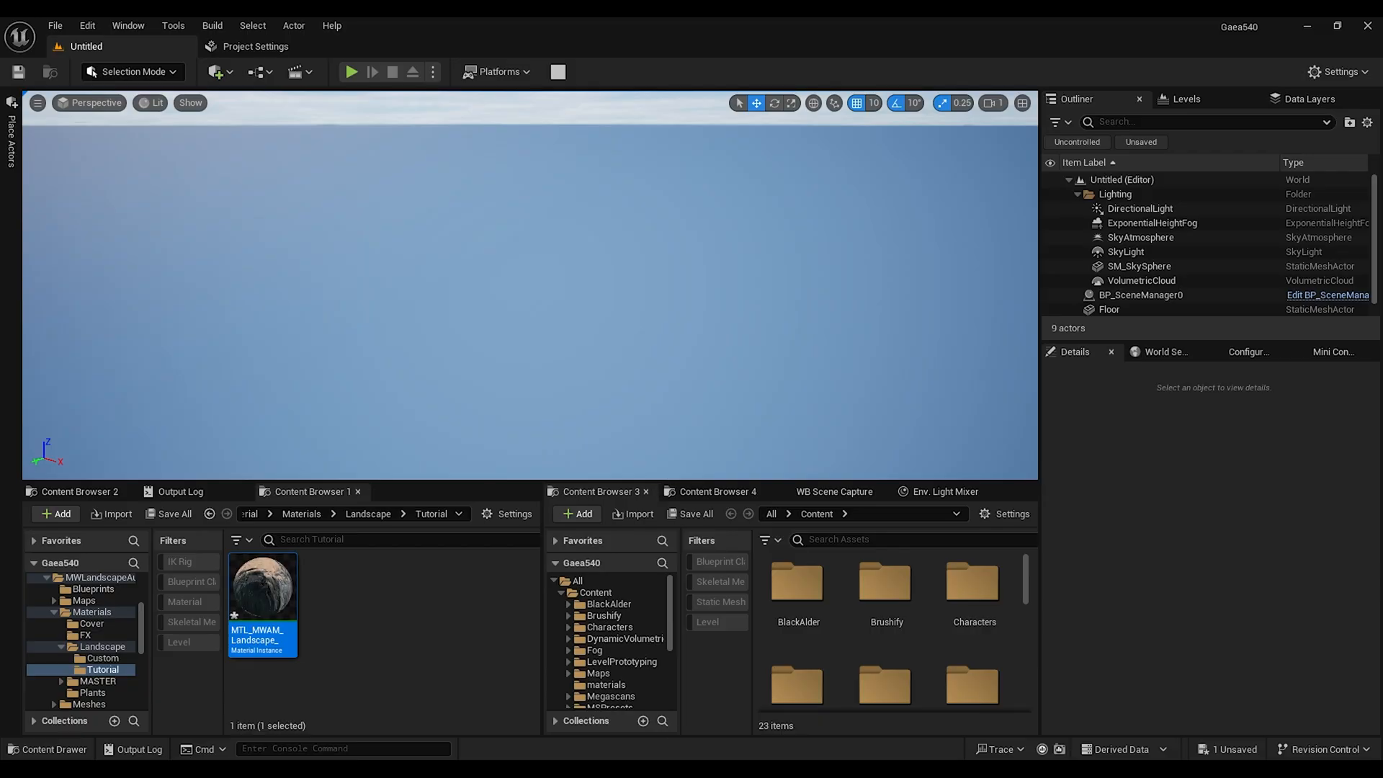
Open the copied island material instance, look through its Dirt and Grass parameters, and save it
{"action": "left_click_drag", "start_coordinate": [289, 758], "coordinate": [592, 166]}
{"action": "left_click", "coordinate": [747, 149]}
{"action": "scroll", "coordinate": [910, 489], "scroll_direction": "down", "scroll_amount": 3}
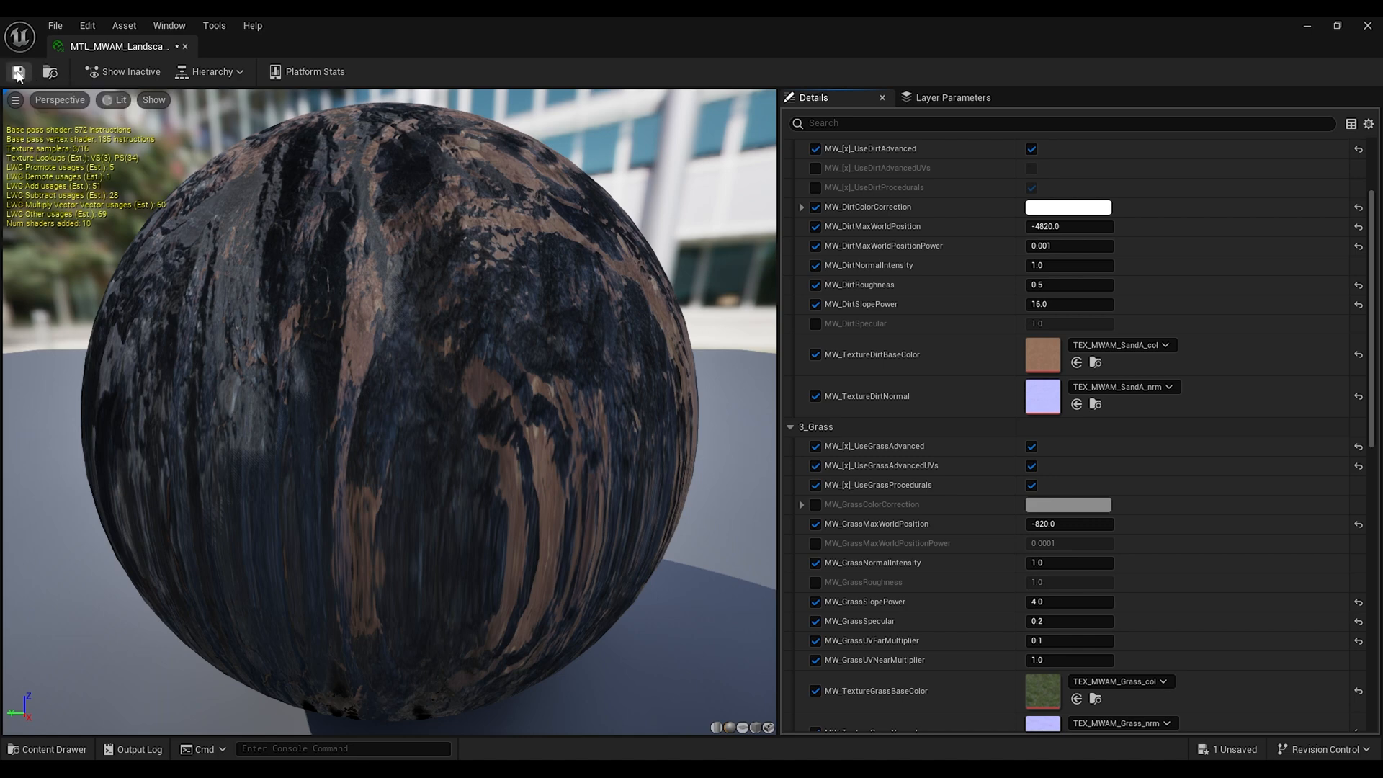
{"action": "left_click", "coordinate": [19, 72]}
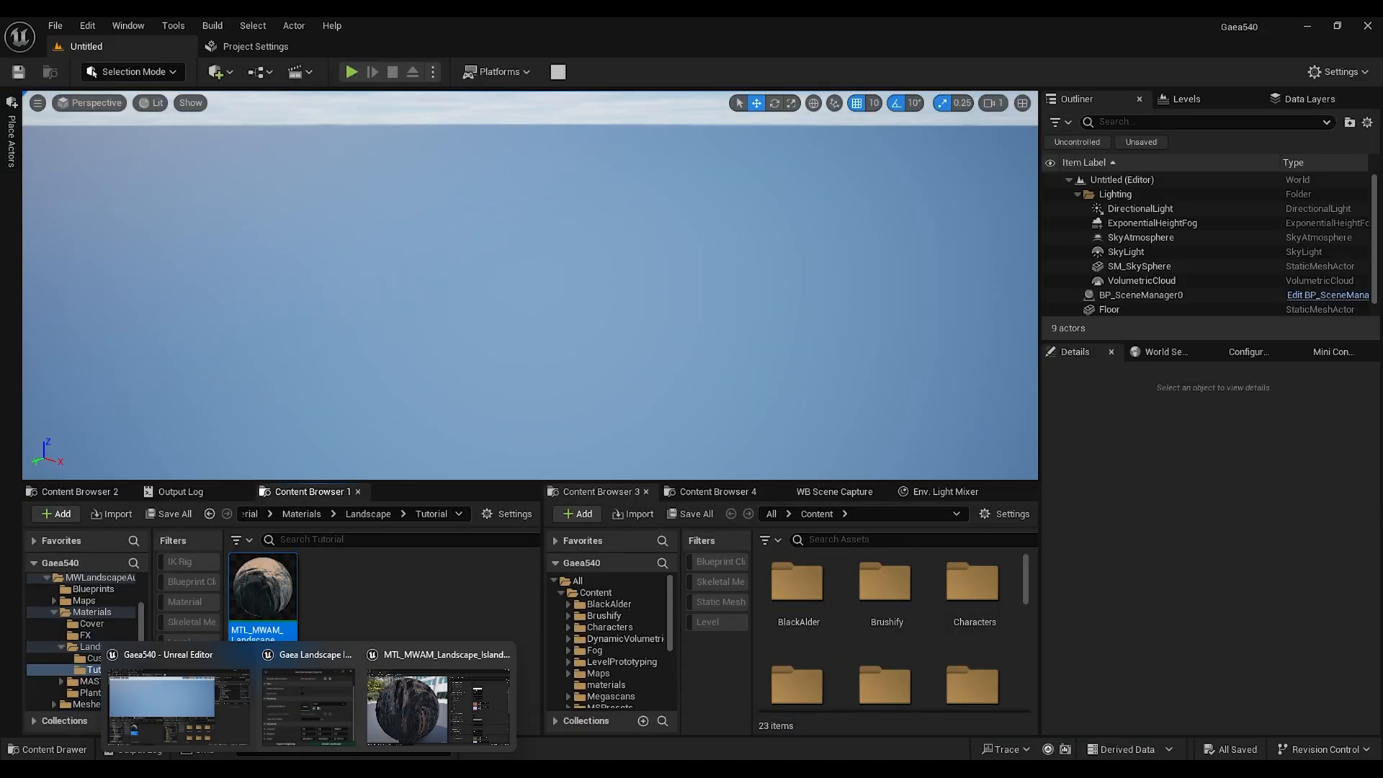
Assign the copied island material as the importer's Landscape Material and create the landscape
{"action": "left_click", "coordinate": [309, 702]}
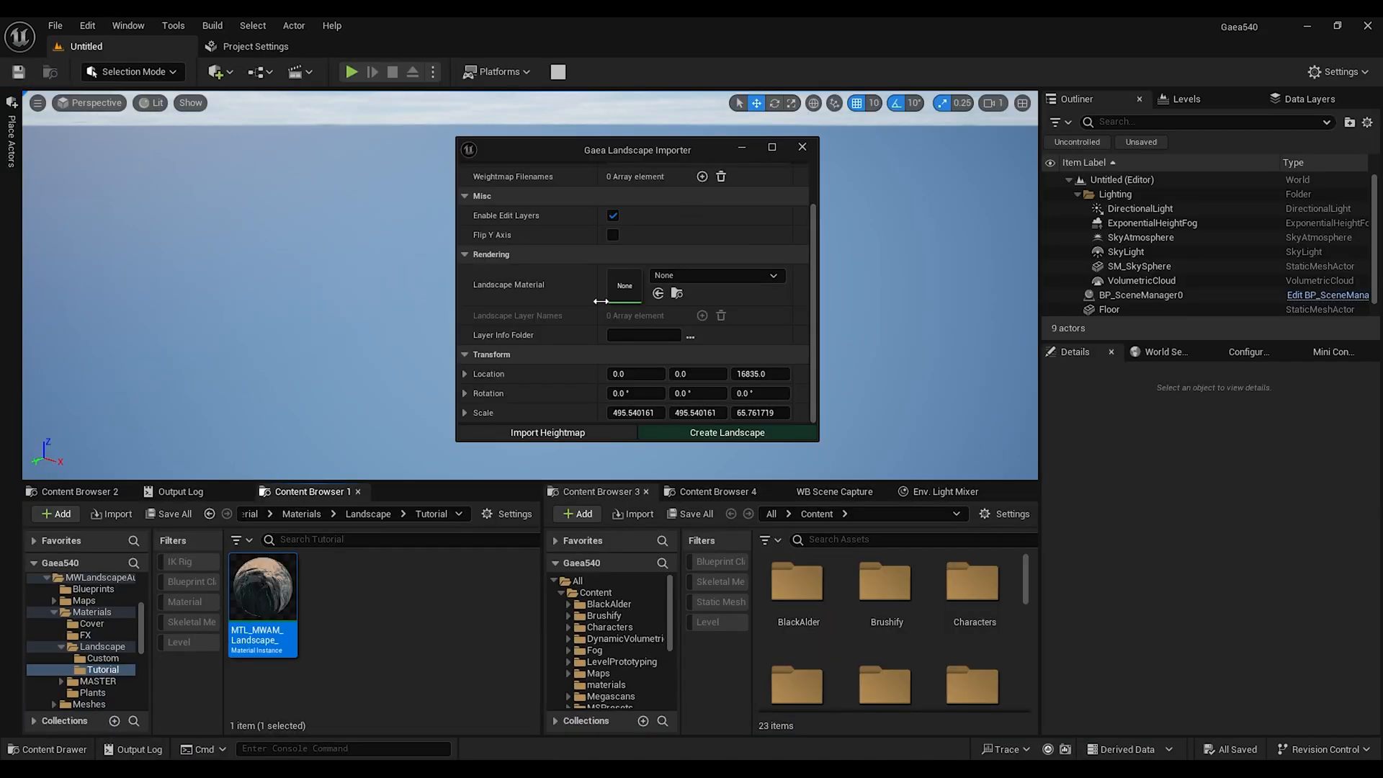
{"action": "left_click", "coordinate": [659, 294]}
{"action": "left_click_drag", "start_coordinate": [626, 150], "coordinate": [585, 203]}
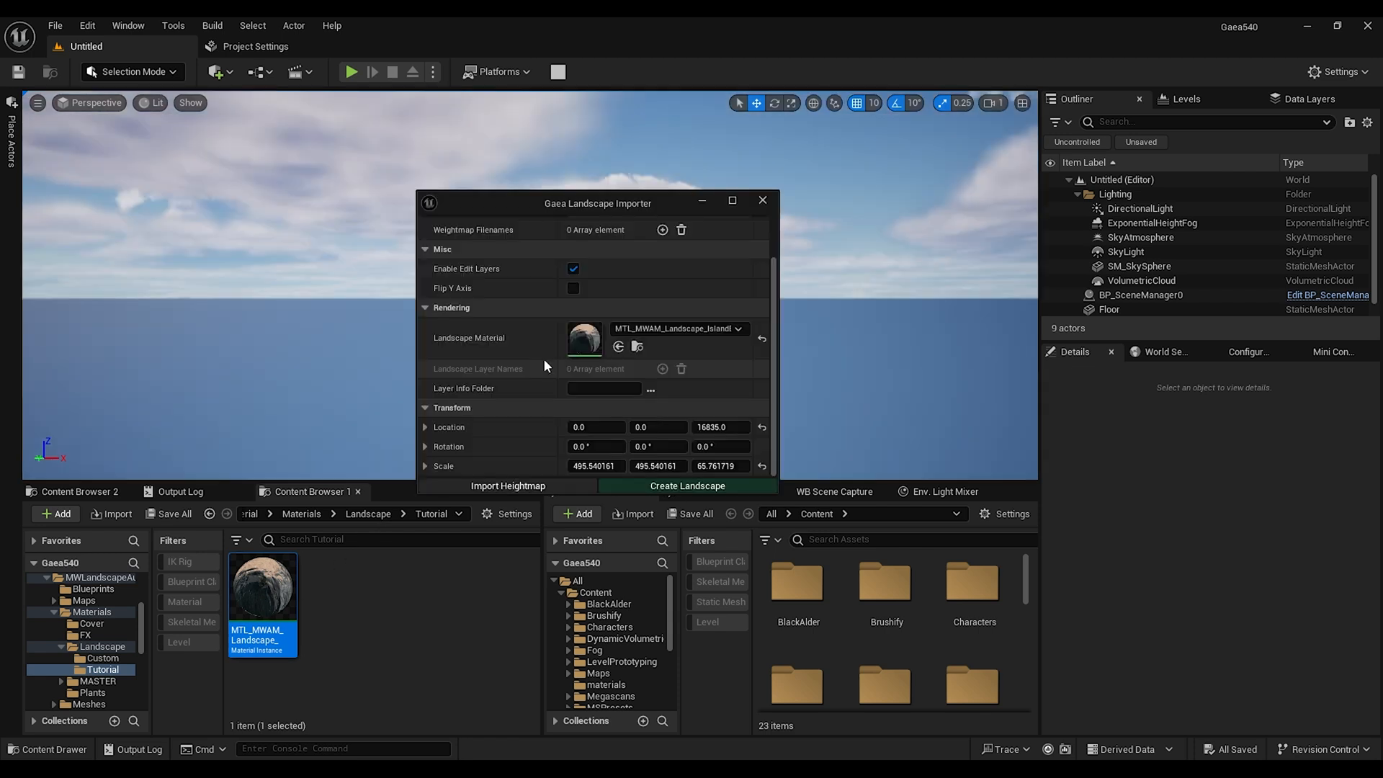
{"action": "left_click", "coordinate": [704, 487]}
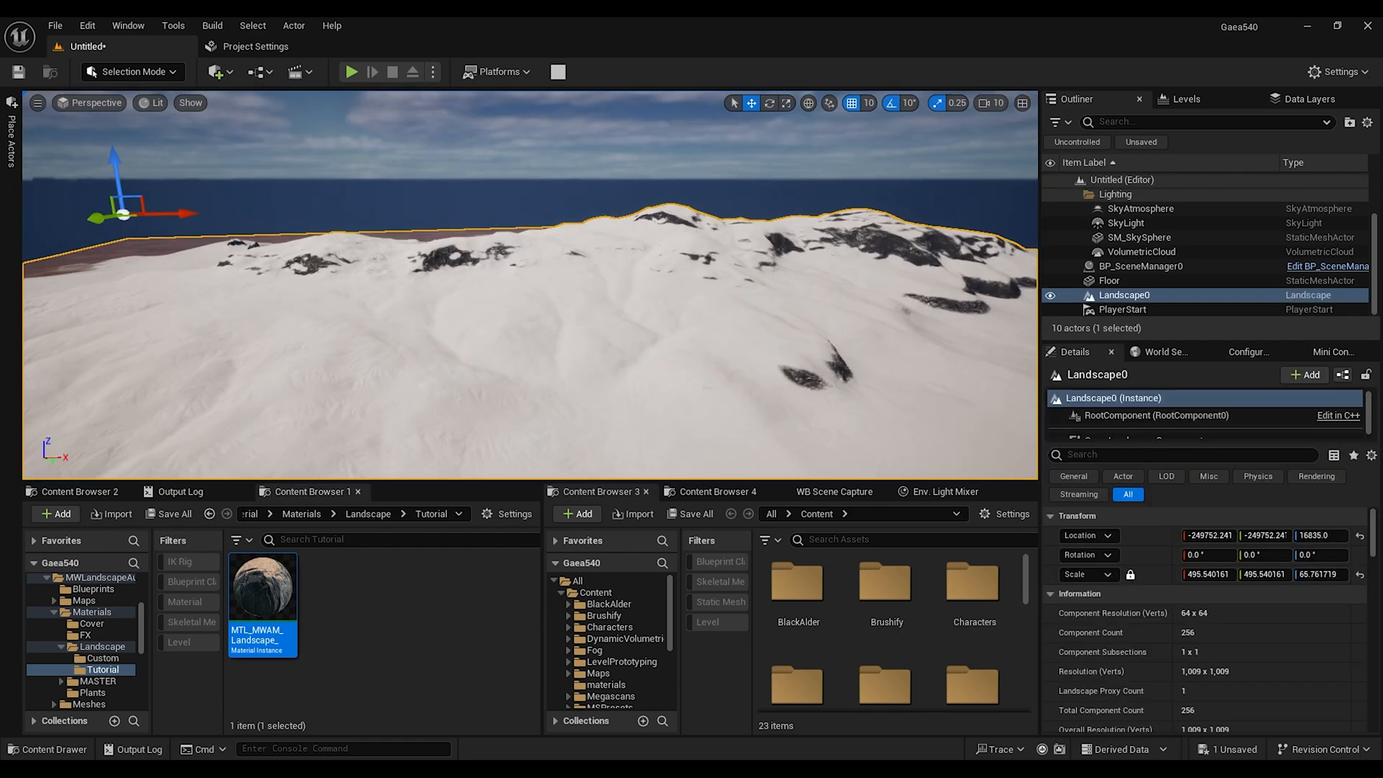
Inspect the new landscape, place the resized material instance window beside the viewport, and expand its 1_Water parameters
{"action": "right_click_drag", "start_coordinate": [652, 360], "coordinate": [530, 360]}
{"action": "right_click_drag", "start_coordinate": [629, 299], "coordinate": [626, 300]}
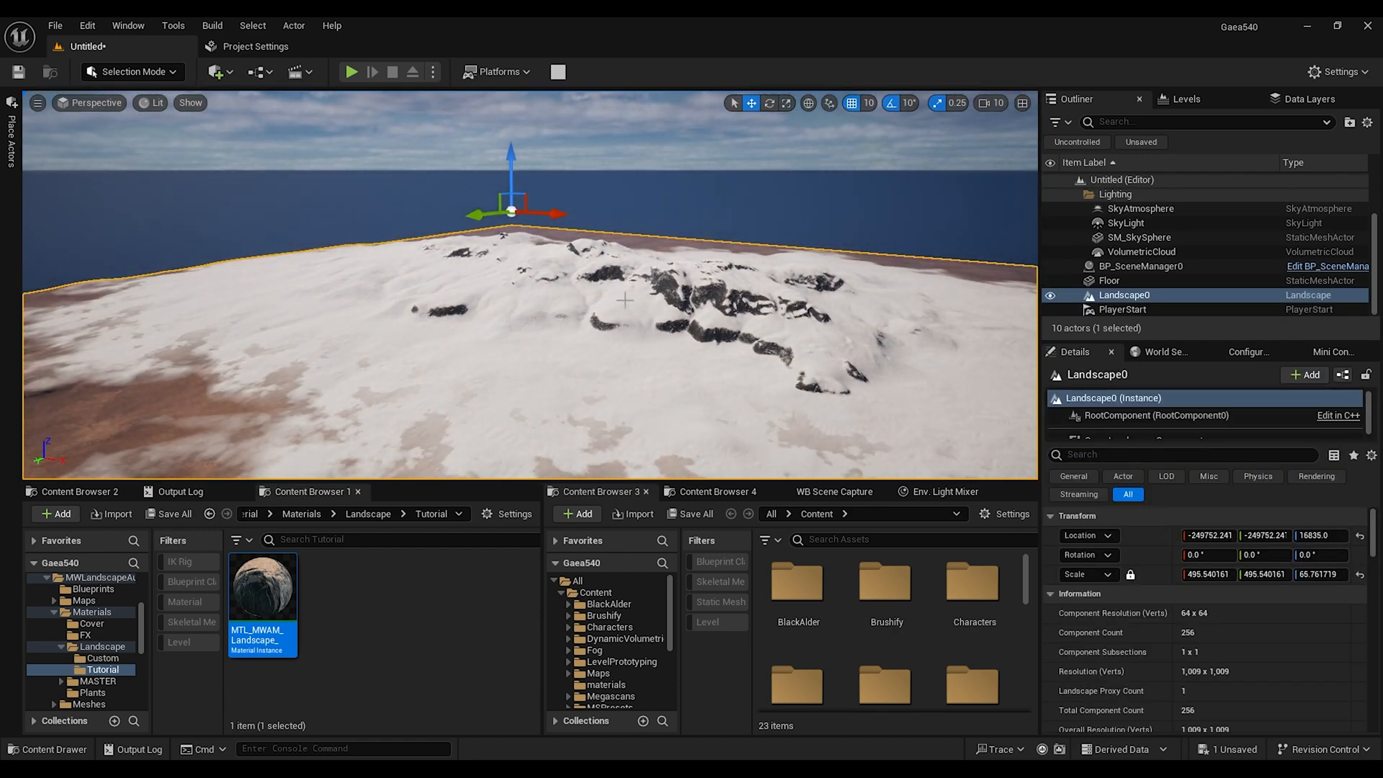
{"action": "right_click_drag", "start_coordinate": [628, 338], "coordinate": [694, 352]}
{"action": "left_click", "coordinate": [310, 767]}
{"action": "left_click", "coordinate": [350, 730]}
{"action": "left_click_drag", "start_coordinate": [649, 49], "coordinate": [963, 101]}
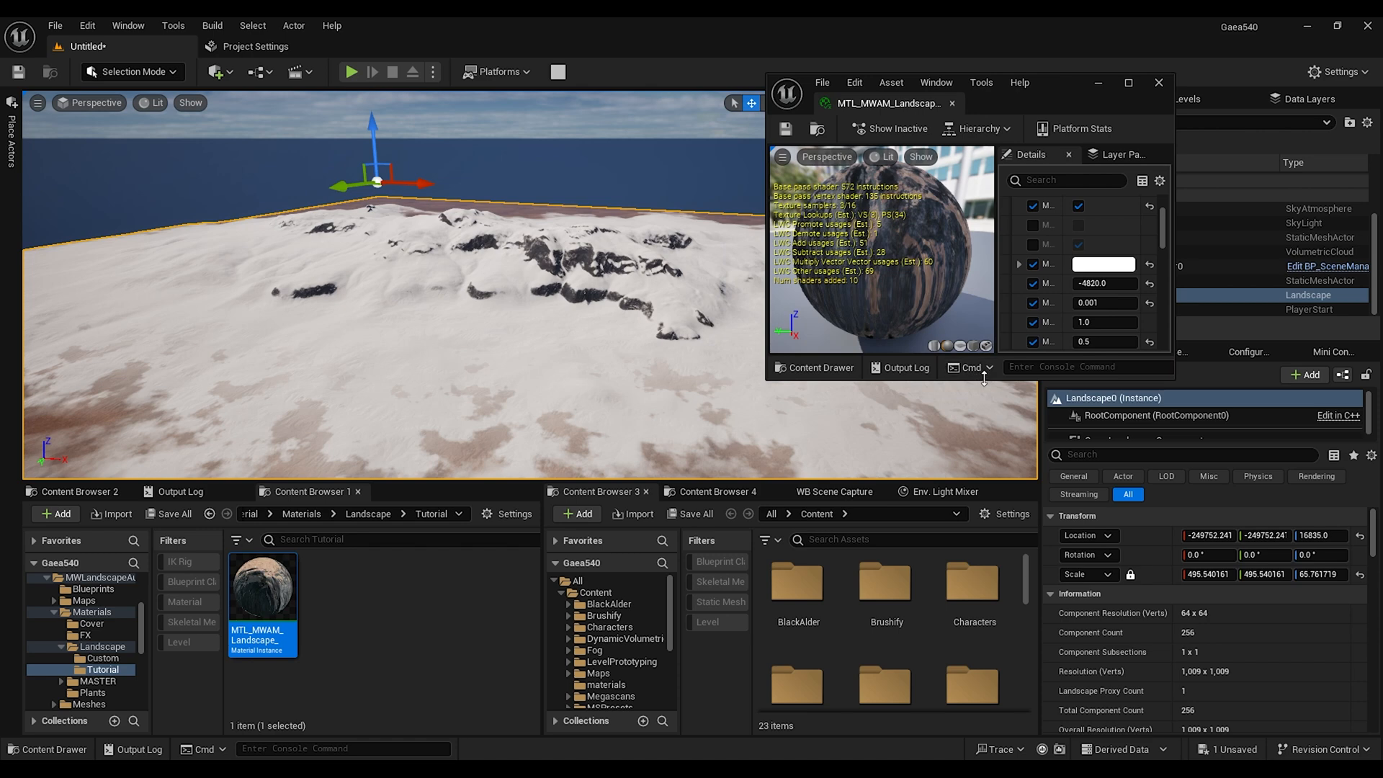
{"action": "left_click_drag", "start_coordinate": [984, 379], "coordinate": [983, 703]}
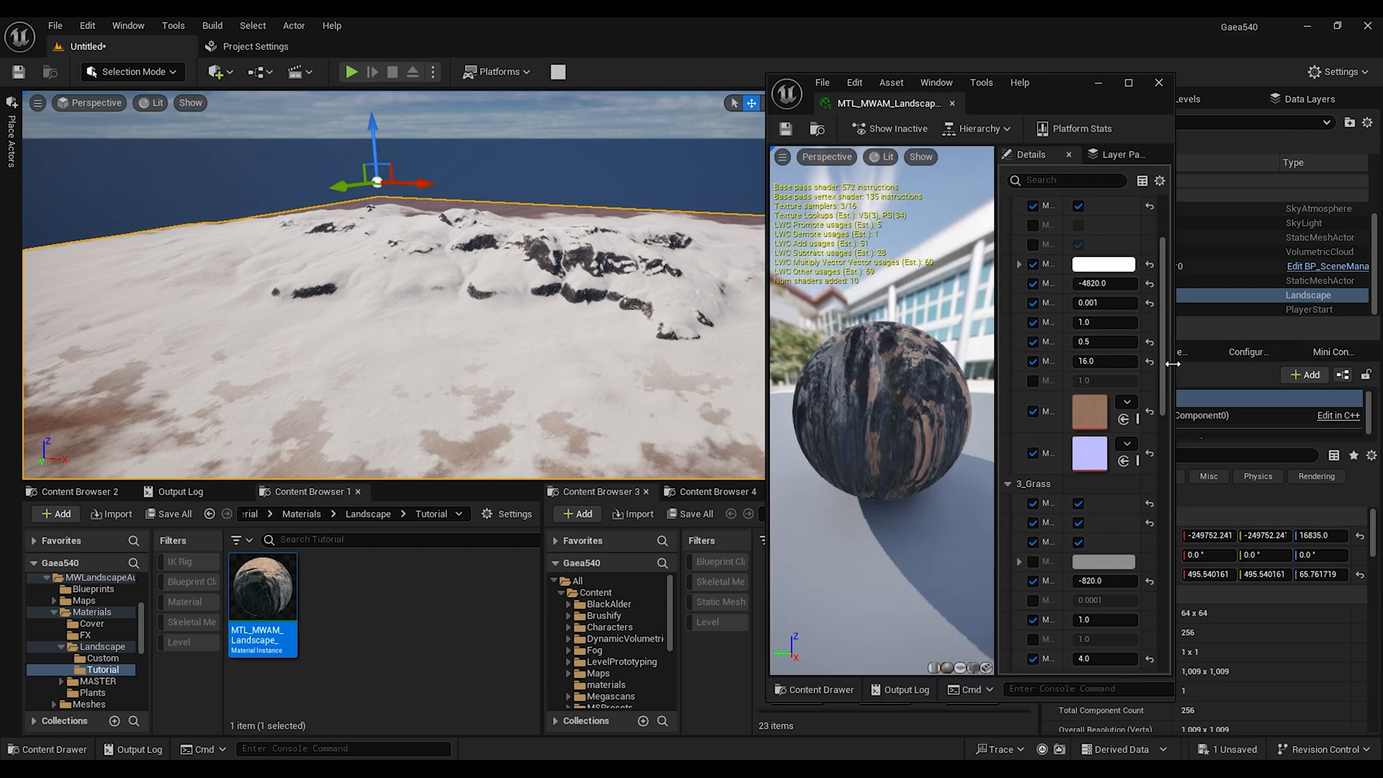
{"action": "left_click_drag", "start_coordinate": [1173, 364], "coordinate": [1354, 364]}
{"action": "left_click", "coordinate": [927, 281]}
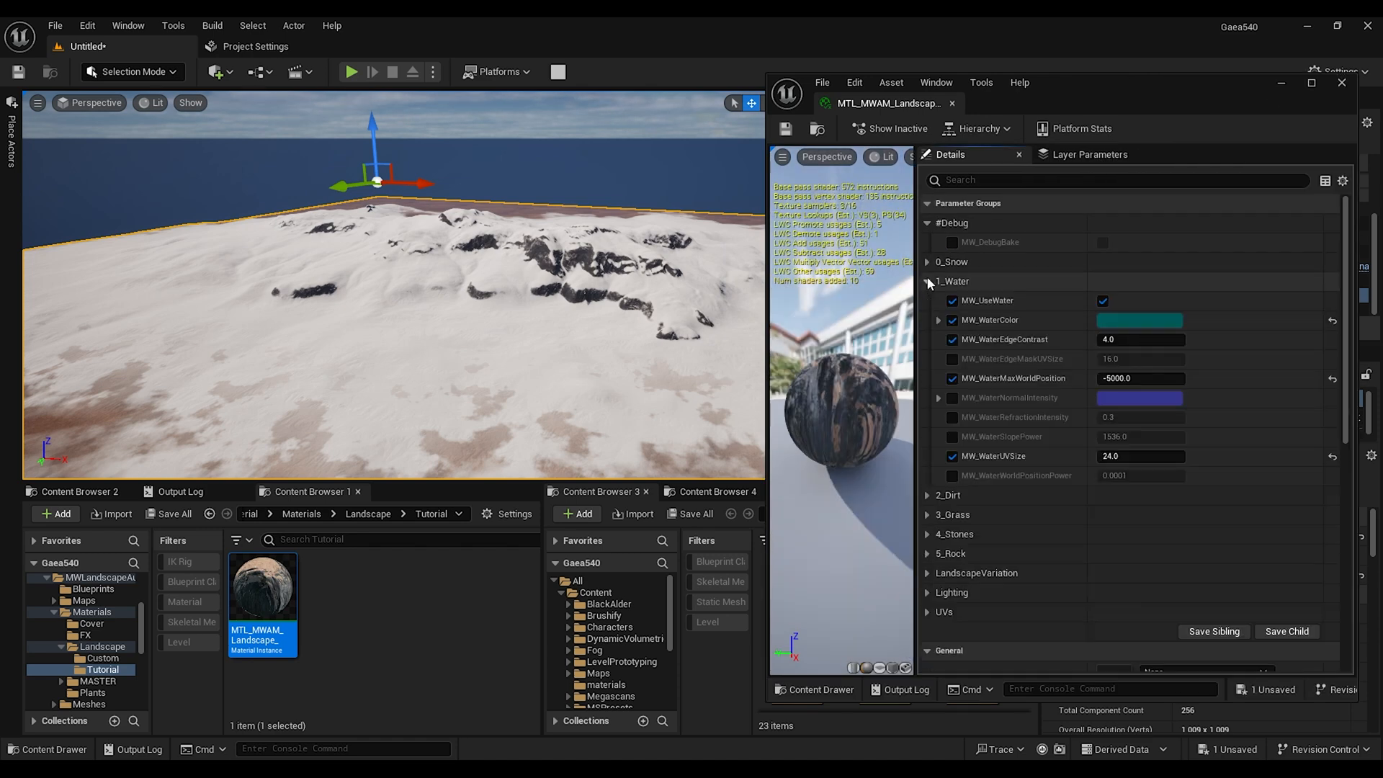
Toggle MW_UseWater off and on, try raising MW_WaterMaxWorldPosition to 1022023.1875, and inspect the coastline
{"action": "left_click", "coordinate": [1102, 301]}
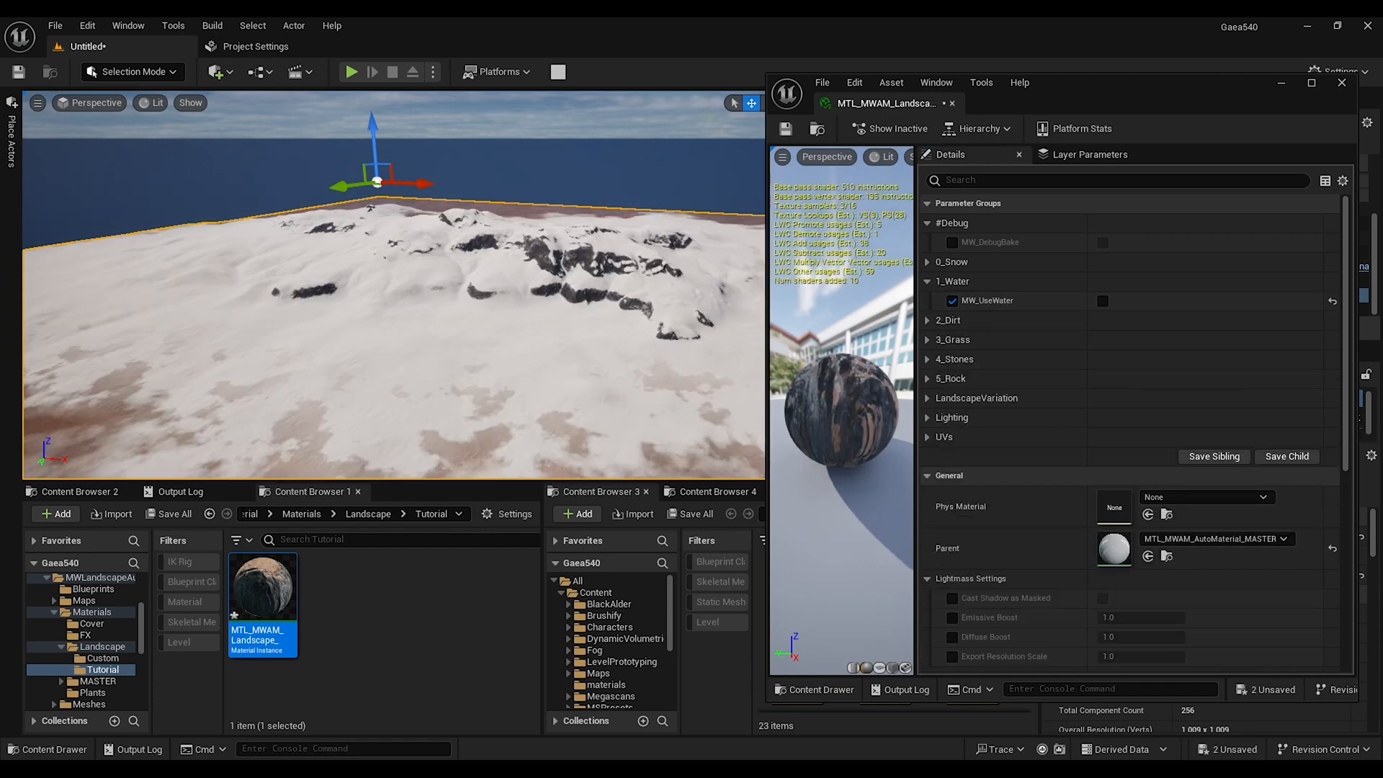
{"action": "left_click", "coordinate": [1103, 302]}
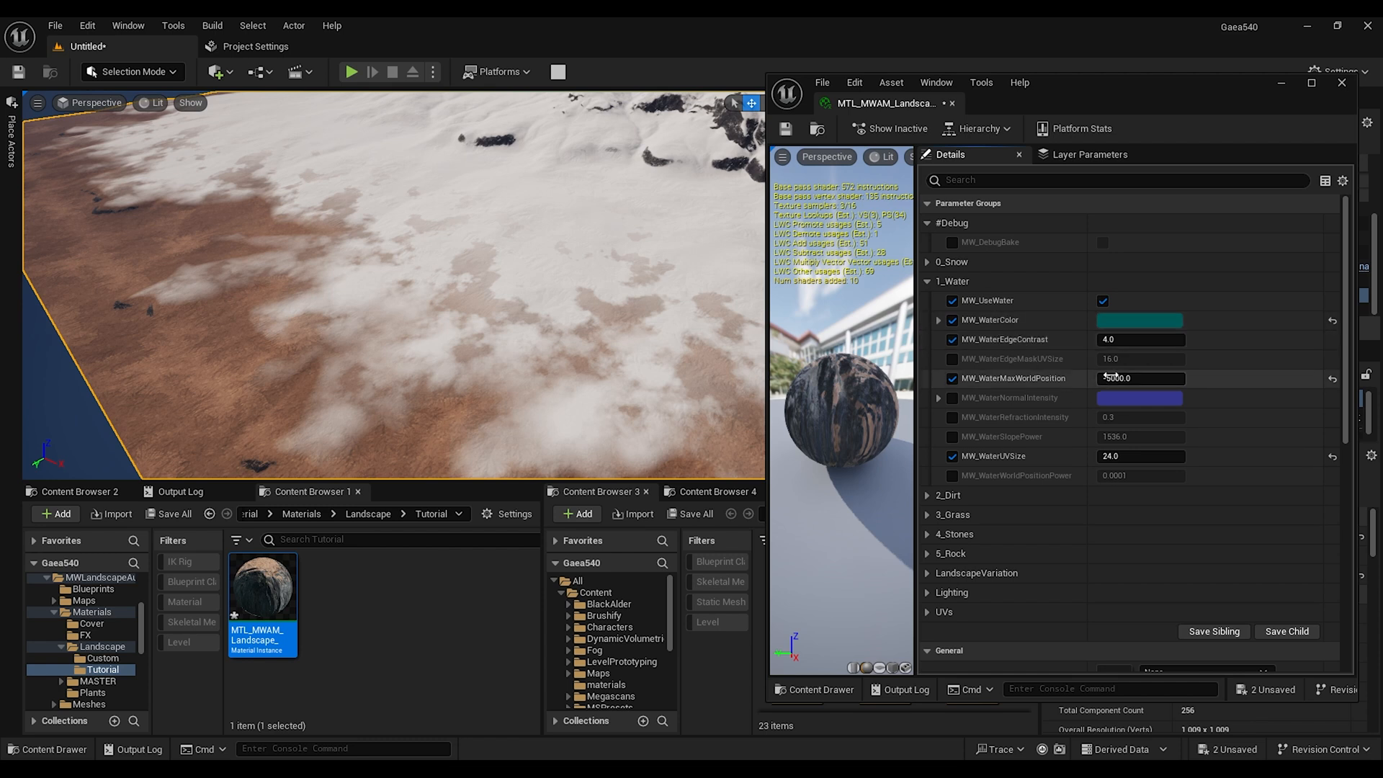
{"action": "left_click_drag", "start_coordinate": [1141, 378], "coordinate": [1153, 379]}
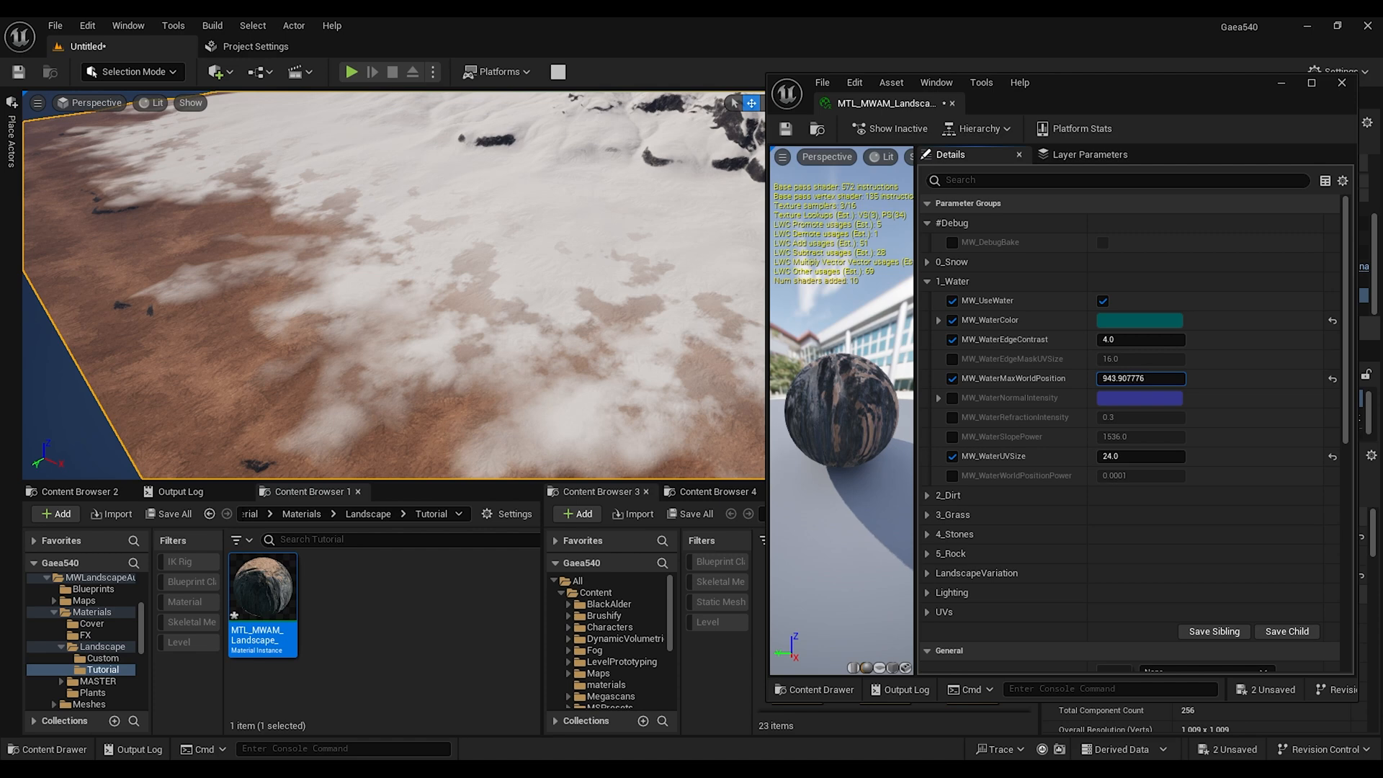
{"action": "left_click_drag", "start_coordinate": [1114, 380], "coordinate": [1127, 380]}
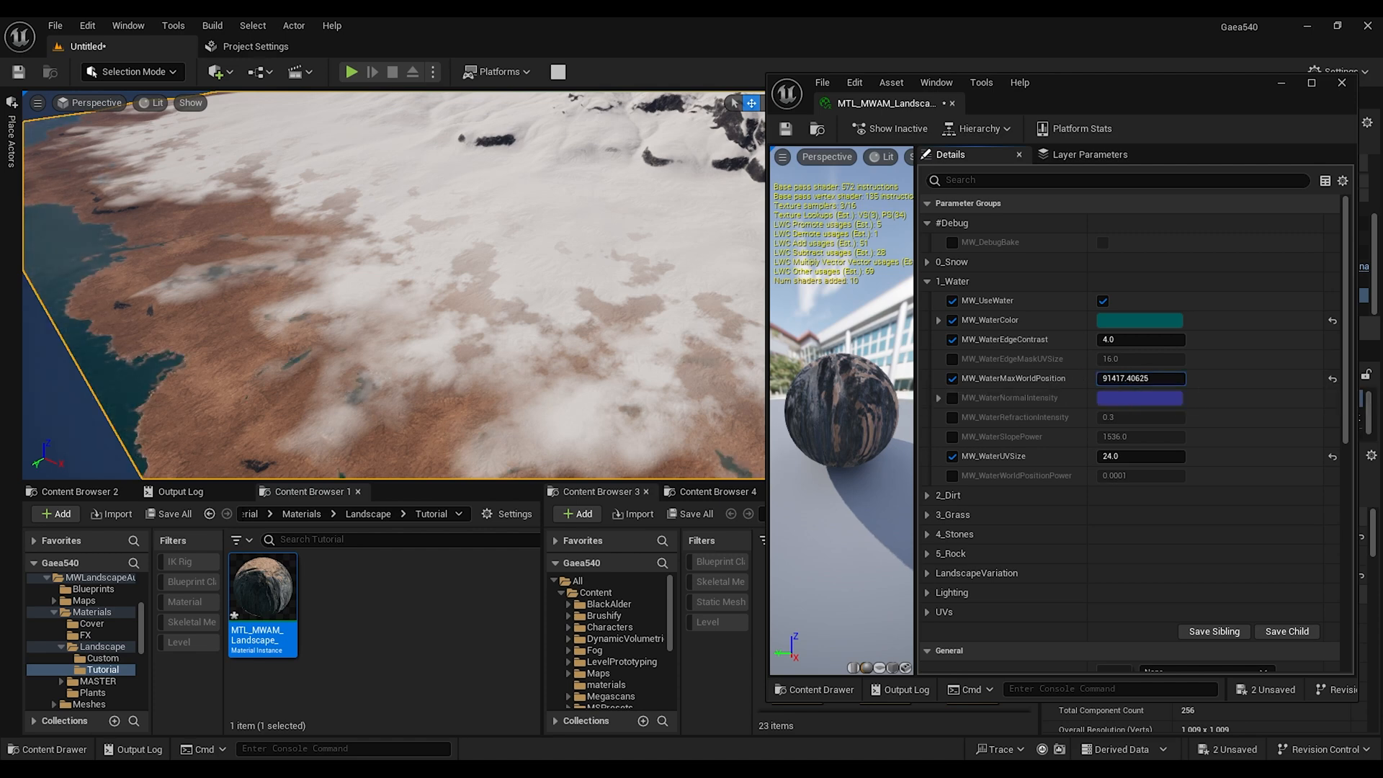
{"action": "key", "text": "w"}
{"action": "right_click_drag", "start_coordinate": [362, 312], "coordinate": [732, 241]}
{"action": "key", "text": "w"}
{"action": "key", "text": "w"}
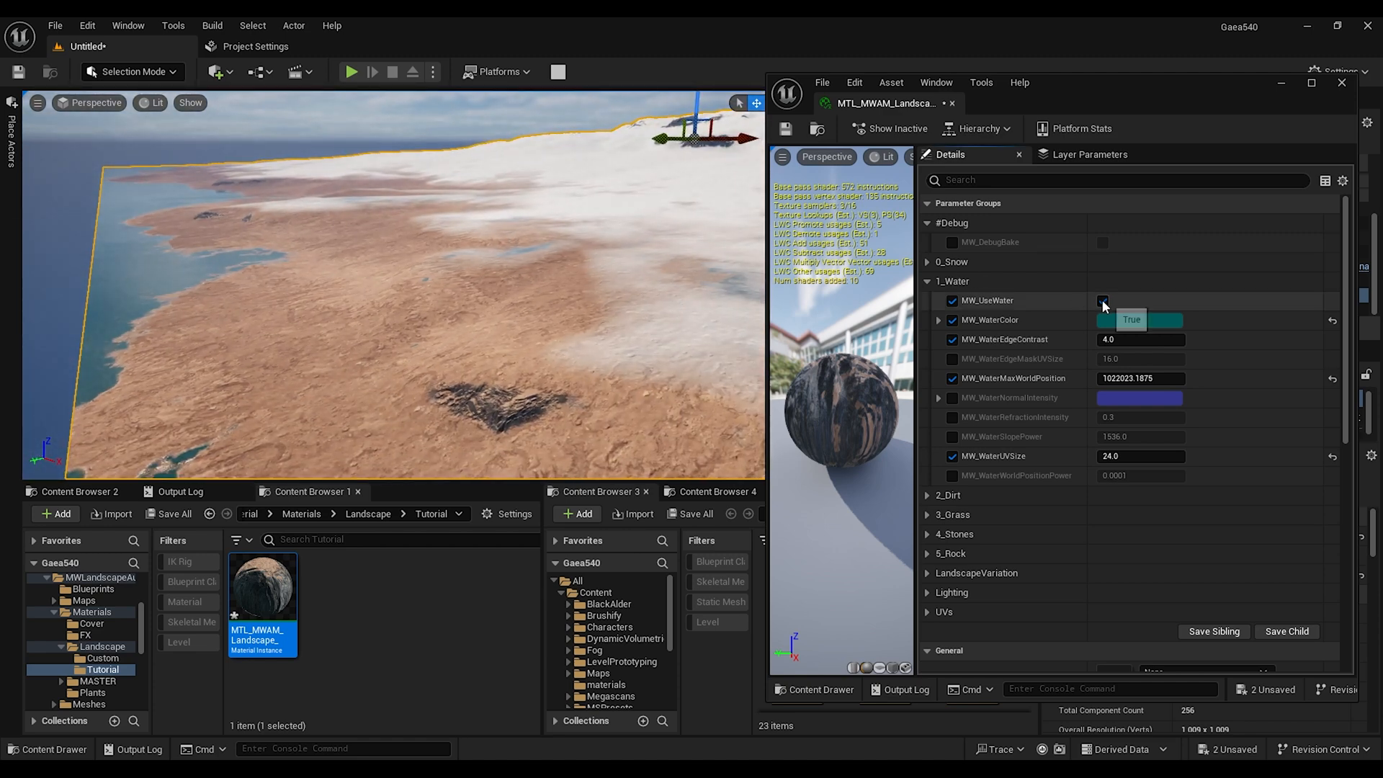
Turn off MW_UseWater in the island material instance and view the snowy mountains
{"action": "left_click", "coordinate": [1103, 301]}
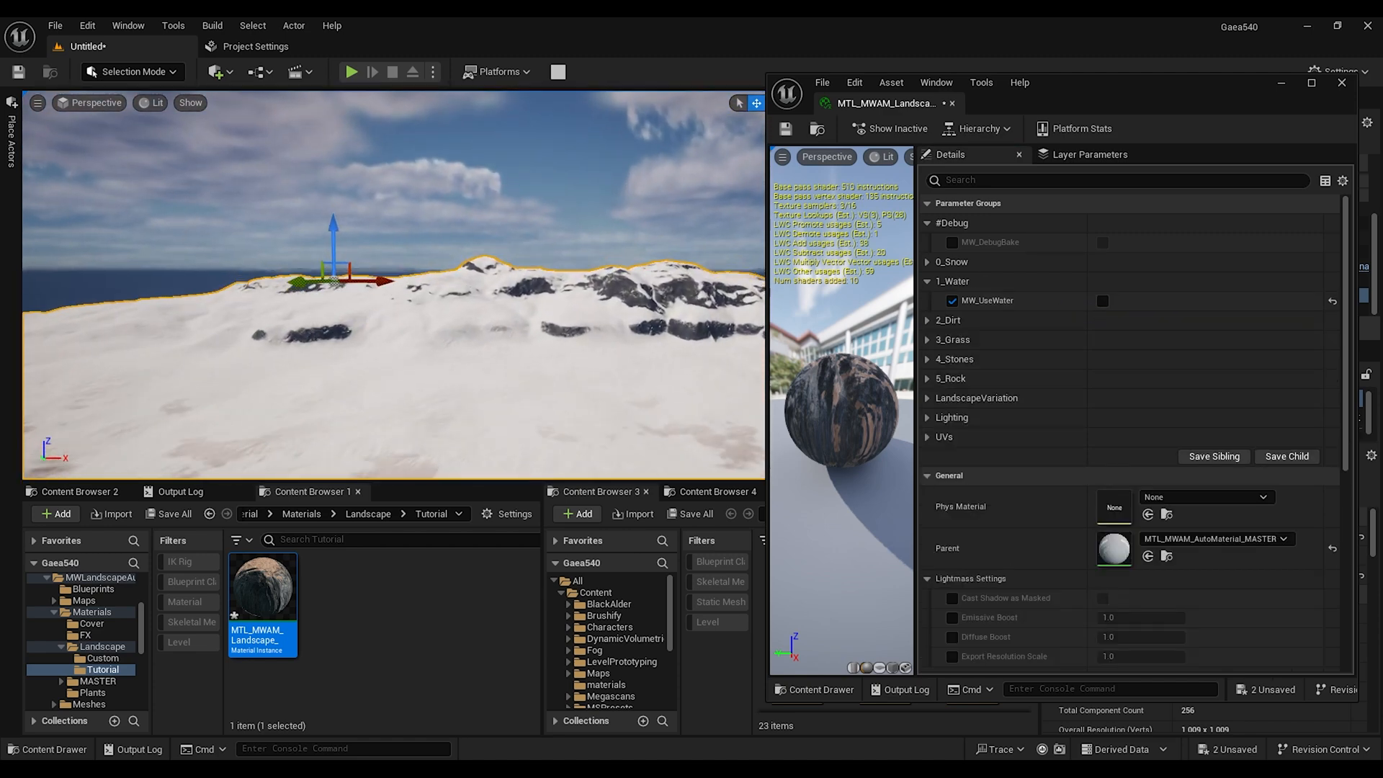
{"action": "right_click_drag", "start_coordinate": [461, 288], "coordinate": [395, 336]}
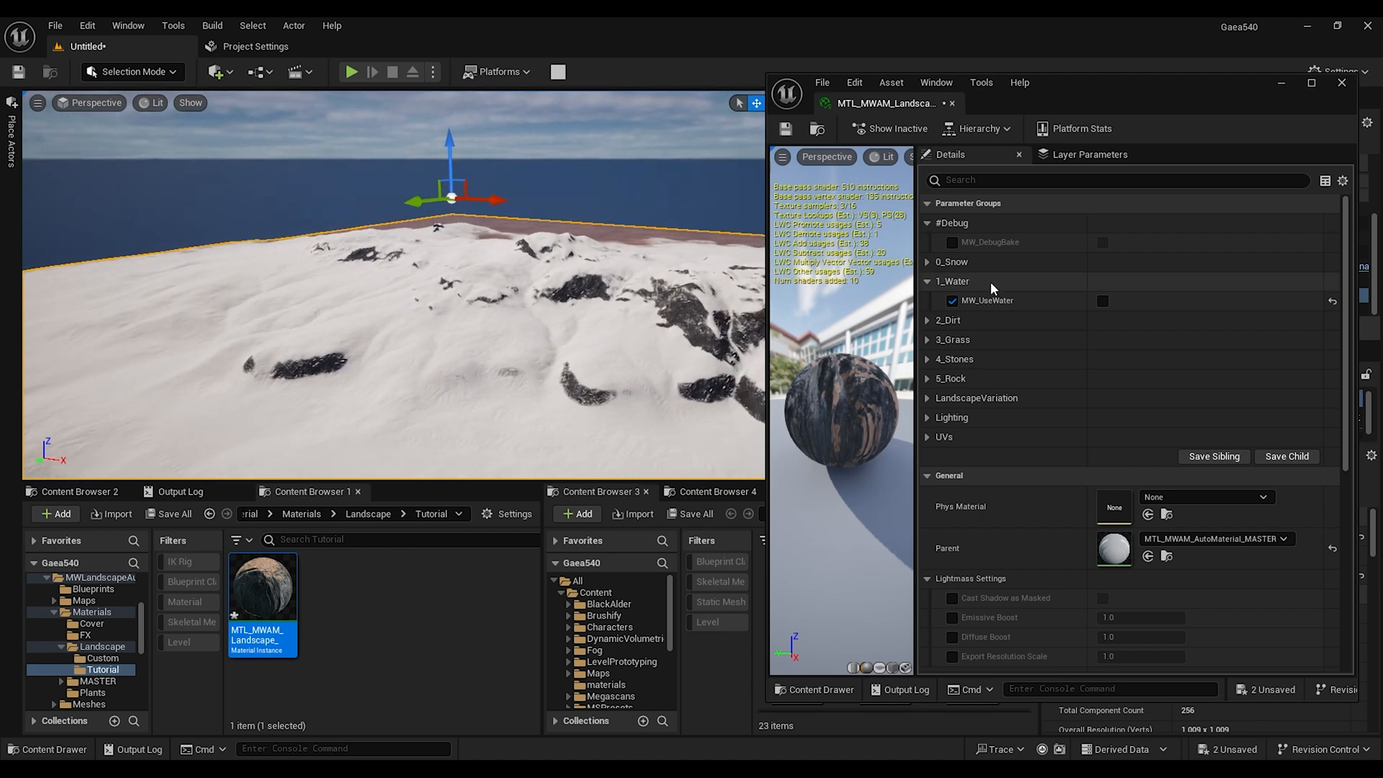
Expand the 0_Snow parameters and raise MW_SnowWorldPosition to about 23178, restricting snow to the mountain peaks
{"action": "left_click", "coordinate": [928, 262]}
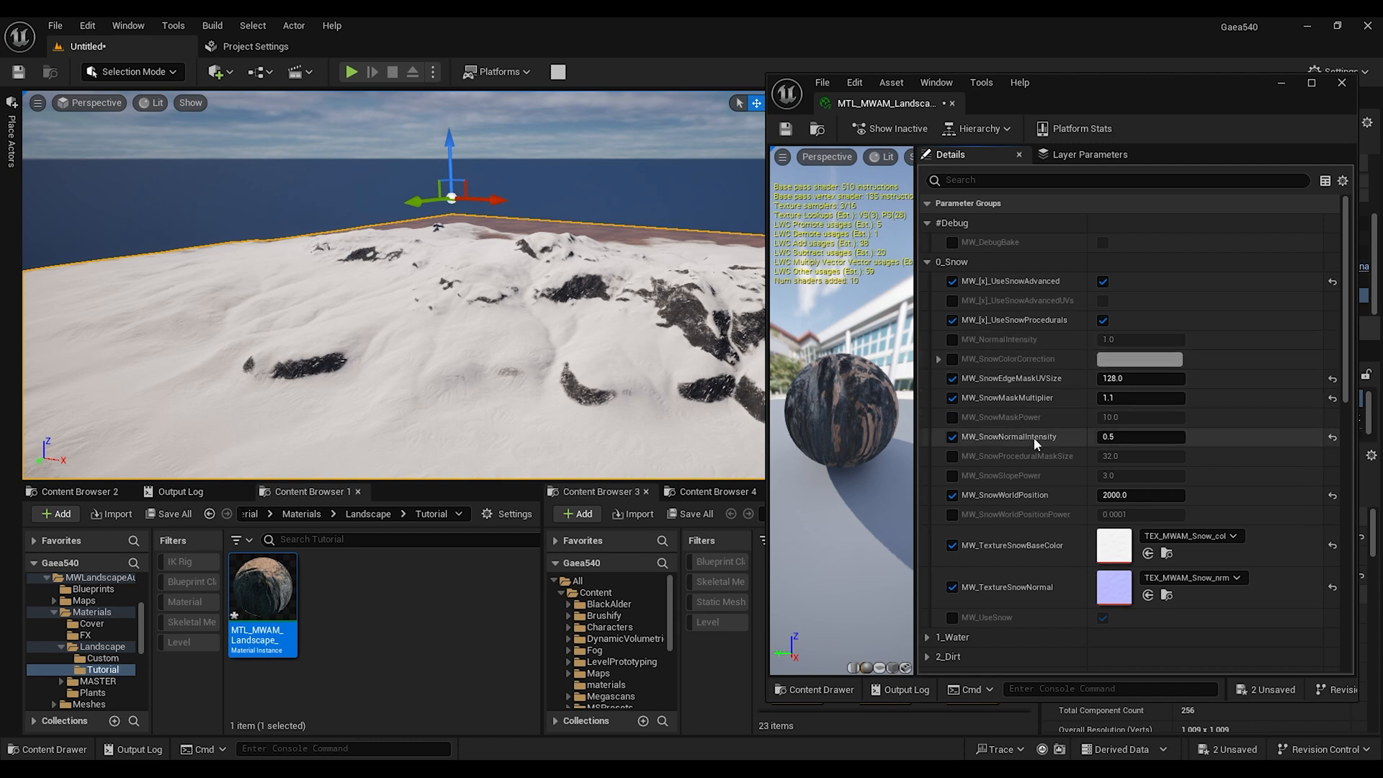
{"action": "scroll", "coordinate": [1053, 412], "scroll_direction": "down", "scroll_amount": 2}
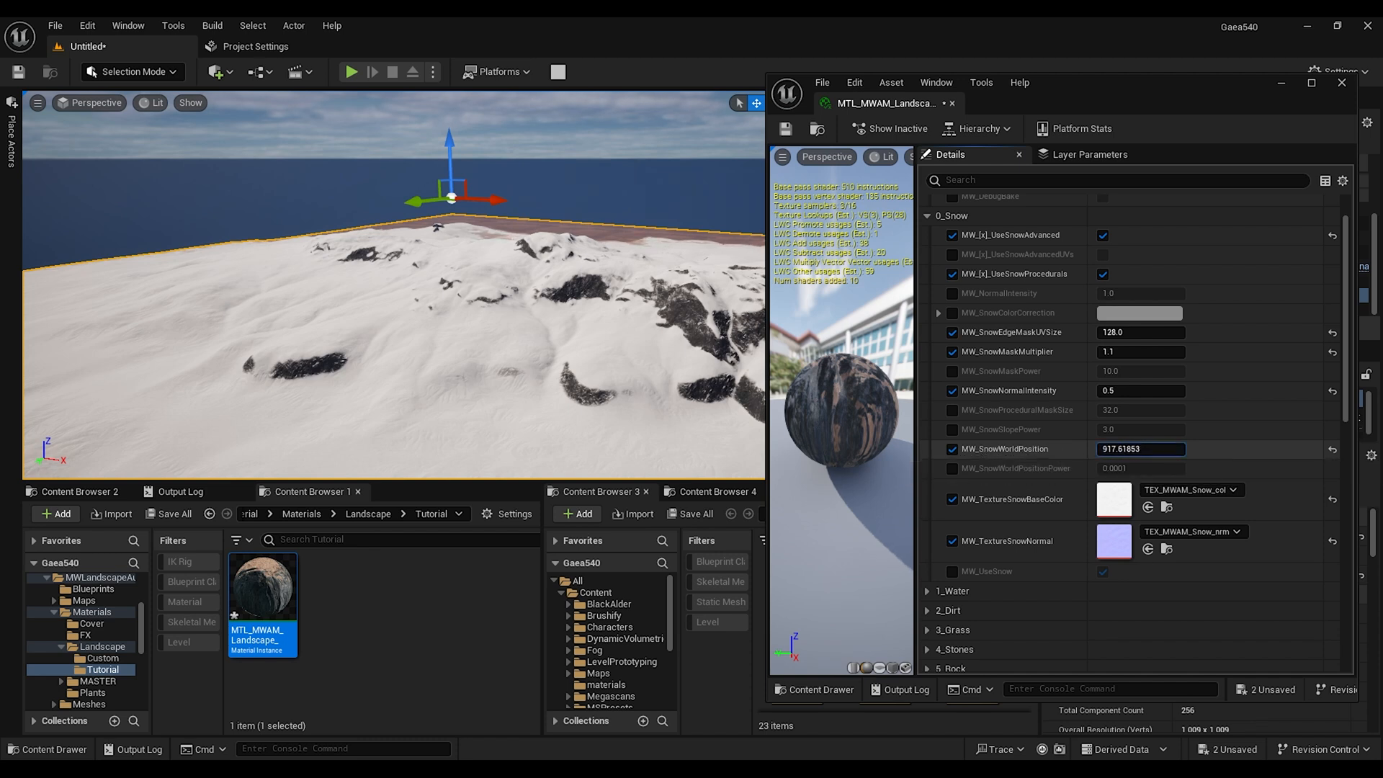
{"action": "left_click_drag", "start_coordinate": [1141, 449], "coordinate": [1231, 449]}
{"action": "key", "text": "w"}
{"action": "right_click_drag", "start_coordinate": [542, 258], "coordinate": [497, 264]}
{"action": "mouse_move", "coordinate": [1125, 449]}
{"action": "left_mouse_down"}
{"action": "mouse_move", "coordinate": [1138, 449]}
{"action": "mouse_move", "coordinate": [1105, 449]}
{"action": "left_mouse_up"}
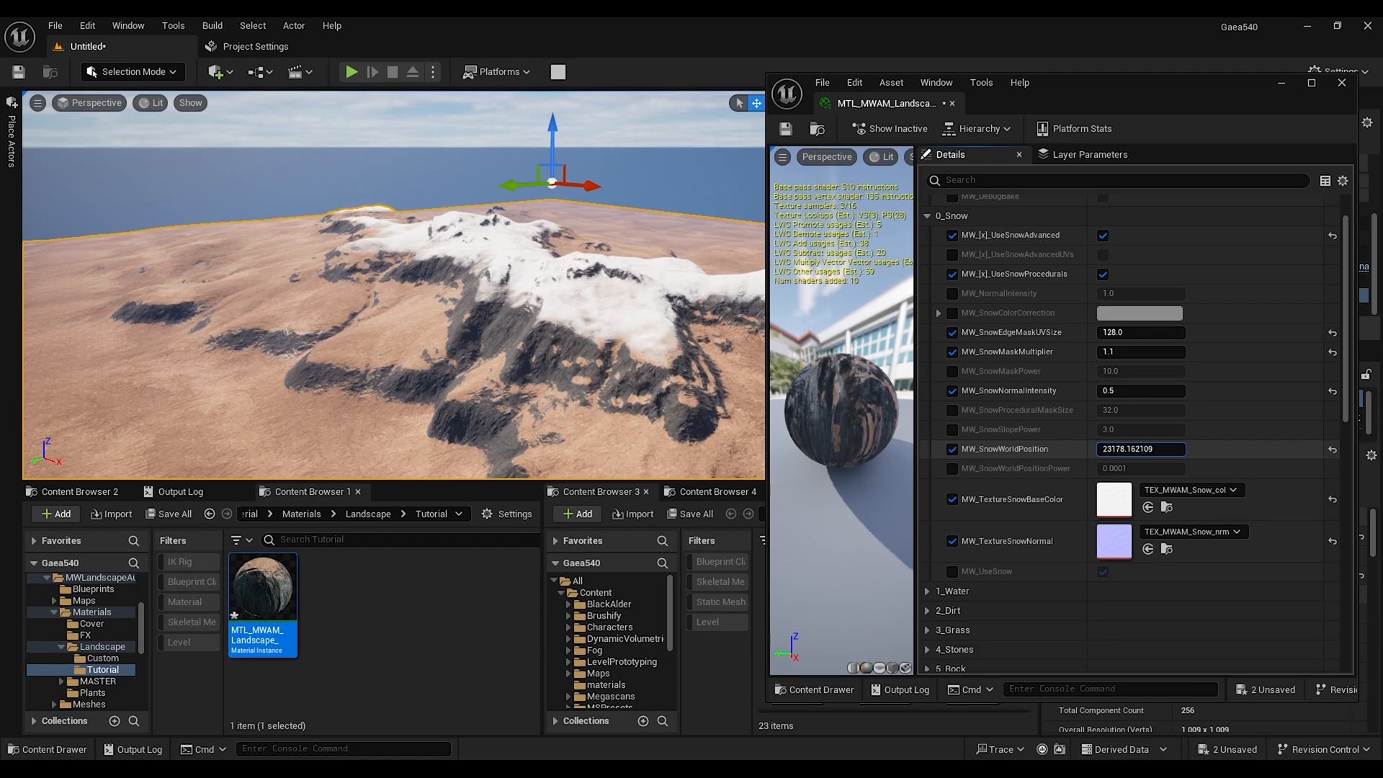
Lower MW_SnowWorldPosition to about 22809, inspect the snow line, and collapse the 0_Snow parameters
{"action": "key", "text": "w"}
{"action": "right_click_drag", "start_coordinate": [461, 288], "coordinate": [338, 262]}
{"action": "right_click_drag", "start_coordinate": [463, 304], "coordinate": [418, 298]}
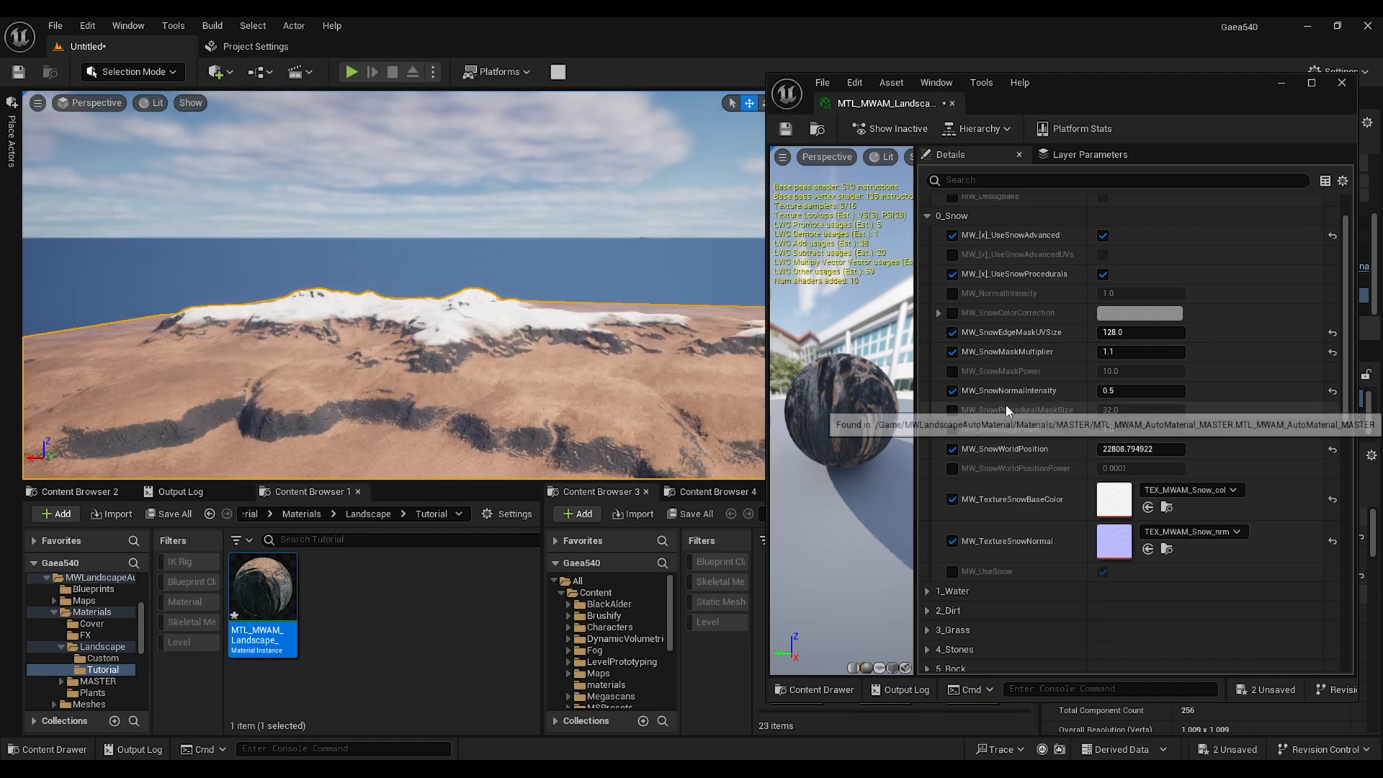
{"action": "scroll", "coordinate": [973, 361], "scroll_direction": "up", "scroll_amount": 2}
{"action": "left_click", "coordinate": [927, 261]}
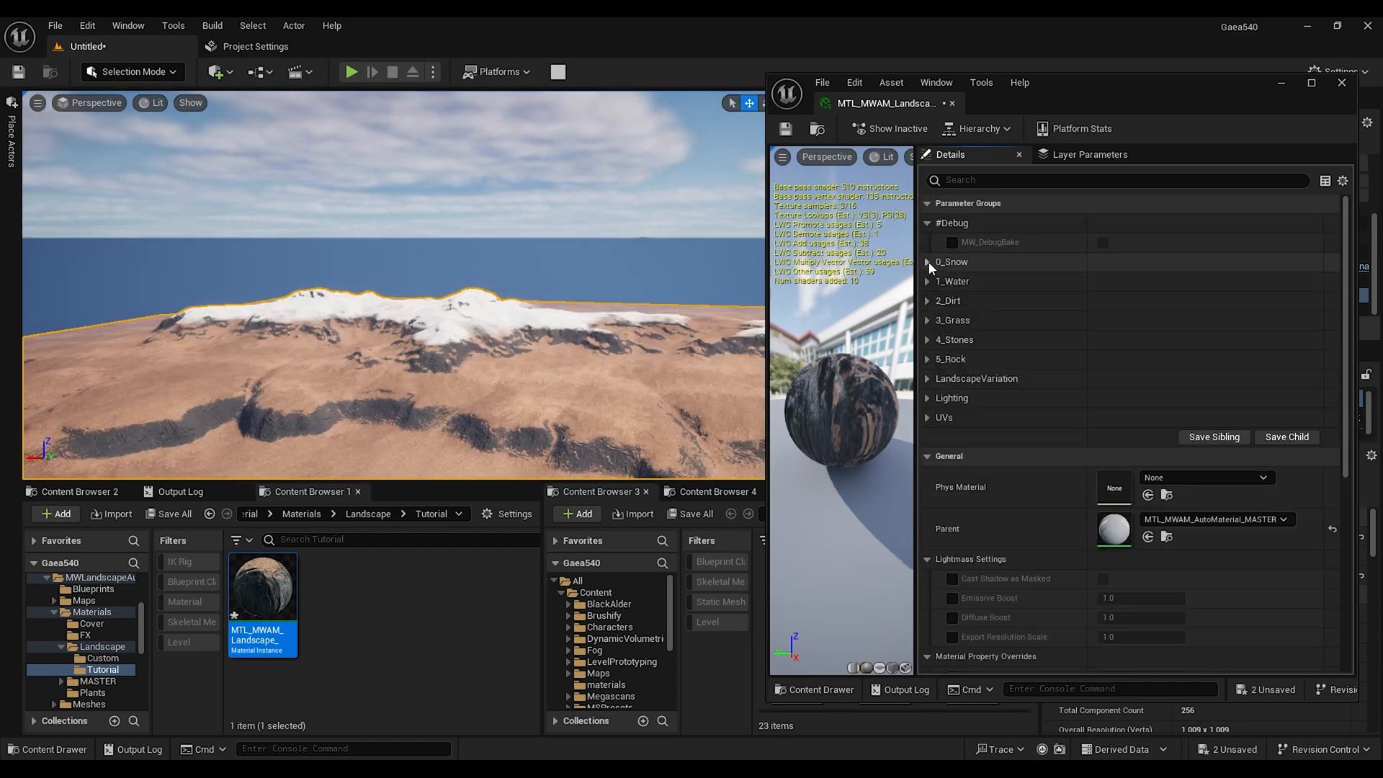
Expand the 3_Grass parameters, raise MW_GrassMaxWorldPosition to about 21367, fine-tune it while inspecting the grass coverage, and collapse the group
{"action": "left_click", "coordinate": [928, 320]}
{"action": "key", "text": "s"}
{"action": "right_click_drag", "start_coordinate": [526, 335], "coordinate": [482, 414]}
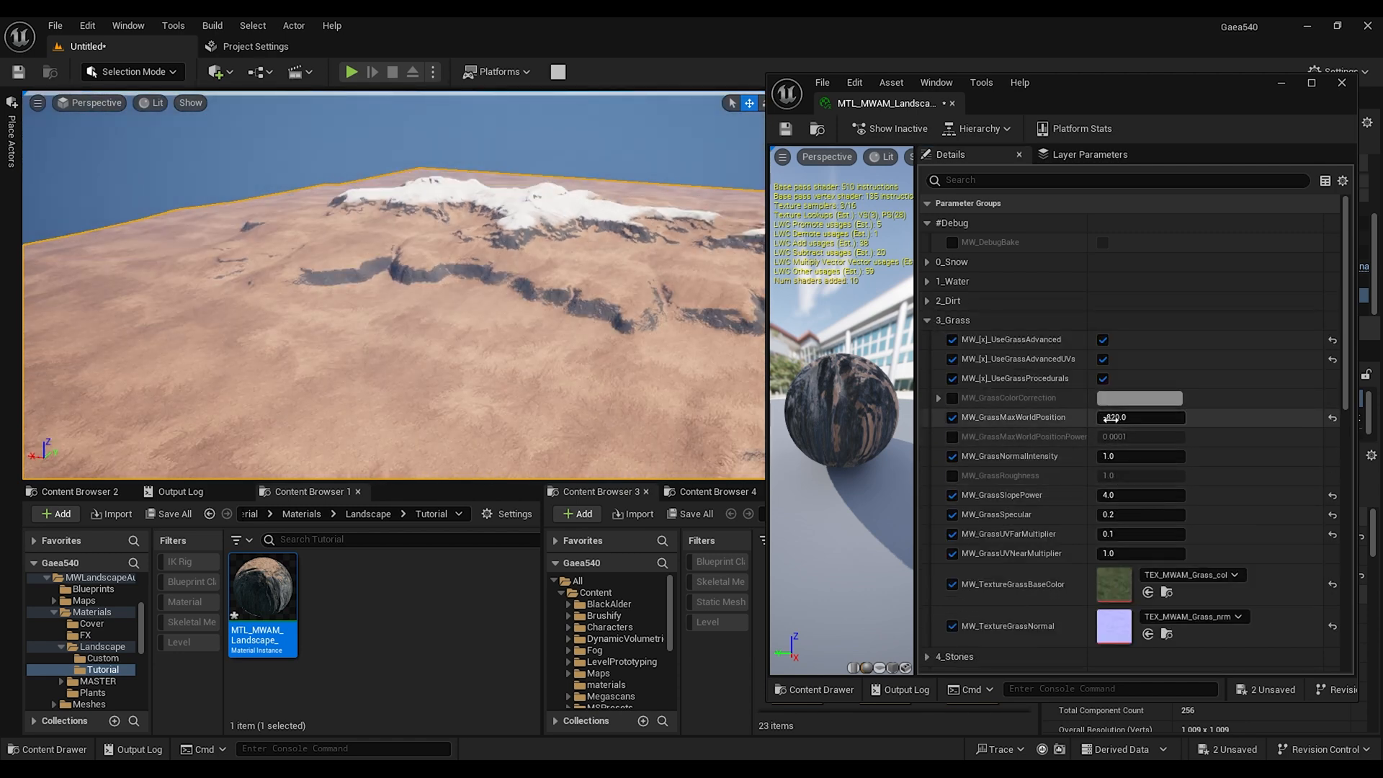
{"action": "left_click_drag", "start_coordinate": [1141, 417], "coordinate": [1225, 417]}
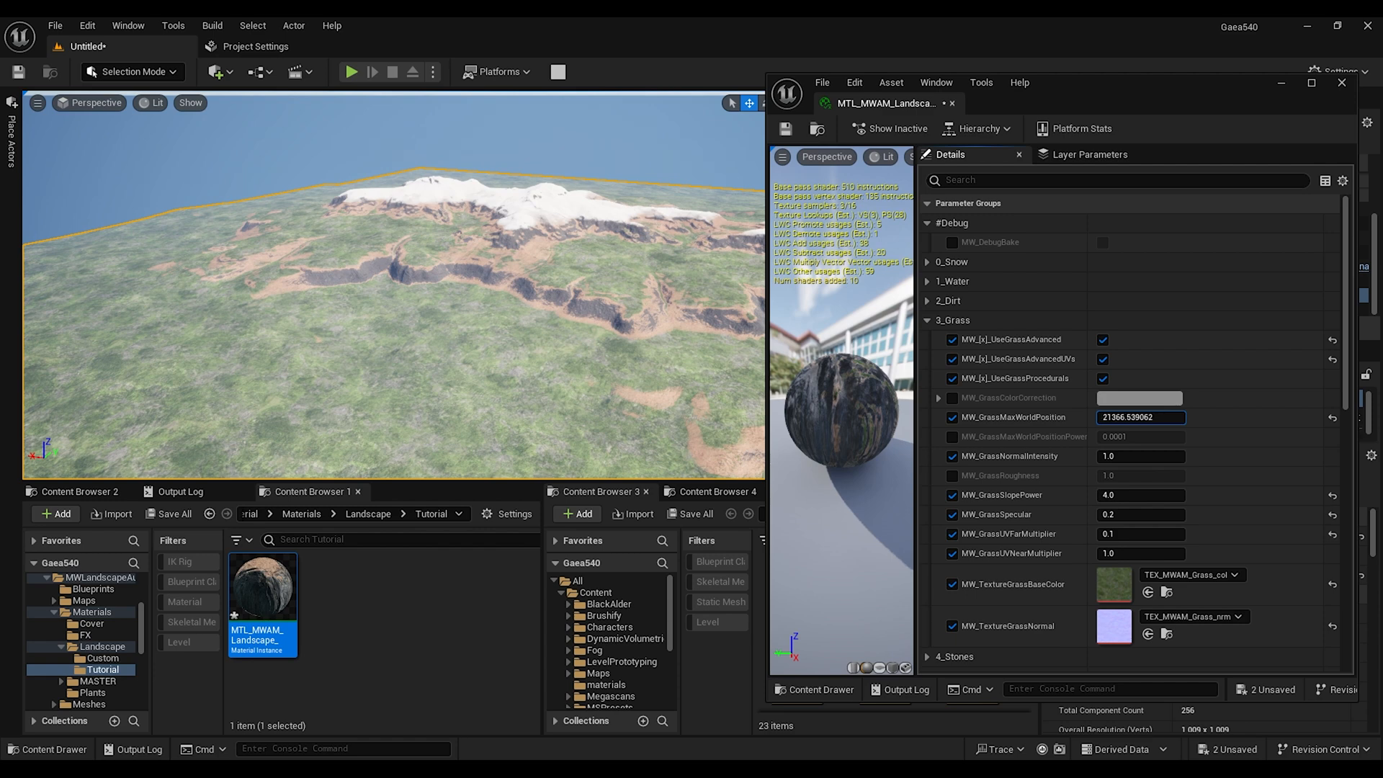
{"action": "left_click_drag", "start_coordinate": [1141, 417], "coordinate": [1104, 424]}
{"action": "key", "text": "w"}
{"action": "right_click_drag", "start_coordinate": [511, 276], "coordinate": [556, 255]}
{"action": "key", "text": "s"}
{"action": "key", "text": "w"}
{"action": "scroll", "coordinate": [576, 247], "scroll_direction": "down", "scroll_amount": 1}
{"action": "key", "text": "s"}
{"action": "left_click", "coordinate": [928, 320]}
Enable MW_[x]_UseStonesAdvanced in the 4_Stones group and set MW_StonesMaxWorldPosition to about 23389
{"action": "left_click", "coordinate": [928, 340]}
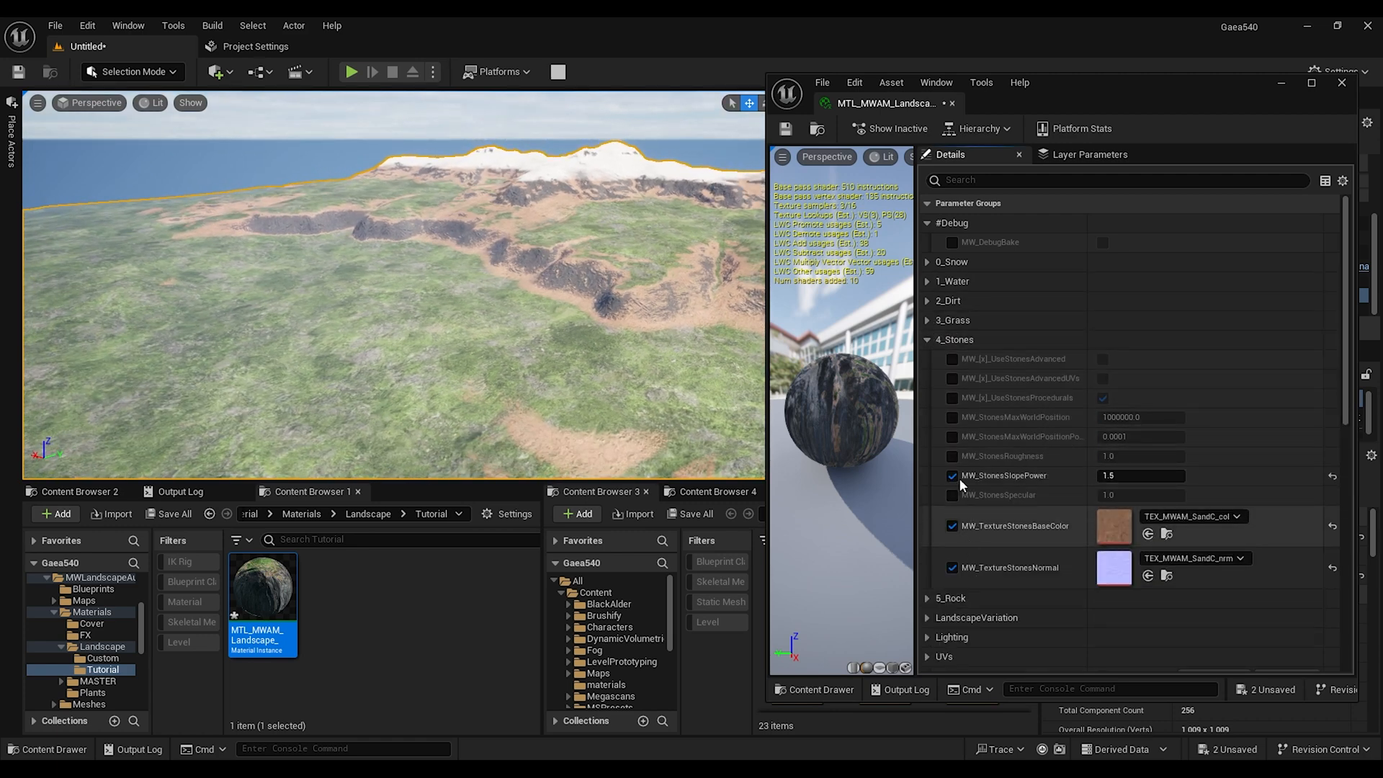
{"action": "left_click", "coordinate": [965, 339]}
{"action": "left_click", "coordinate": [965, 339]}
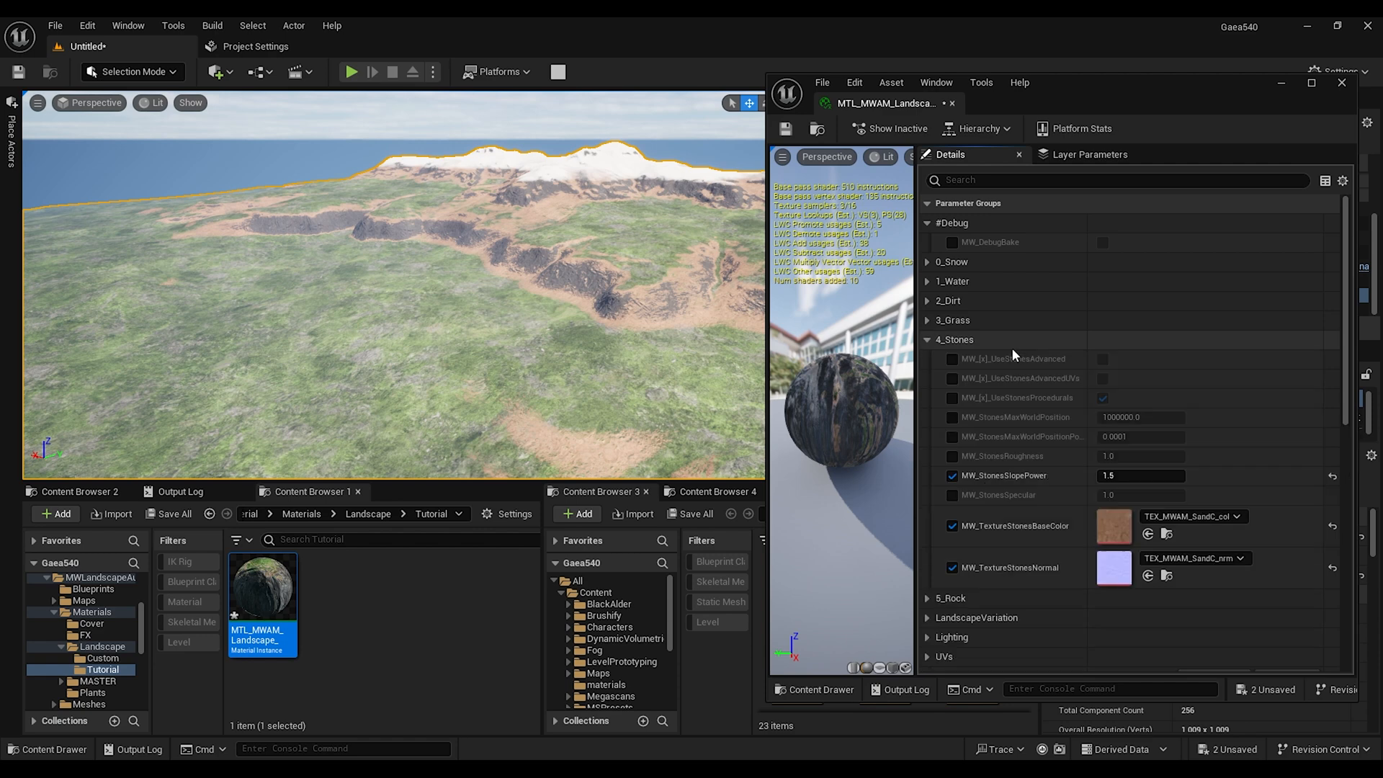
{"action": "left_click", "coordinate": [951, 359]}
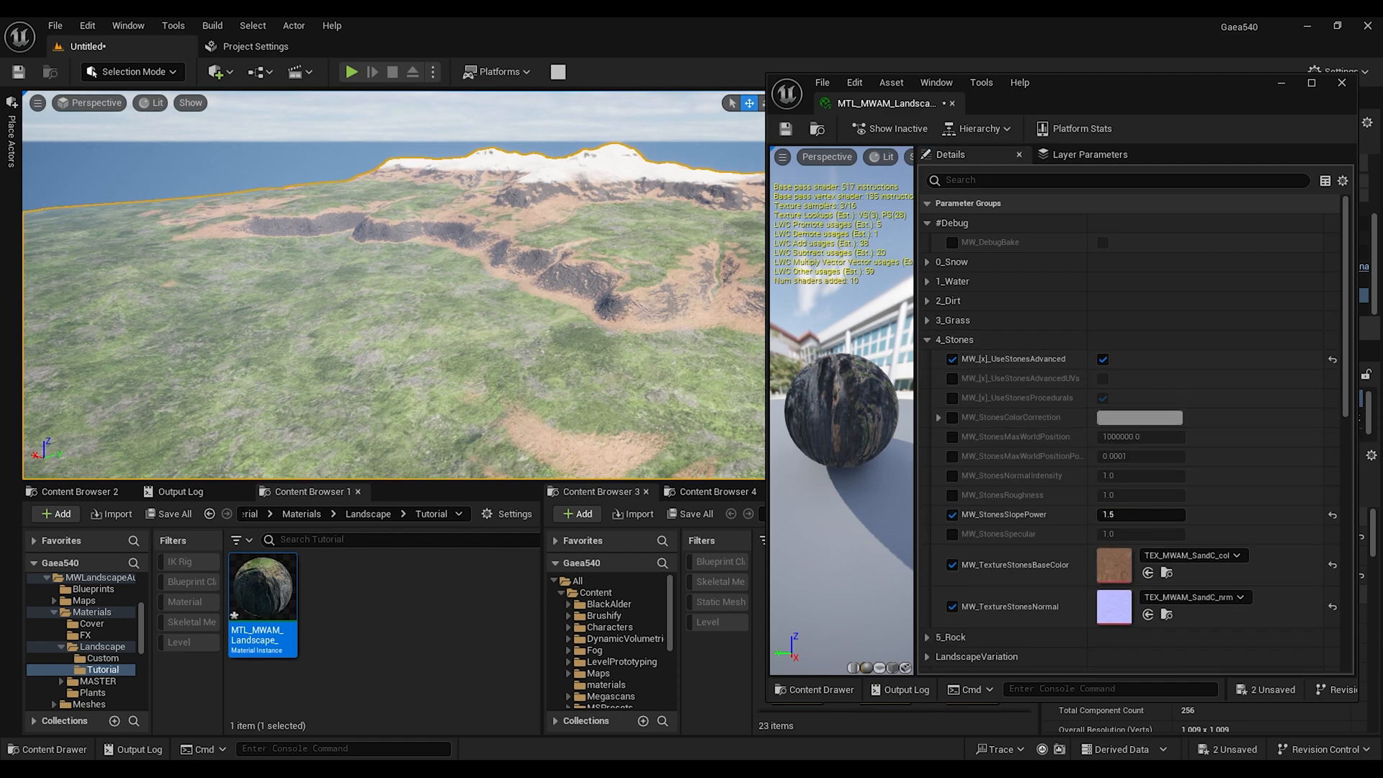
{"action": "mouse_move", "coordinate": [1140, 437]}
{"action": "left_mouse_down"}
{"action": "mouse_move", "coordinate": [1107, 436]}
{"action": "mouse_move", "coordinate": [1120, 437]}
{"action": "left_mouse_up"}
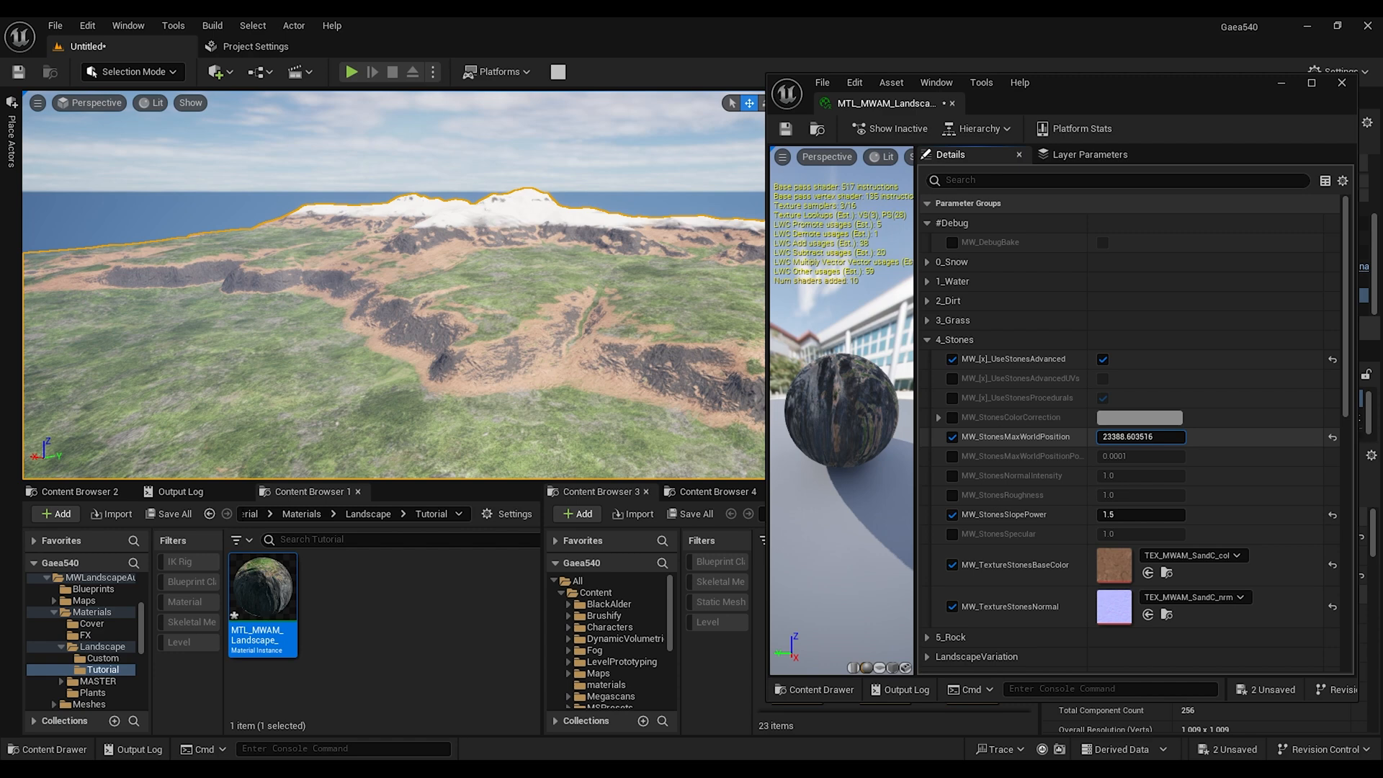
{"action": "left_click", "coordinate": [927, 339]}
Expand the 2_Dirt parameters and raise MW_DirtMaxWorldPosition to about 9057 to cover the lowlands with sand
{"action": "left_click", "coordinate": [929, 301]}
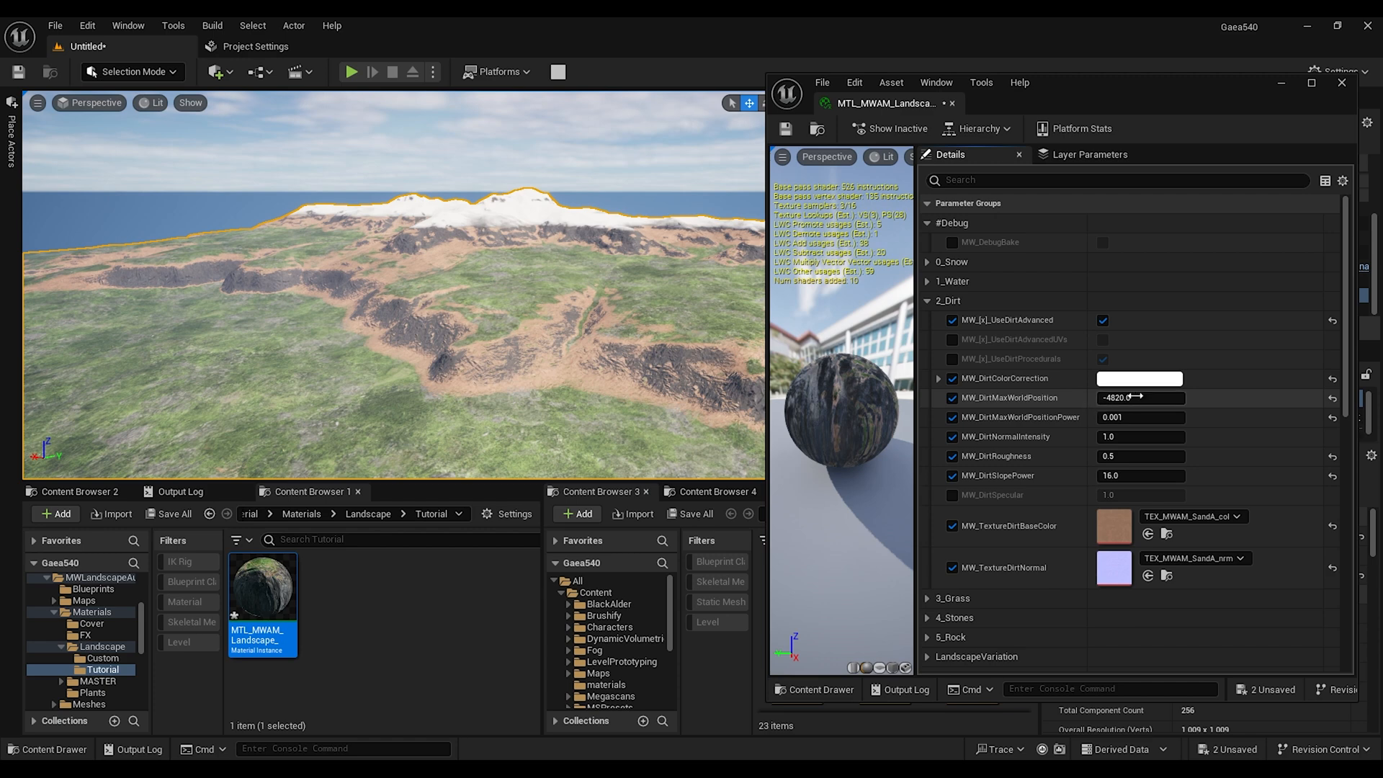
{"action": "left_click_drag", "start_coordinate": [1140, 398], "coordinate": [1193, 398]}
{"action": "right_click_drag", "start_coordinate": [461, 288], "coordinate": [434, 317]}
{"action": "right_click_drag", "start_coordinate": [461, 288], "coordinate": [472, 298]}
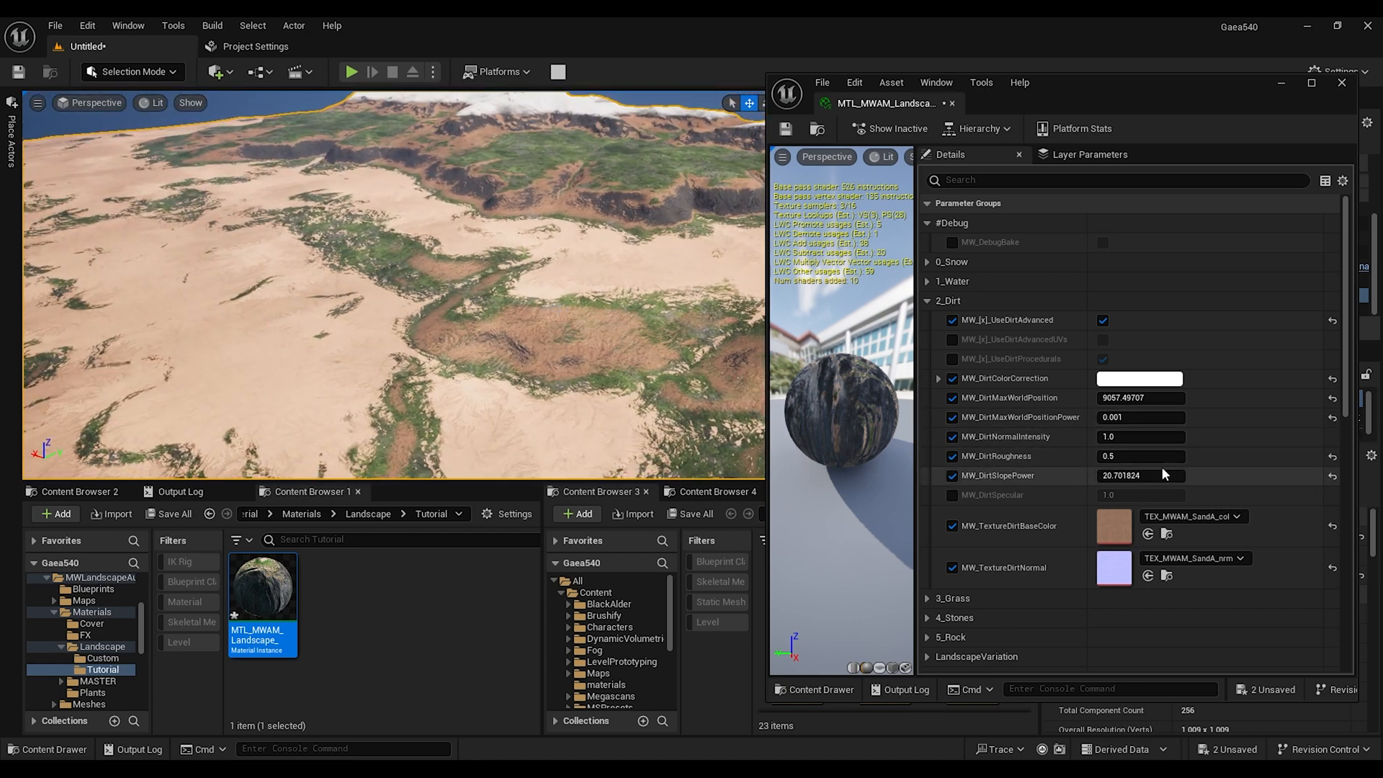
Lower MW_DirtSlopePower to about 4.03 and return to the level viewport
{"action": "left_click_drag", "start_coordinate": [1140, 472], "coordinate": [1110, 474]}
{"action": "right_click_drag", "start_coordinate": [371, 329], "coordinate": [437, 329]}
{"action": "mouse_move", "coordinate": [1116, 477]}
{"action": "left_mouse_down"}
{"action": "mouse_move", "coordinate": [1131, 476]}
{"action": "mouse_move", "coordinate": [1105, 476]}
{"action": "left_mouse_up"}
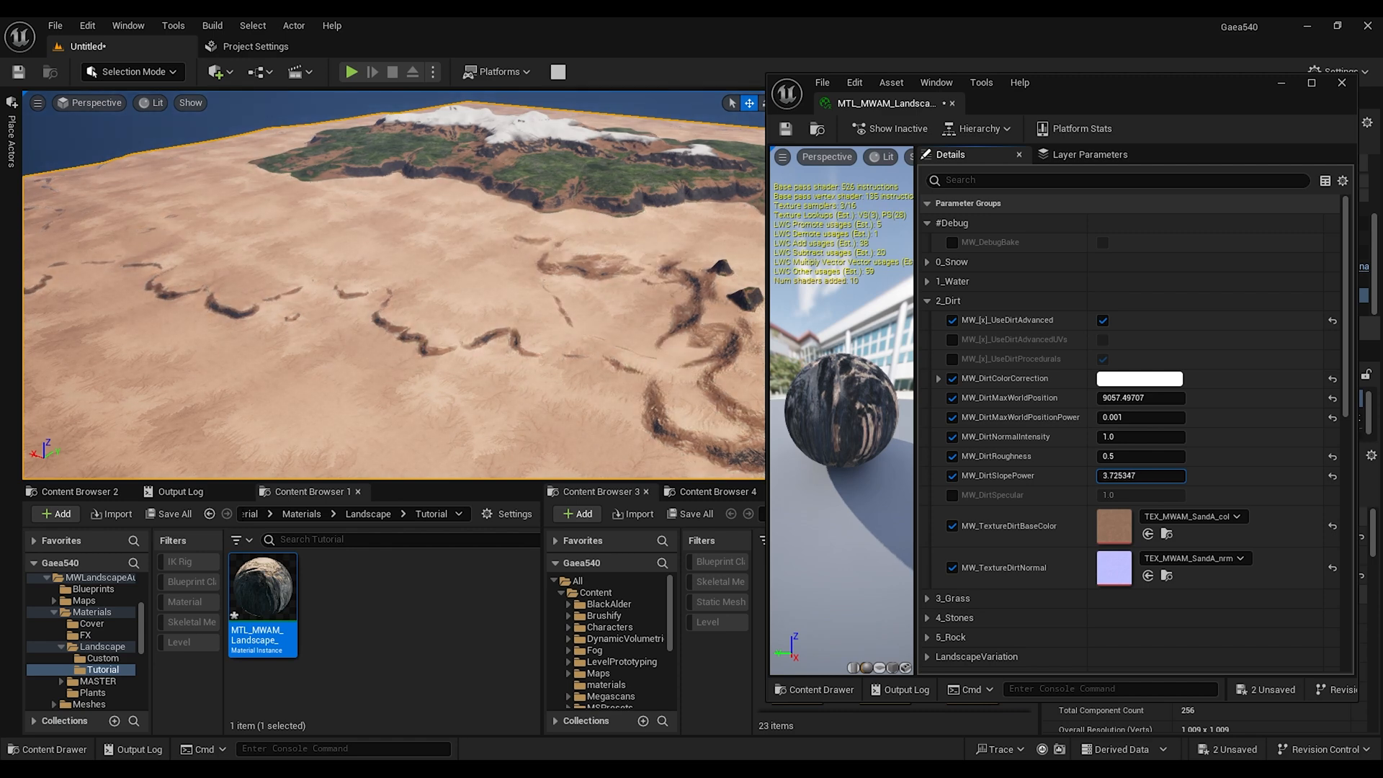
{"action": "left_click", "coordinate": [553, 269]}
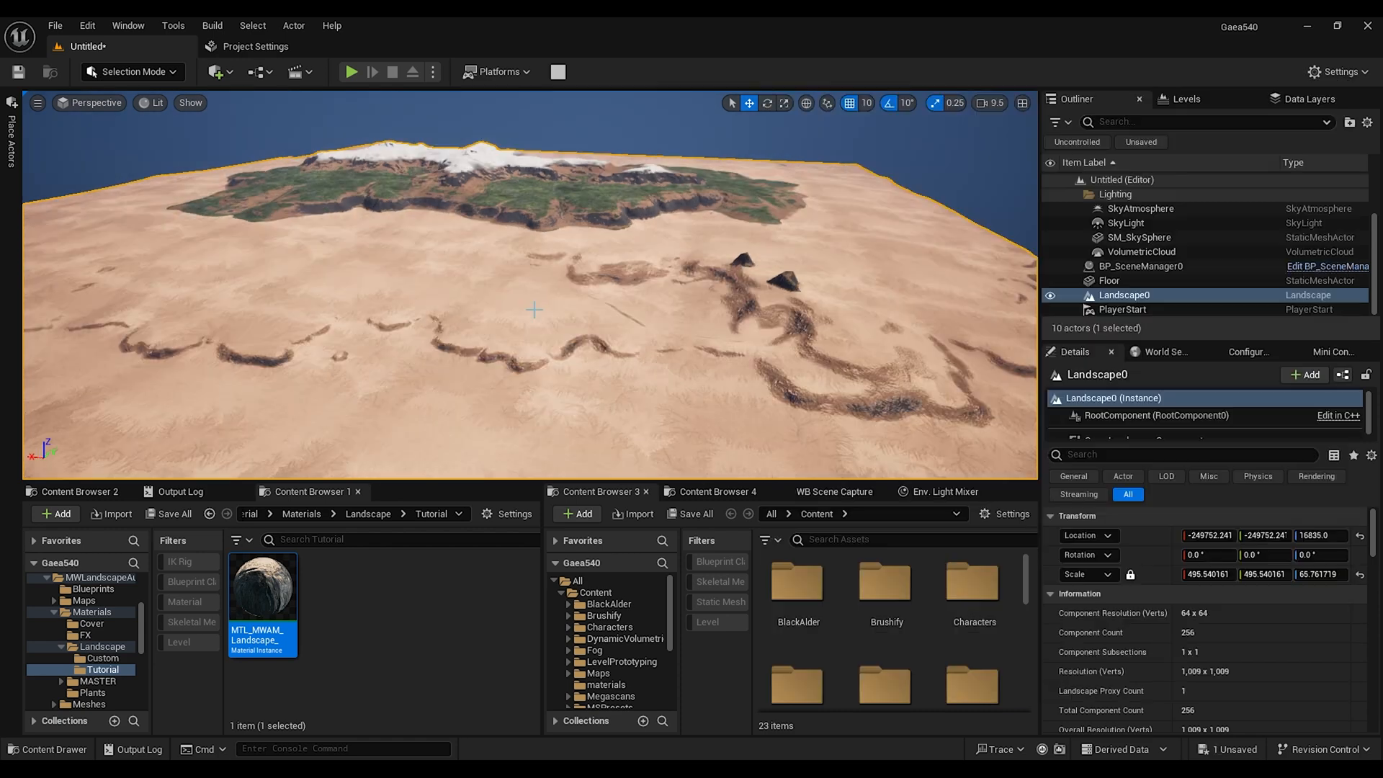
Search the placeable actors for "water" and place a Water Body Ocean in the level
{"action": "left_click", "coordinate": [10, 140]}
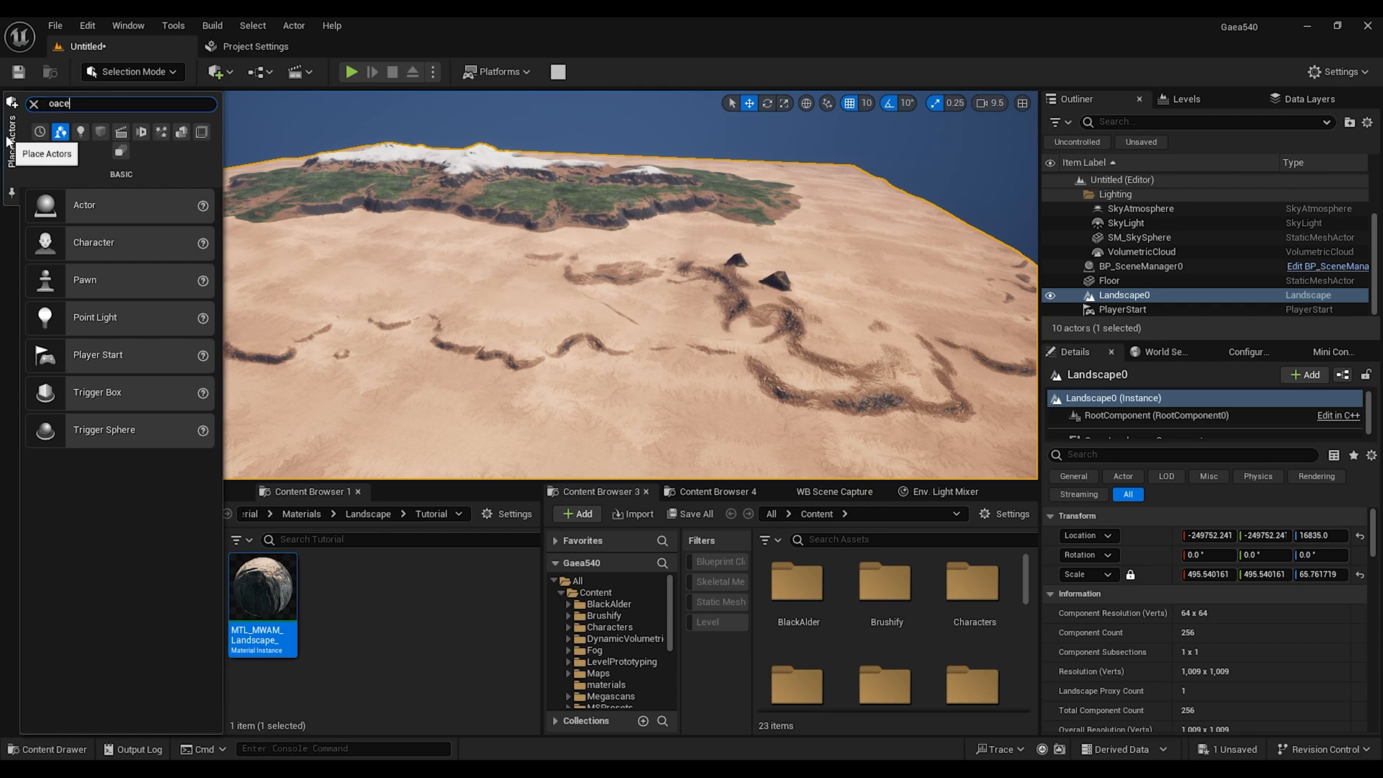
{"action": "key", "text": "BackSpace"}
{"action": "key", "text": "BackSpace"}
{"action": "key", "text": "BackSpace"}
{"action": "key", "text": "BackSpace"}
{"action": "type", "text": "water"}
{"action": "left_click", "coordinate": [105, 289]}
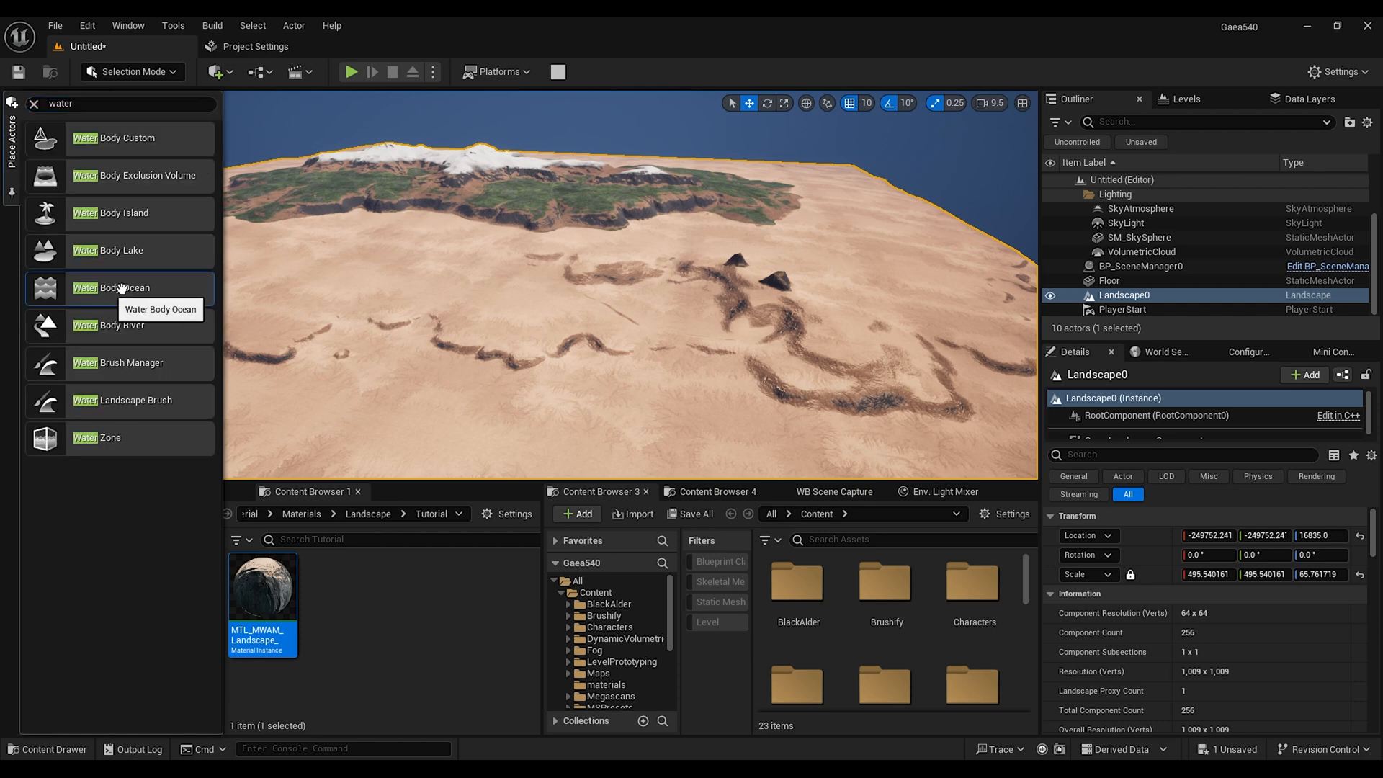
{"action": "left_click_drag", "start_coordinate": [478, 258], "coordinate": [508, 293]}
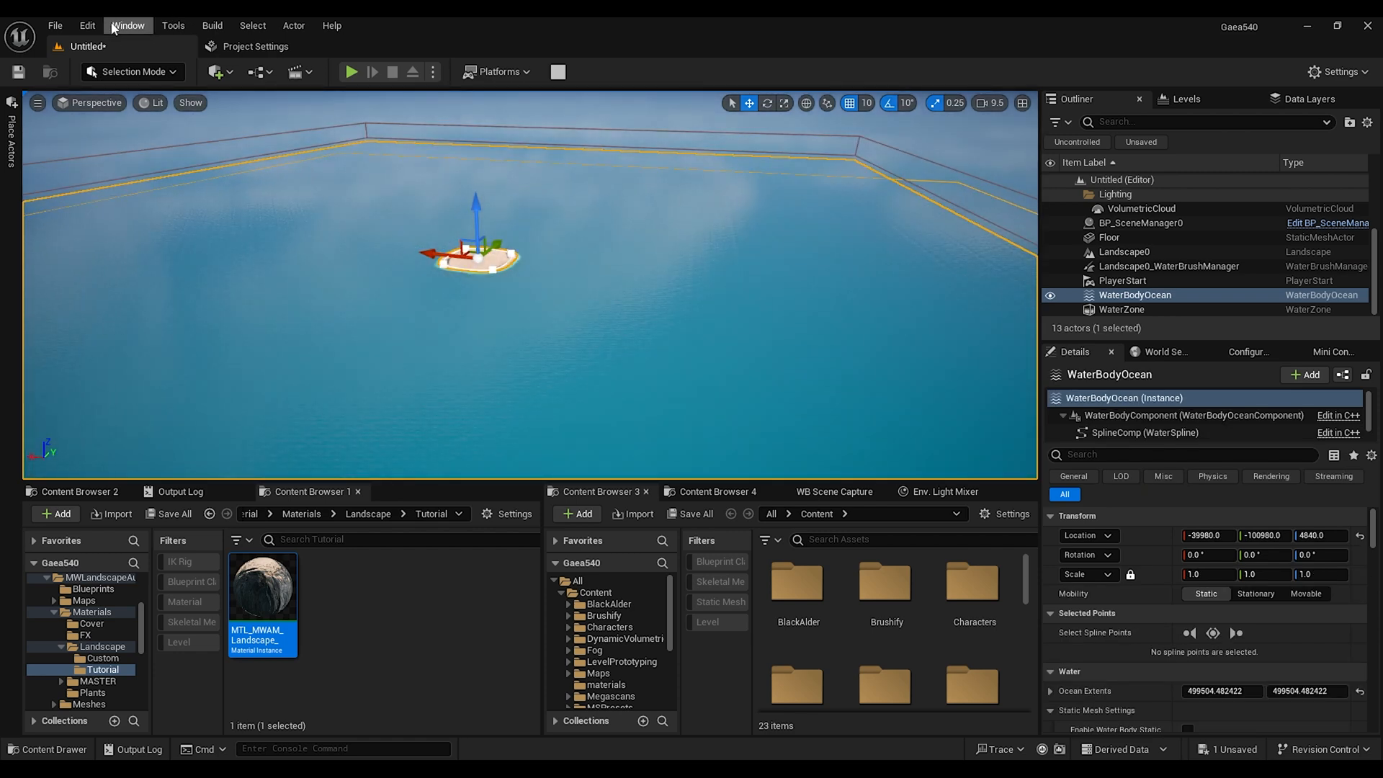
Check that the Water plugins are enabled by searching the project plugins for "water", and return to the level
{"action": "left_click", "coordinate": [99, 27]}
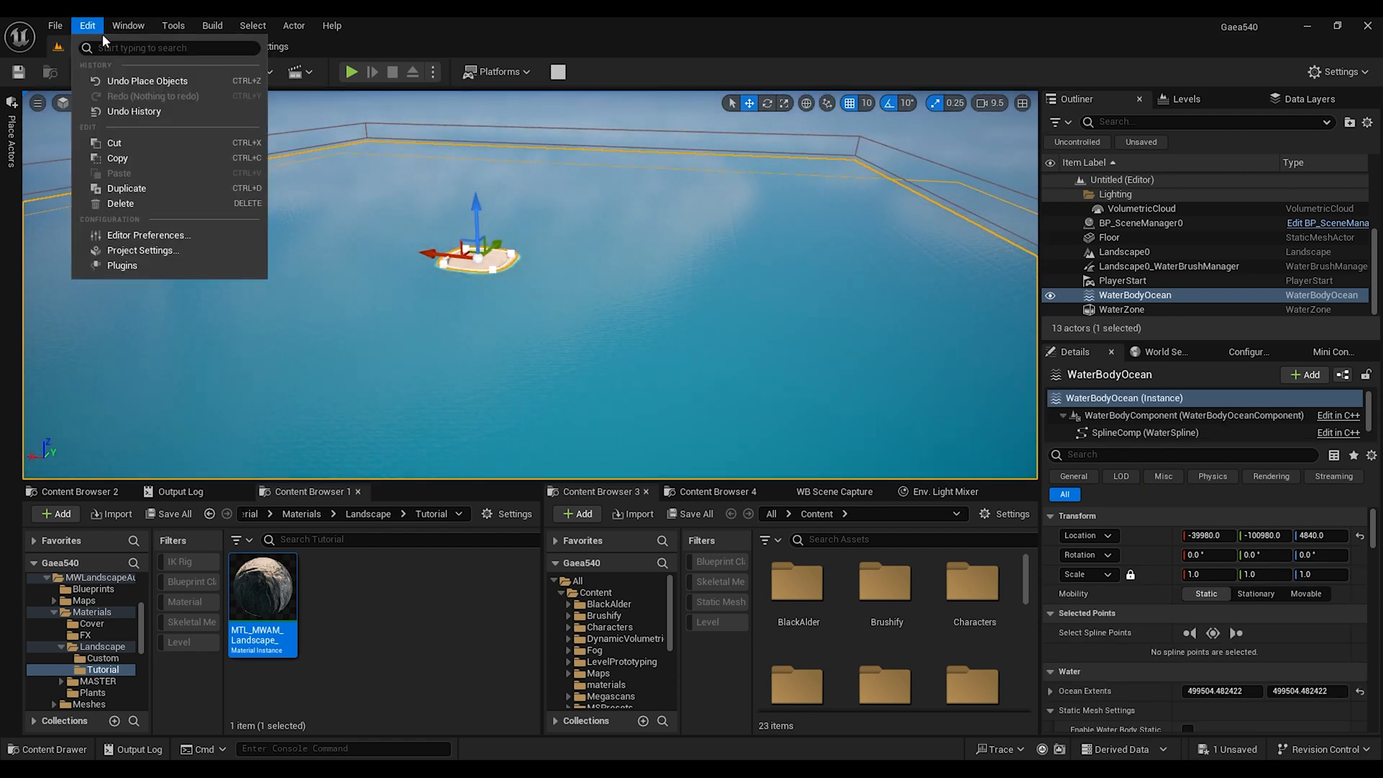
{"action": "left_click", "coordinate": [137, 266]}
{"action": "type", "text": "water"}
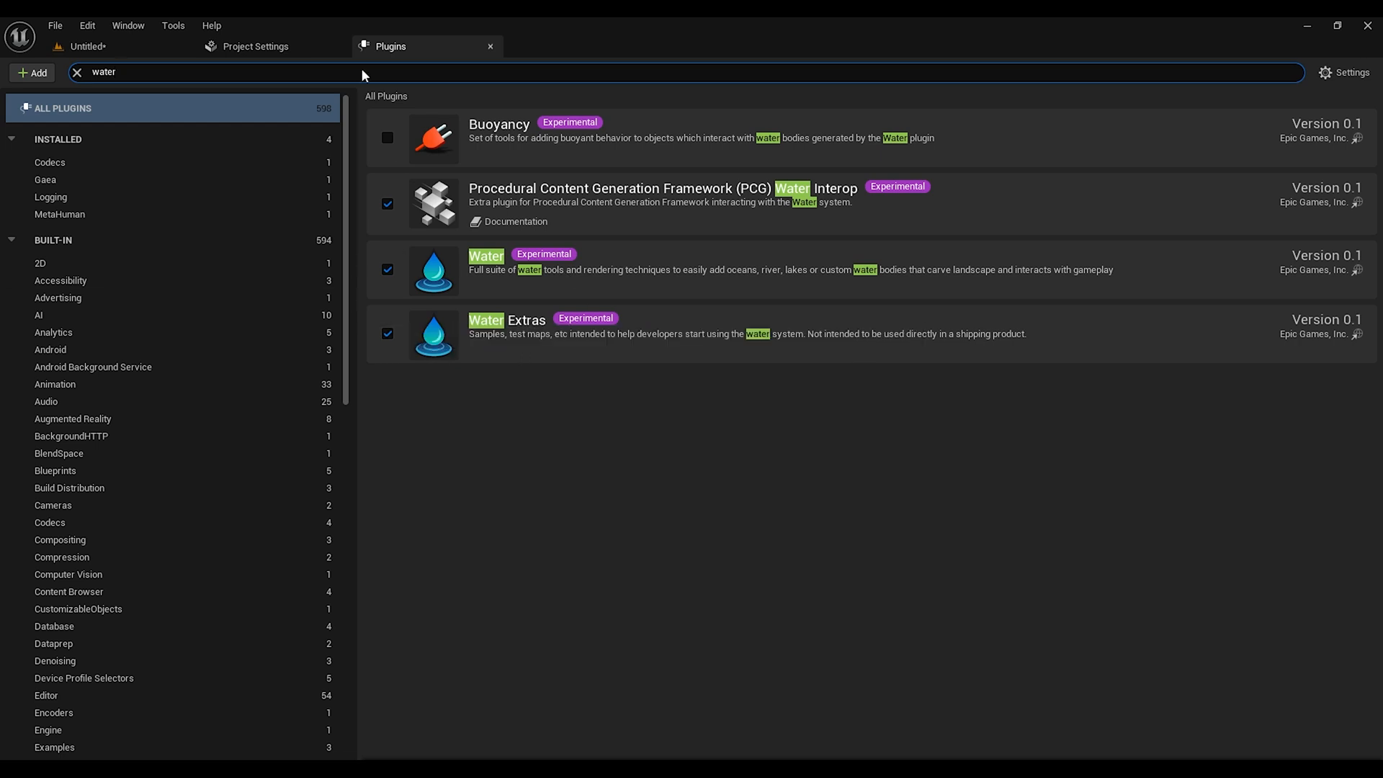
{"action": "left_click", "coordinate": [491, 46]}
{"action": "left_click", "coordinate": [124, 46]}
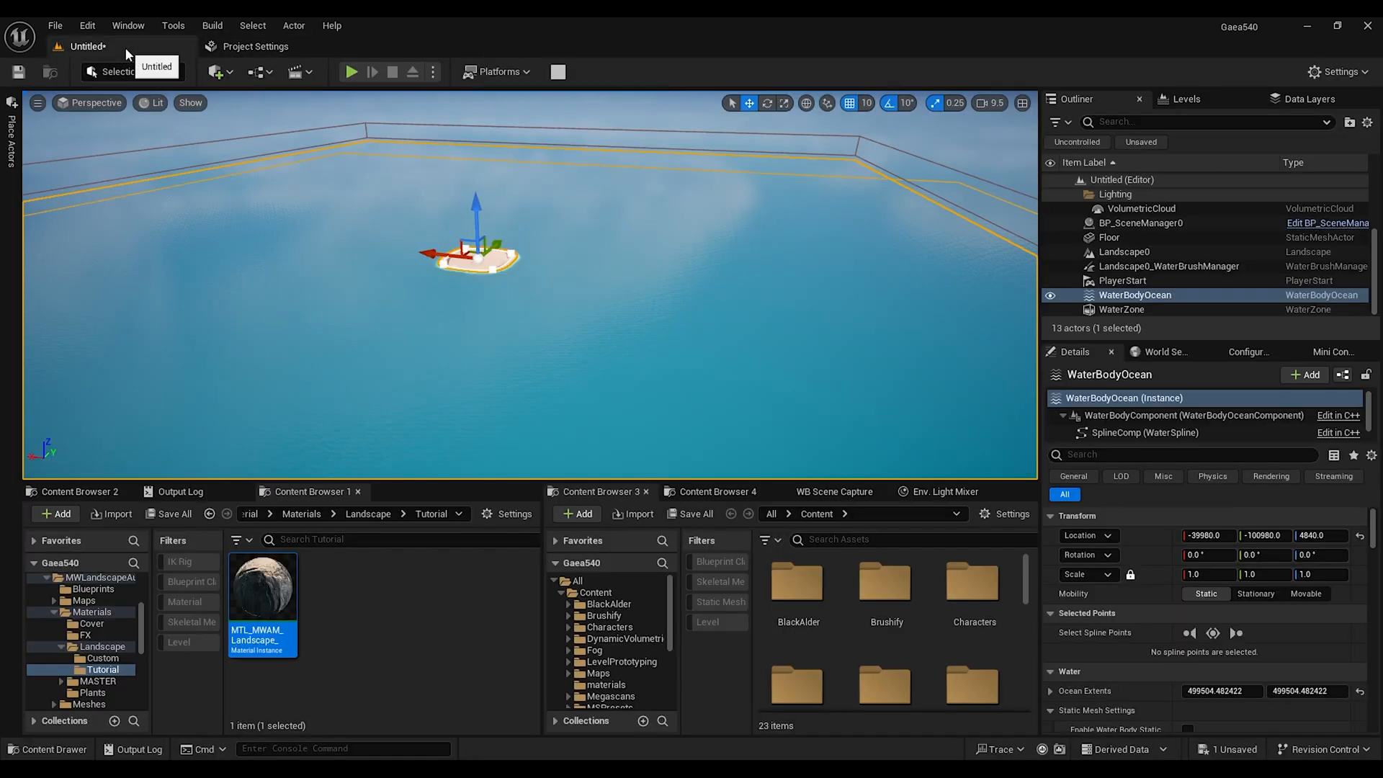
Turn off Affects Landscape for the WaterBodyOcean actor, finding the property with the filter "aff"
{"action": "scroll", "coordinate": [694, 281], "scroll_direction": "up", "scroll_amount": 6}
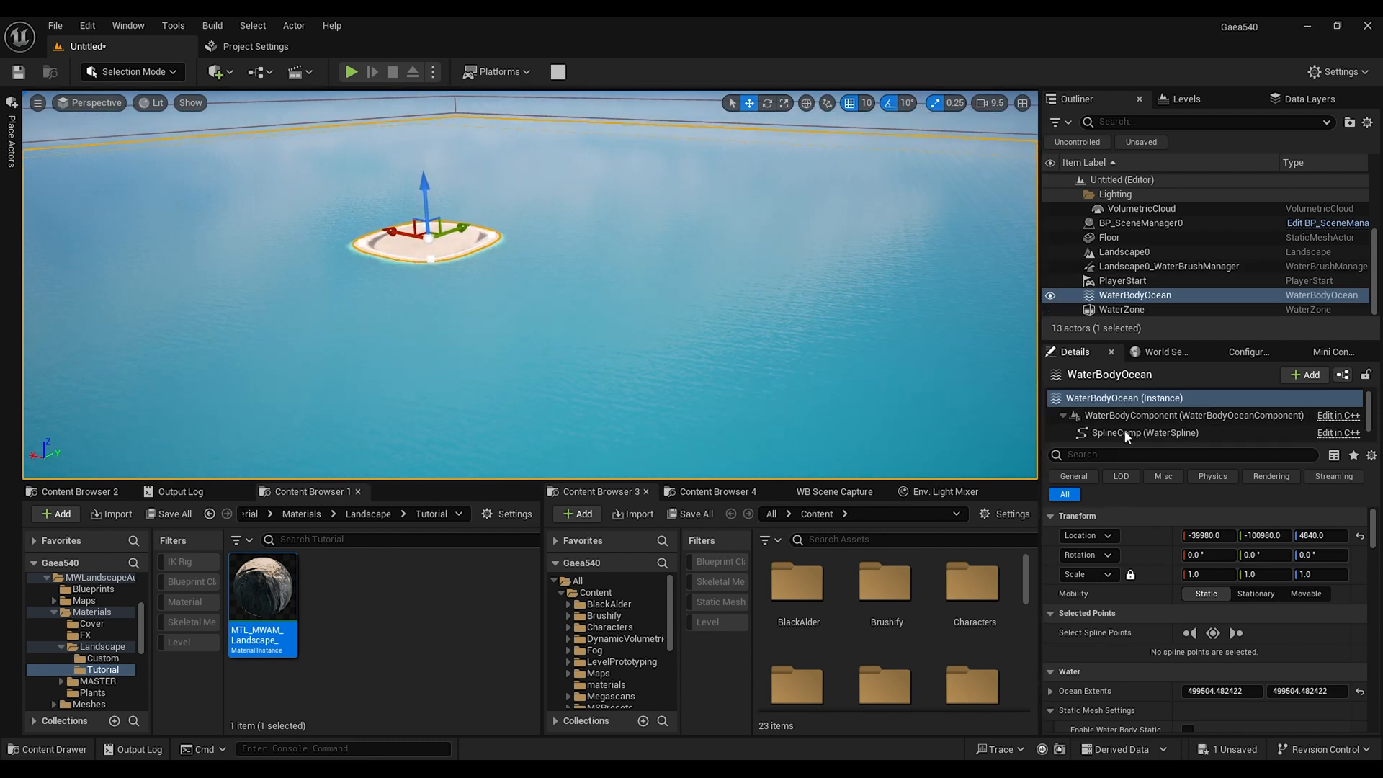
{"action": "left_click", "coordinate": [1109, 457]}
{"action": "type", "text": "aff"}
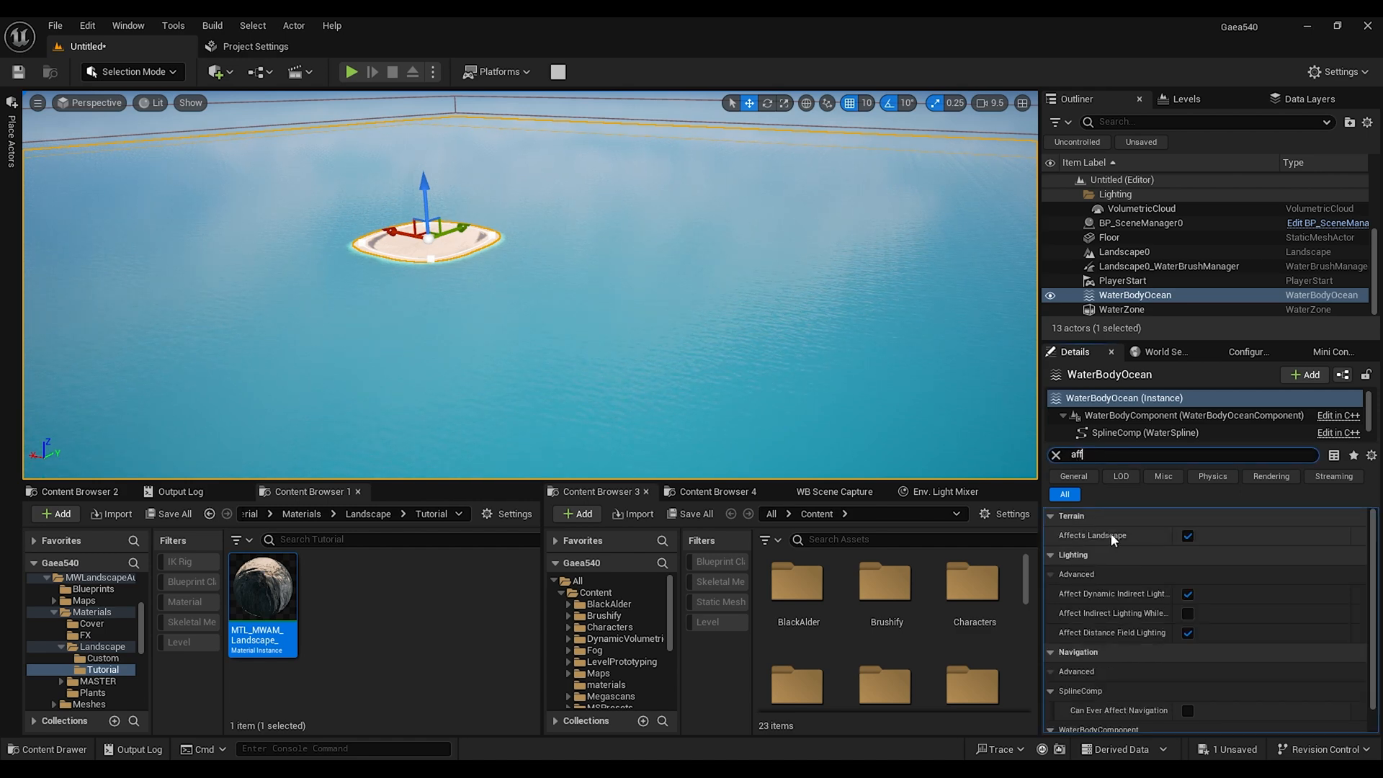
{"action": "left_click", "coordinate": [1189, 536]}
{"action": "left_click", "coordinate": [1056, 455]}
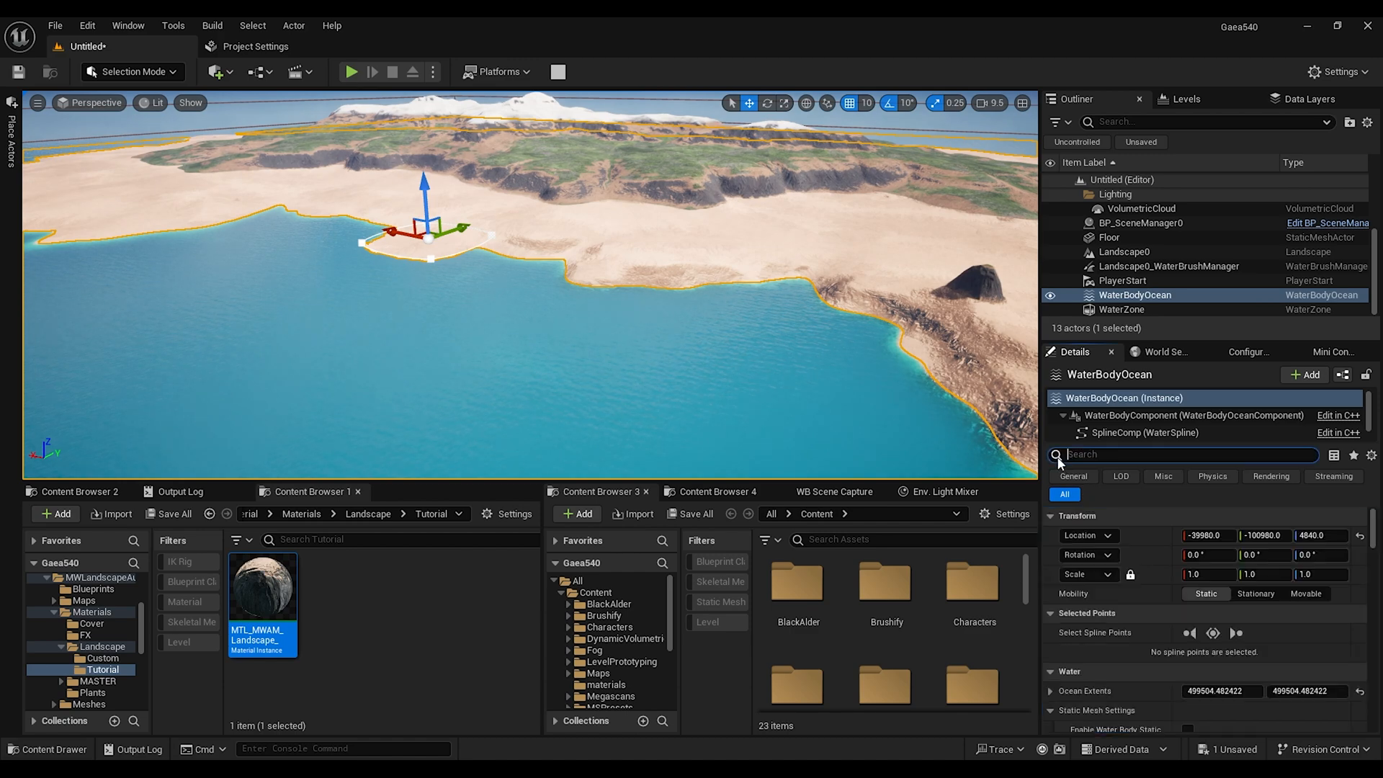
Move the WaterBodyOcean toward the island centre at Y -9270 and raise it to Z 7870
{"action": "key", "text": "w"}
{"action": "right_click_drag", "start_coordinate": [586, 291], "coordinate": [551, 293]}
{"action": "left_click_drag", "start_coordinate": [425, 296], "coordinate": [997, 213]}
{"action": "key", "text": "f"}
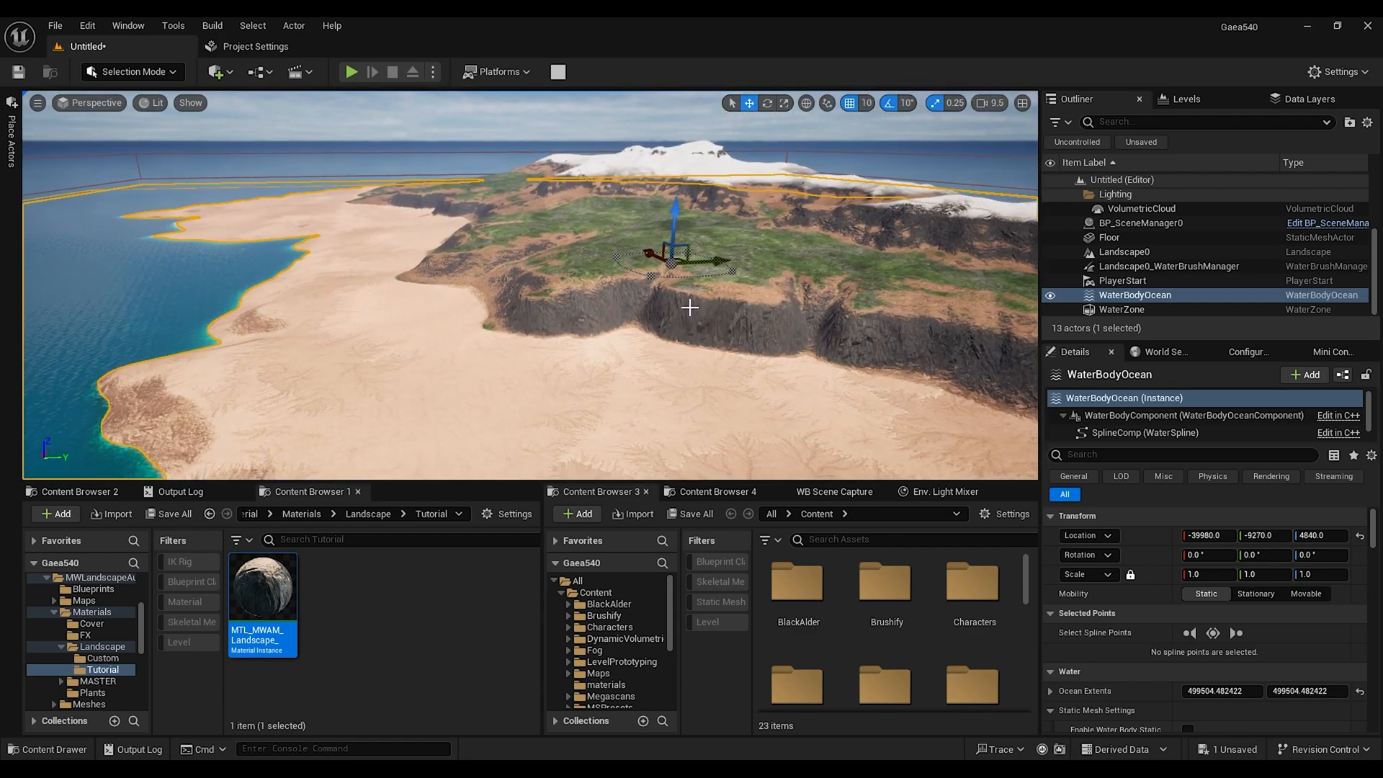
{"action": "left_click_drag", "start_coordinate": [670, 213], "coordinate": [672, 201]}
{"action": "right_click_drag", "start_coordinate": [595, 241], "coordinate": [789, 310]}
{"action": "right_click_drag", "start_coordinate": [451, 426], "coordinate": [426, 418]}
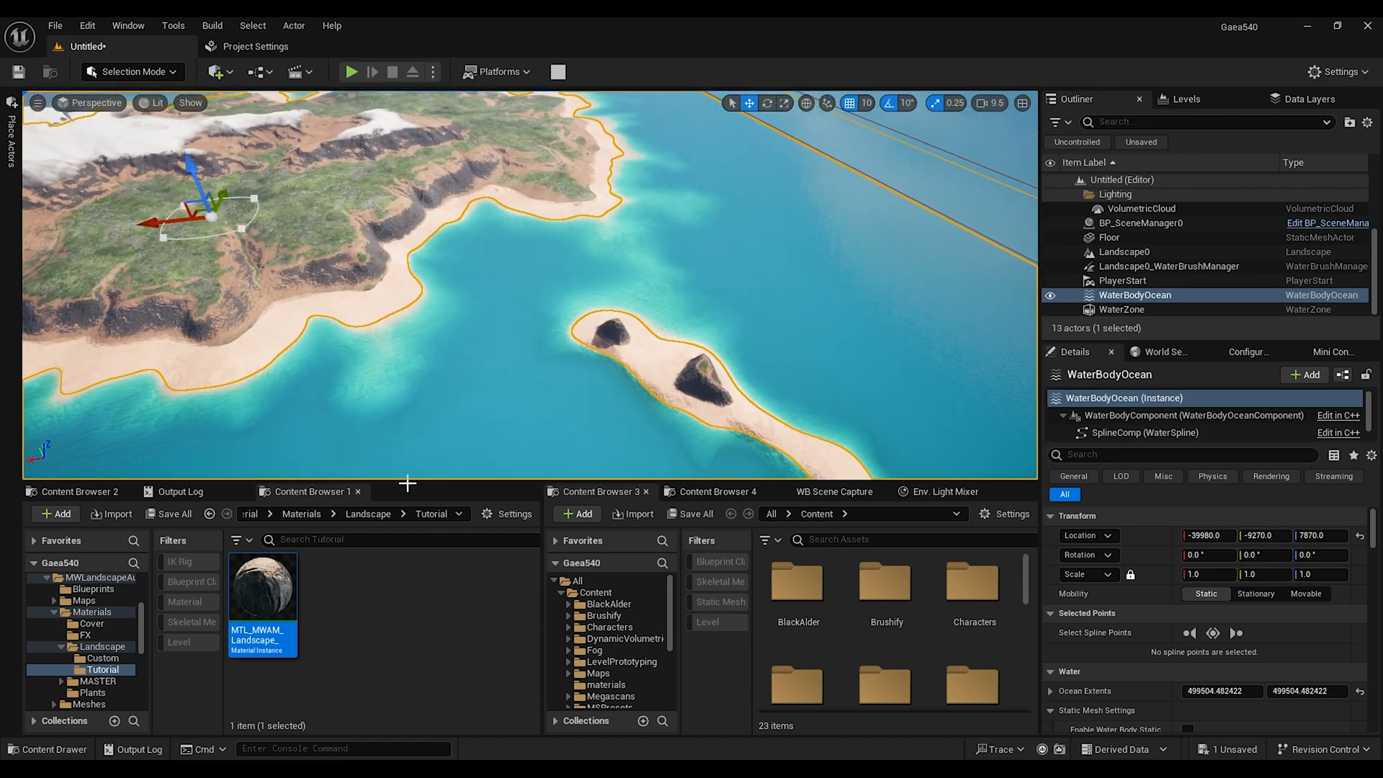
Switch to Gaea, examine the Sea node's coastline and small rocky peninsula for comparison, and return to Unreal Engine
{"action": "left_click", "coordinate": [367, 771]}
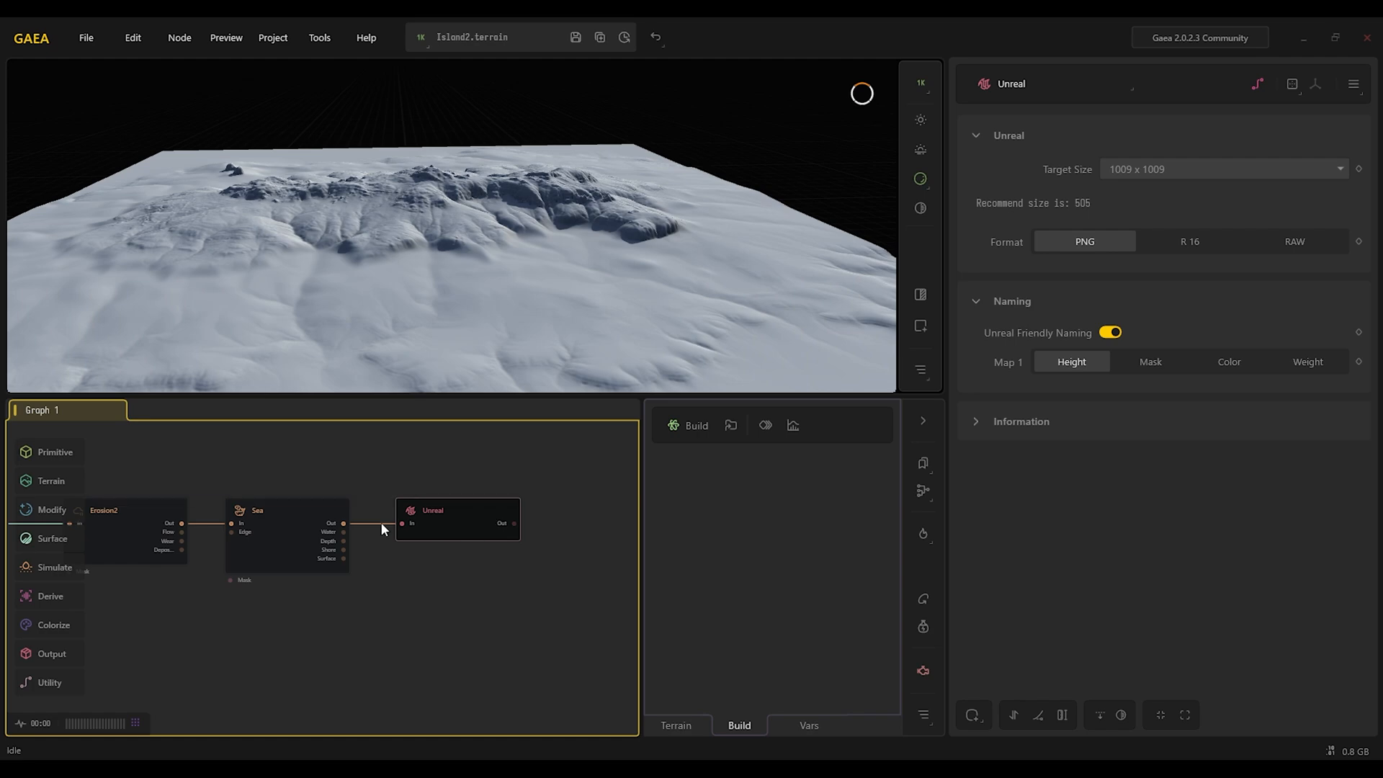
{"action": "left_click", "coordinate": [310, 528]}
{"action": "scroll", "coordinate": [643, 274], "scroll_direction": "up", "scroll_amount": 1}
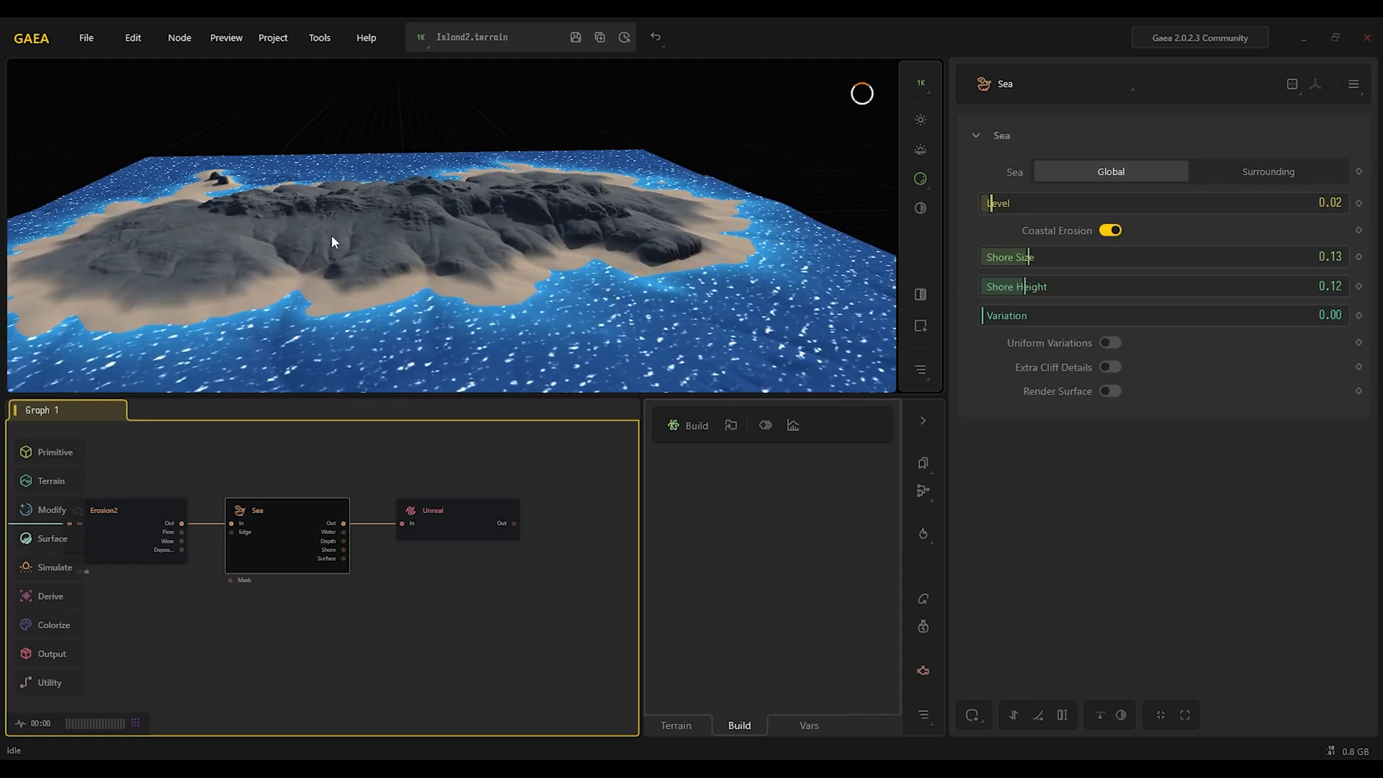
{"action": "left_click_drag", "start_coordinate": [328, 211], "coordinate": [848, 359]}
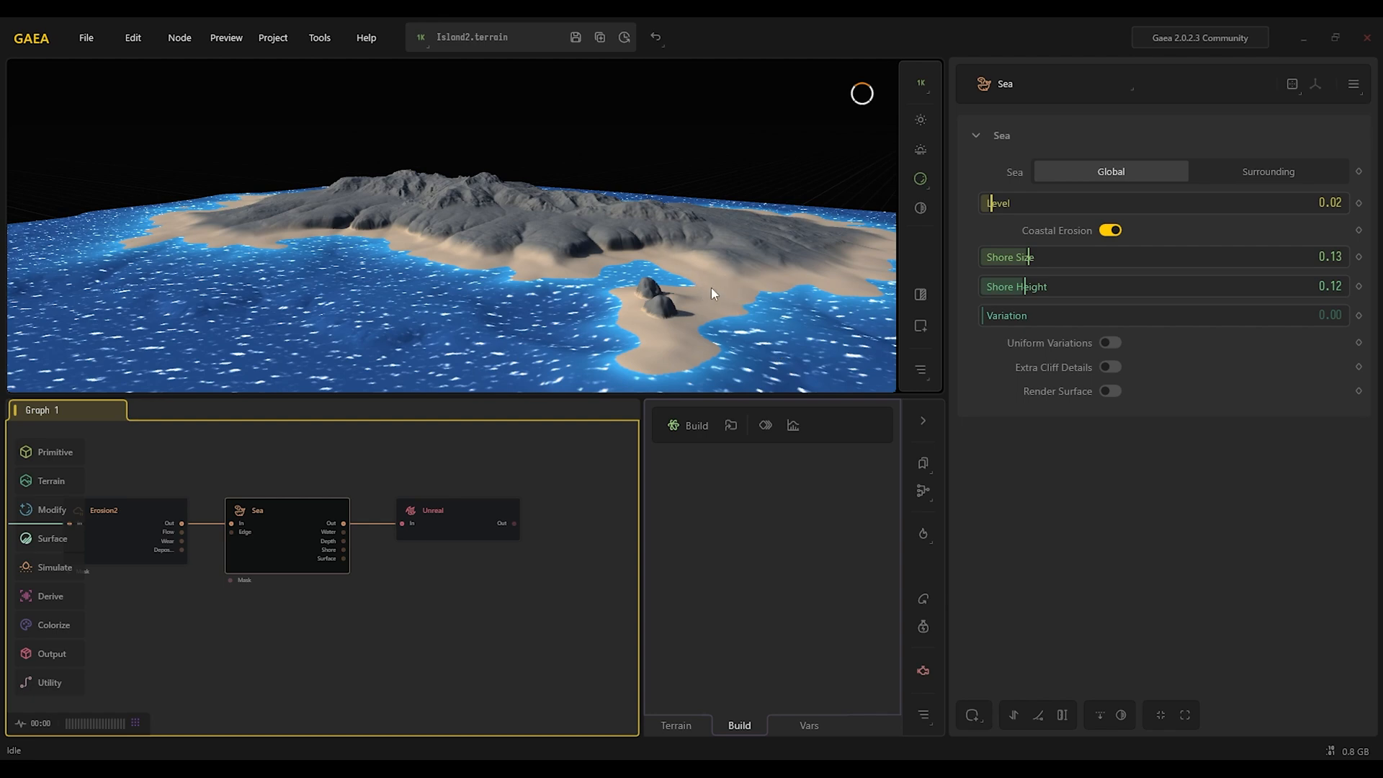
{"action": "left_click", "coordinate": [1305, 39]}
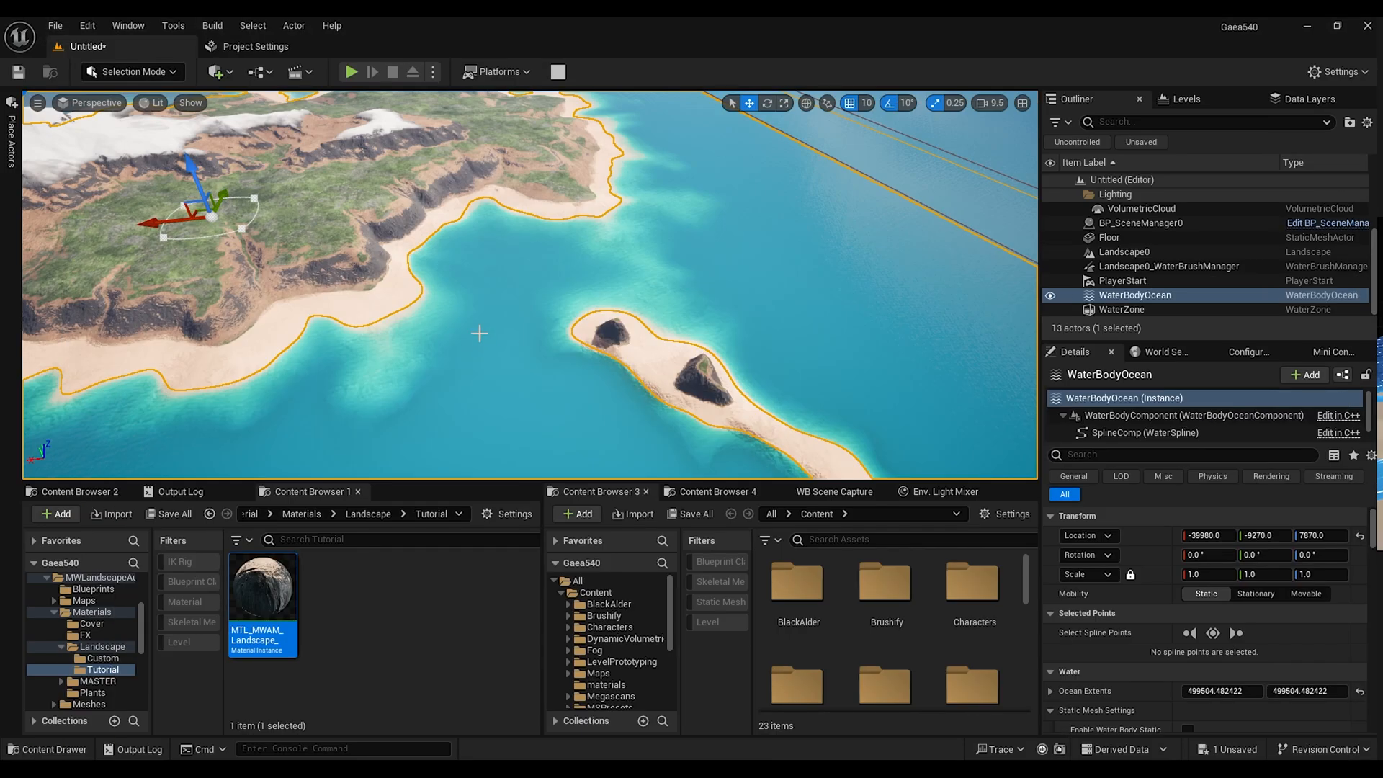
Fine-tune the ocean's height, deselect it, and inspect the island with the camera speed lowered to 7
{"action": "left_click_drag", "start_coordinate": [188, 165], "coordinate": [193, 170]}
{"action": "right_click_drag", "start_coordinate": [616, 296], "coordinate": [790, 275]}
{"action": "key", "text": "Escape"}
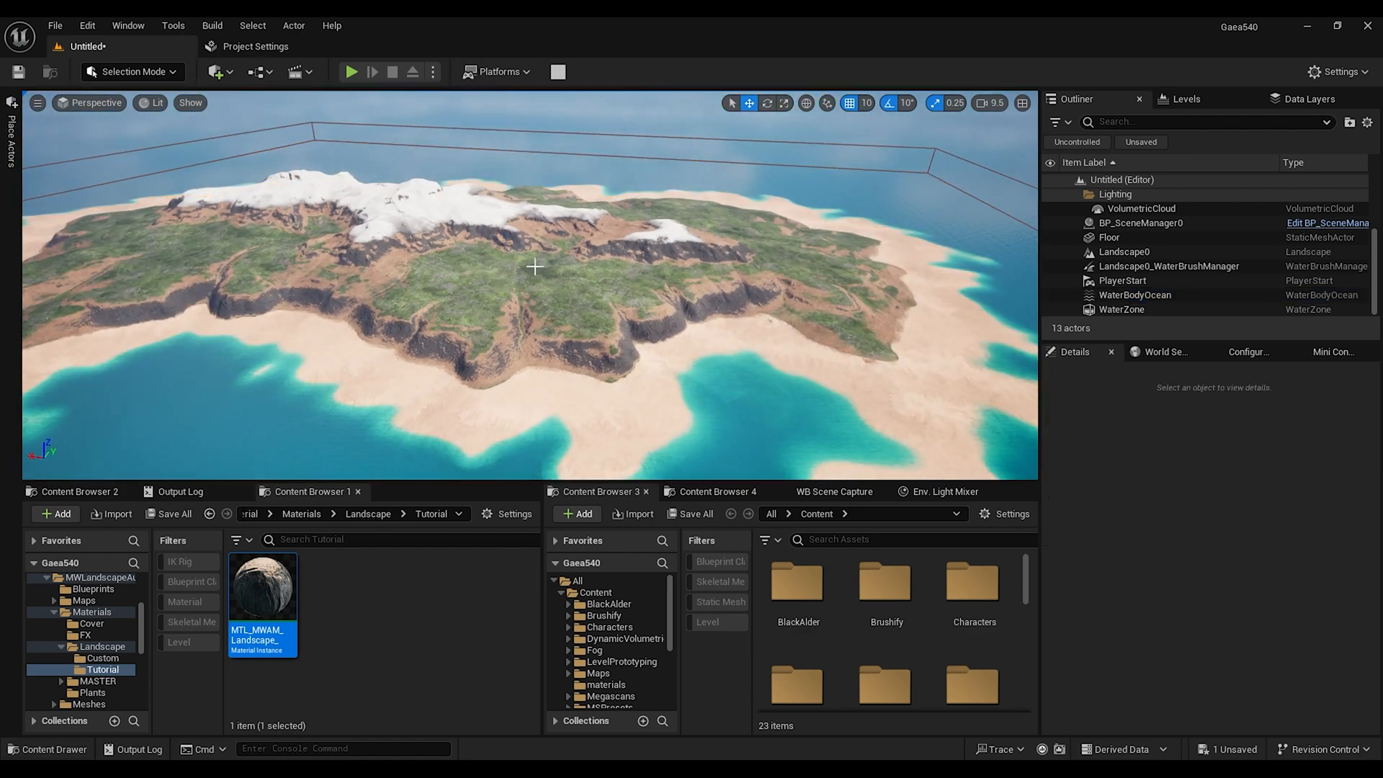
{"action": "key", "text": "s"}
{"action": "right_click_drag", "start_coordinate": [501, 281], "coordinate": [457, 263]}
{"action": "scroll", "coordinate": [501, 282], "scroll_direction": "up", "scroll_amount": 1}
{"action": "key", "text": "w"}
{"action": "right_click_drag", "start_coordinate": [550, 294], "coordinate": [587, 268]}
{"action": "scroll", "coordinate": [550, 294], "scroll_direction": "down", "scroll_amount": 5}
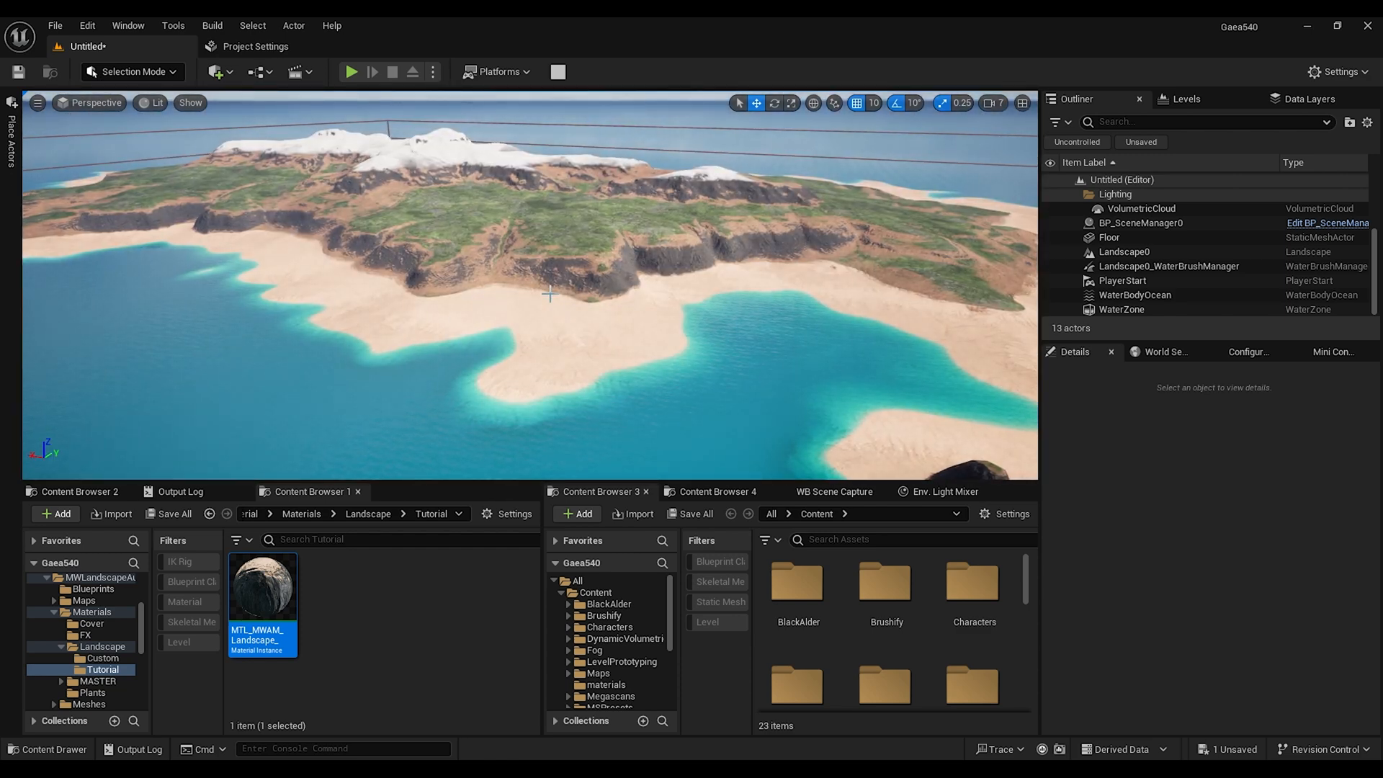
Reopen the island material instance, enable MW_DebugBake, and examine the colour-coded layer masks across the landscape
{"action": "mouse_move", "coordinate": [277, 604]}
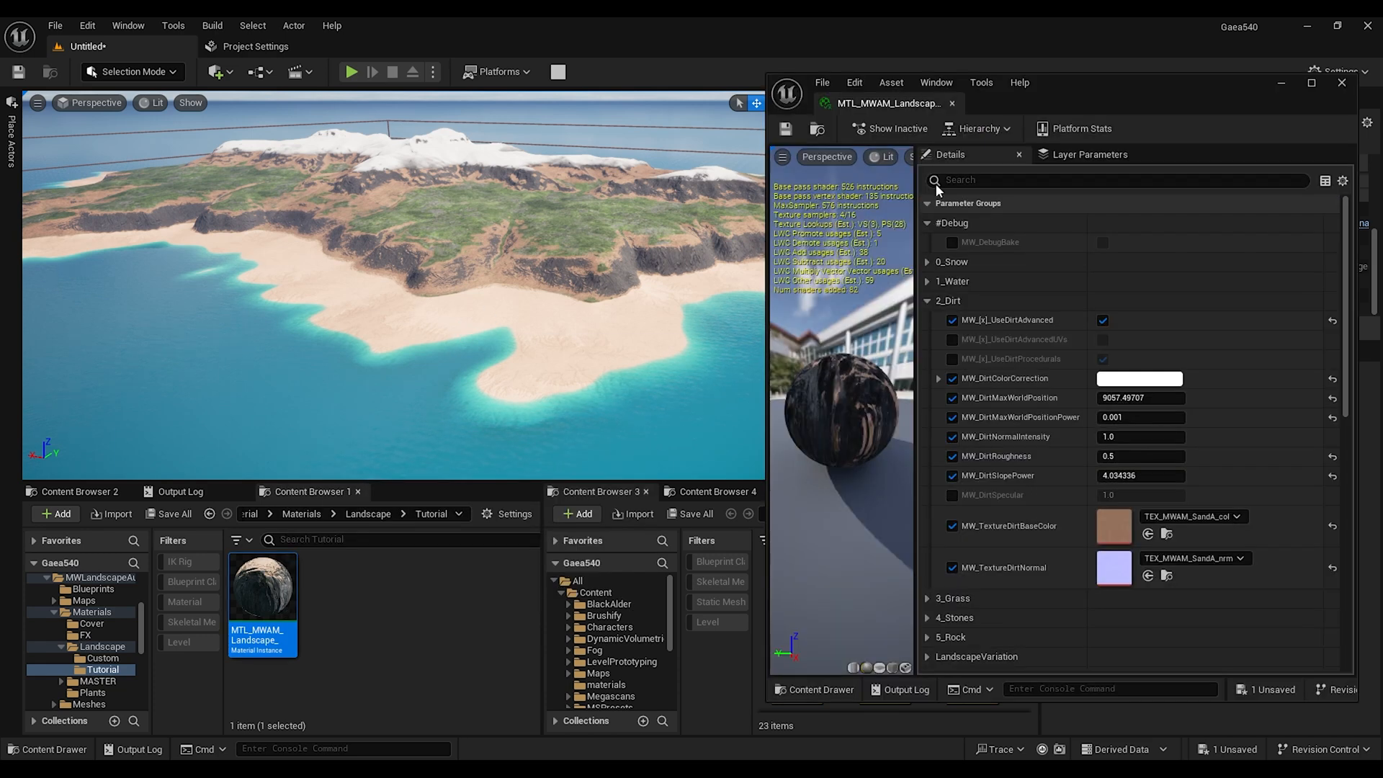
{"action": "left_click", "coordinate": [953, 242]}
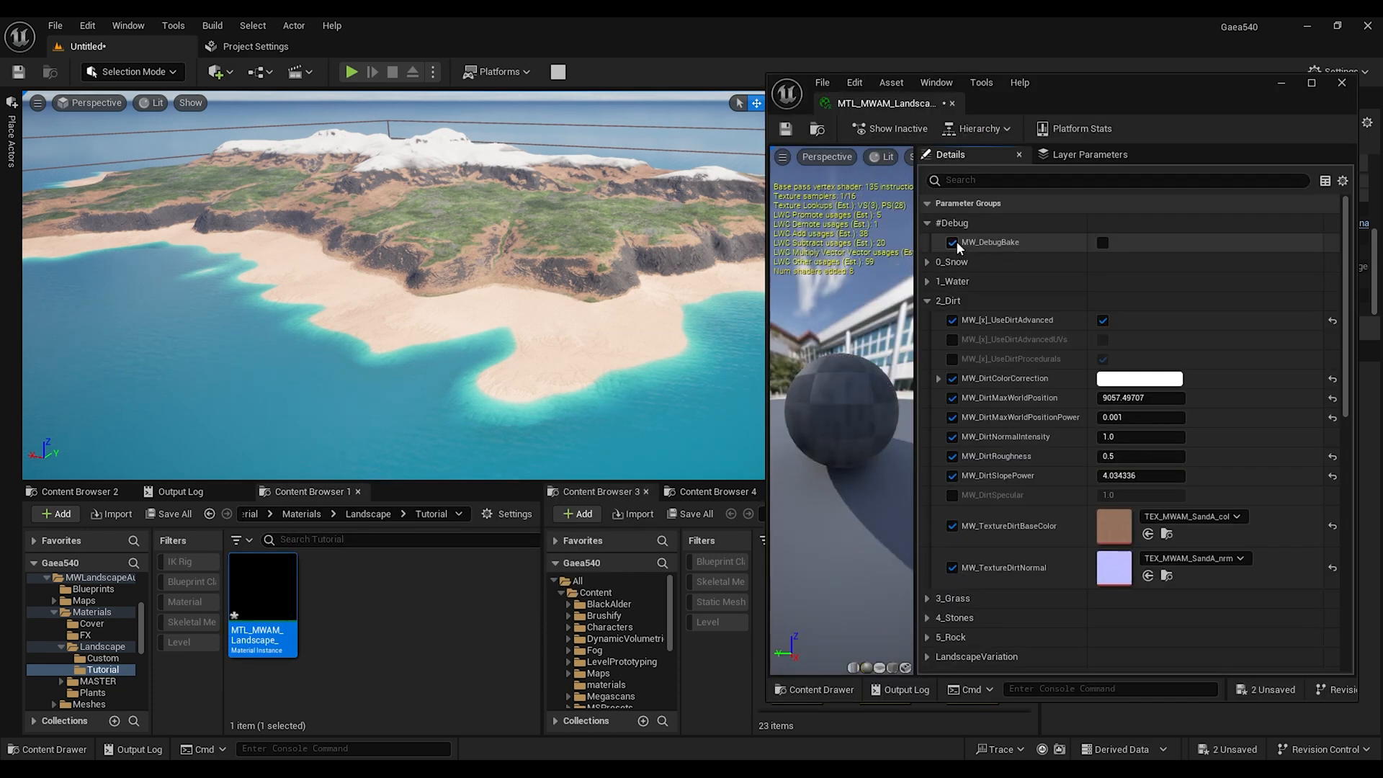
{"action": "left_click", "coordinate": [1096, 245]}
{"action": "key", "text": "w"}
{"action": "right_click_drag", "start_coordinate": [573, 240], "coordinate": [442, 287]}
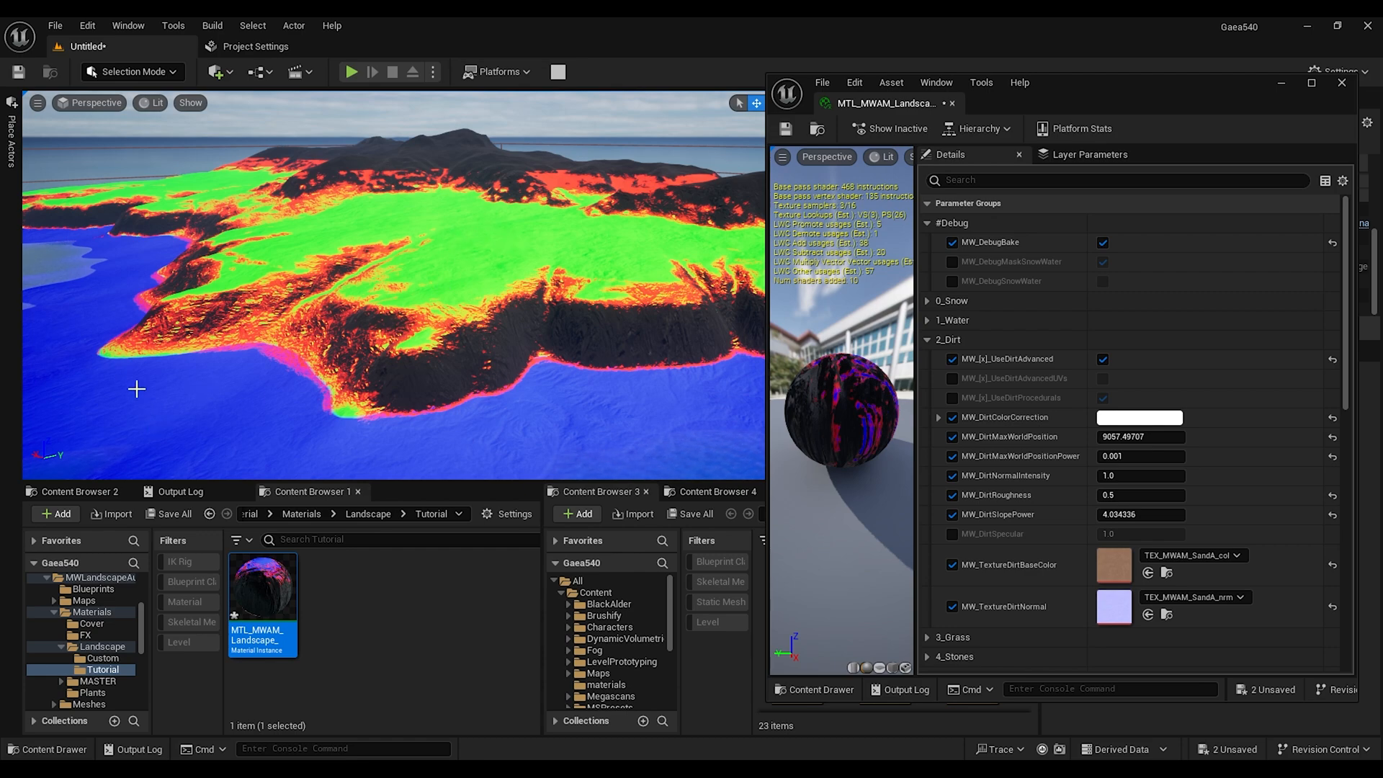
{"action": "mouse_move", "coordinate": [306, 429]}
{"action": "right_mouse_down"}
{"action": "mouse_move", "coordinate": [195, 490]}
{"action": "mouse_move", "coordinate": [238, 389]}
{"action": "mouse_move", "coordinate": [288, 450]}
{"action": "mouse_move", "coordinate": [306, 428]}
{"action": "right_mouse_up"}
{"action": "key", "text": "w"}
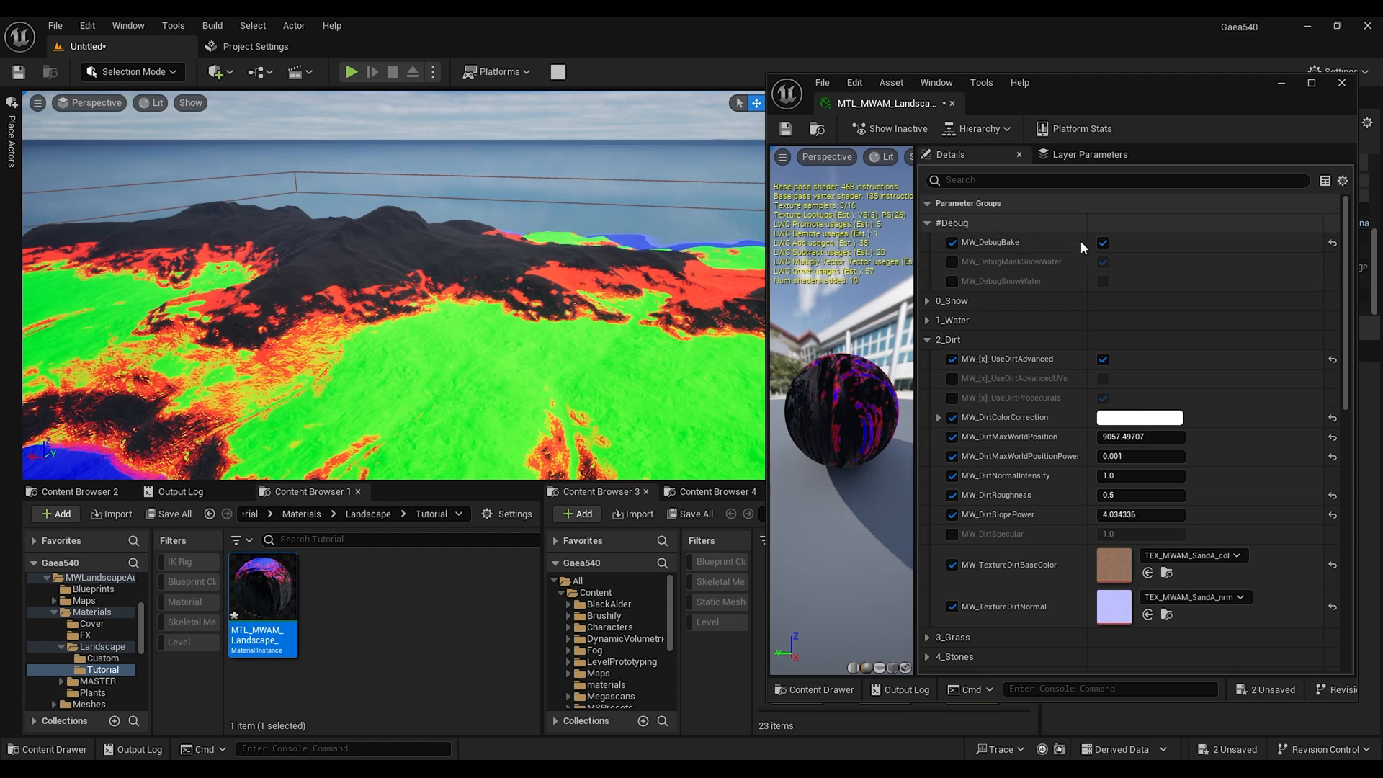
Turn off MW_DebugBake, save the material instance, and close its window
{"action": "left_click", "coordinate": [1103, 243]}
{"action": "left_click", "coordinate": [786, 128]}
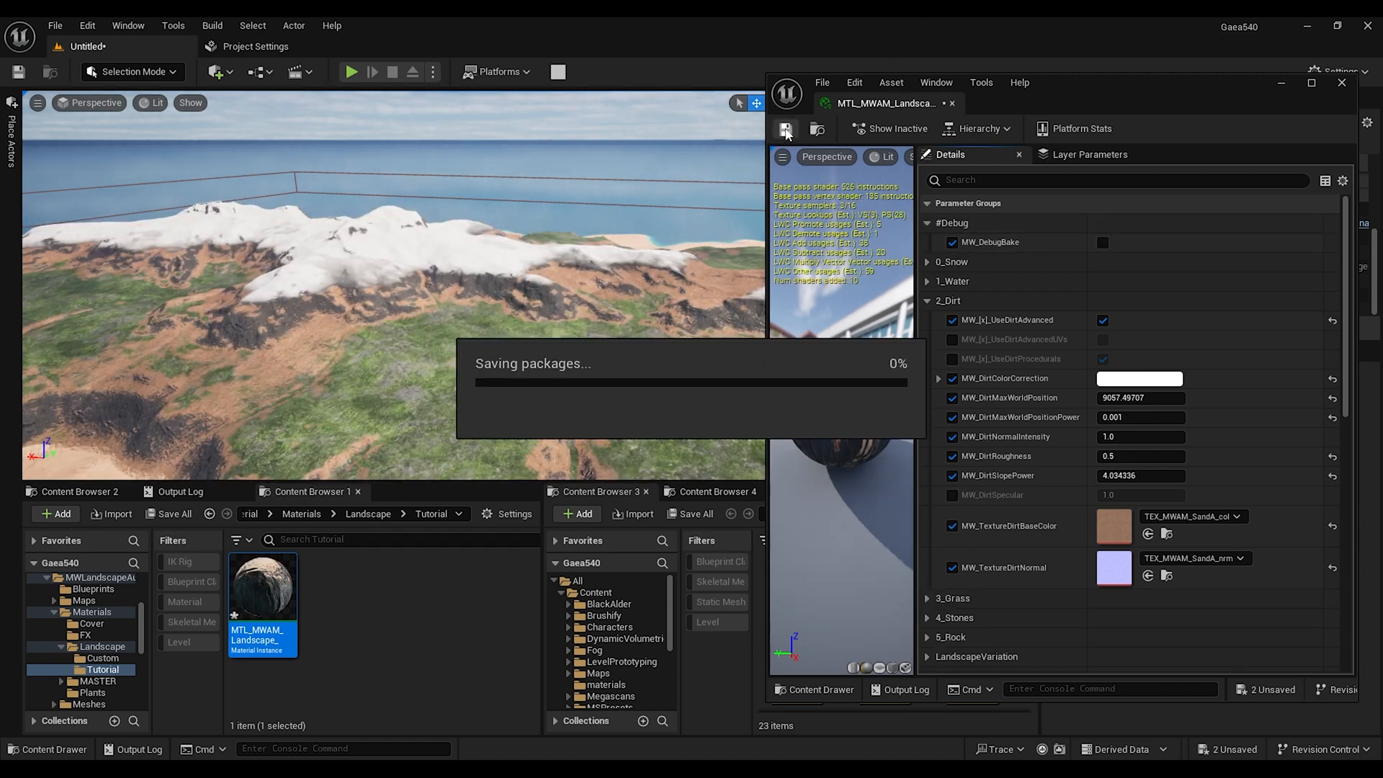
{"action": "left_click", "coordinate": [1343, 85]}
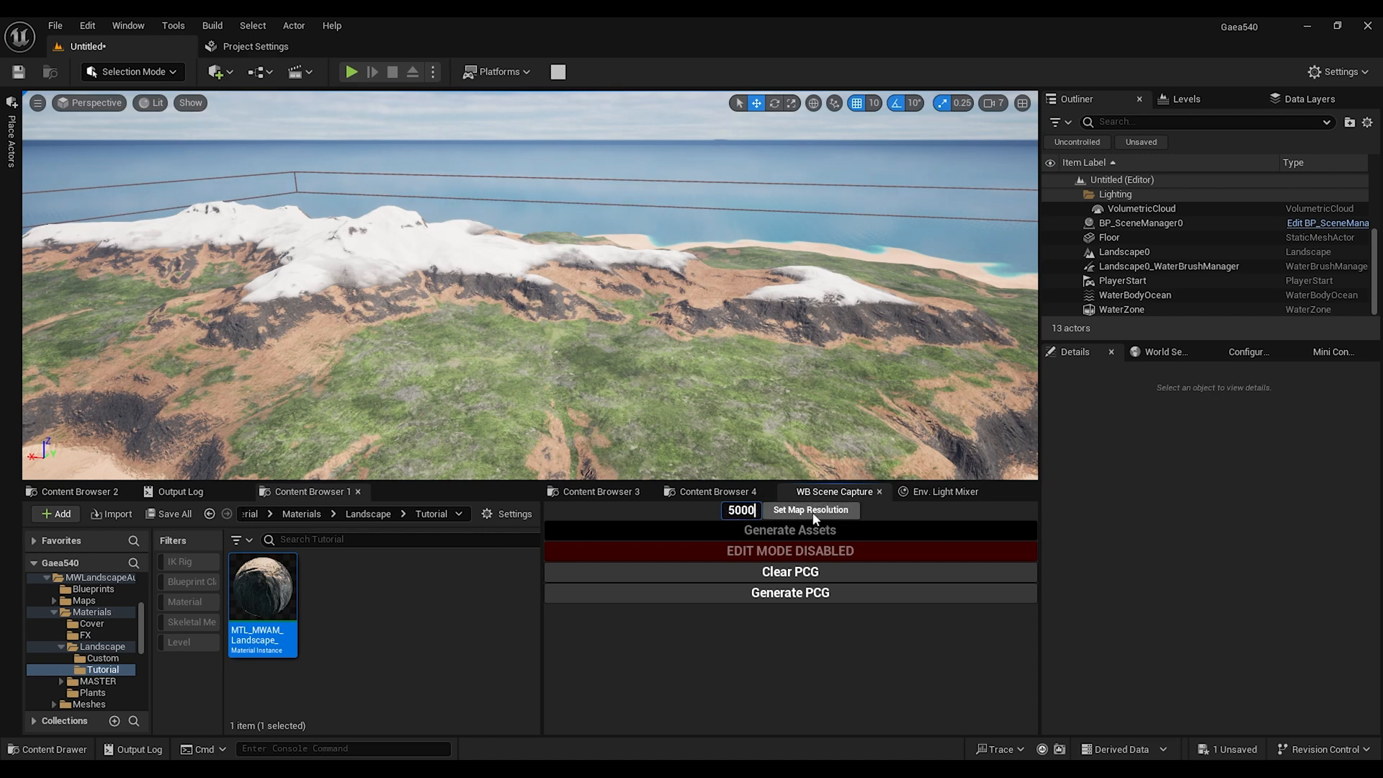
Apply a scene capture map resolution of 5000 and toggle edit mode on and off in TestMap
{"action": "left_click", "coordinate": [813, 510]}
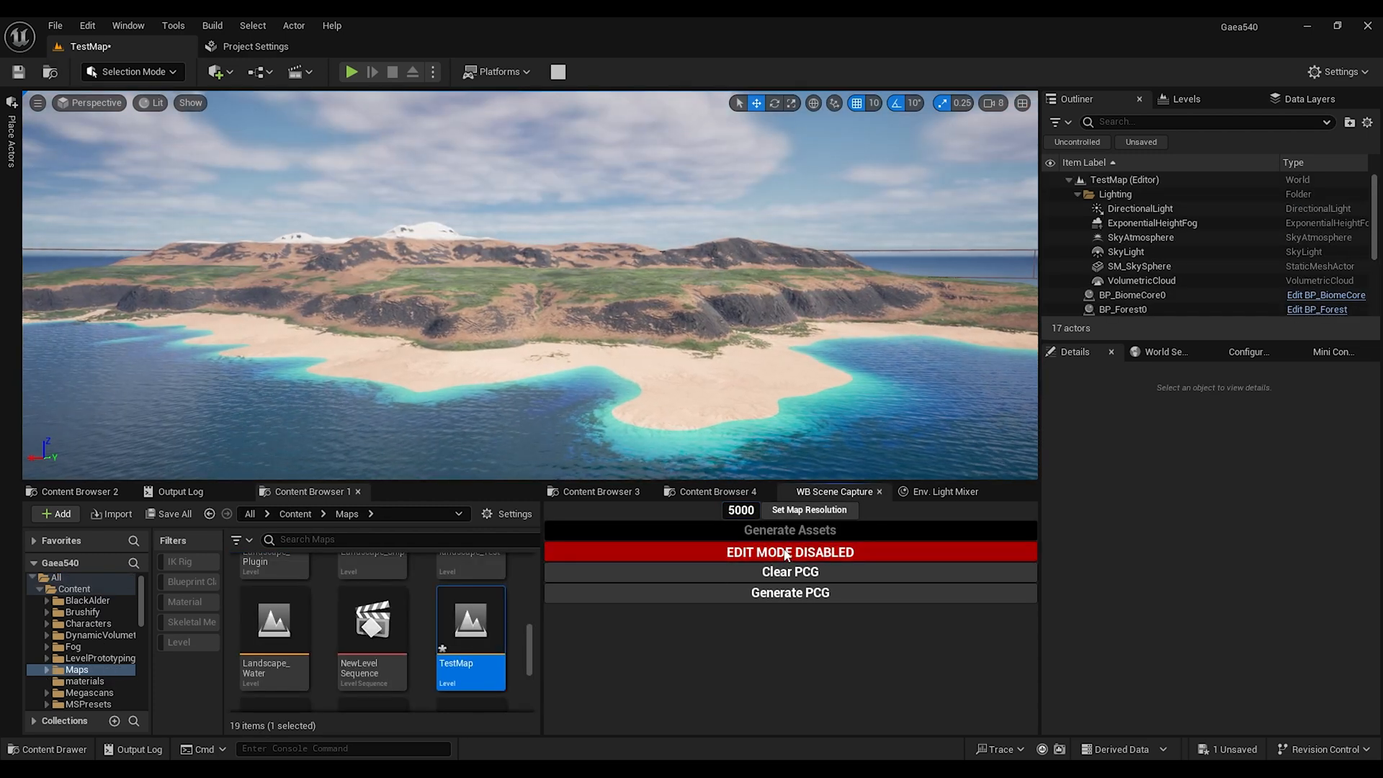
{"action": "left_click", "coordinate": [787, 552]}
{"action": "left_click", "coordinate": [787, 552]}
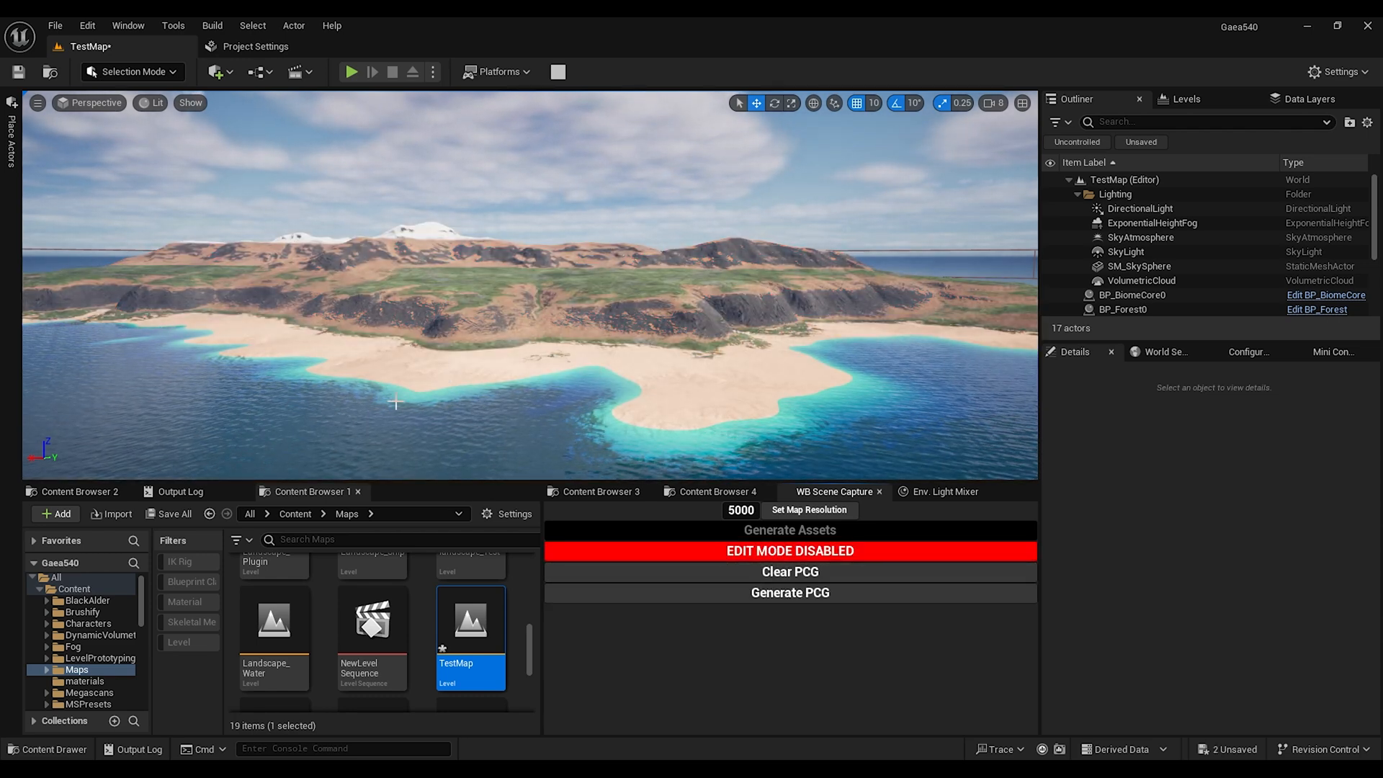
Fly along the island's beach, cliffs and grassland at a reduced camera speed to examine the scattered vegetation
{"action": "key", "text": "w"}
{"action": "scroll", "coordinate": [395, 402], "scroll_direction": "down", "scroll_amount": 4}
{"action": "right_click_drag", "start_coordinate": [395, 401], "coordinate": [475, 411]}
{"action": "scroll", "coordinate": [494, 417], "scroll_direction": "down", "scroll_amount": 1}
{"action": "scroll", "coordinate": [480, 412], "scroll_direction": "up", "scroll_amount": 1}
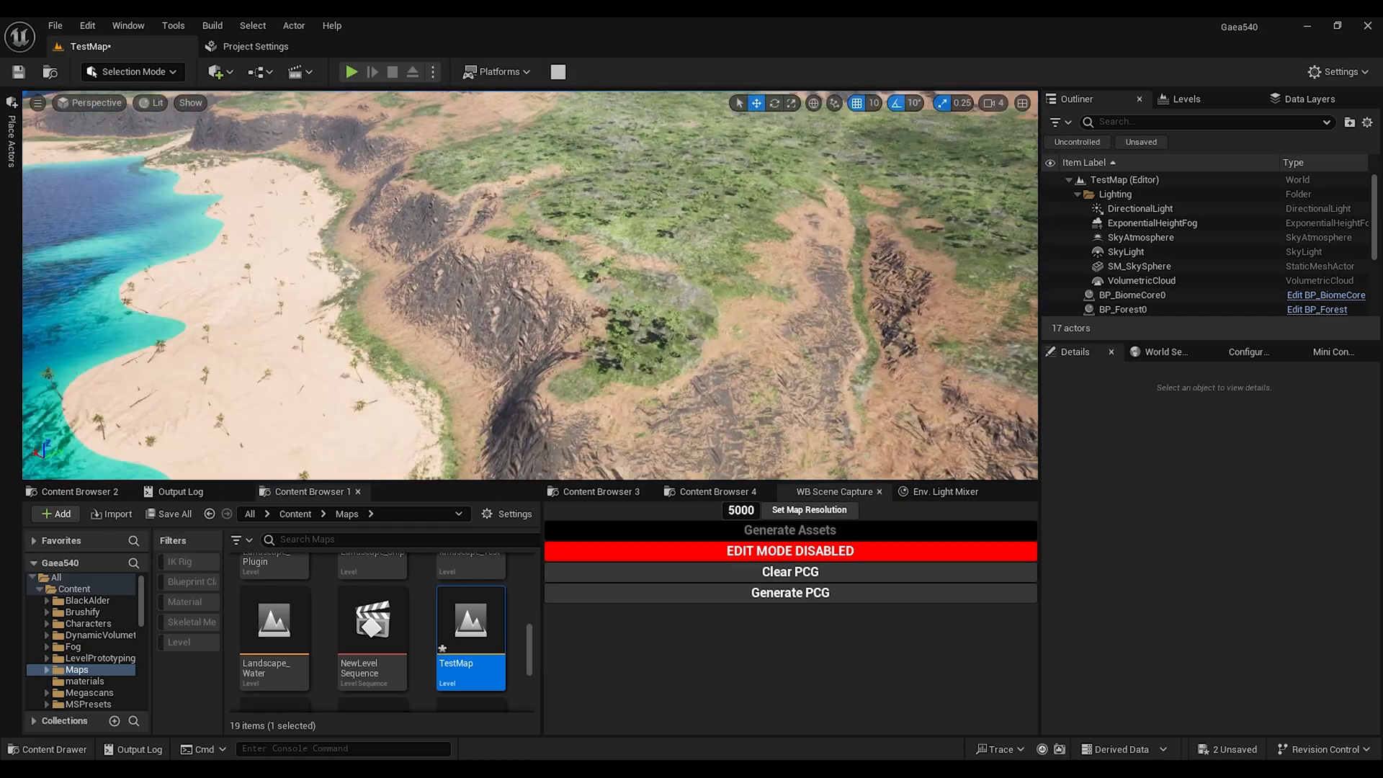
{"action": "right_click_drag", "start_coordinate": [530, 285], "coordinate": [517, 279]}
{"action": "scroll", "coordinate": [523, 281], "scroll_direction": "down", "scroll_amount": 2}
{"action": "scroll", "coordinate": [519, 279], "scroll_direction": "down", "scroll_amount": 1}
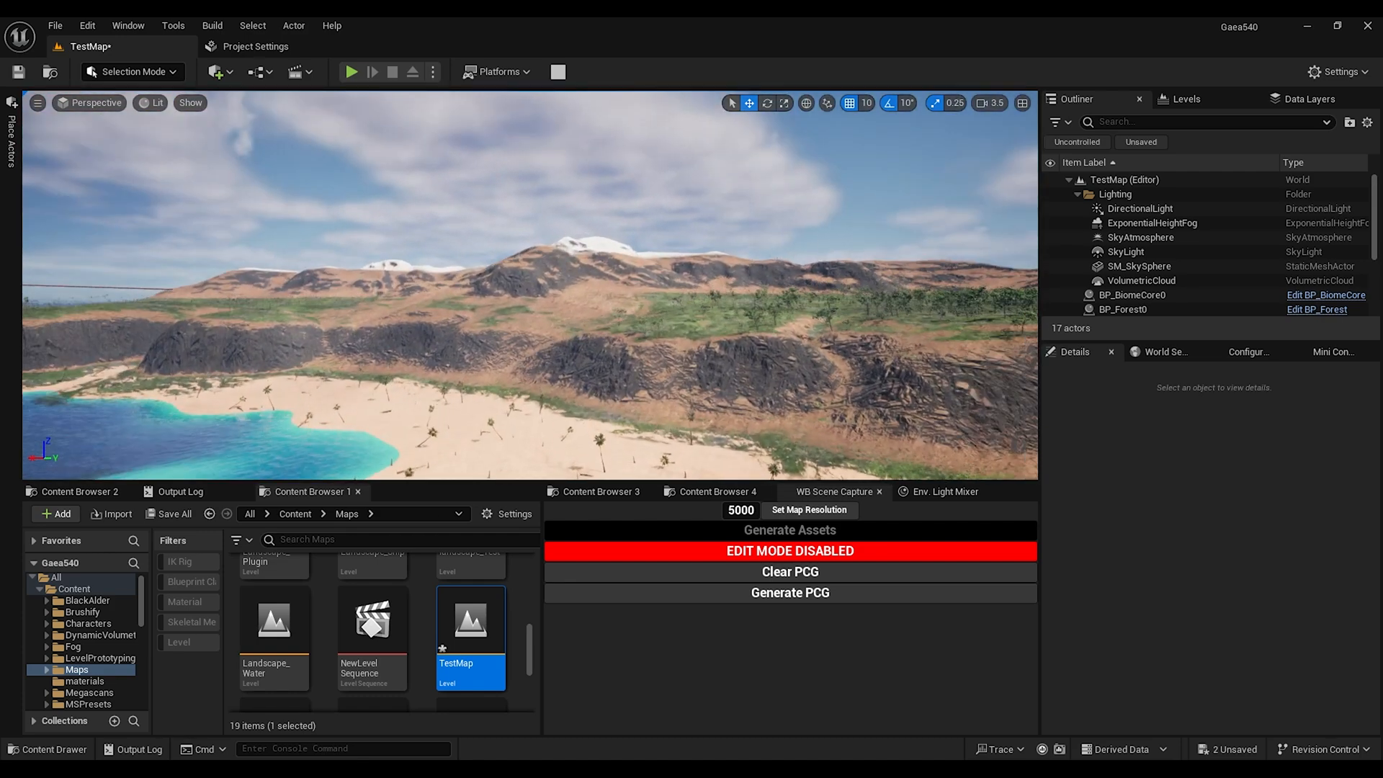
{"action": "right_click_drag", "start_coordinate": [519, 280], "coordinate": [314, 268]}
{"action": "scroll", "coordinate": [531, 285], "scroll_direction": "up", "scroll_amount": 1}
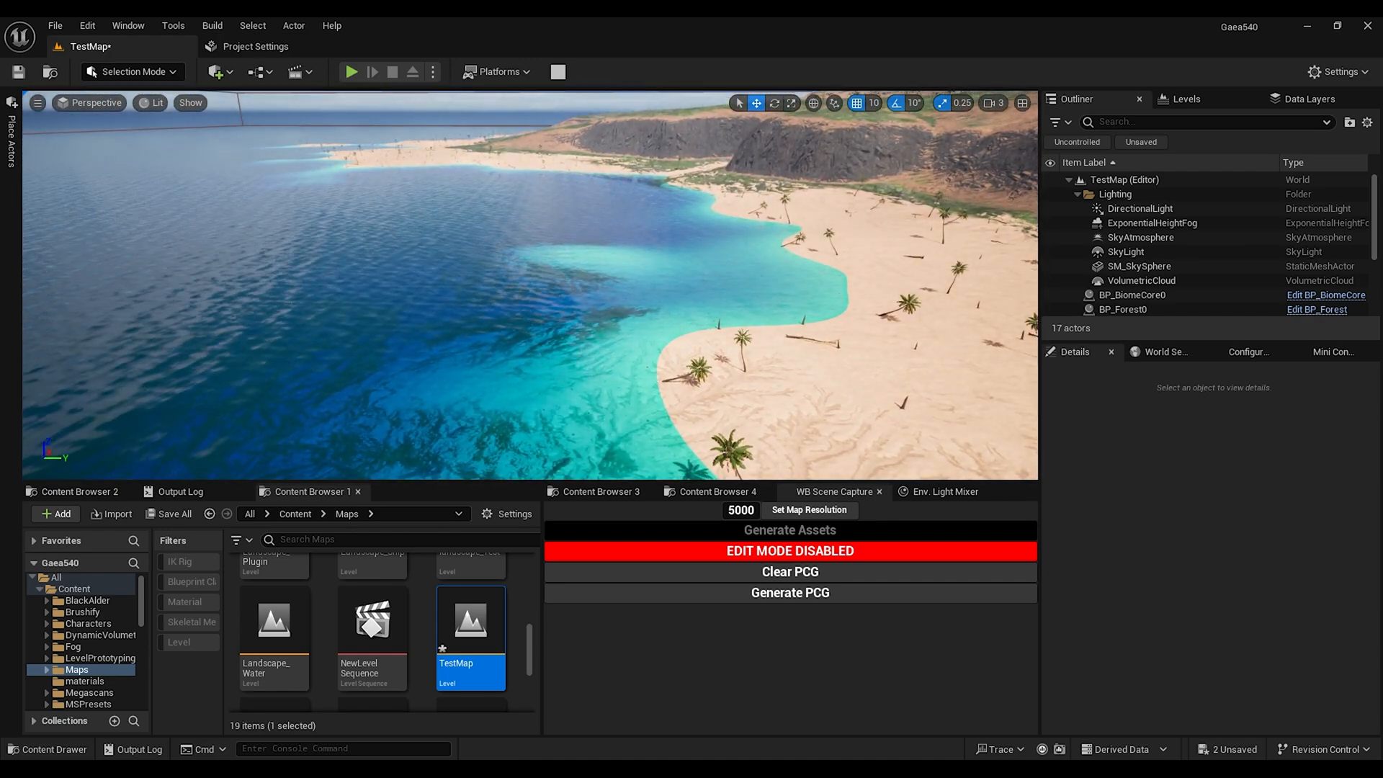
Hide WaterBodyOcean to expose the seabed and toggle edit mode to regenerate the PCG vegetation
{"action": "left_click", "coordinate": [511, 304]}
{"action": "left_click", "coordinate": [1050, 309]}
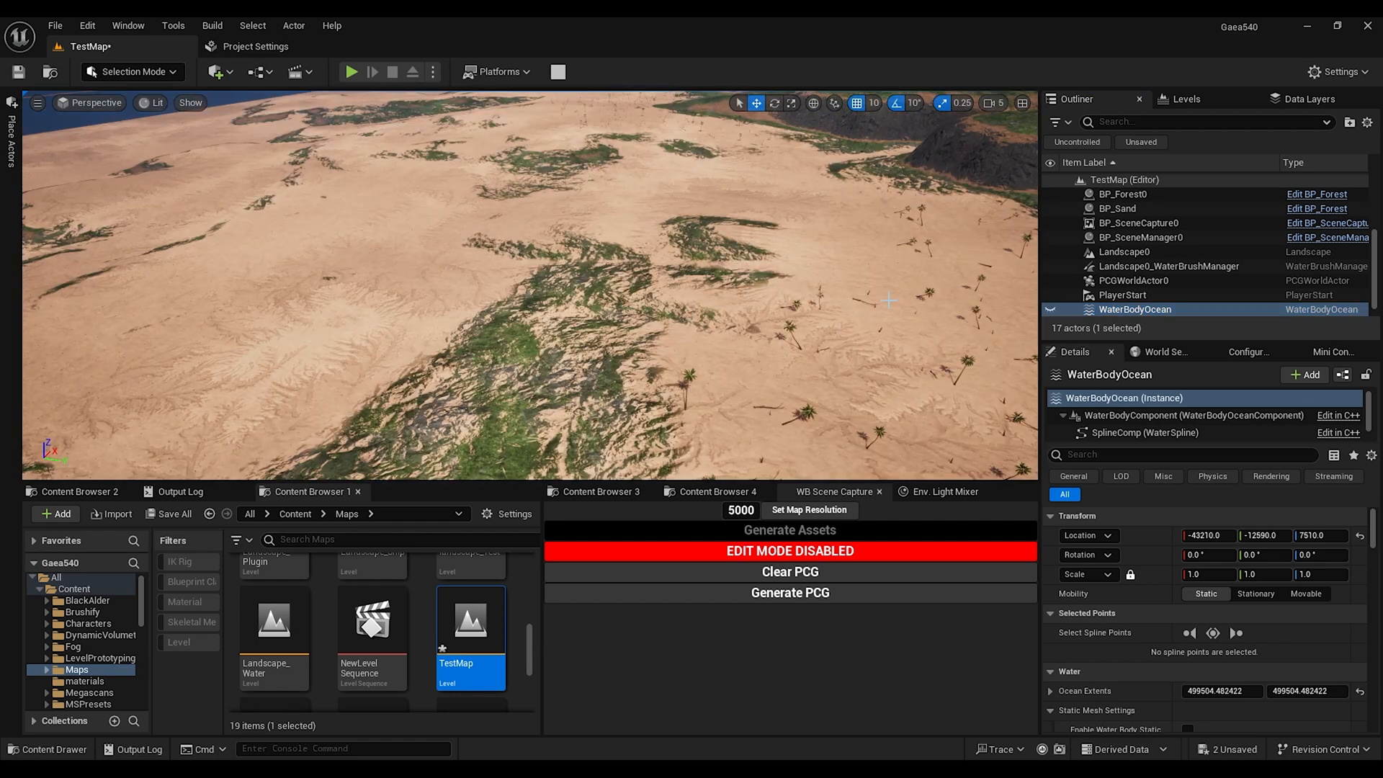
{"action": "left_click", "coordinate": [800, 553]}
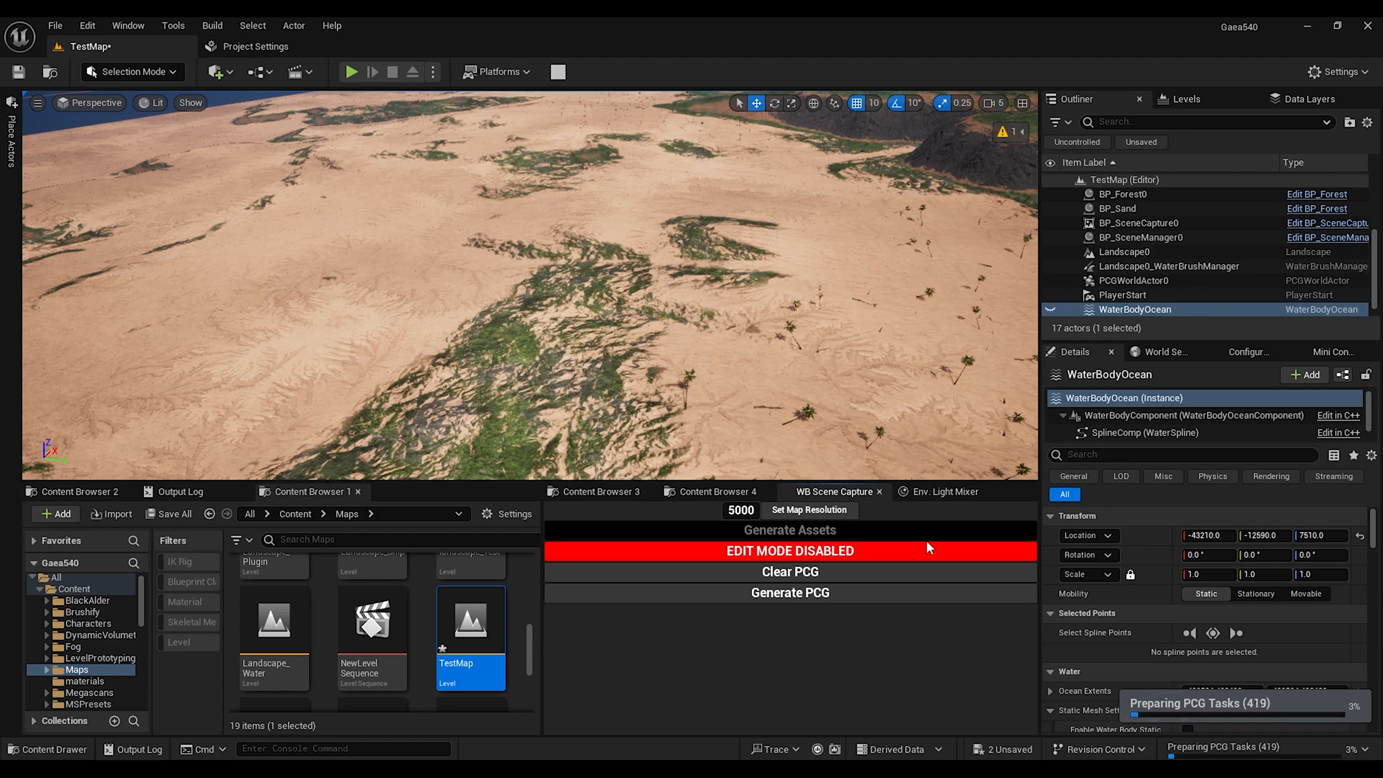
Open the BT_Sand template assigned to BP_Sand and examine the height and water-distance filters of its SM_DeadTrunk entry
{"action": "left_click", "coordinate": [1128, 238]}
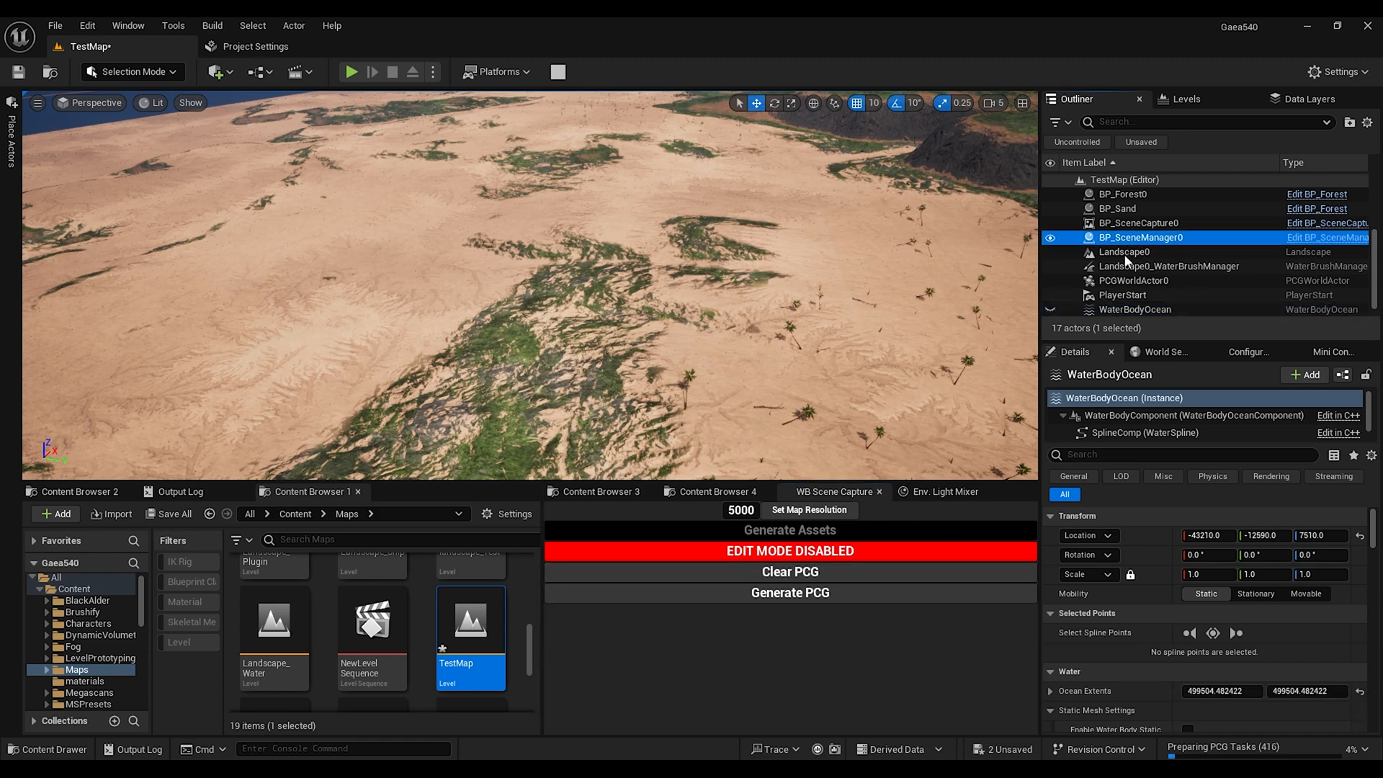
{"action": "left_click", "coordinate": [1135, 208]}
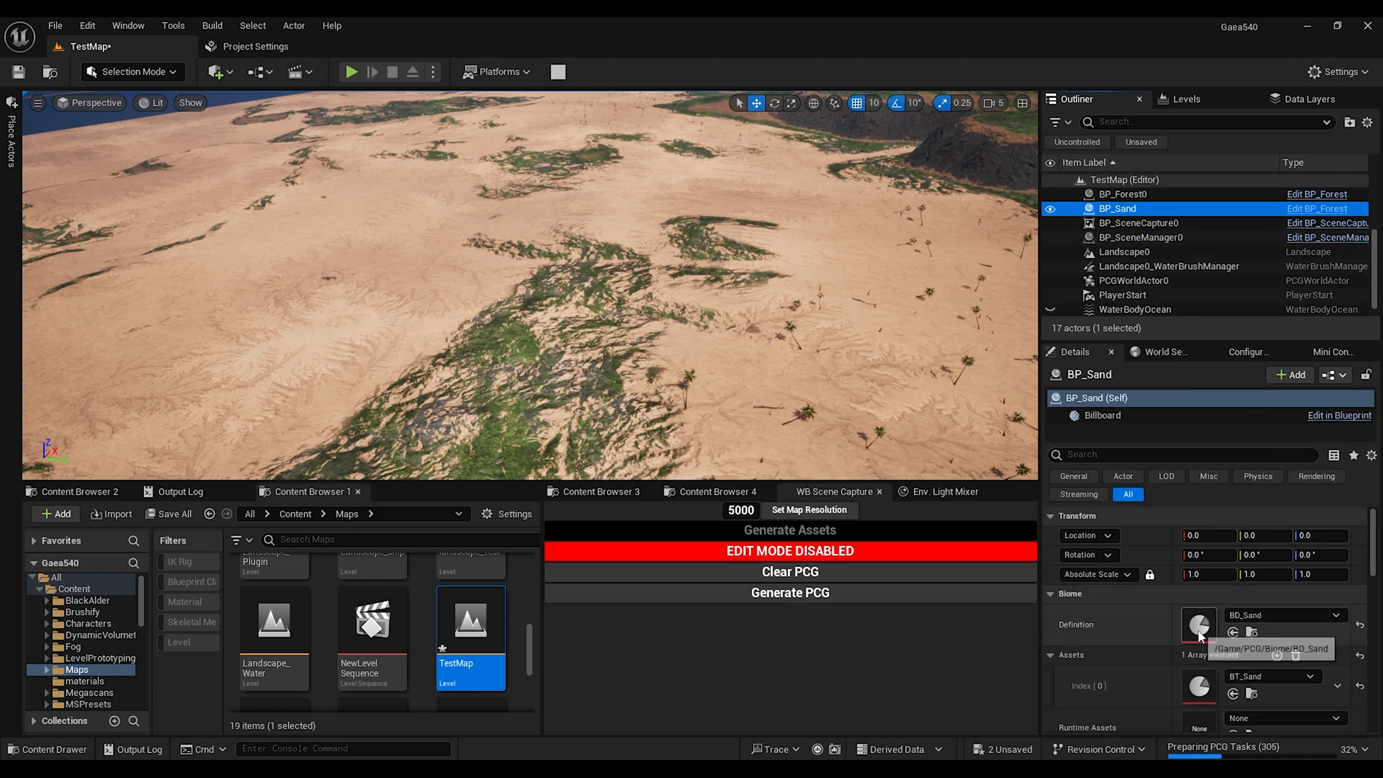
{"action": "double_click", "coordinate": [1199, 686]}
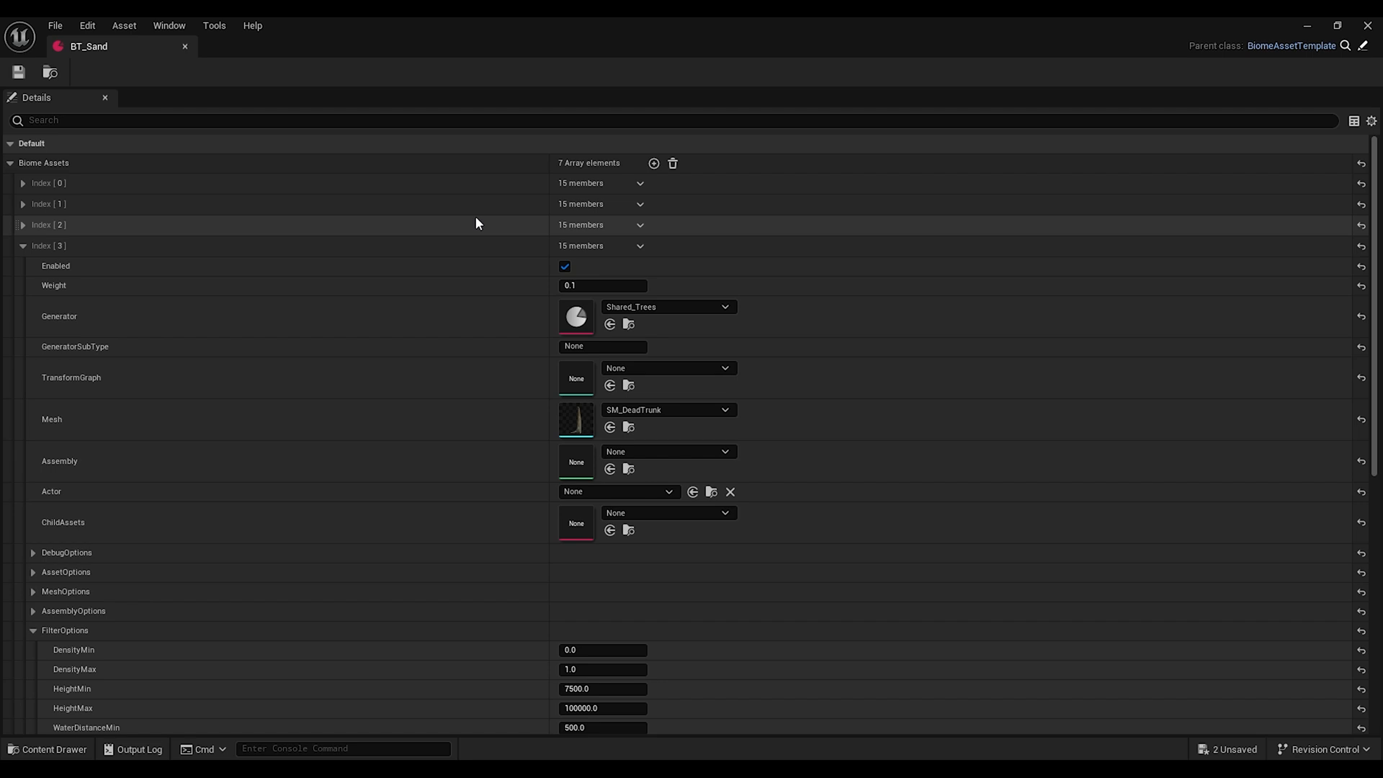
{"action": "scroll", "coordinate": [475, 222], "scroll_direction": "down", "scroll_amount": 6}
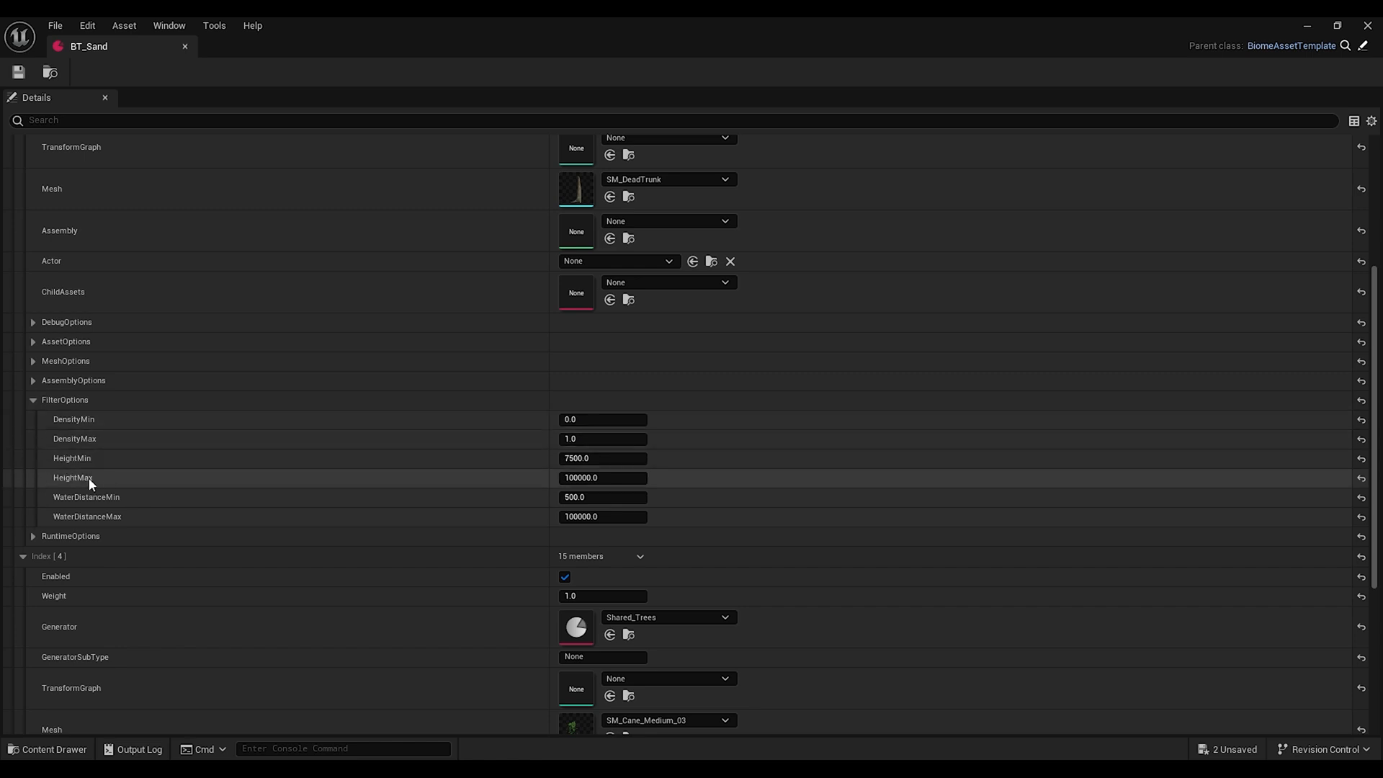
{"action": "scroll", "coordinate": [588, 483], "scroll_direction": "up", "scroll_amount": 3}
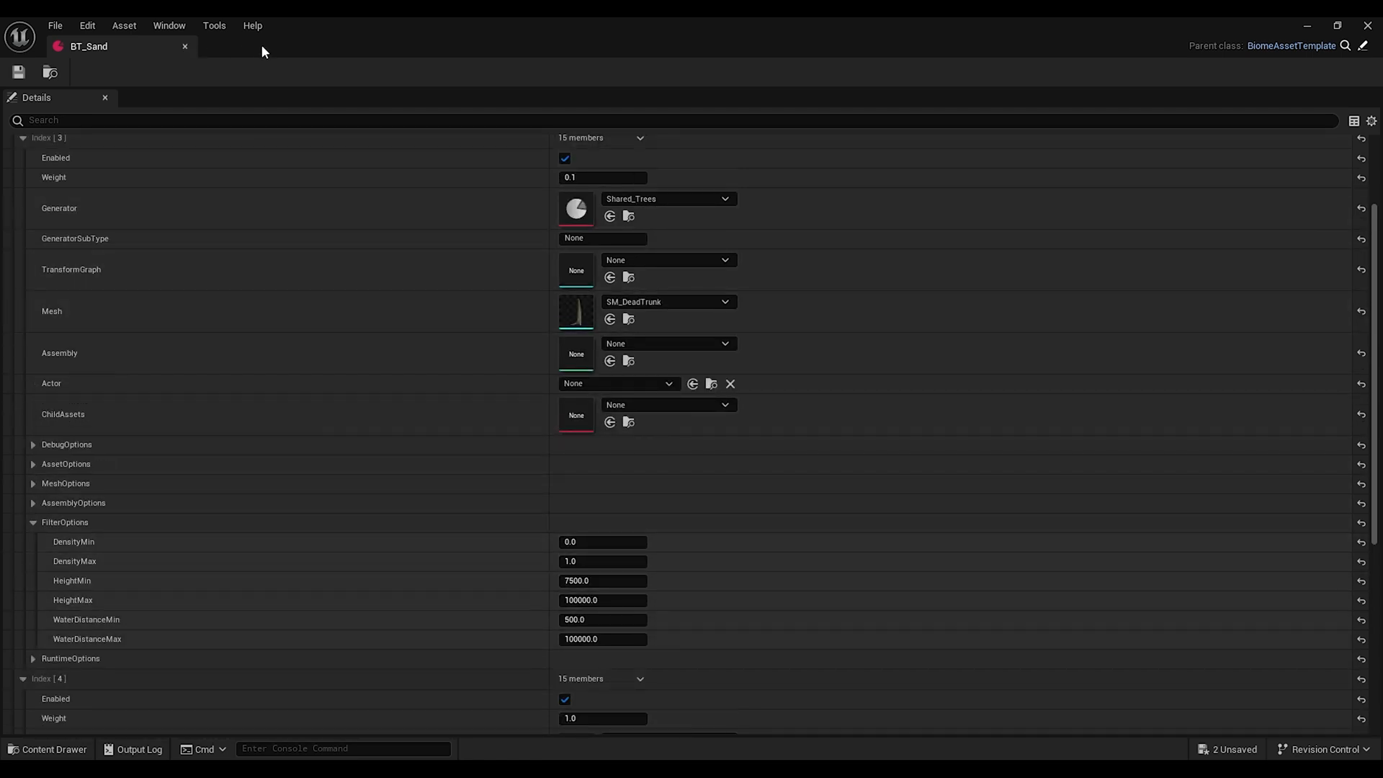
Shrink the BT_Sand window so it sits over the level editor, and make WaterBodyOcean visible again
{"action": "left_click_drag", "start_coordinate": [262, 44], "coordinate": [913, 187]}
{"action": "right_click_drag", "start_coordinate": [504, 288], "coordinate": [288, 295]}
{"action": "left_click_drag", "start_coordinate": [990, 165], "coordinate": [770, 155]}
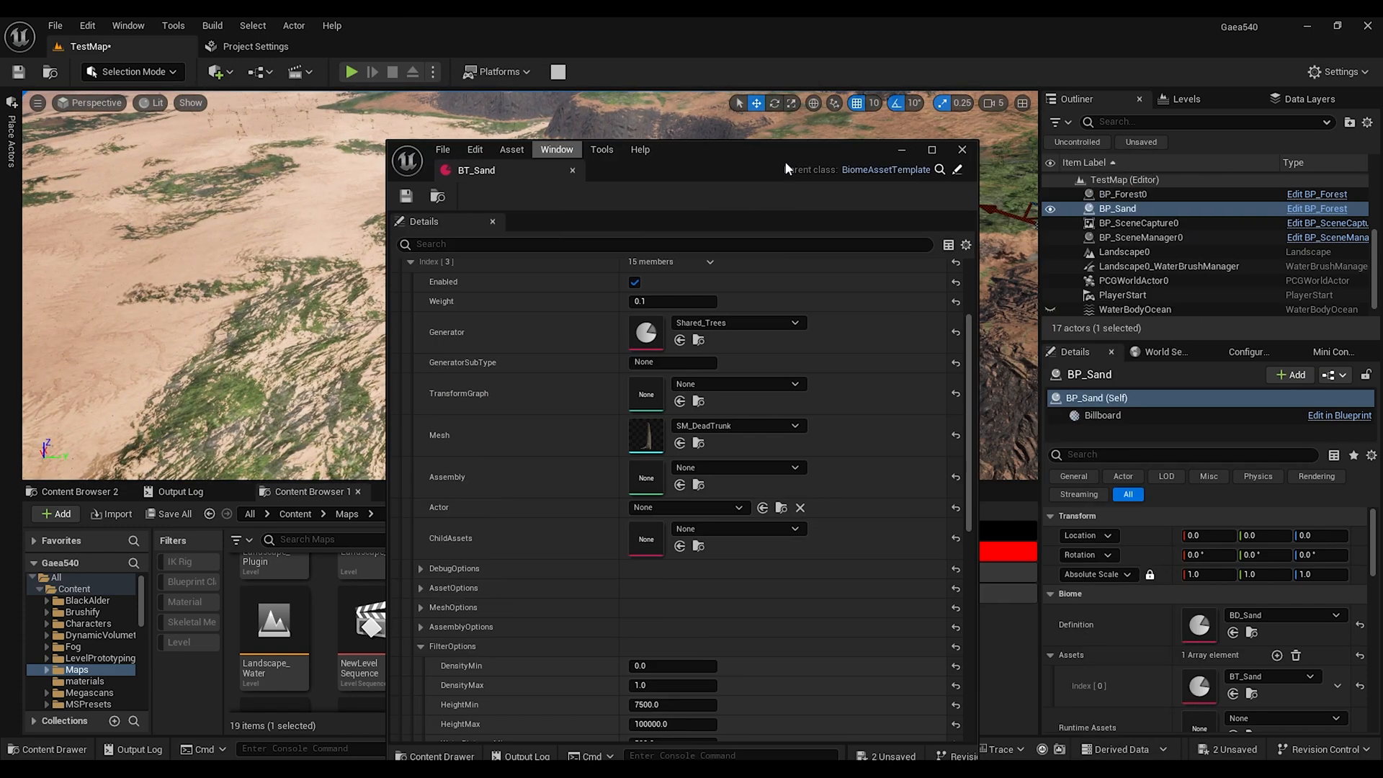
{"action": "left_click", "coordinate": [1050, 309]}
Place an empty actor at the beach waterline and compare its Z location with the SM_DeadTrunk entry's HeightMin
{"action": "mouse_move", "coordinate": [298, 308]}
{"action": "right_mouse_down"}
{"action": "mouse_move", "coordinate": [339, 277]}
{"action": "mouse_move", "coordinate": [324, 273]}
{"action": "mouse_move", "coordinate": [312, 315]}
{"action": "right_mouse_up"}
{"action": "left_click", "coordinate": [13, 159]}
{"action": "key", "text": "BackSpace"}
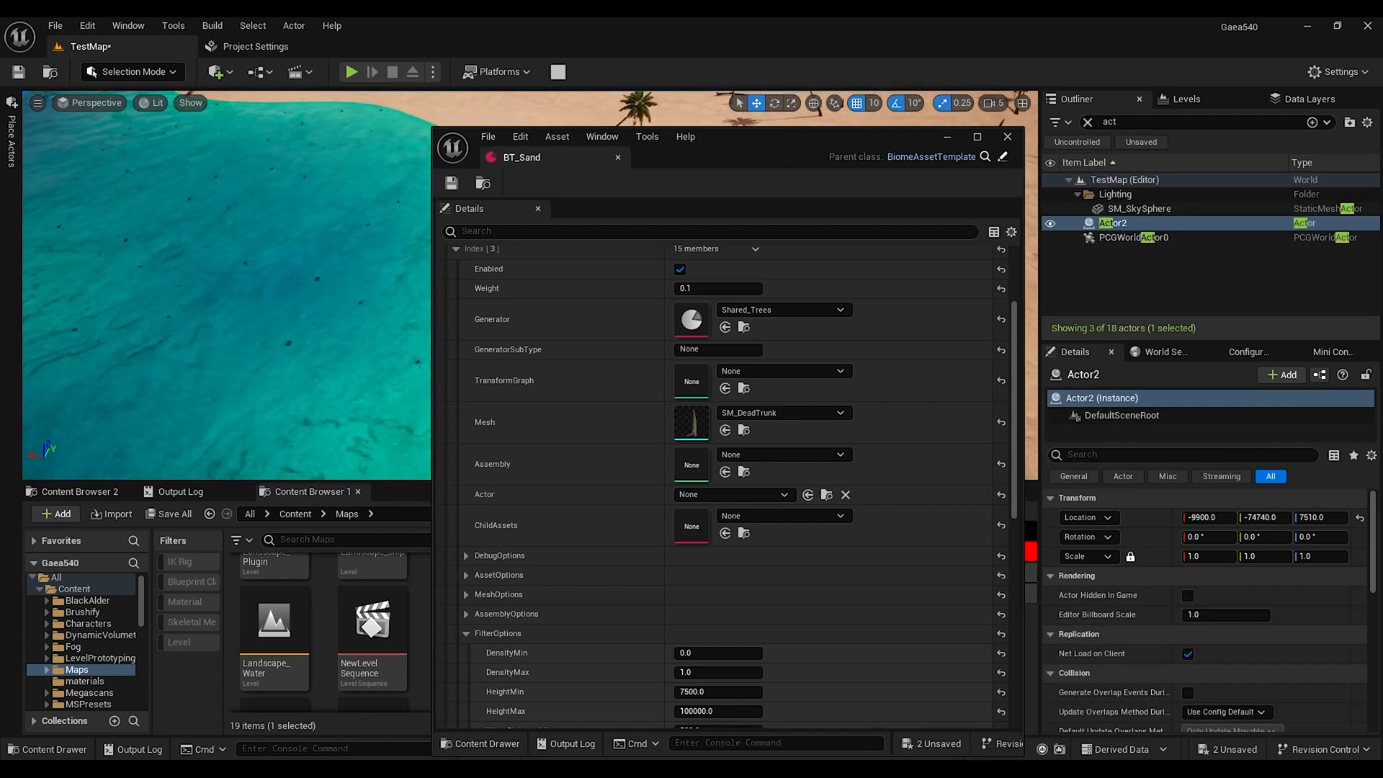
{"action": "right_click_drag", "start_coordinate": [217, 288], "coordinate": [267, 279]}
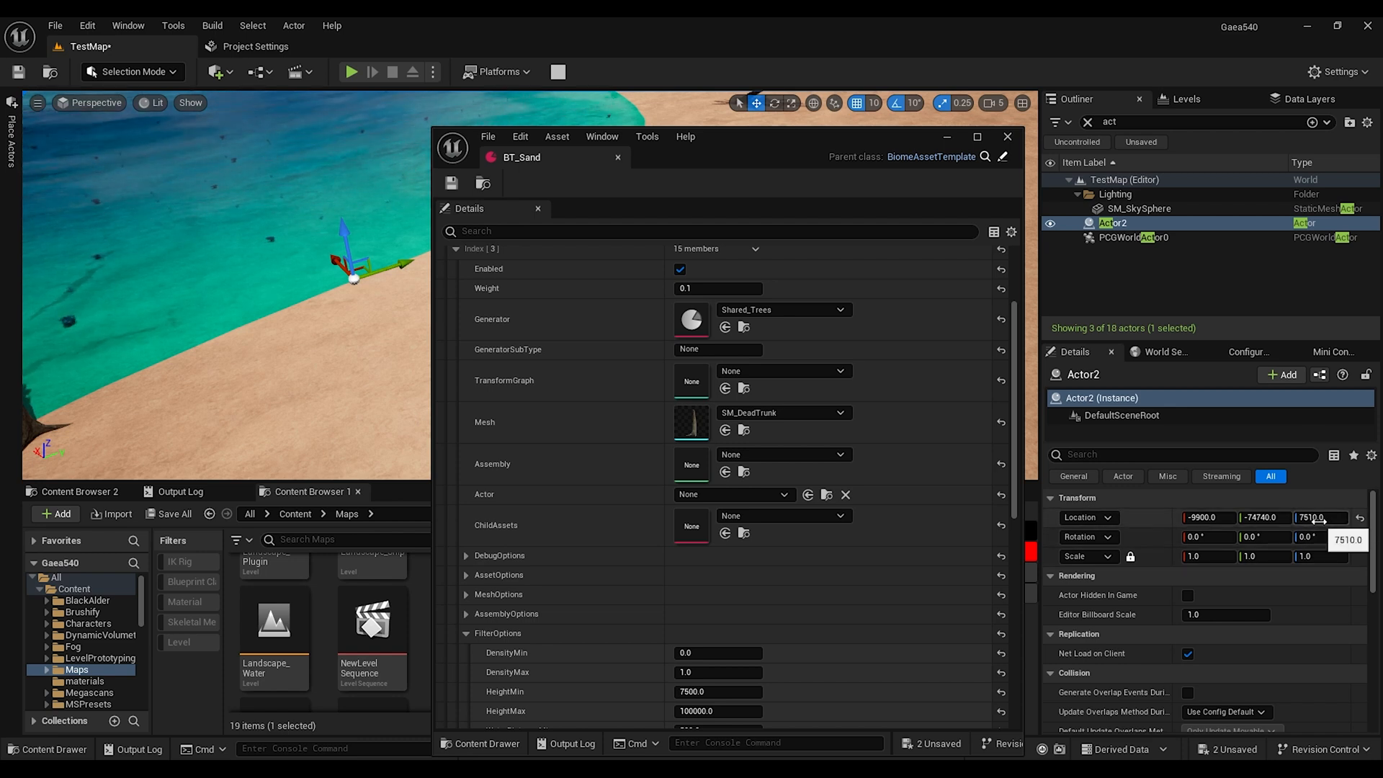
{"action": "scroll", "coordinate": [720, 629], "scroll_direction": "down", "scroll_amount": 3}
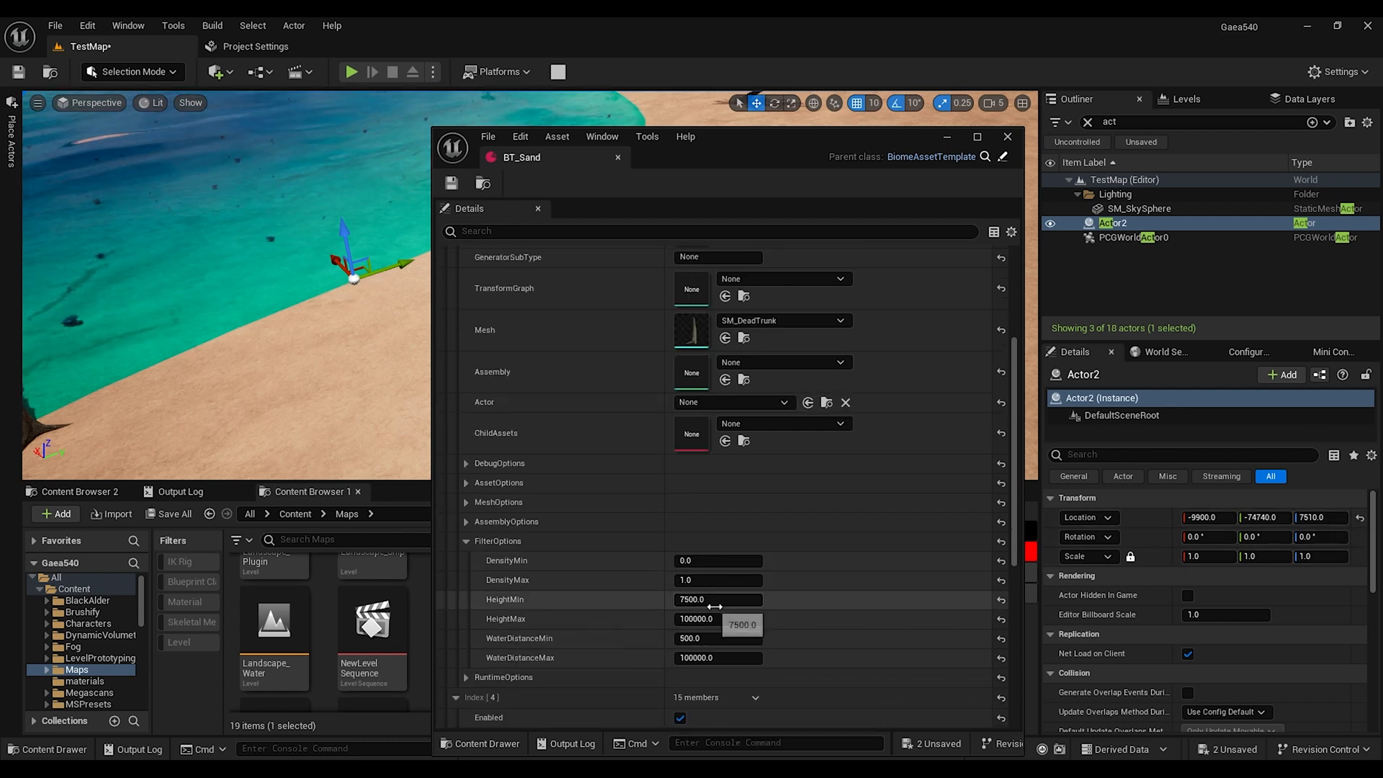
Examine the shoreline palms and trunks, and expand FilterOptions of the SM_Cane_Medium_03 entry to check its height limits
{"action": "right_click_drag", "start_coordinate": [345, 360], "coordinate": [302, 329]}
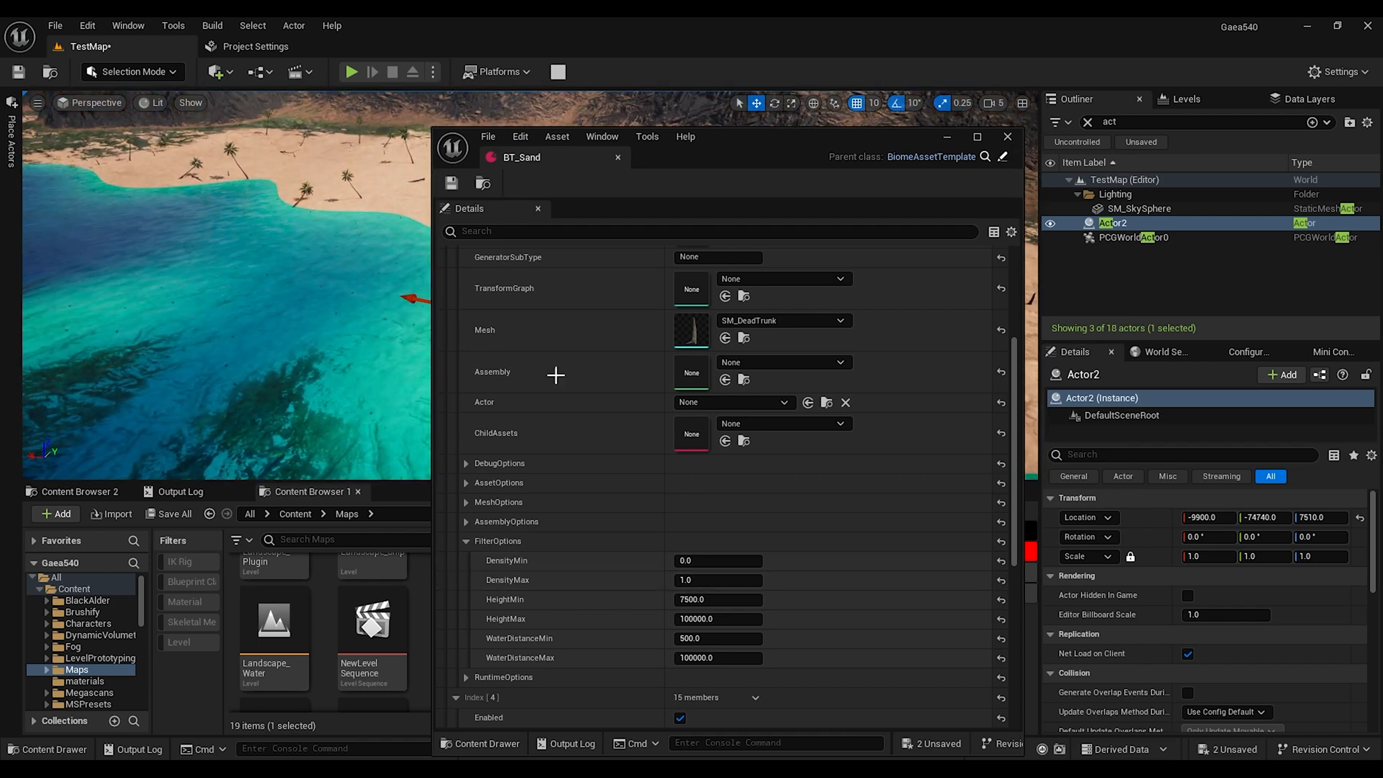
{"action": "right_click_drag", "start_coordinate": [329, 252], "coordinate": [346, 245]}
{"action": "scroll", "coordinate": [725, 493], "scroll_direction": "down", "scroll_amount": 8}
{"action": "scroll", "coordinate": [710, 503], "scroll_direction": "down", "scroll_amount": 5}
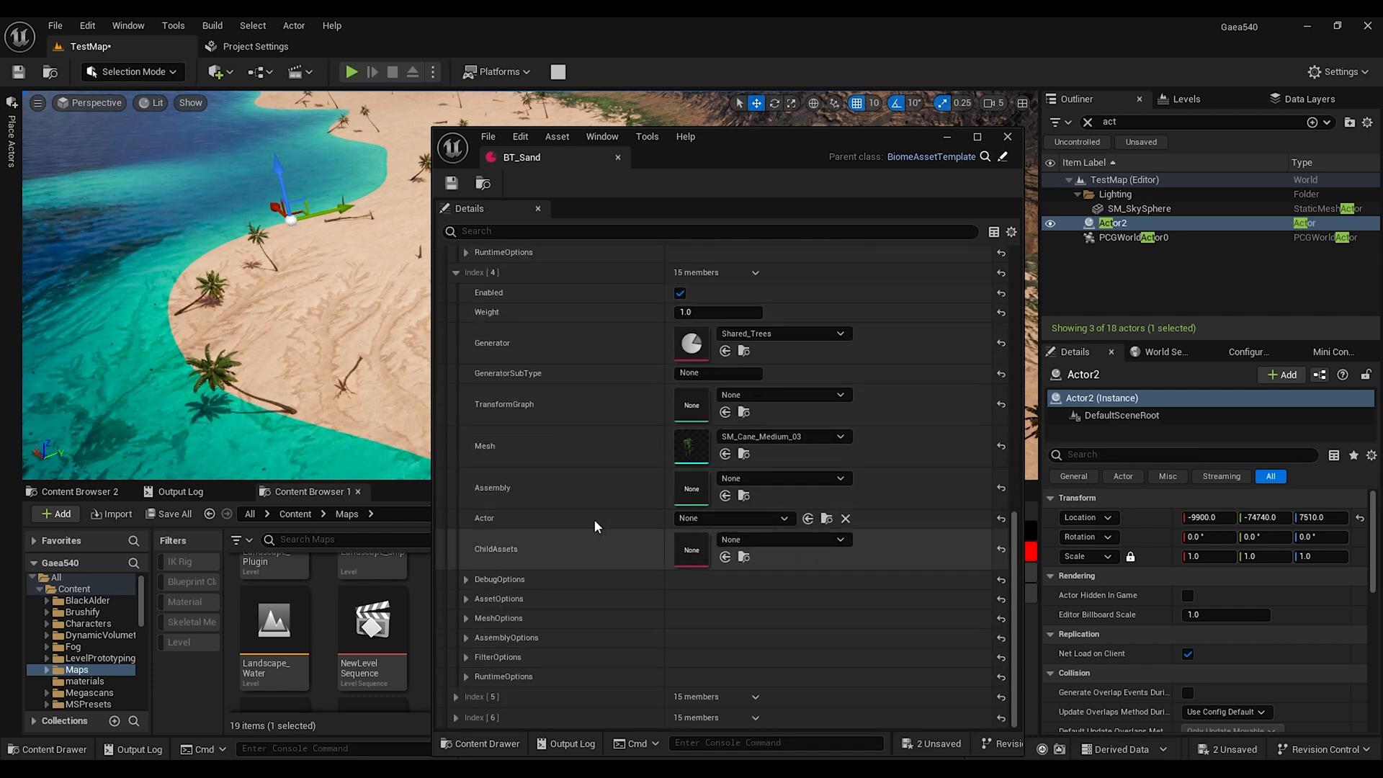
{"action": "left_click", "coordinate": [469, 651]}
{"action": "scroll", "coordinate": [620, 566], "scroll_direction": "down", "scroll_amount": 3}
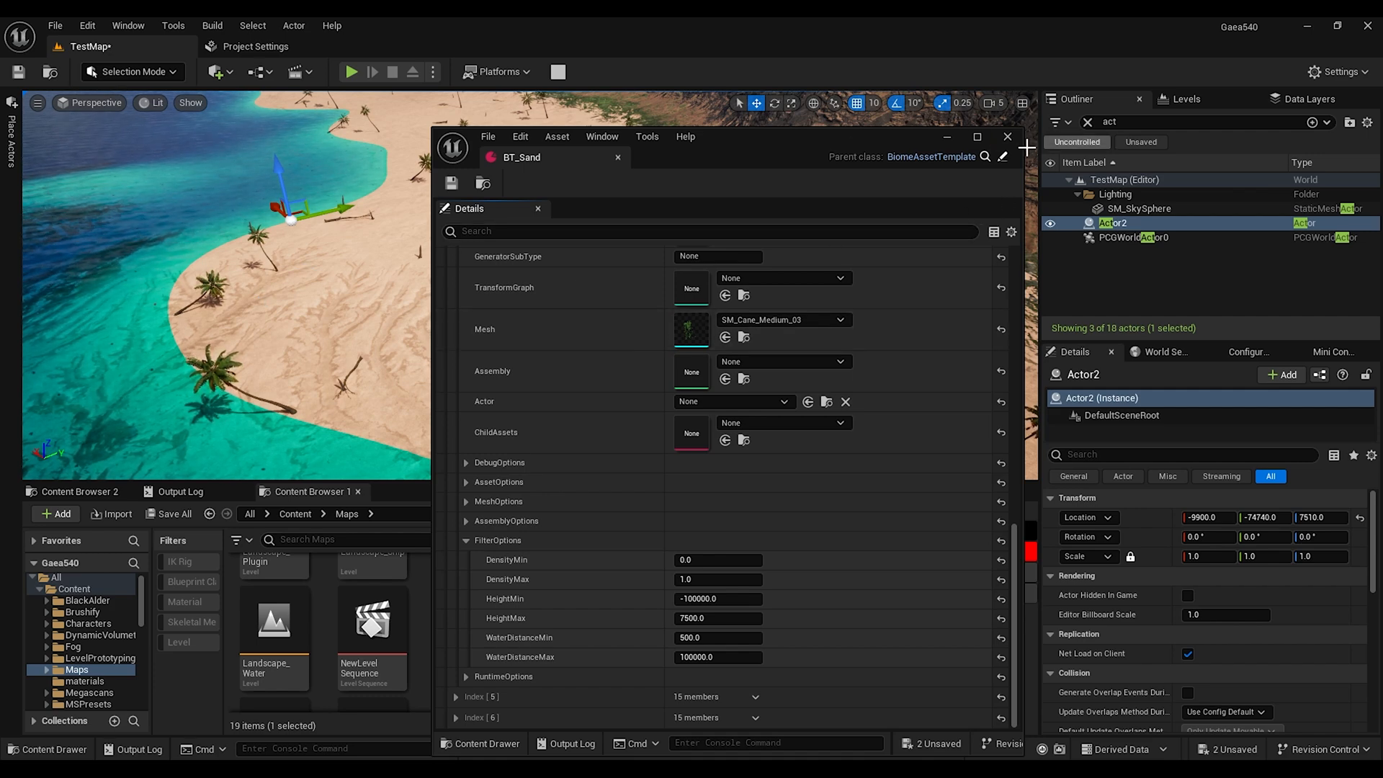
Close the BT_Sand template window and inspect the vegetation along the beach and shallow water
{"action": "left_click", "coordinate": [1008, 137]}
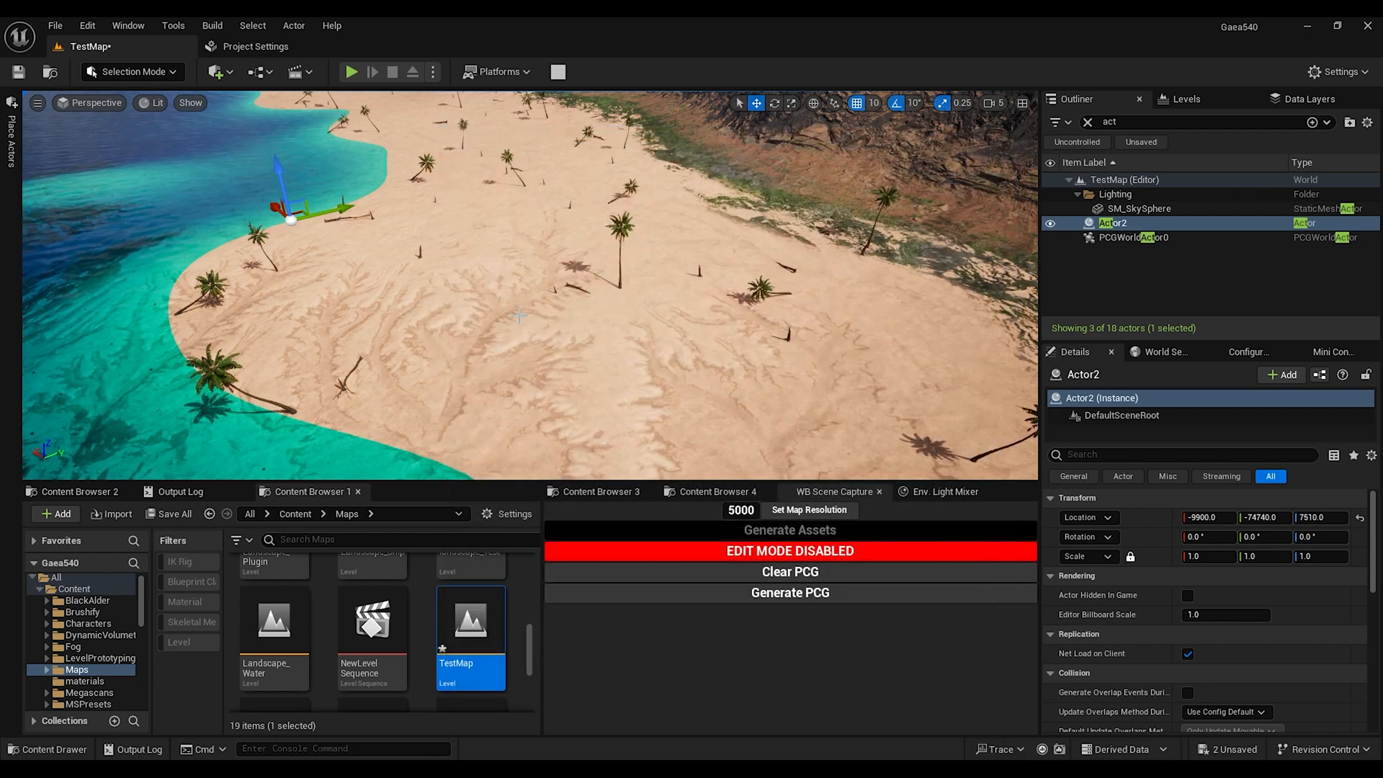
{"action": "right_click_drag", "start_coordinate": [526, 371], "coordinate": [627, 364]}
{"action": "key", "text": "s"}
{"action": "scroll", "coordinate": [626, 317], "scroll_direction": "up", "scroll_amount": 1}
{"action": "key", "text": "s"}
{"action": "key", "text": "w"}
Clear the Outliner search and play-test the level, running the character through the shallow water off the beach
{"action": "left_click", "coordinate": [1088, 122]}
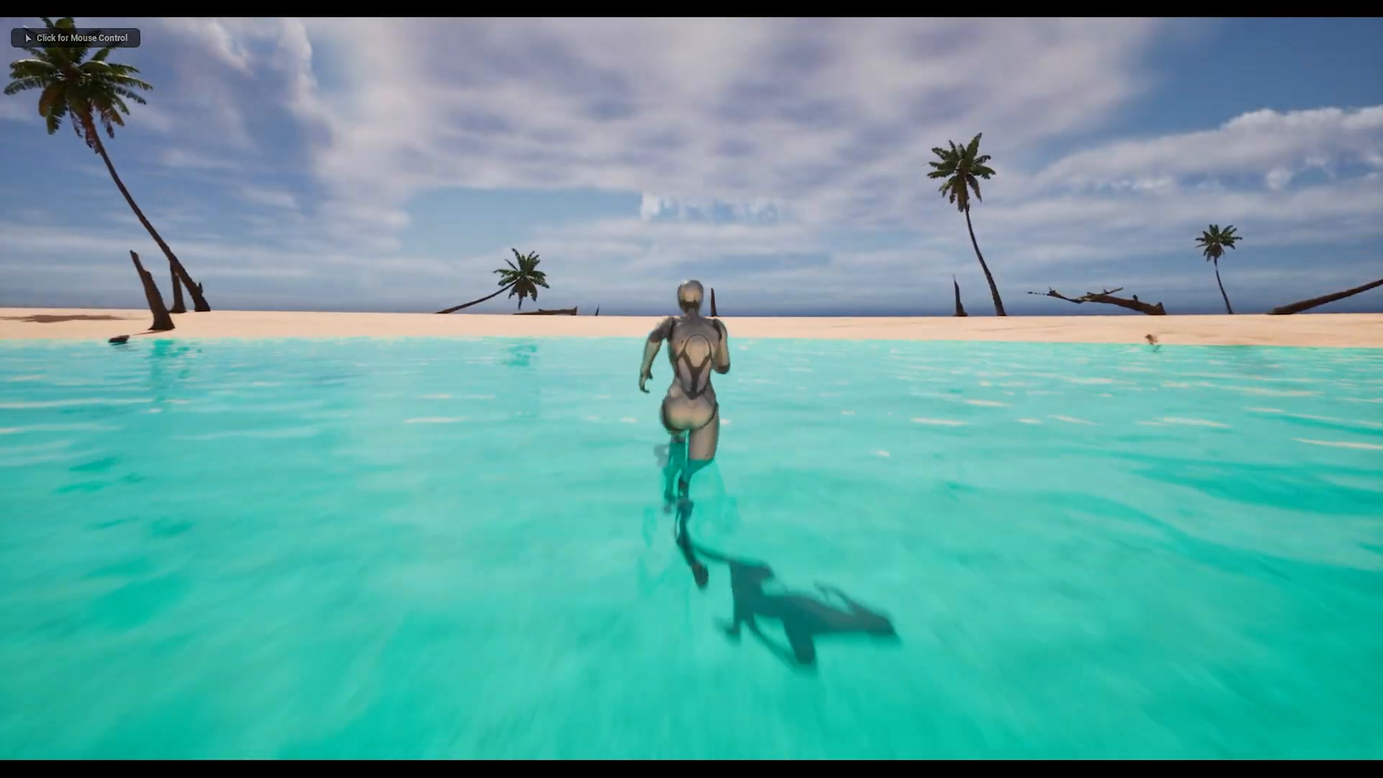
{"action": "left_click", "coordinate": [691, 389]}
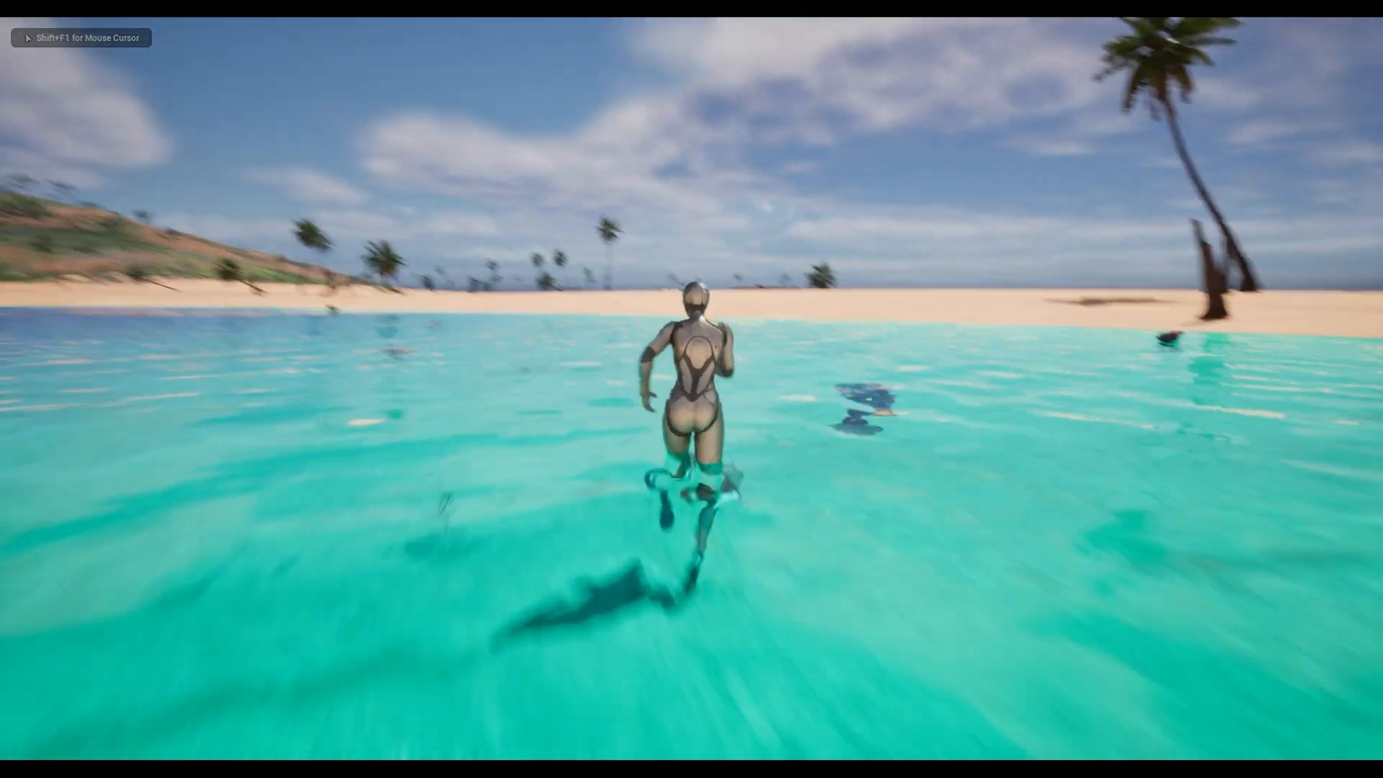
{"action": "key", "text": "d"}
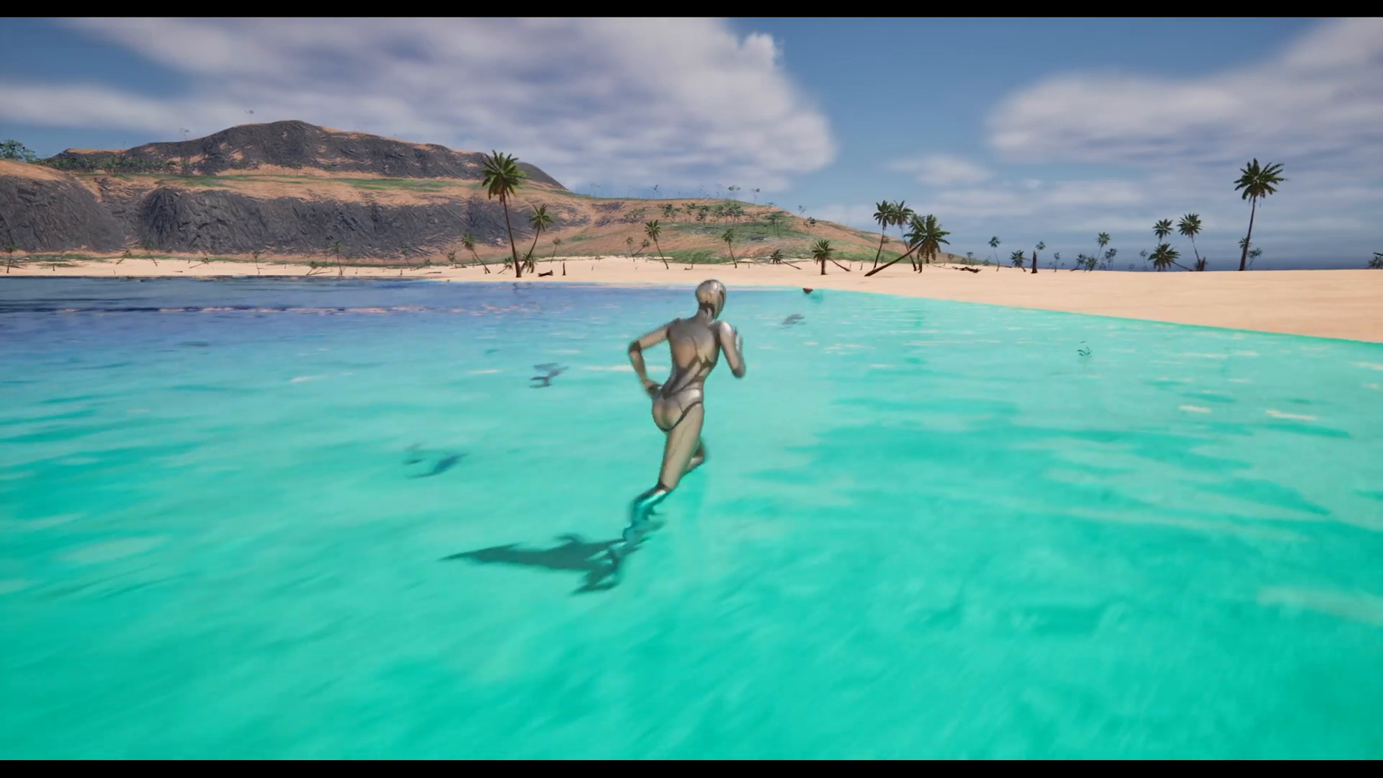